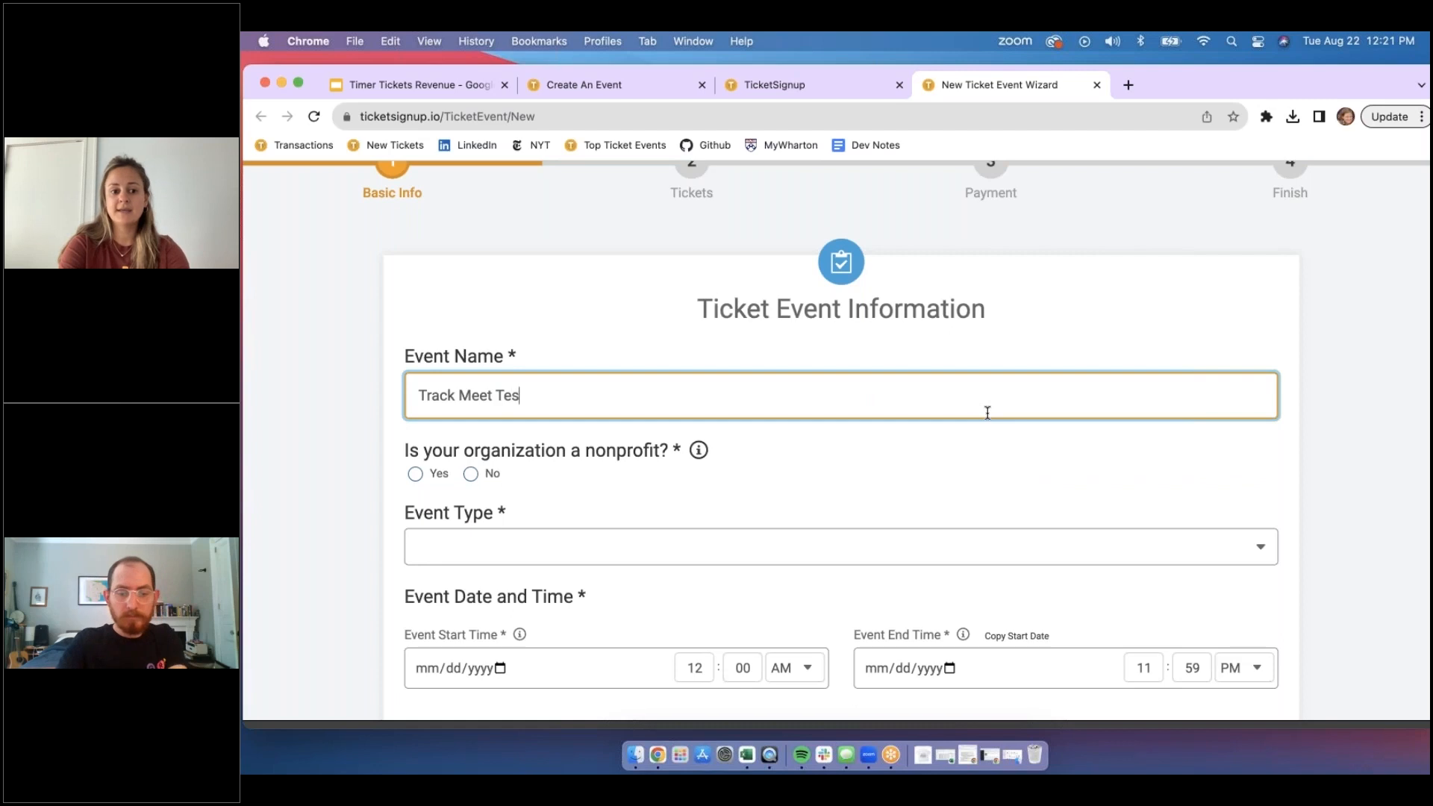
- Mark the organization as not a nonprofit and set the event type to General
{"action": "left_click", "coordinate": [478, 476]}
{"action": "left_click", "coordinate": [500, 546]}
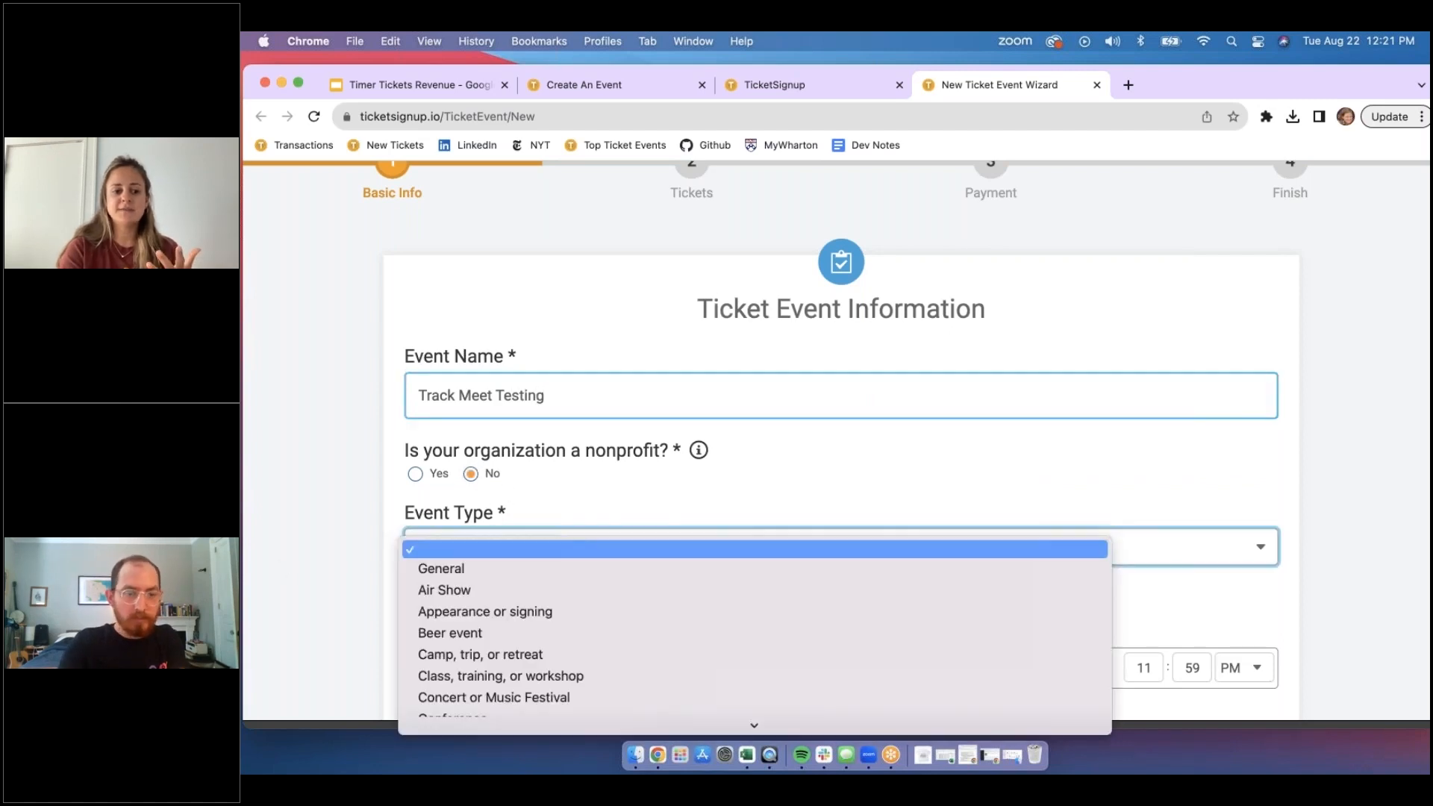
{"action": "left_click", "coordinate": [503, 568]}
- Set the event start date to 04/01/2024 and the end date to 04/03/2024
{"action": "scroll", "coordinate": [362, 565], "scroll_direction": "down", "scroll_amount": 3}
{"action": "scroll", "coordinate": [362, 564], "scroll_direction": "down", "scroll_amount": 2}
{"action": "left_click", "coordinate": [419, 429]}
{"action": "type", "text": "04/"}
{"action": "type", "text": "01/2024"}
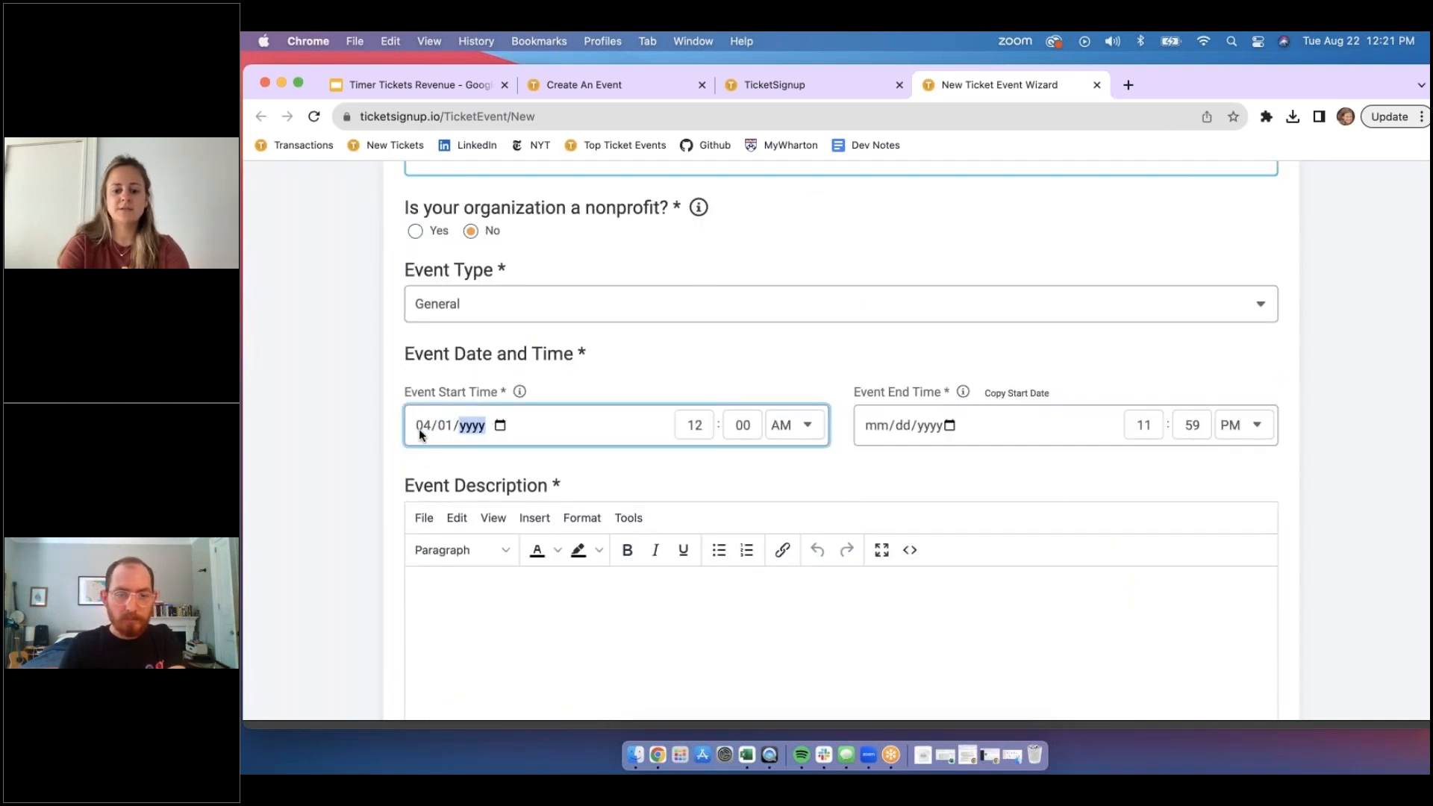
{"action": "left_click", "coordinate": [872, 427]}
{"action": "type", "text": "04/"}
{"action": "type", "text": "03202"}
{"action": "type", "text": "3"}
{"action": "type", "text": "2024"}
- Paste the copied High School State Track Meet text as the event description and upload the orange running-track image as the event logo
{"action": "left_click", "coordinate": [635, 667]}
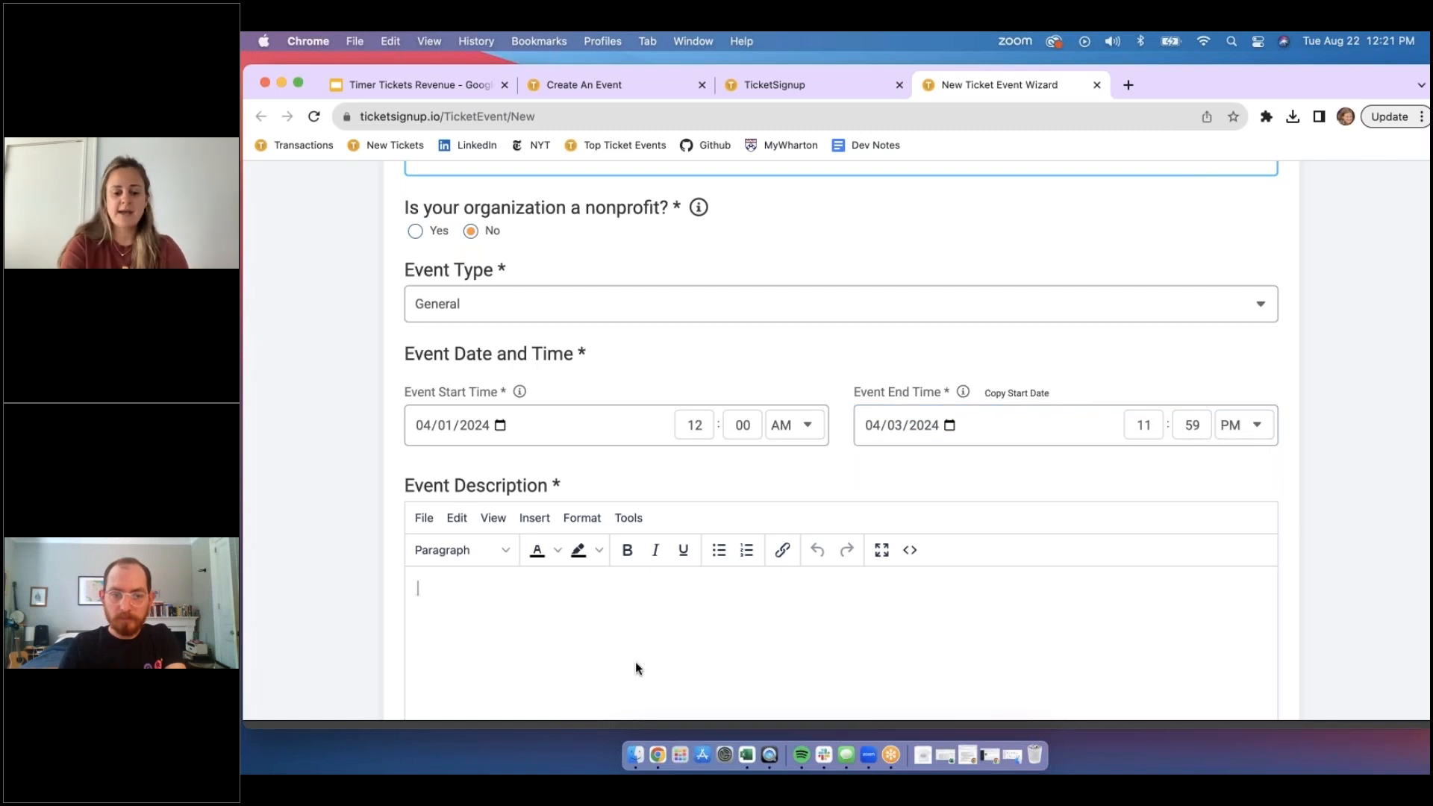
{"action": "key", "text": "cmd+v"}
{"action": "scroll", "coordinate": [767, 611], "scroll_direction": "down", "scroll_amount": 5}
{"action": "scroll", "coordinate": [768, 610], "scroll_direction": "down", "scroll_amount": 4}
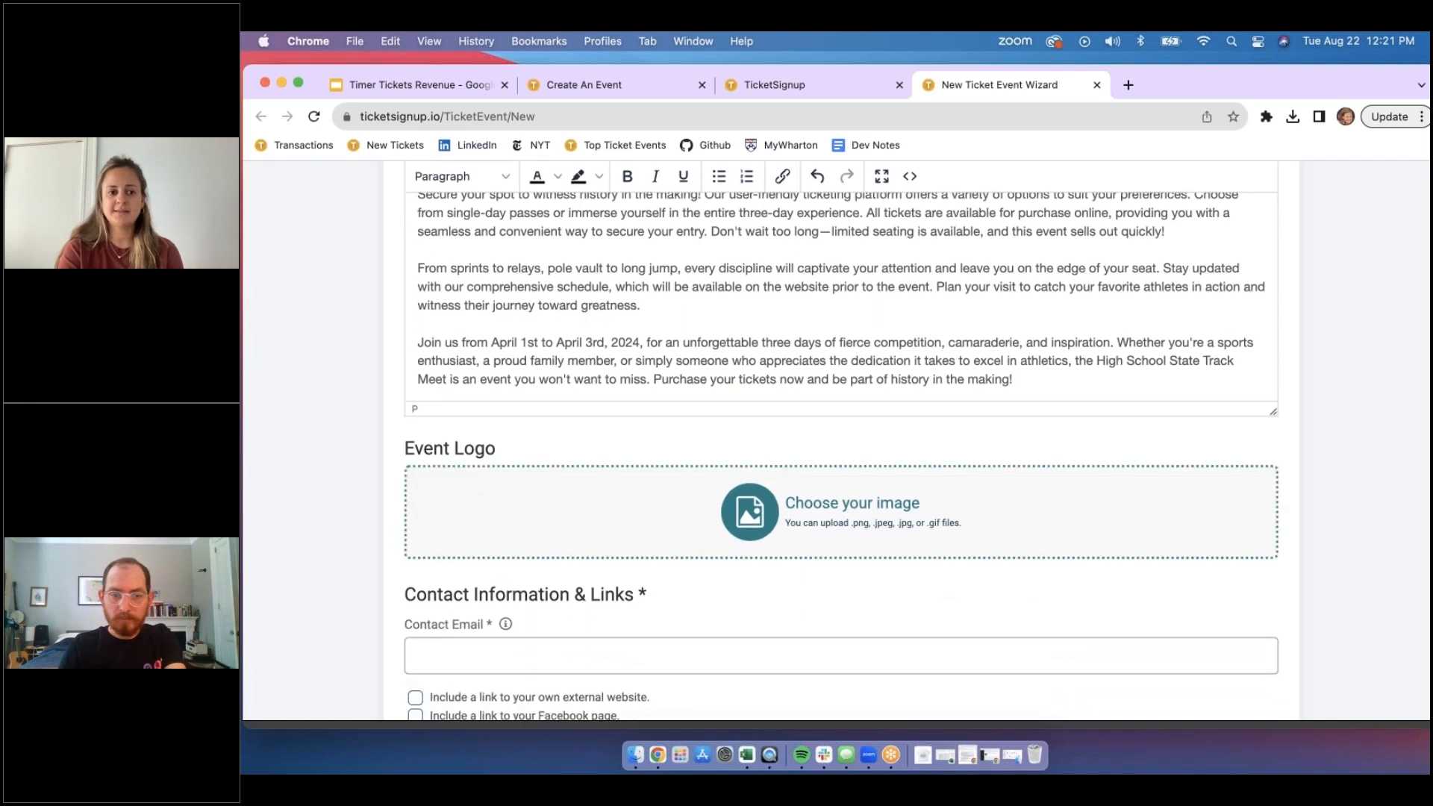
{"action": "left_click", "coordinate": [777, 521]}
{"action": "left_click", "coordinate": [787, 229]}
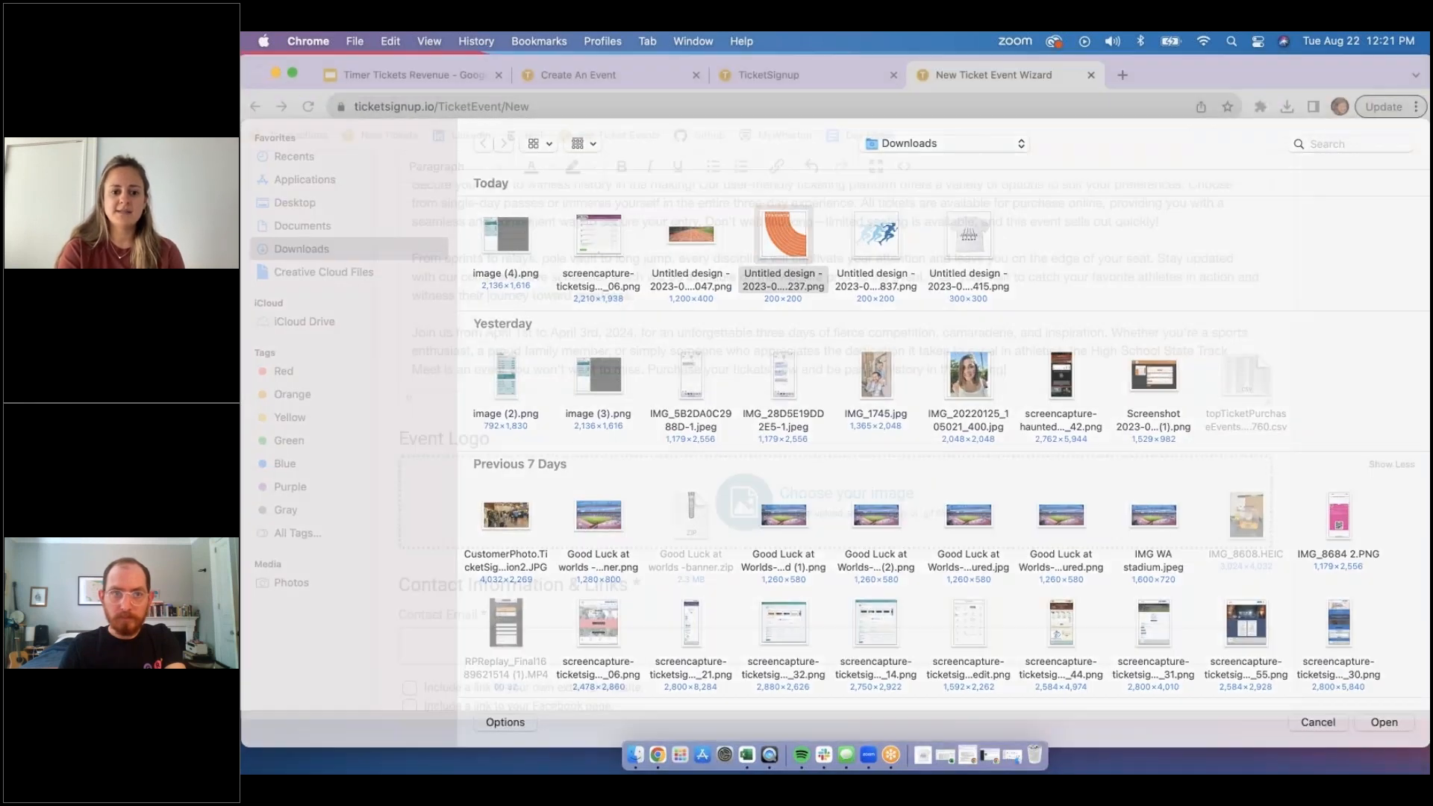
{"action": "key", "text": "Return"}
- Fill in the contact email and the location address from the saved autofill entry
{"action": "scroll", "coordinate": [904, 526], "scroll_direction": "down", "scroll_amount": 5}
{"action": "left_click", "coordinate": [519, 377]}
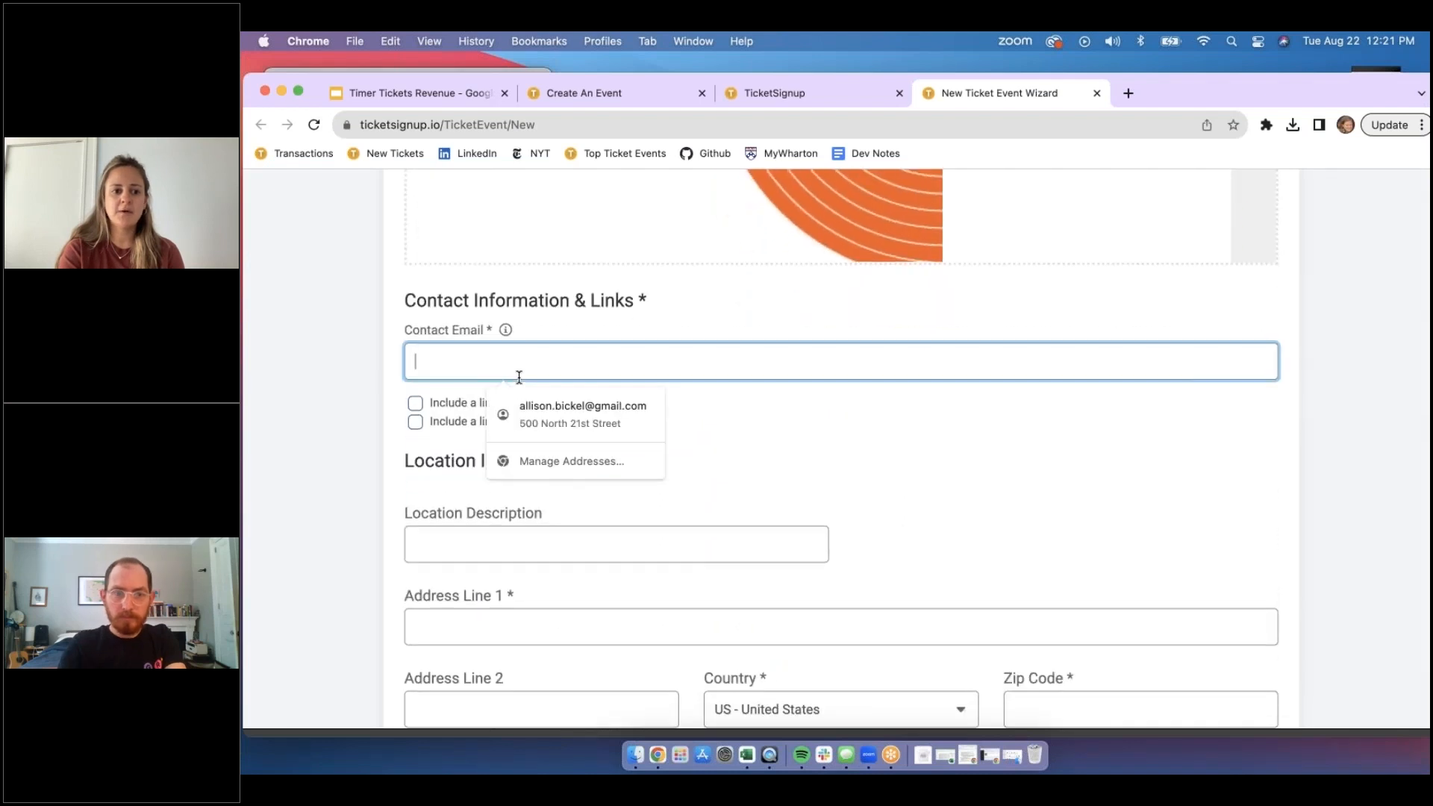
{"action": "left_click", "coordinate": [548, 406]}
- Replace the first address line with a sample street address and enter "The Track" as the location description
{"action": "scroll", "coordinate": [548, 406], "scroll_direction": "down", "scroll_amount": 3}
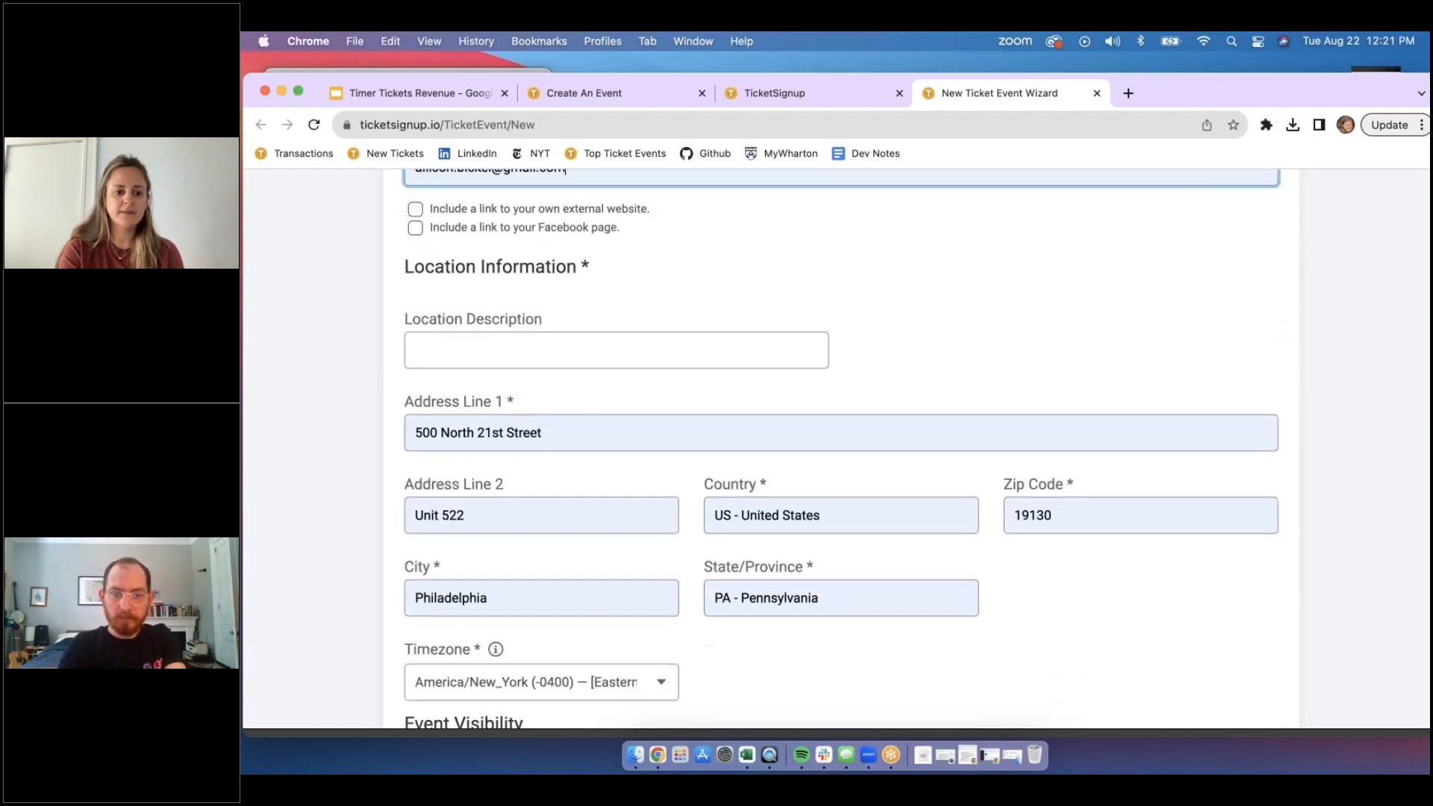
{"action": "triple_click", "coordinate": [563, 436]}
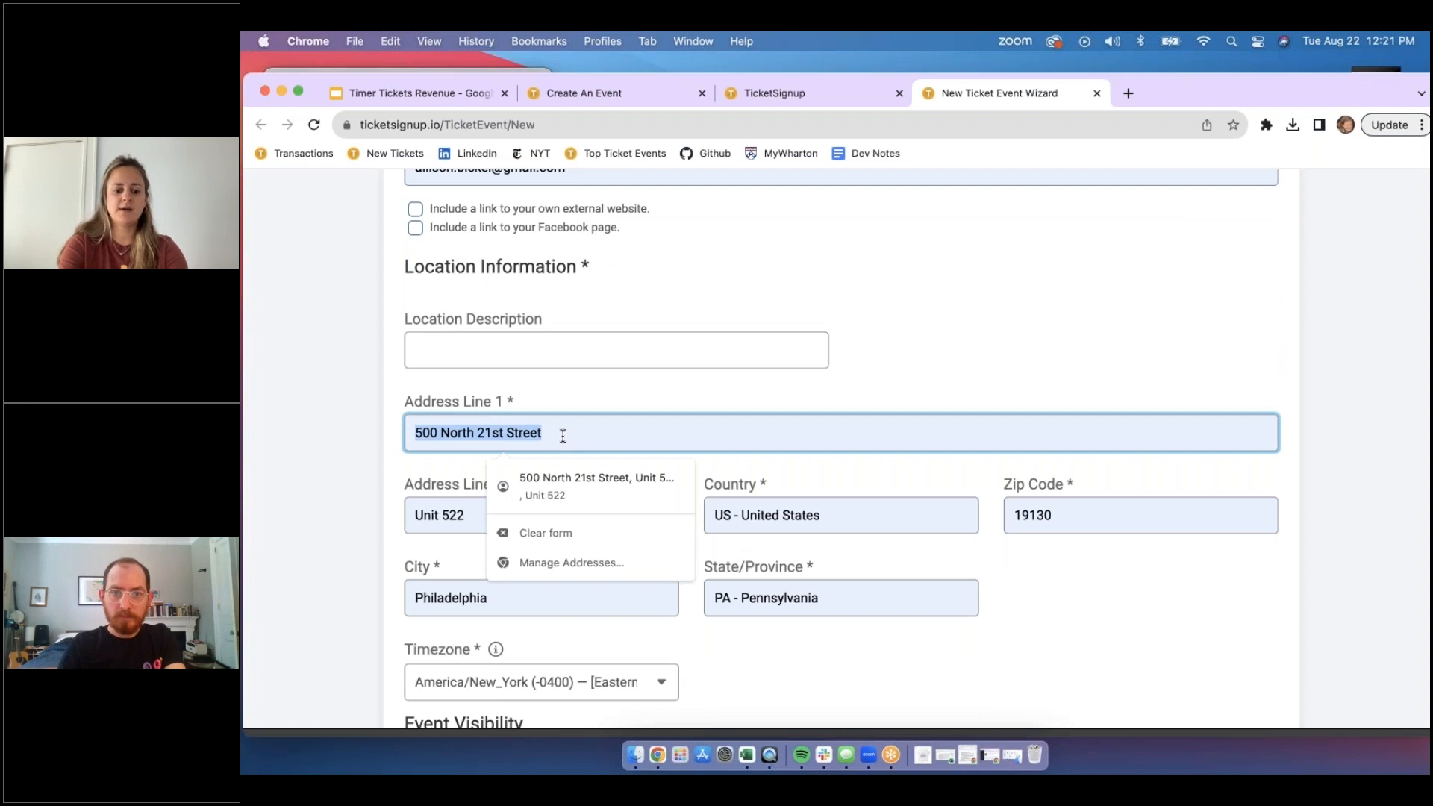
{"action": "type", "text": "123 Main"}
{"action": "left_click", "coordinate": [594, 477]}
{"action": "left_click", "coordinate": [577, 335]}
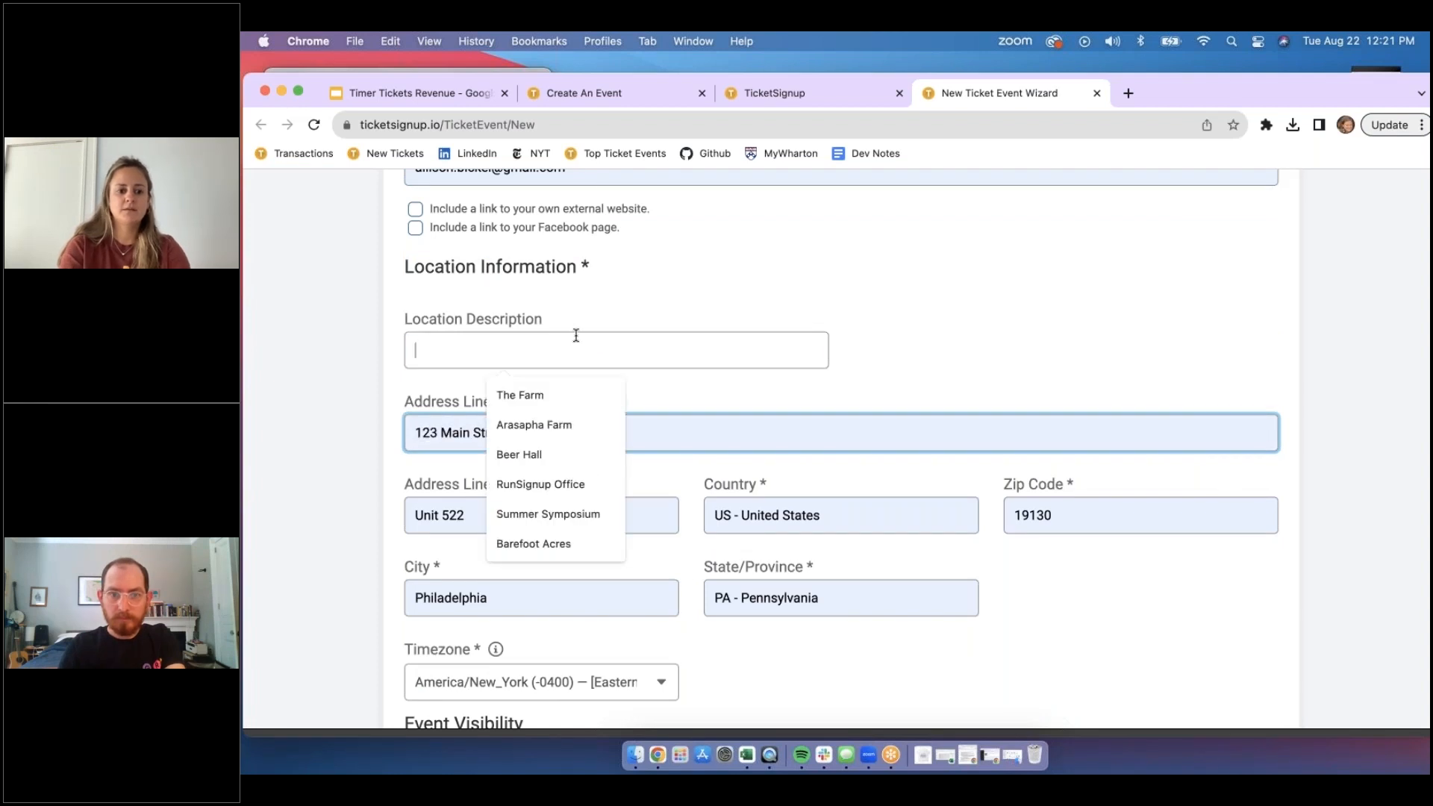
{"action": "type", "text": "The Track"}
{"action": "left_click", "coordinate": [556, 427]}
- Set the event visibility to Private and turn on donations for the ticket event
{"action": "scroll", "coordinate": [859, 674], "scroll_direction": "down", "scroll_amount": 3}
{"action": "scroll", "coordinate": [858, 674], "scroll_direction": "down", "scroll_amount": 3}
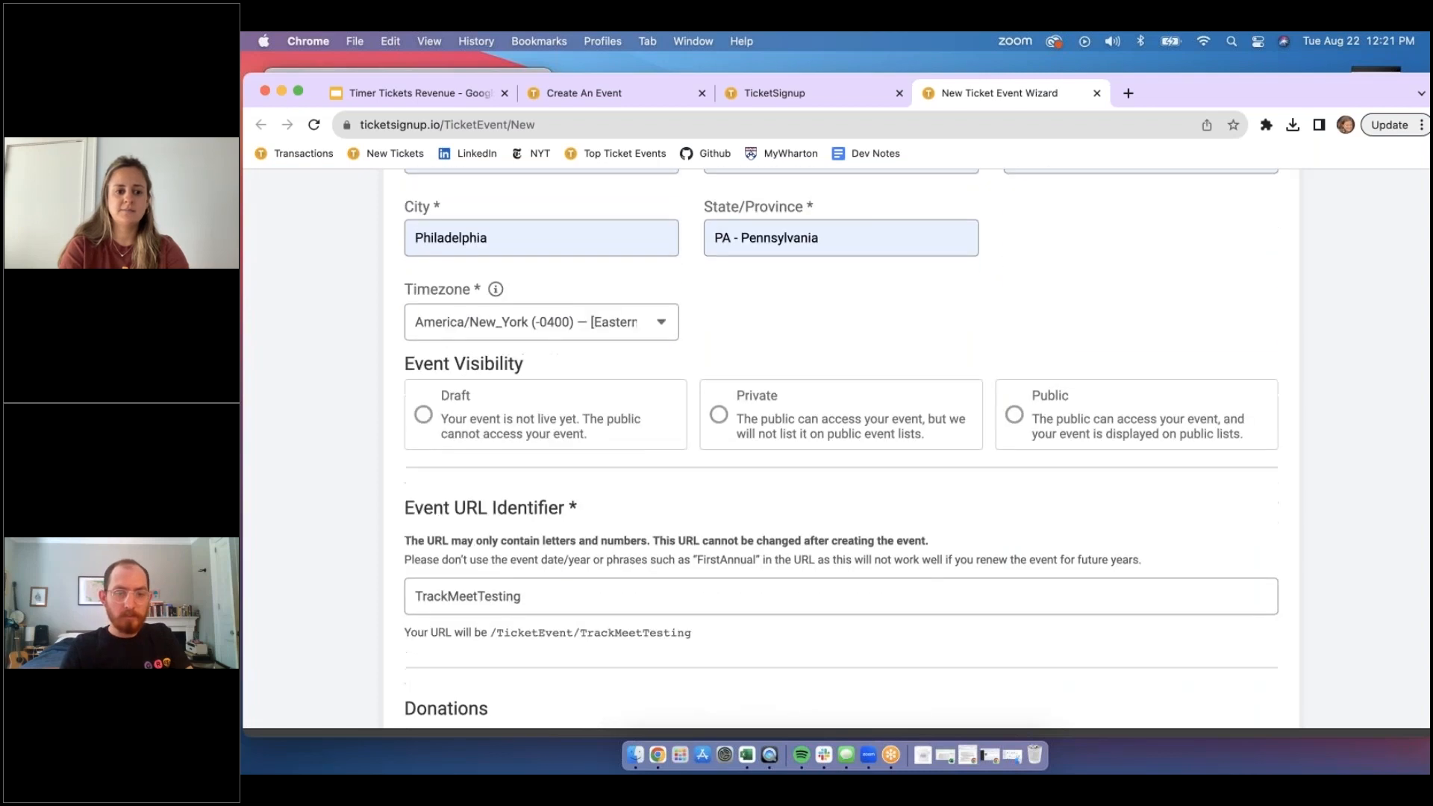
{"action": "left_click", "coordinate": [828, 373]}
{"action": "scroll", "coordinate": [743, 590], "scroll_direction": "down", "scroll_amount": 3}
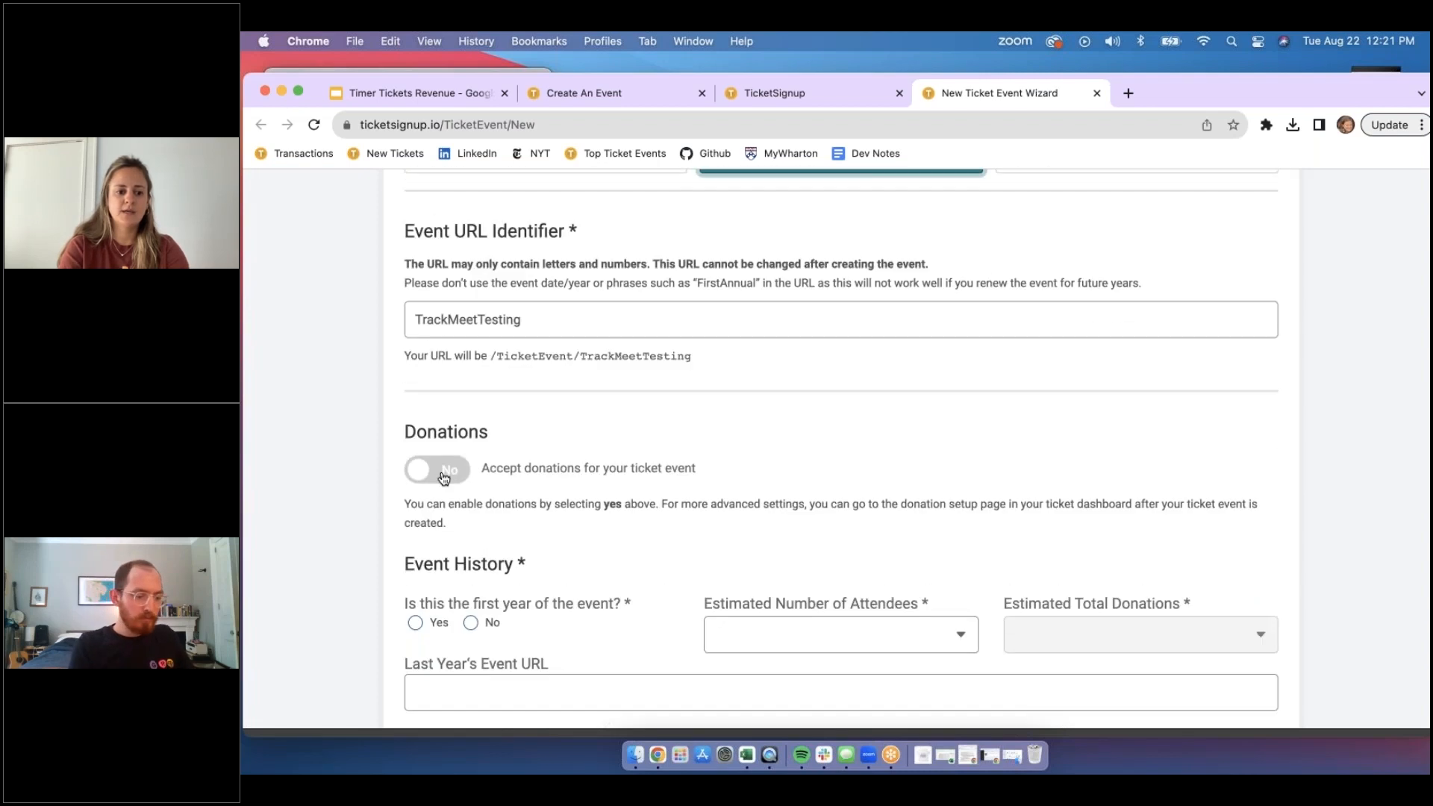
{"action": "left_click", "coordinate": [439, 471]}
- Enter the donation message "We're raising money for new uniforms" and upload the blue runners image as the nonprofit logo
{"action": "scroll", "coordinate": [629, 556], "scroll_direction": "down", "scroll_amount": 3}
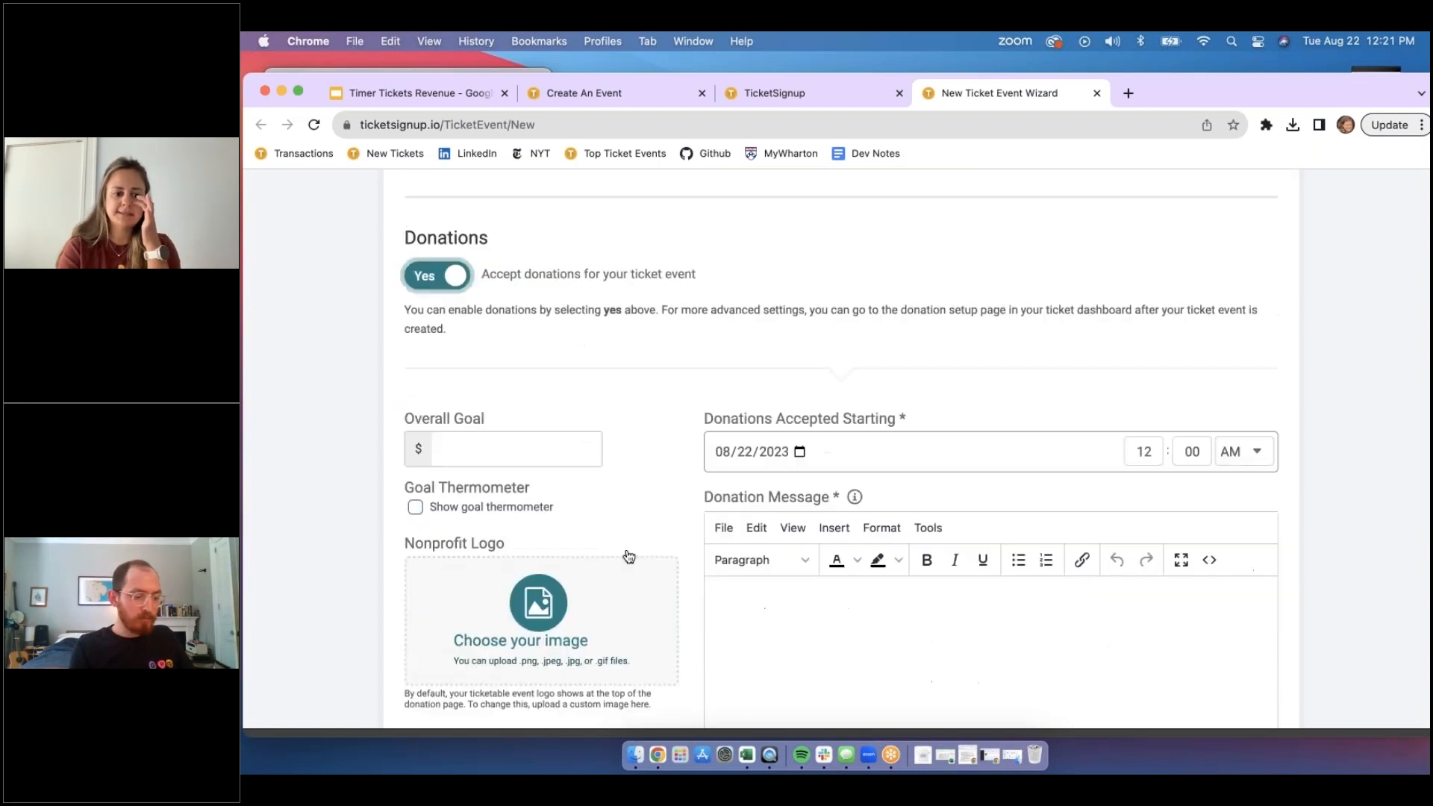
{"action": "left_click", "coordinate": [471, 448]}
{"action": "left_click", "coordinate": [753, 597]}
{"action": "type", "text": "We're raising money for new uniforms"}
{"action": "left_click", "coordinate": [572, 629]}
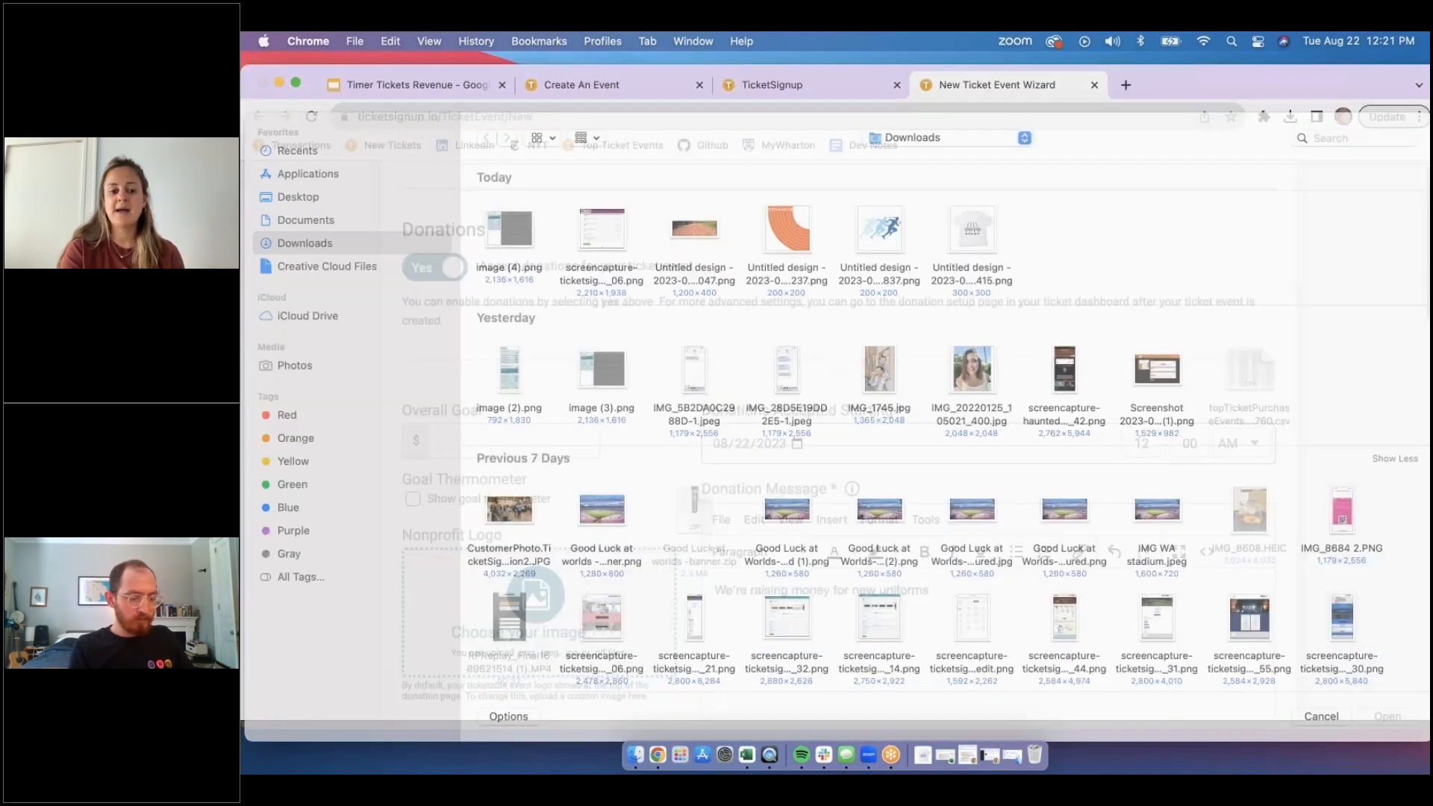
{"action": "double_click", "coordinate": [879, 246]}
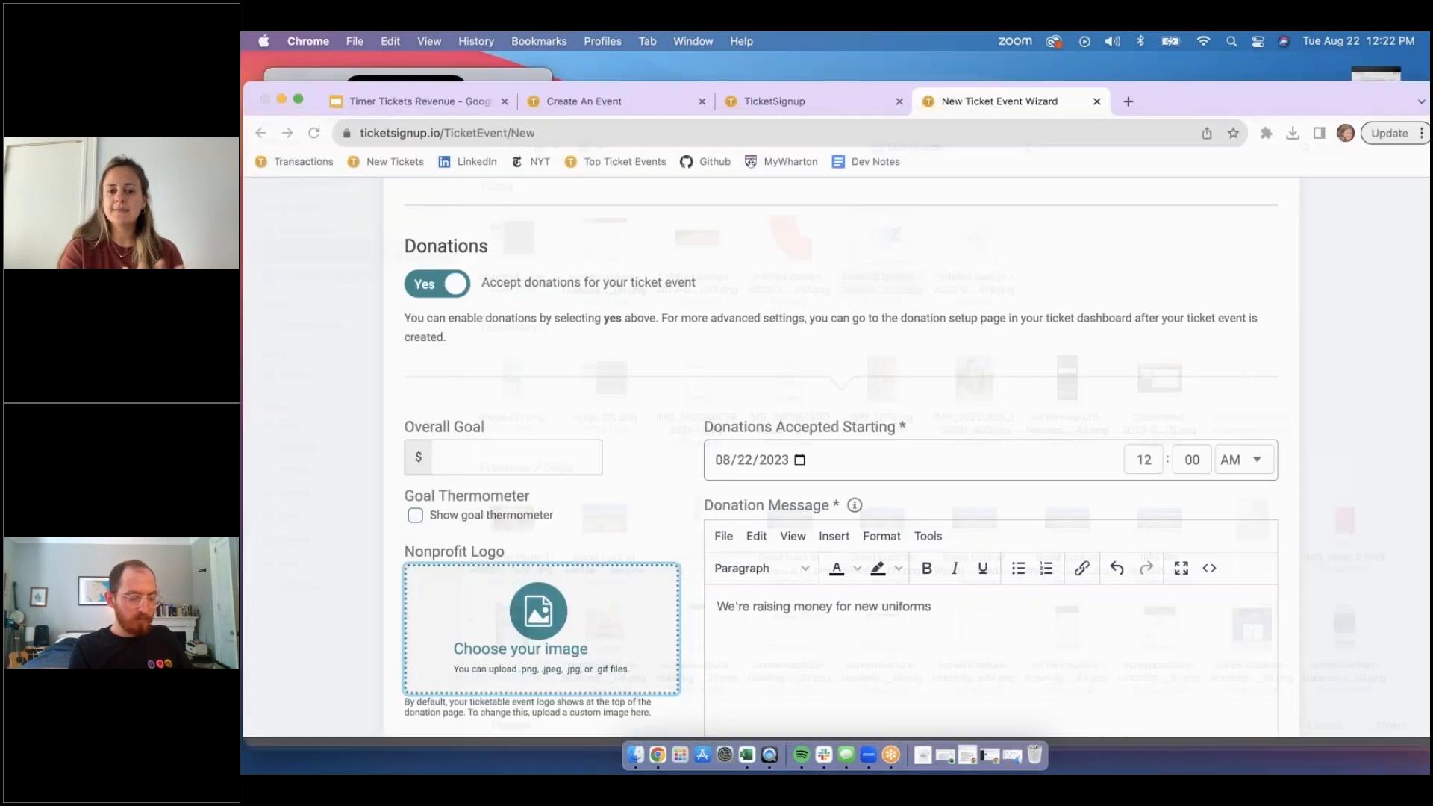
- Delete the $250.00 donation level
{"action": "scroll", "coordinate": [724, 551], "scroll_direction": "down", "scroll_amount": 5}
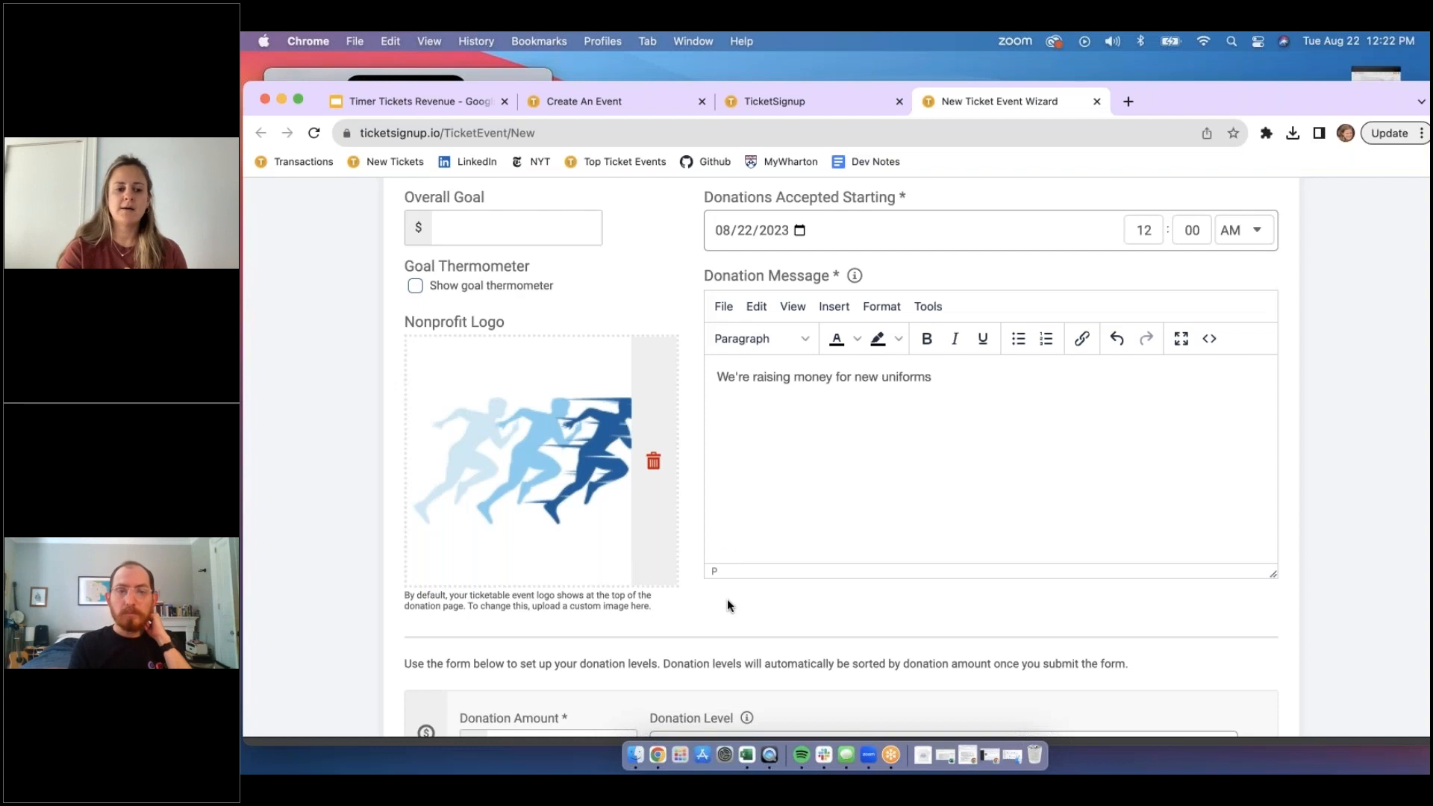
{"action": "scroll", "coordinate": [727, 599], "scroll_direction": "down", "scroll_amount": 8}
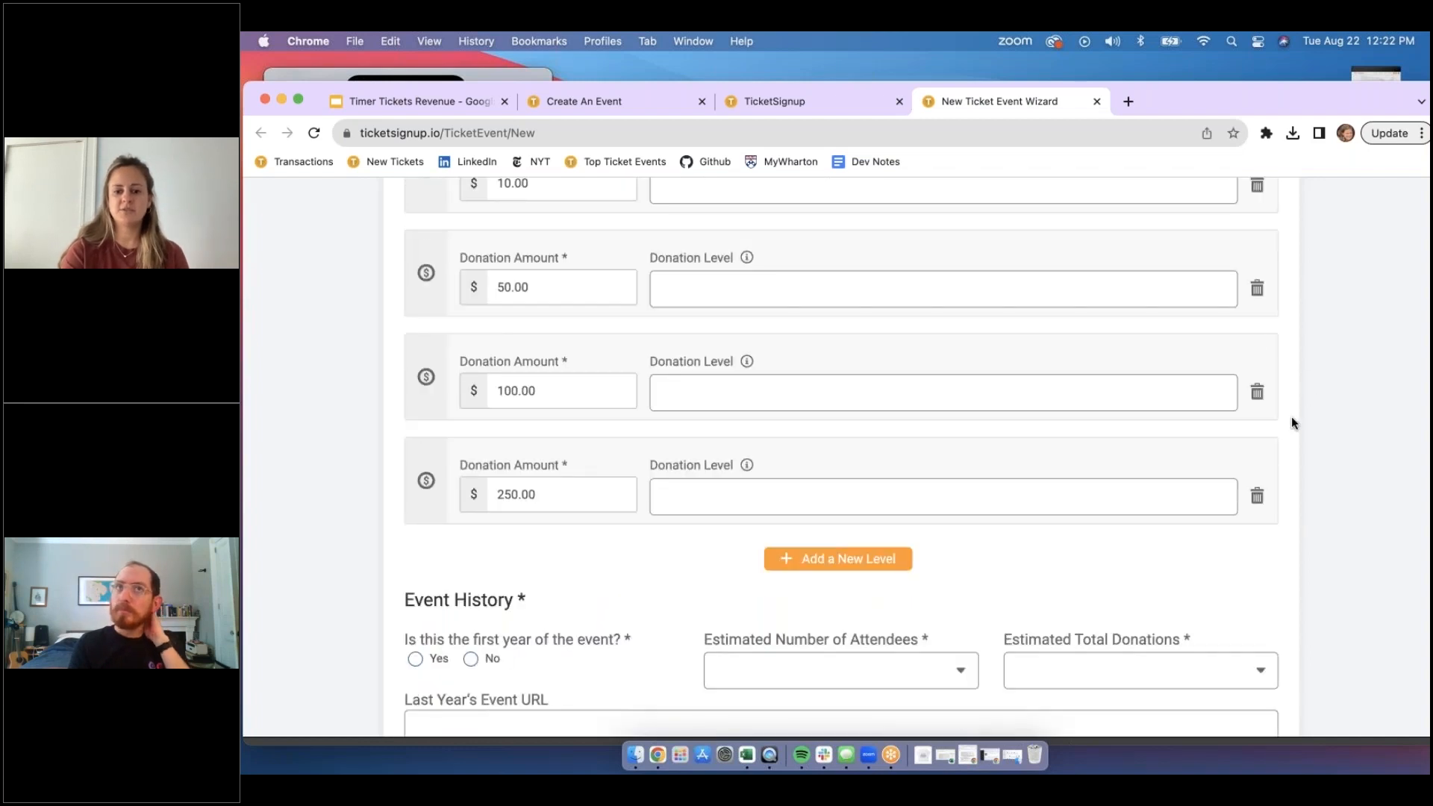
{"action": "left_click", "coordinate": [1257, 495]}
- Mark the event as not in its first year, with up to 1,000 estimated attendees and up to $1,000 in estimated donations
{"action": "left_click", "coordinate": [471, 555]}
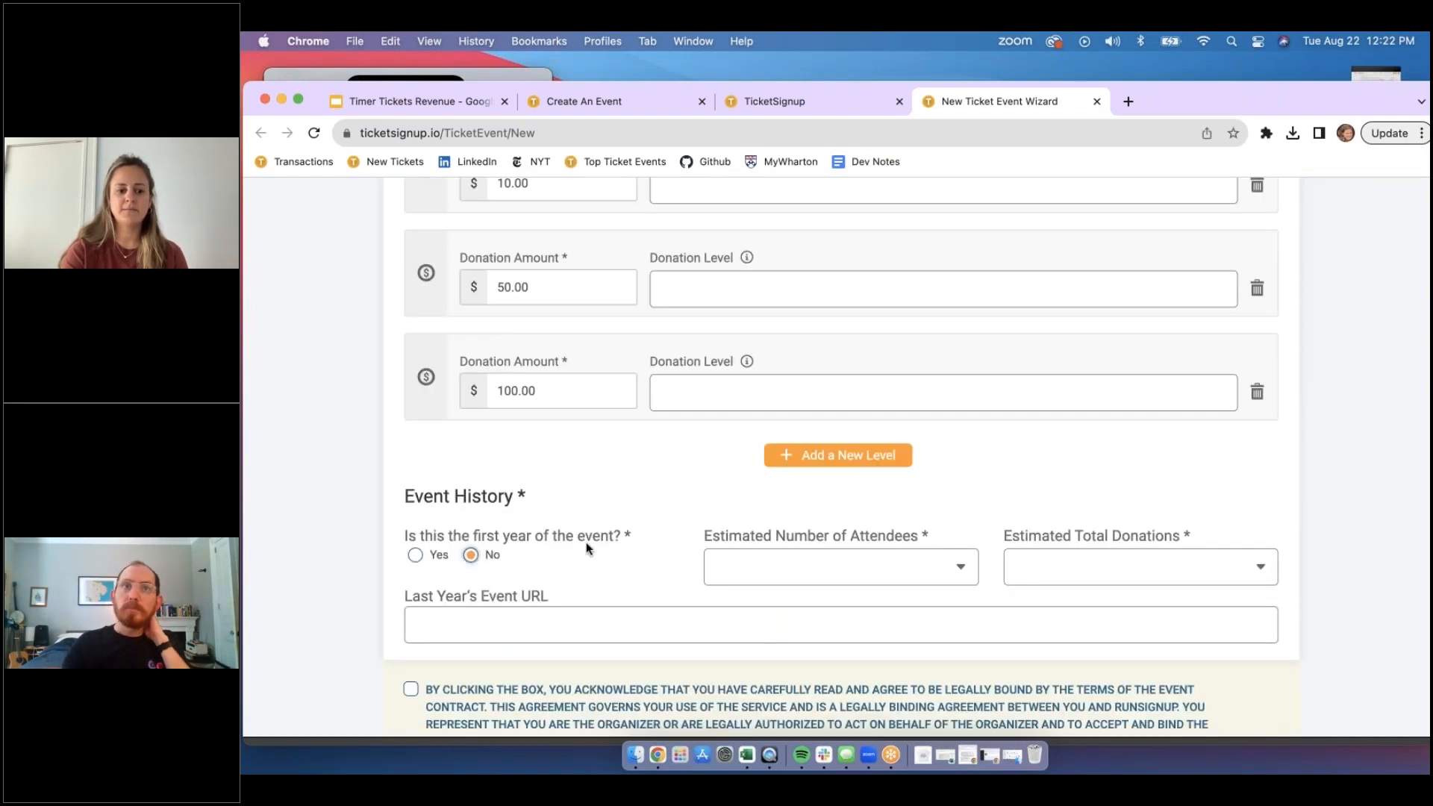
{"action": "left_click", "coordinate": [851, 565]}
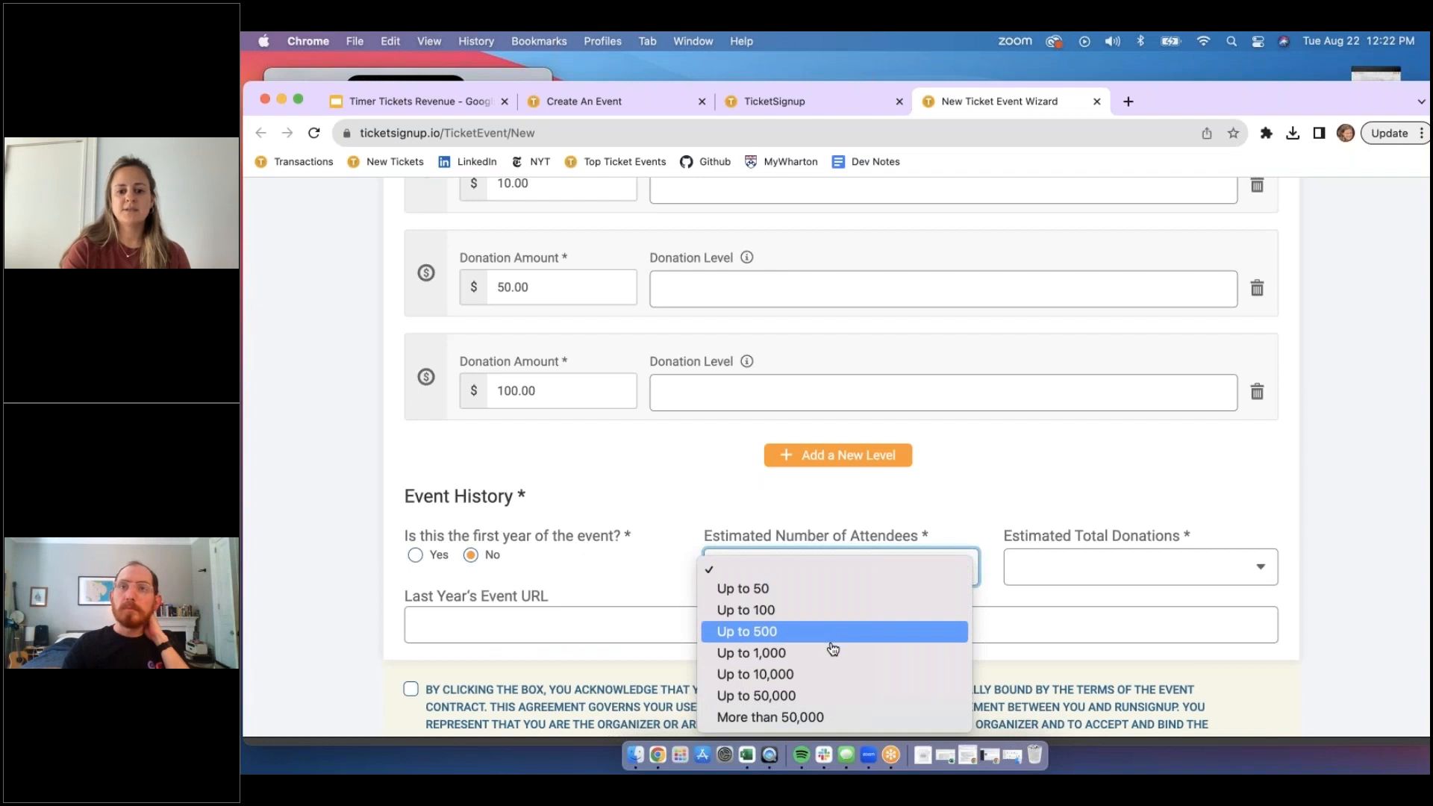
{"action": "left_click", "coordinate": [833, 652]}
{"action": "left_click", "coordinate": [1110, 575]}
{"action": "left_click", "coordinate": [1117, 589]}
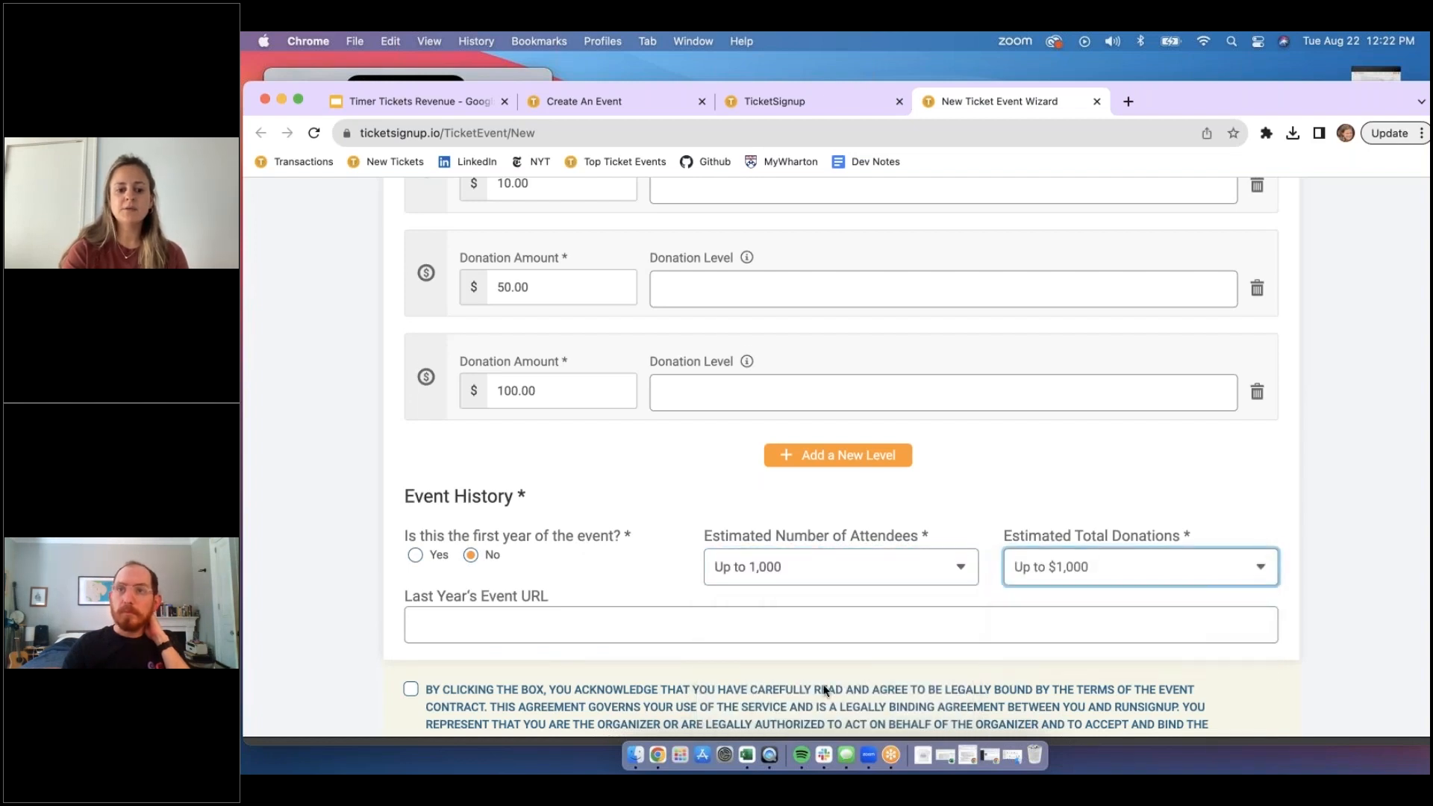
- Accept the event contract terms and continue to the Tickets stage of the wizard
{"action": "scroll", "coordinate": [824, 686], "scroll_direction": "down", "scroll_amount": 5}
{"action": "left_click", "coordinate": [498, 488]}
{"action": "left_click", "coordinate": [478, 685]}
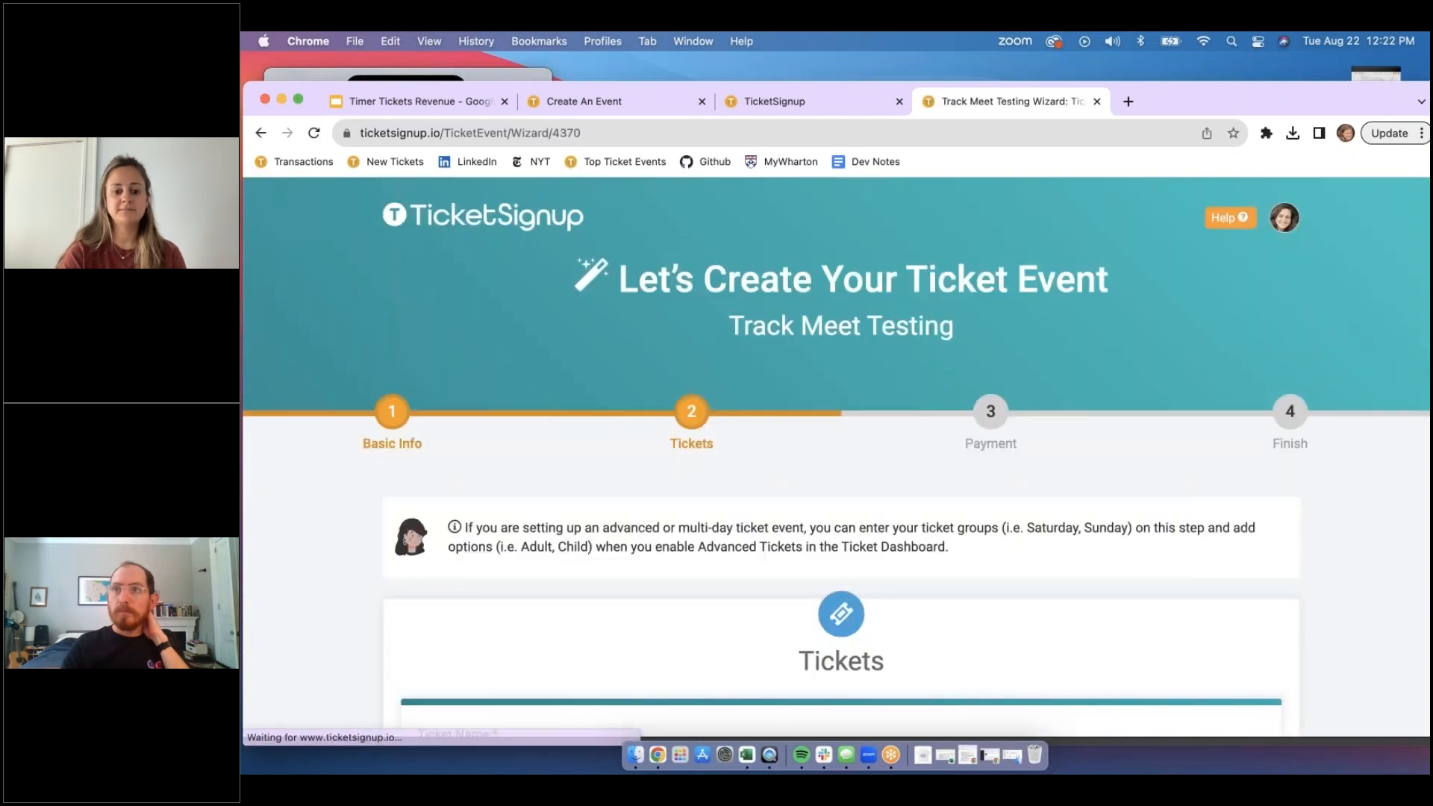
- Name the first ticket "Friday", with a single purchase period ending 04/01/2024 and a price of $1
{"action": "scroll", "coordinate": [521, 349], "scroll_direction": "down", "scroll_amount": 10}
{"action": "left_click", "coordinate": [521, 349]}
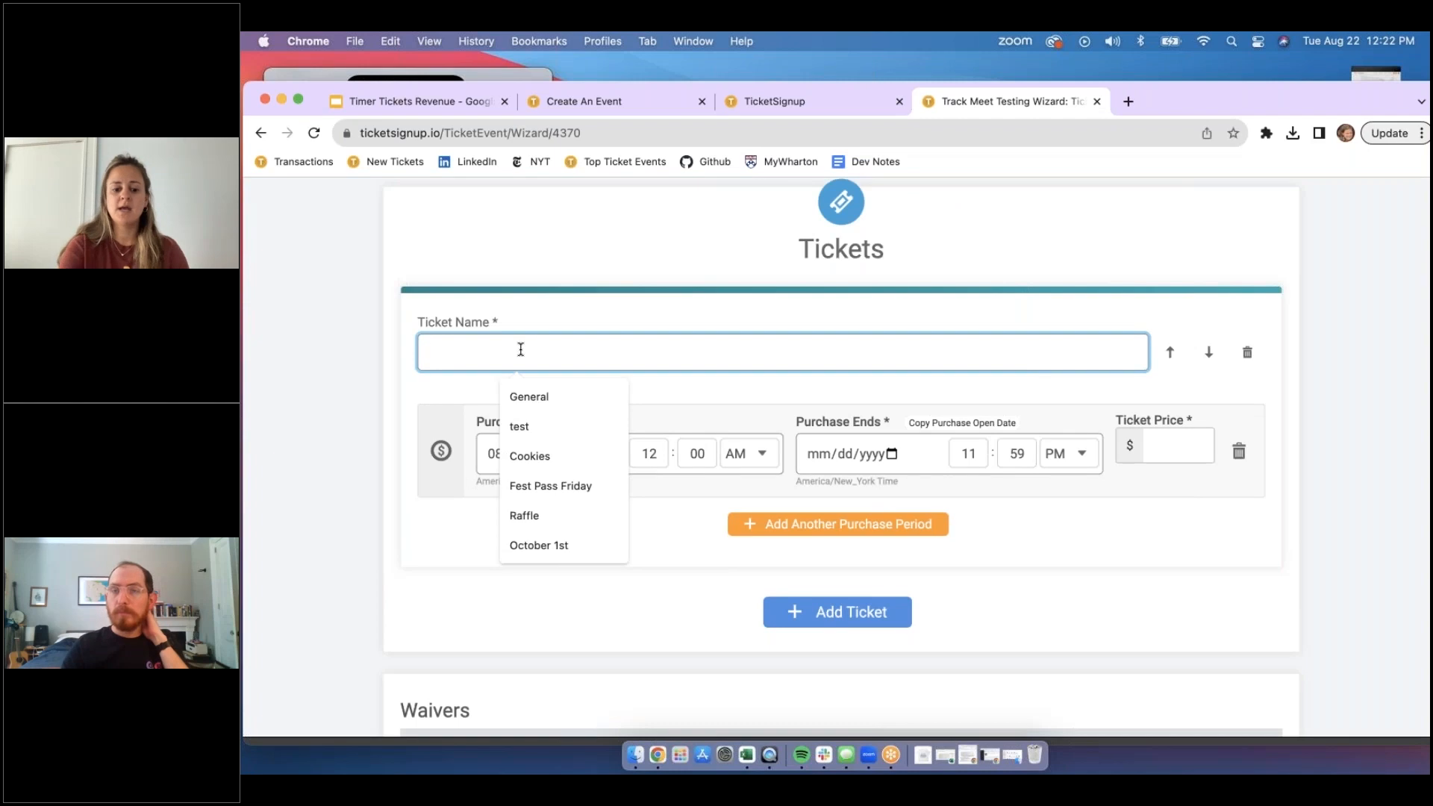
{"action": "type", "text": "Friday"}
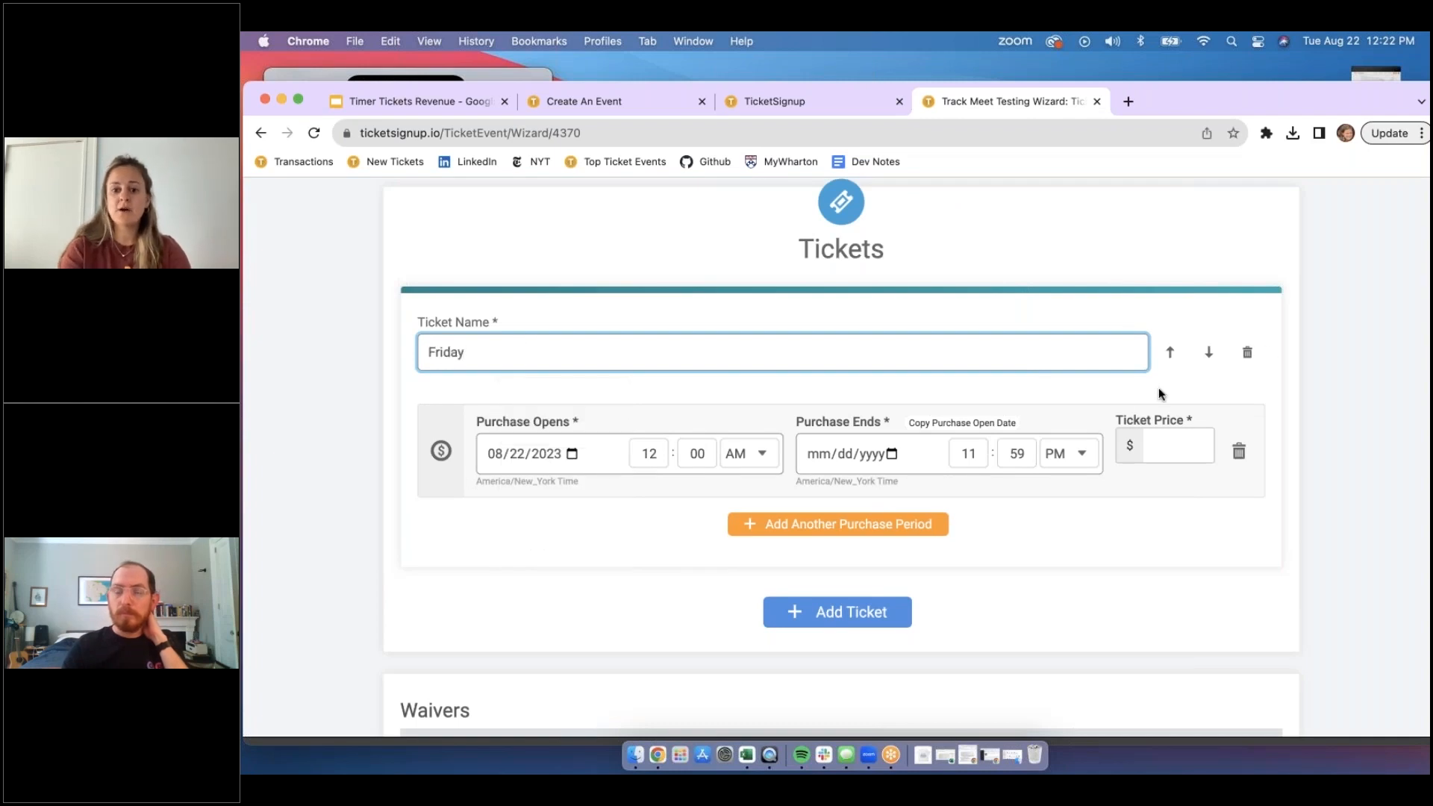
{"action": "left_click", "coordinate": [812, 462]}
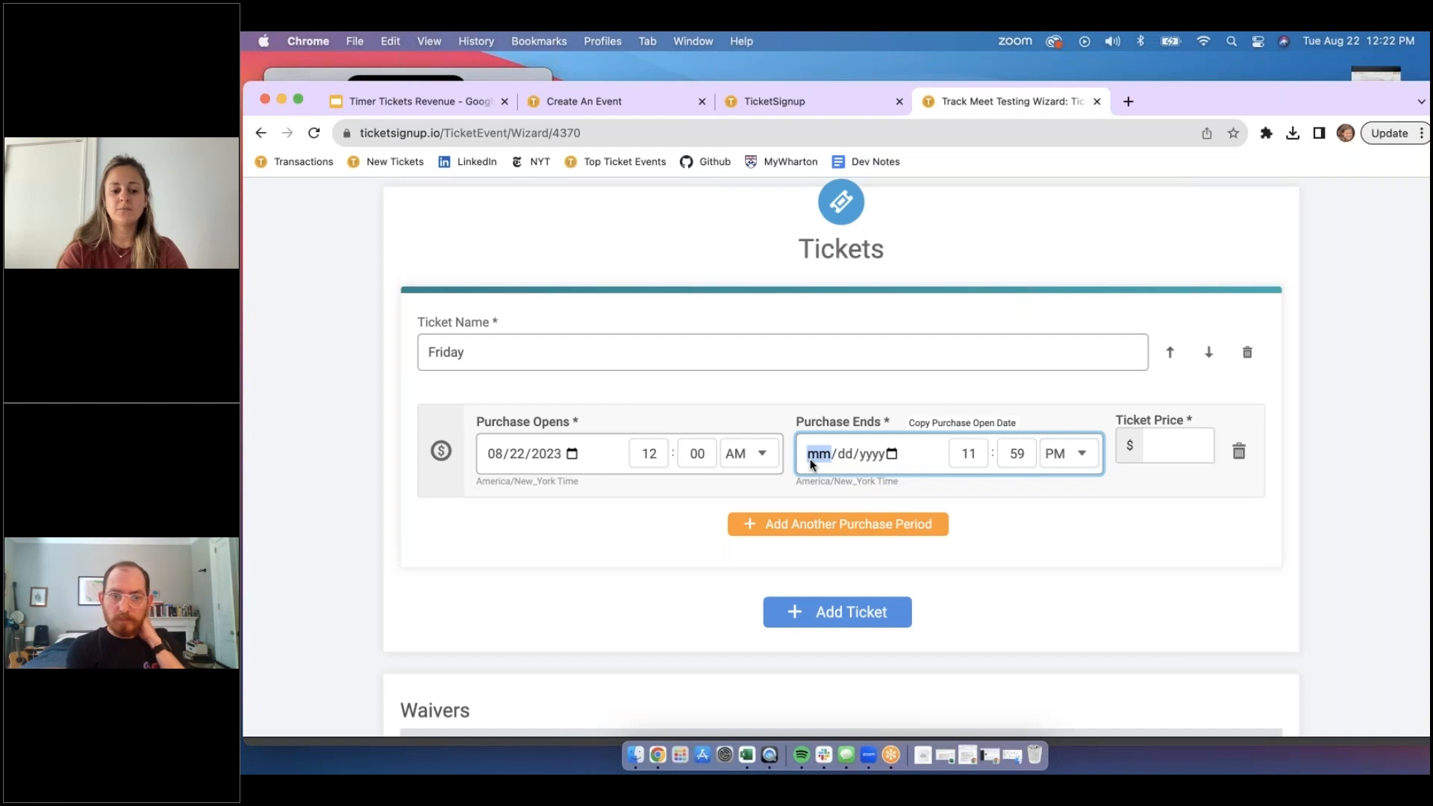
{"action": "type", "text": "04/01/2024"}
{"action": "left_click", "coordinate": [838, 528]}
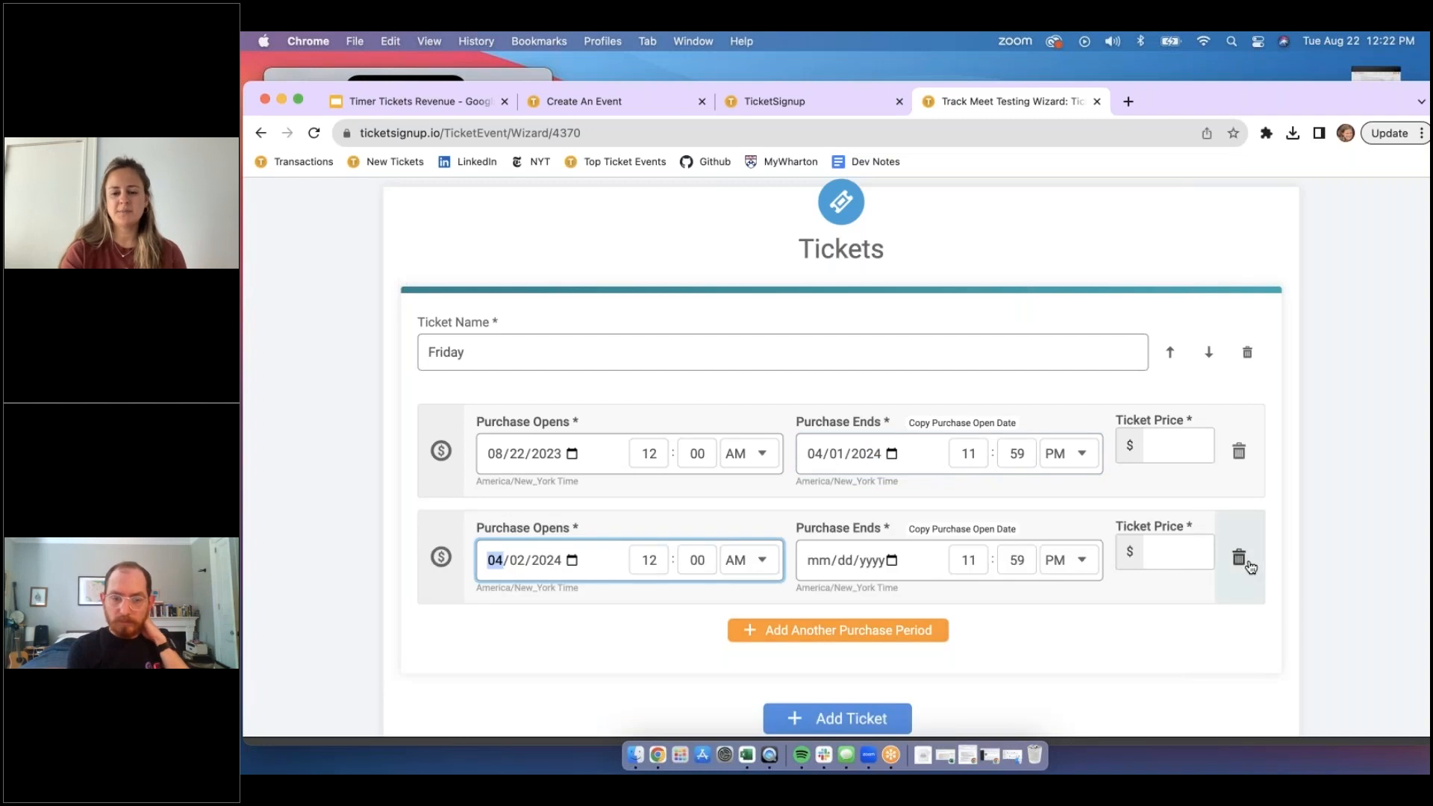
{"action": "left_click", "coordinate": [1239, 558]}
{"action": "left_click", "coordinate": [1162, 455]}
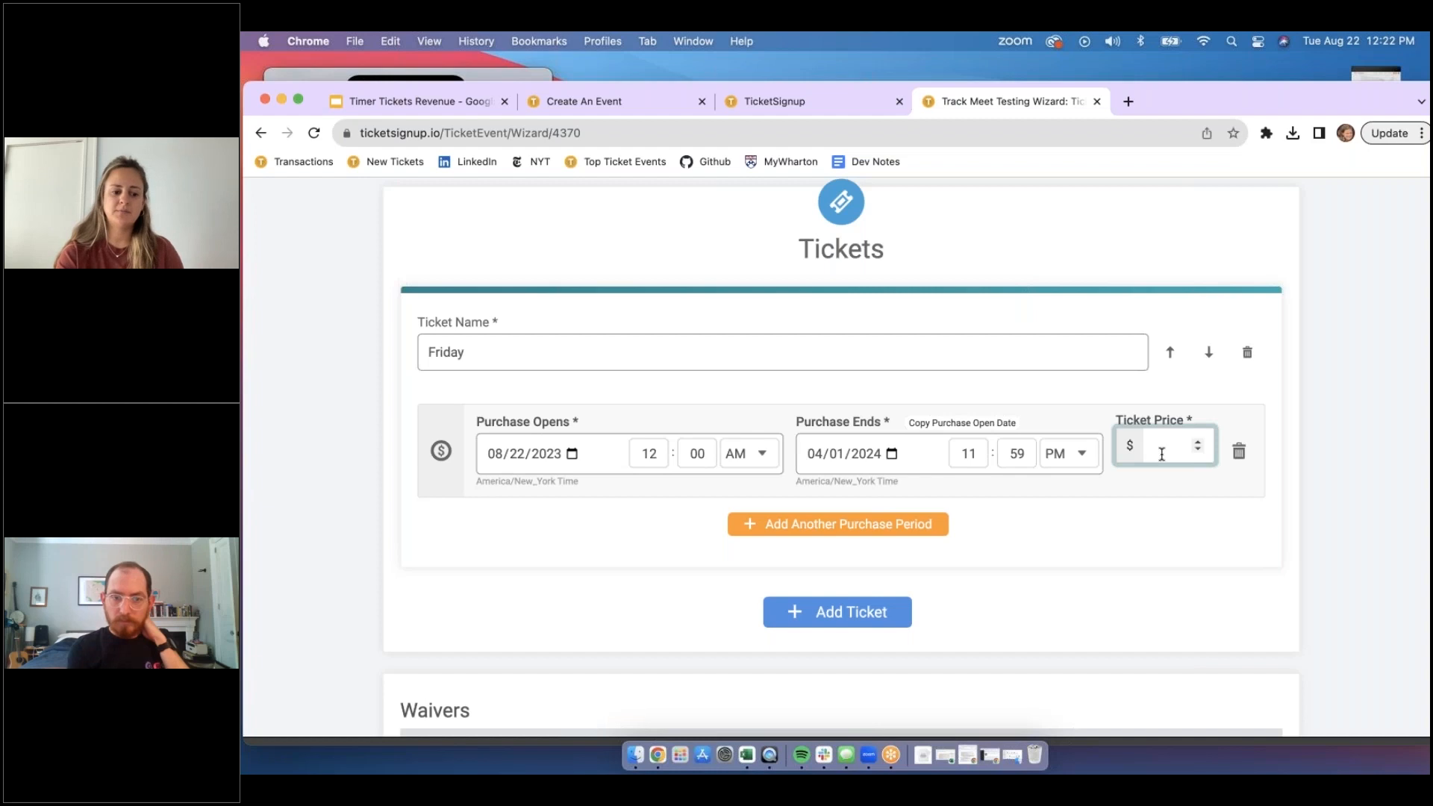
{"action": "type", "text": "1"}
{"action": "left_click", "coordinate": [1284, 507]}
- Add a second ticket named "Saturday" priced at $1
{"action": "scroll", "coordinate": [1296, 536], "scroll_direction": "down", "scroll_amount": 3}
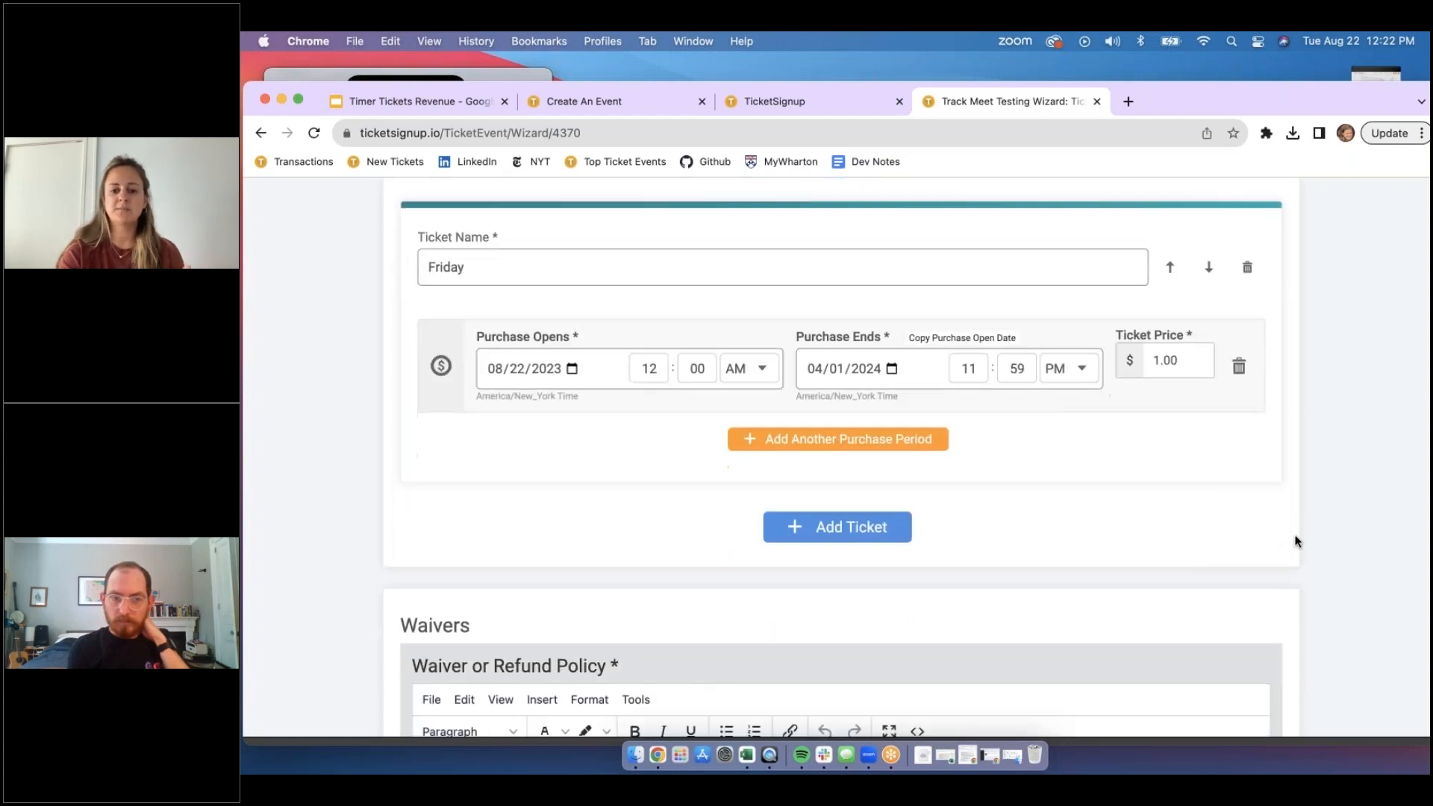
{"action": "left_click", "coordinate": [877, 481]}
{"action": "left_click", "coordinate": [448, 535]}
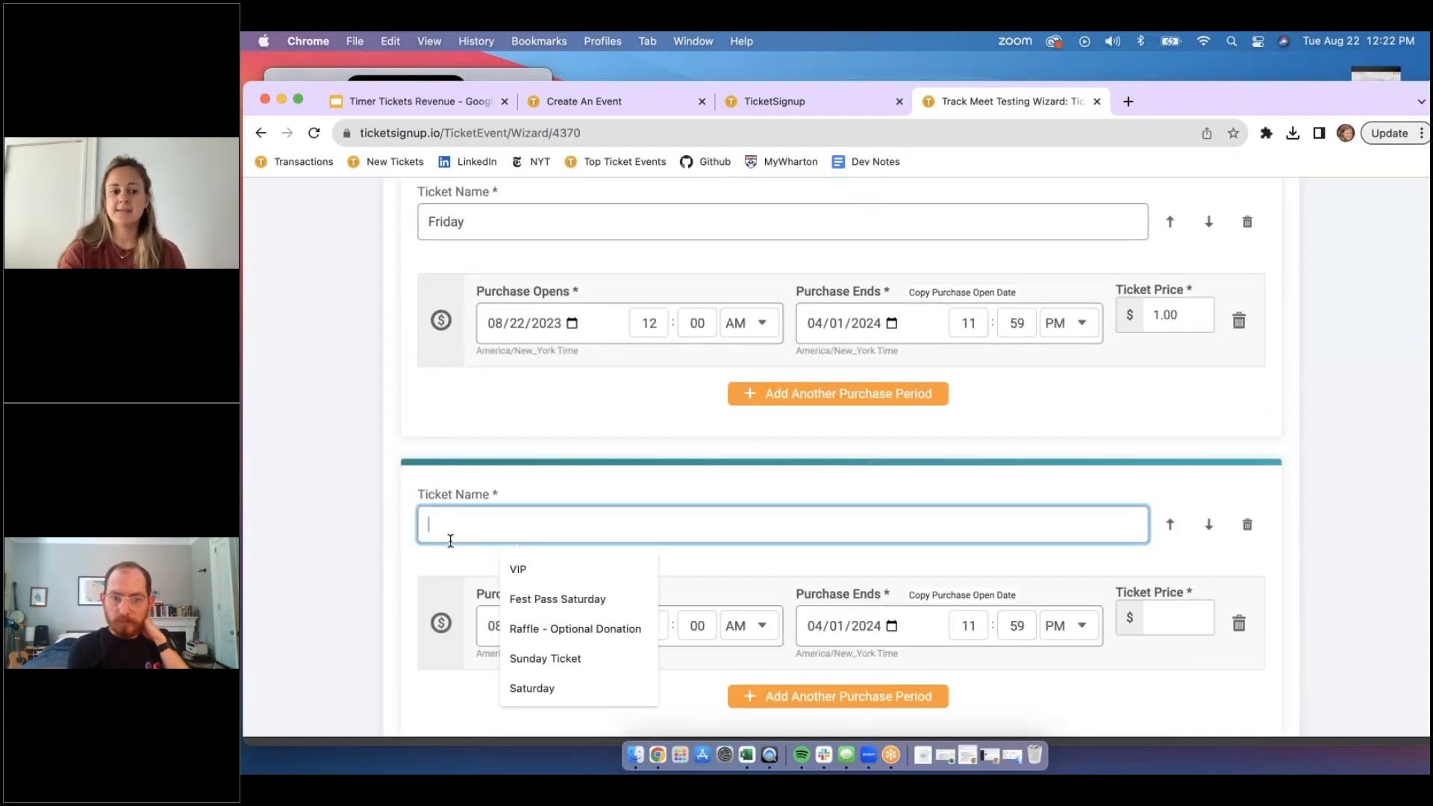
{"action": "type", "text": "Sat"}
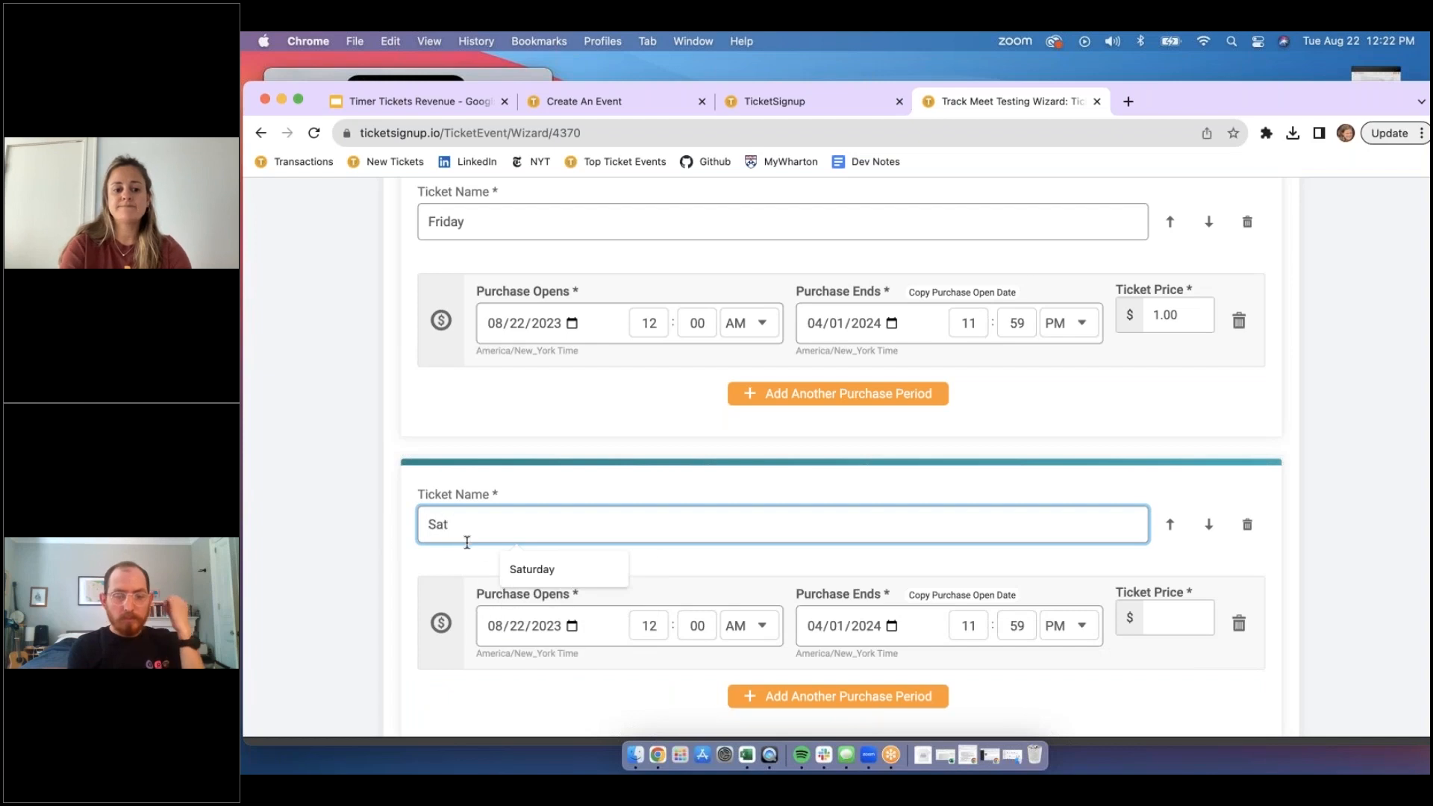
{"action": "left_click", "coordinate": [522, 572]}
{"action": "left_click", "coordinate": [1168, 618]}
{"action": "type", "text": "1"}
{"action": "left_click", "coordinate": [1348, 630]}
- Add a third ticket named "Sunday" priced at $1
{"action": "scroll", "coordinate": [1351, 628], "scroll_direction": "down", "scroll_amount": 2}
{"action": "left_click", "coordinate": [858, 655]}
{"action": "scroll", "coordinate": [826, 657], "scroll_direction": "down", "scroll_amount": 4}
{"action": "left_click", "coordinate": [553, 537]}
{"action": "type", "text": "Sunday"}
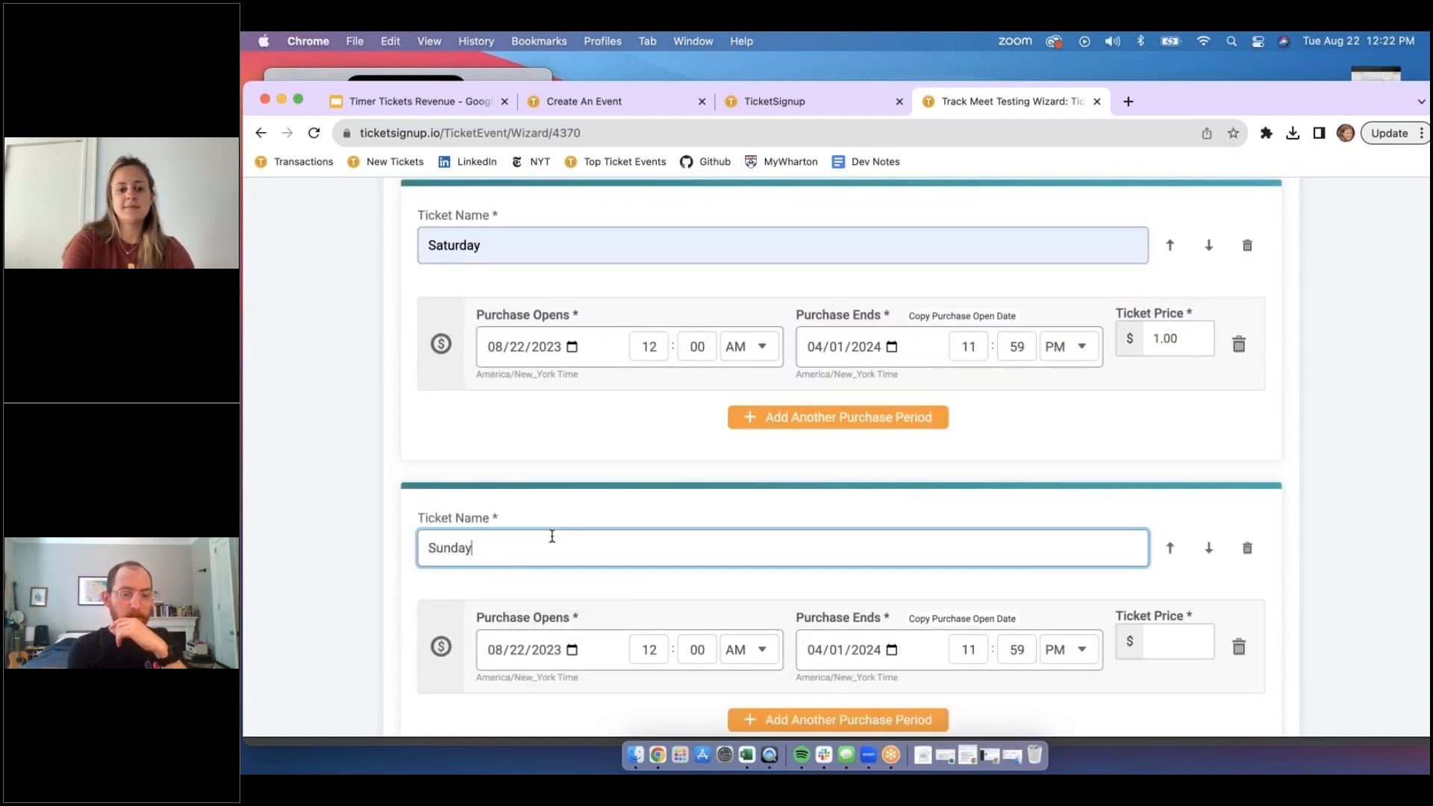
{"action": "left_click", "coordinate": [1154, 627]}
{"action": "type", "text": "1"}
{"action": "left_click", "coordinate": [1398, 589]}
- Add a fourth ticket named "Weekend Pass" priced at $1
{"action": "scroll", "coordinate": [1398, 590], "scroll_direction": "down", "scroll_amount": 5}
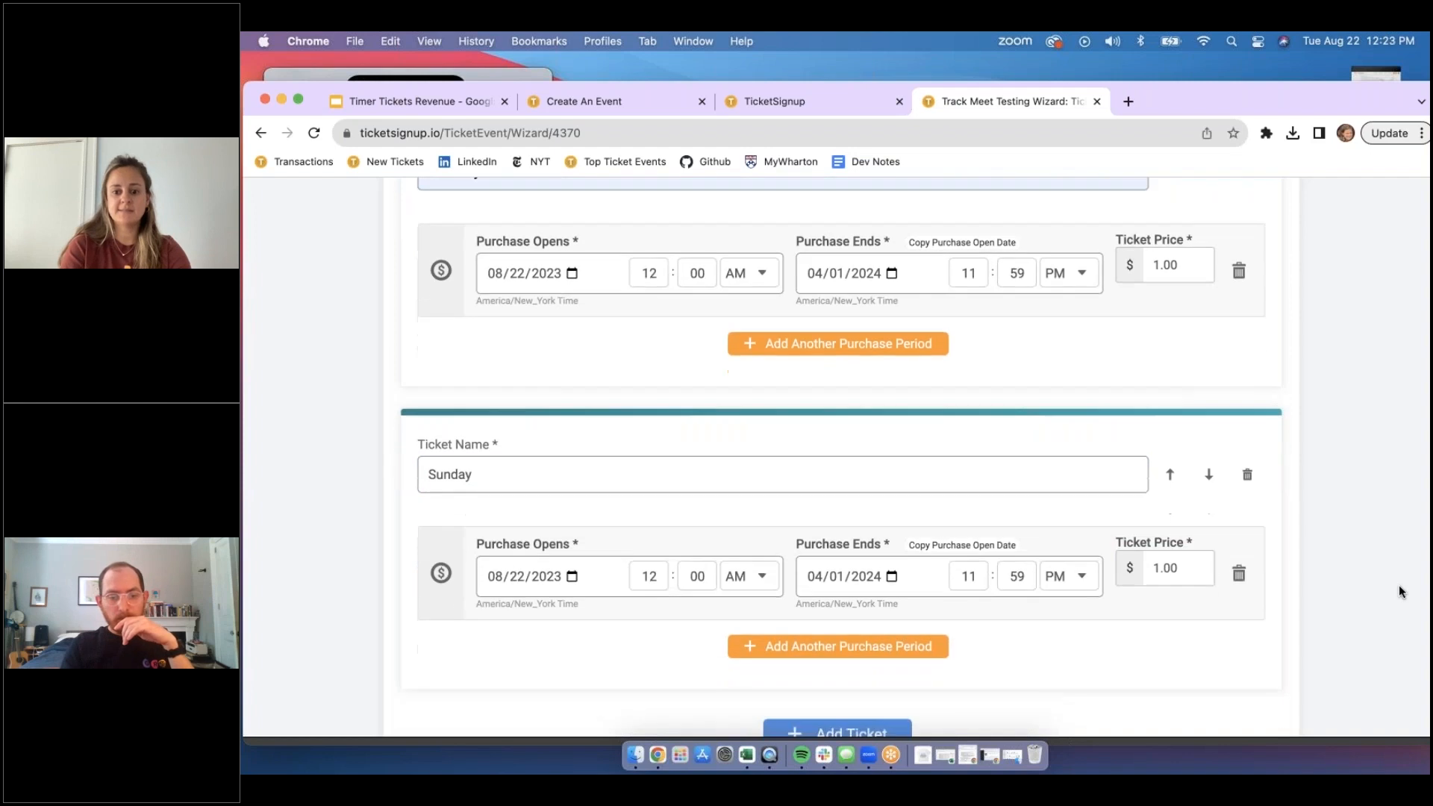
{"action": "left_click", "coordinate": [888, 636]}
{"action": "scroll", "coordinate": [859, 623], "scroll_direction": "down", "scroll_amount": 3}
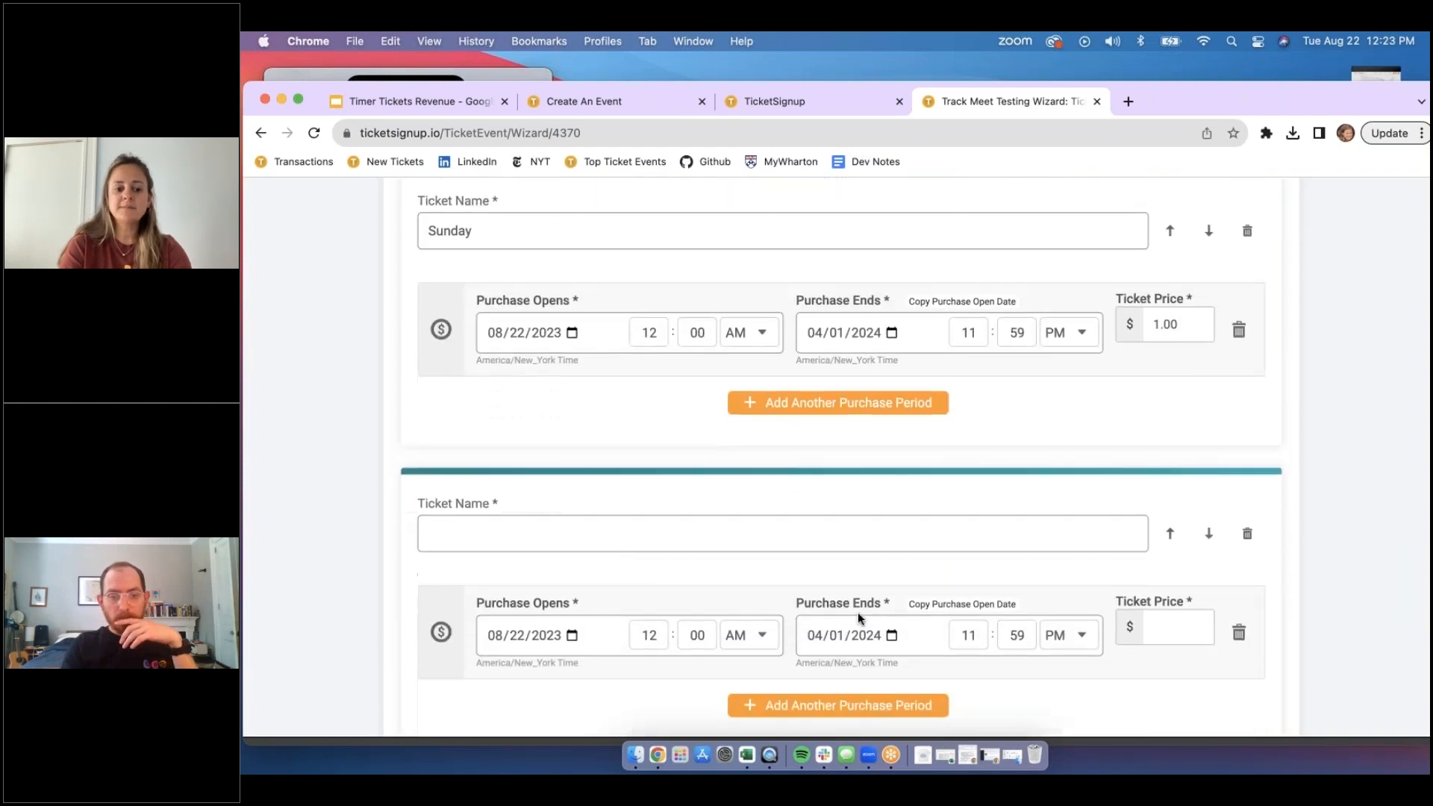
{"action": "left_click", "coordinate": [624, 528]}
{"action": "type", "text": "Weekedn"}
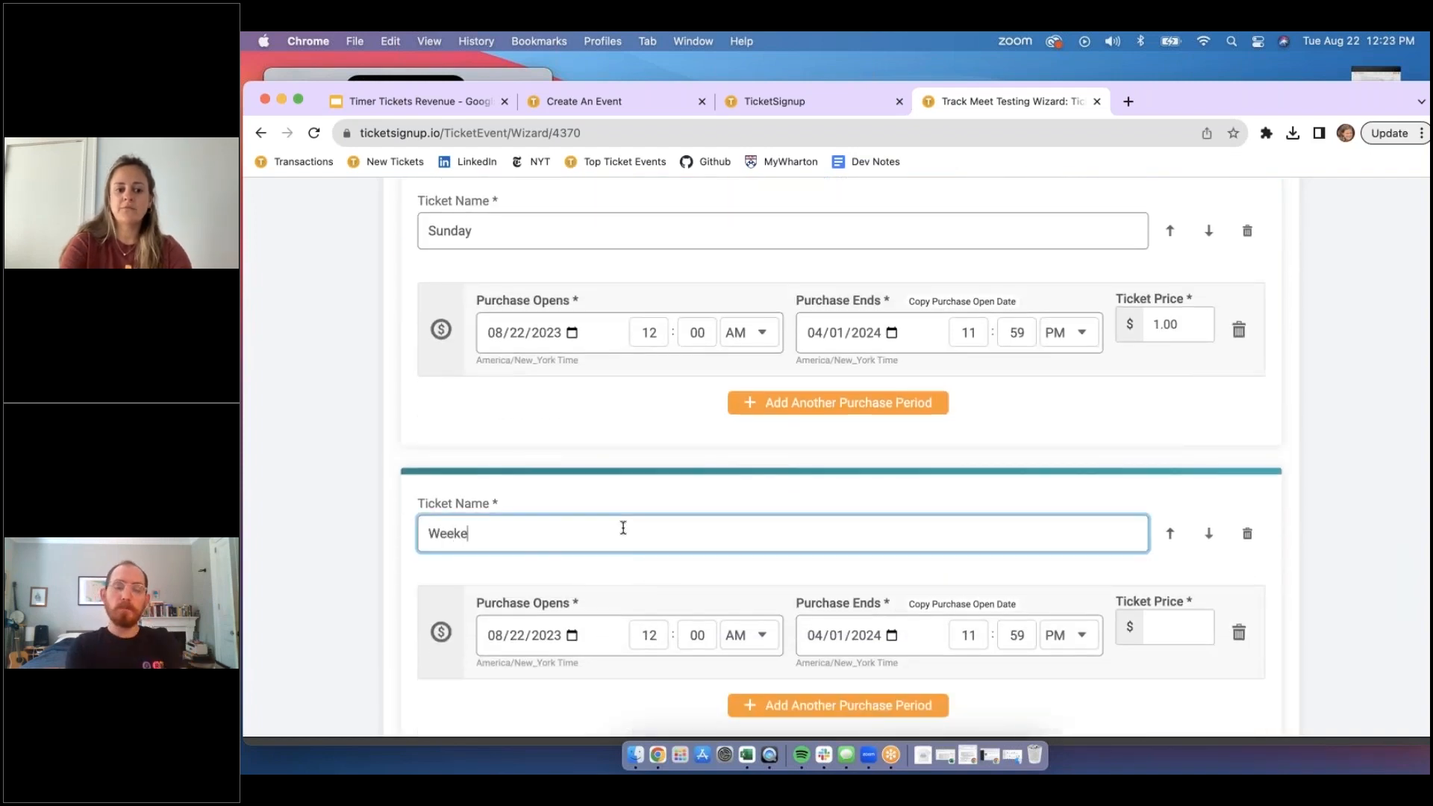
{"action": "key", "text": "BackSpace"}
{"action": "key", "text": "BackSpace"}
{"action": "type", "text": "nd Pass"}
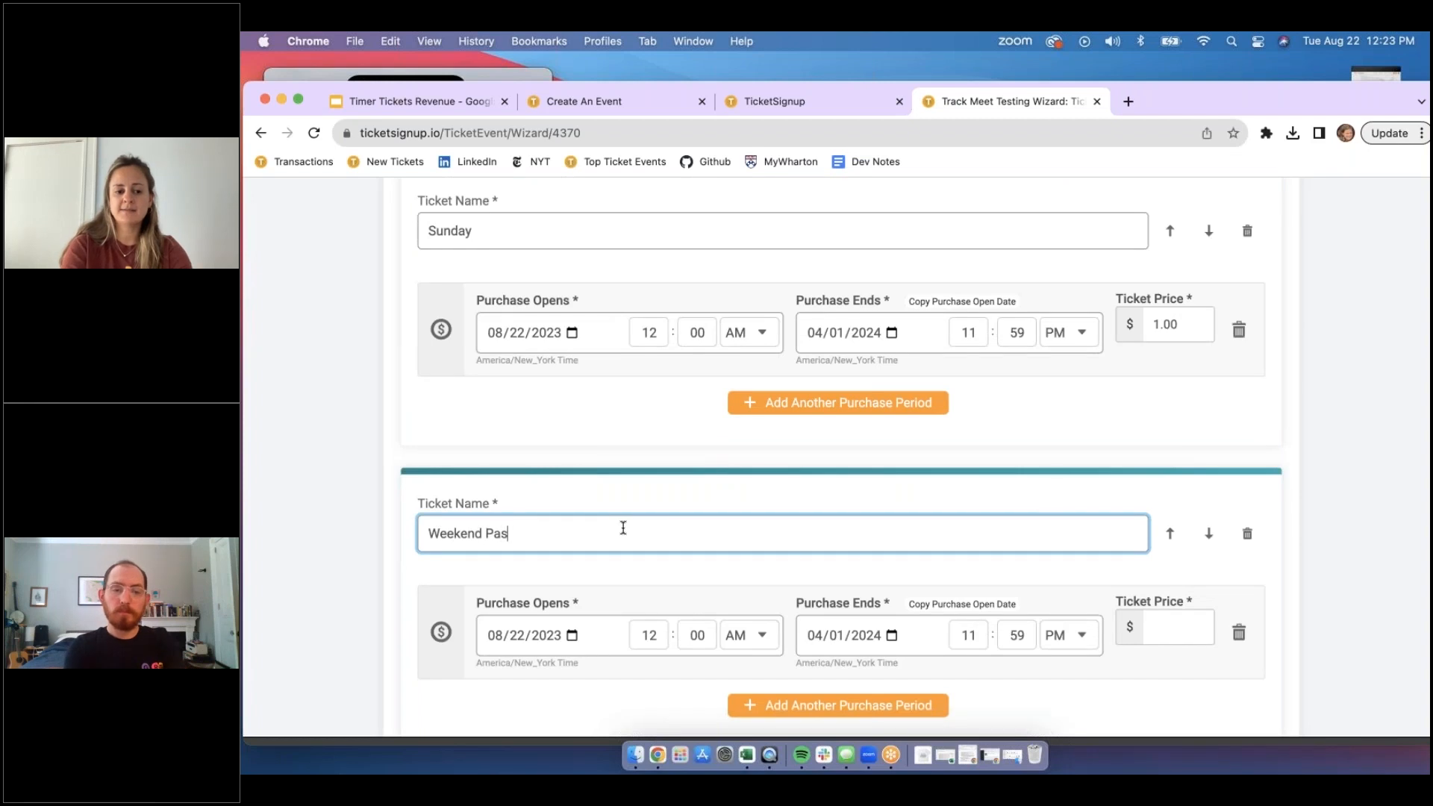
{"action": "left_click", "coordinate": [1164, 631]}
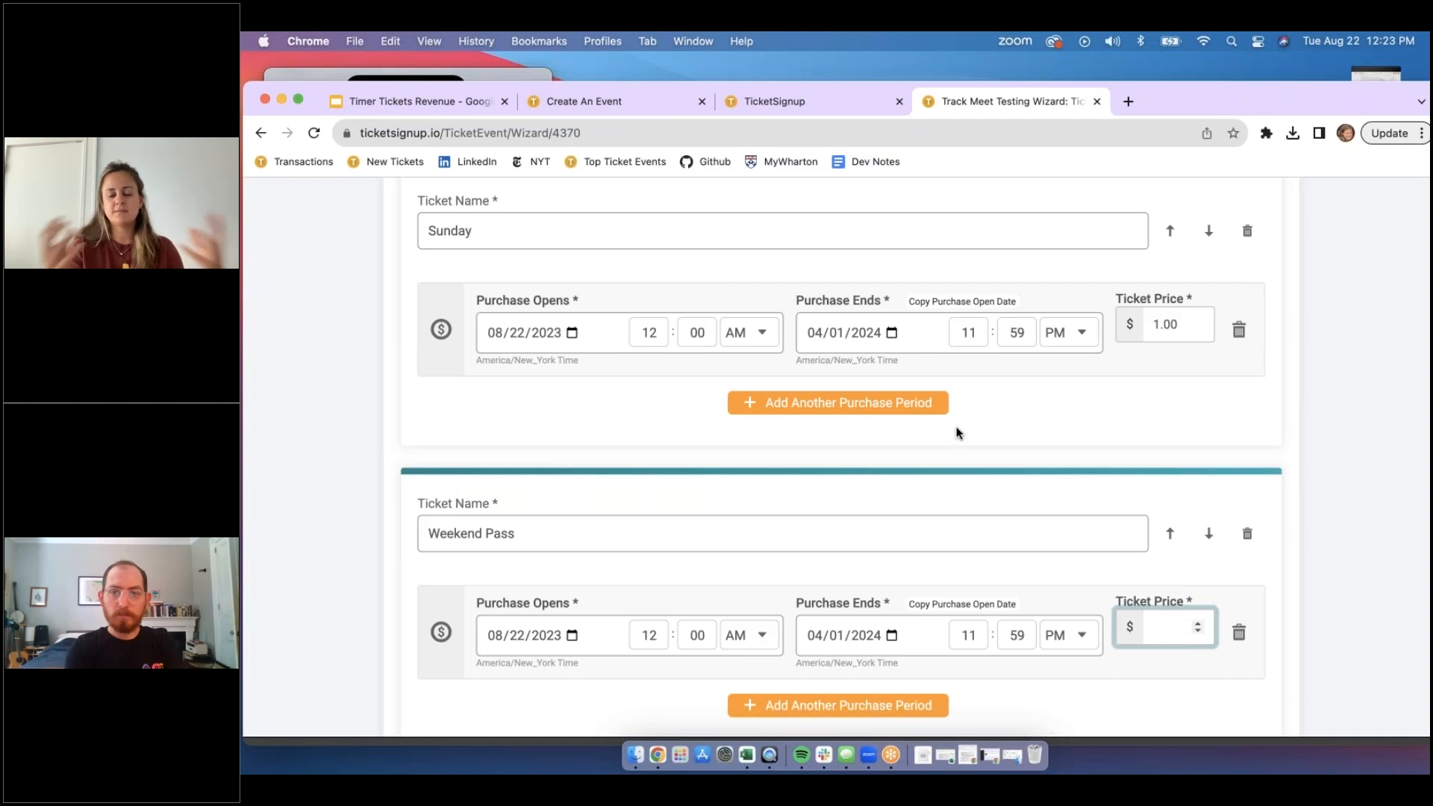
{"action": "left_click", "coordinate": [1329, 489]}
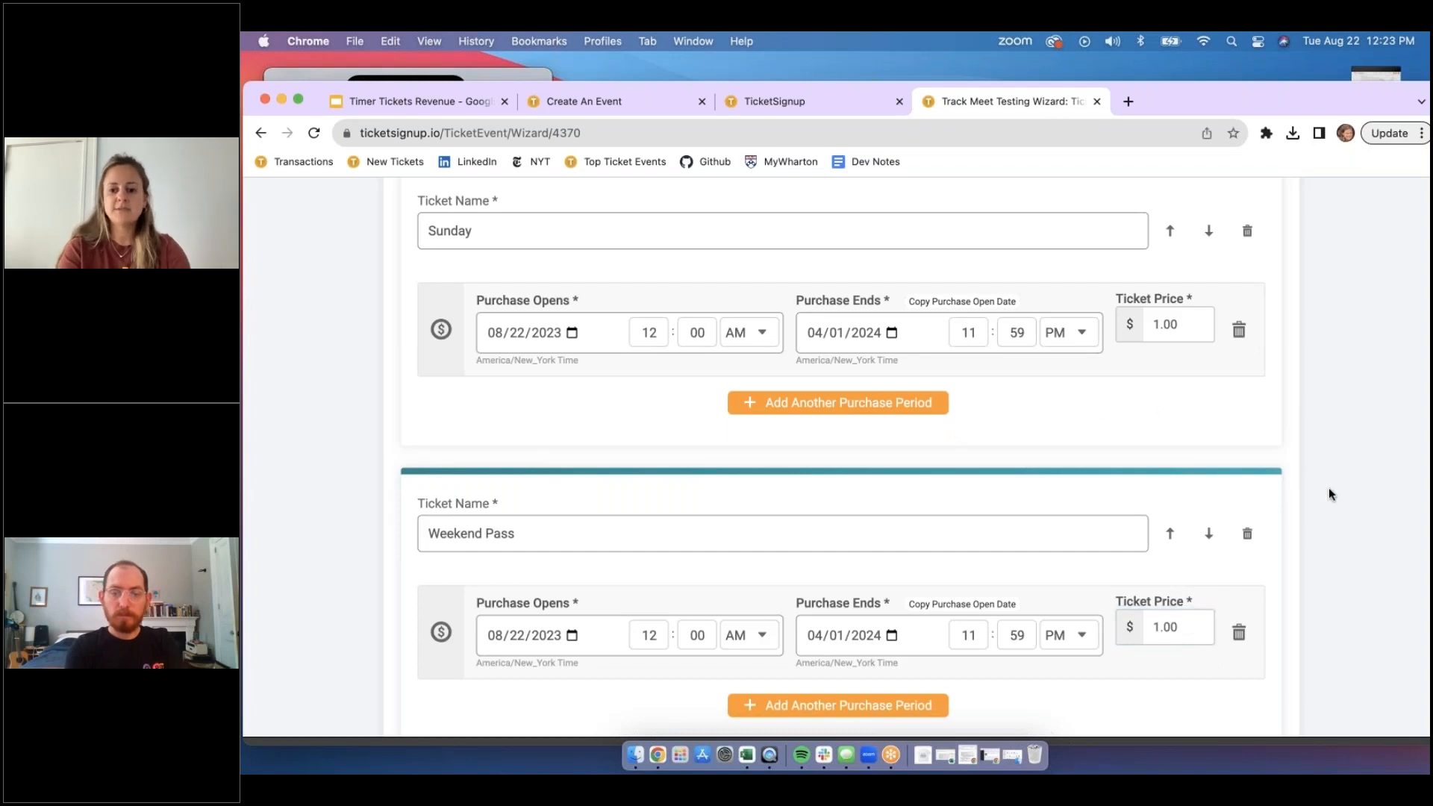
- Keep the default waiver and refund policy, and save the ticket setup to continue to the payment stage
{"action": "scroll", "coordinate": [1328, 489], "scroll_direction": "down", "scroll_amount": 5}
{"action": "scroll", "coordinate": [1329, 487], "scroll_direction": "down", "scroll_amount": 10}
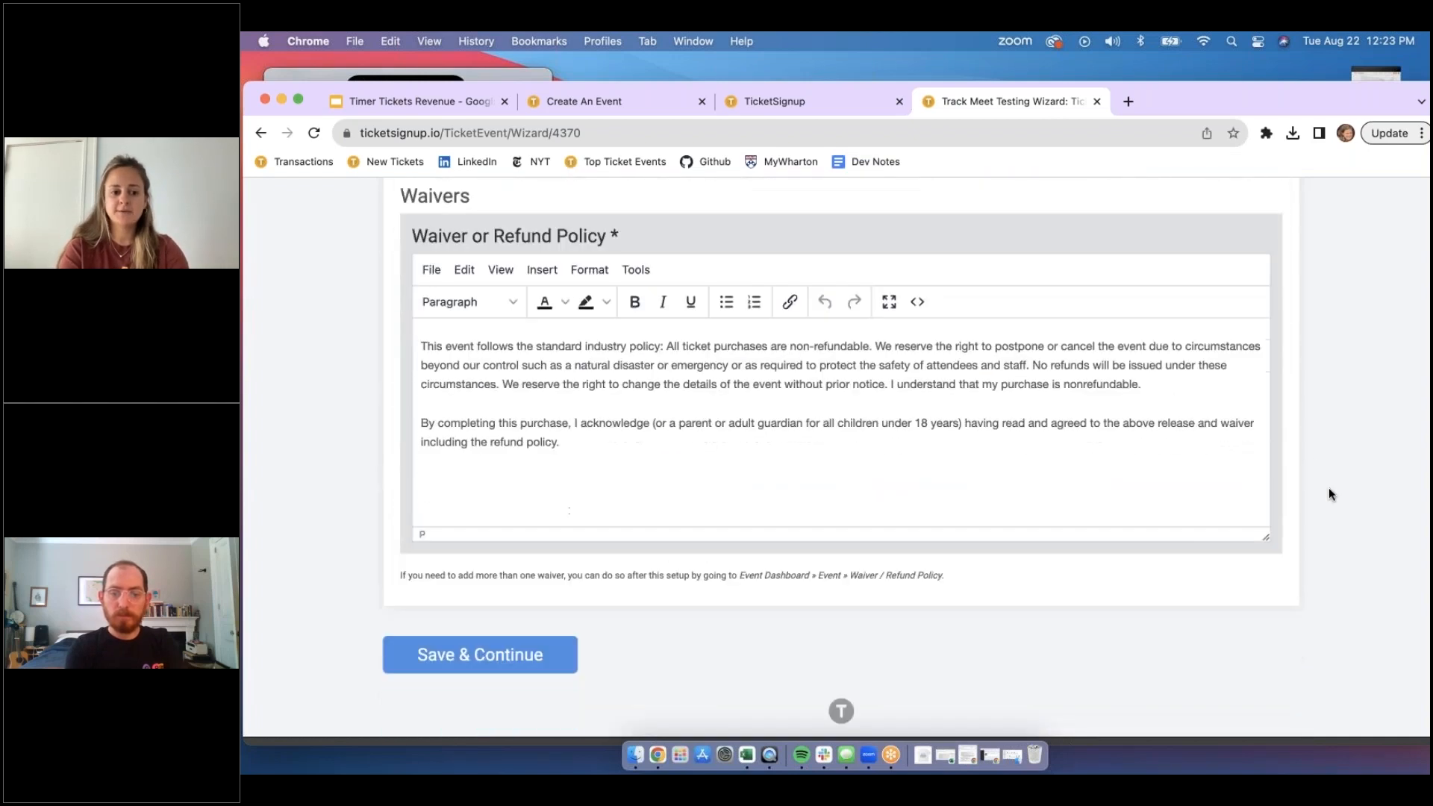
{"action": "left_click", "coordinate": [515, 643]}
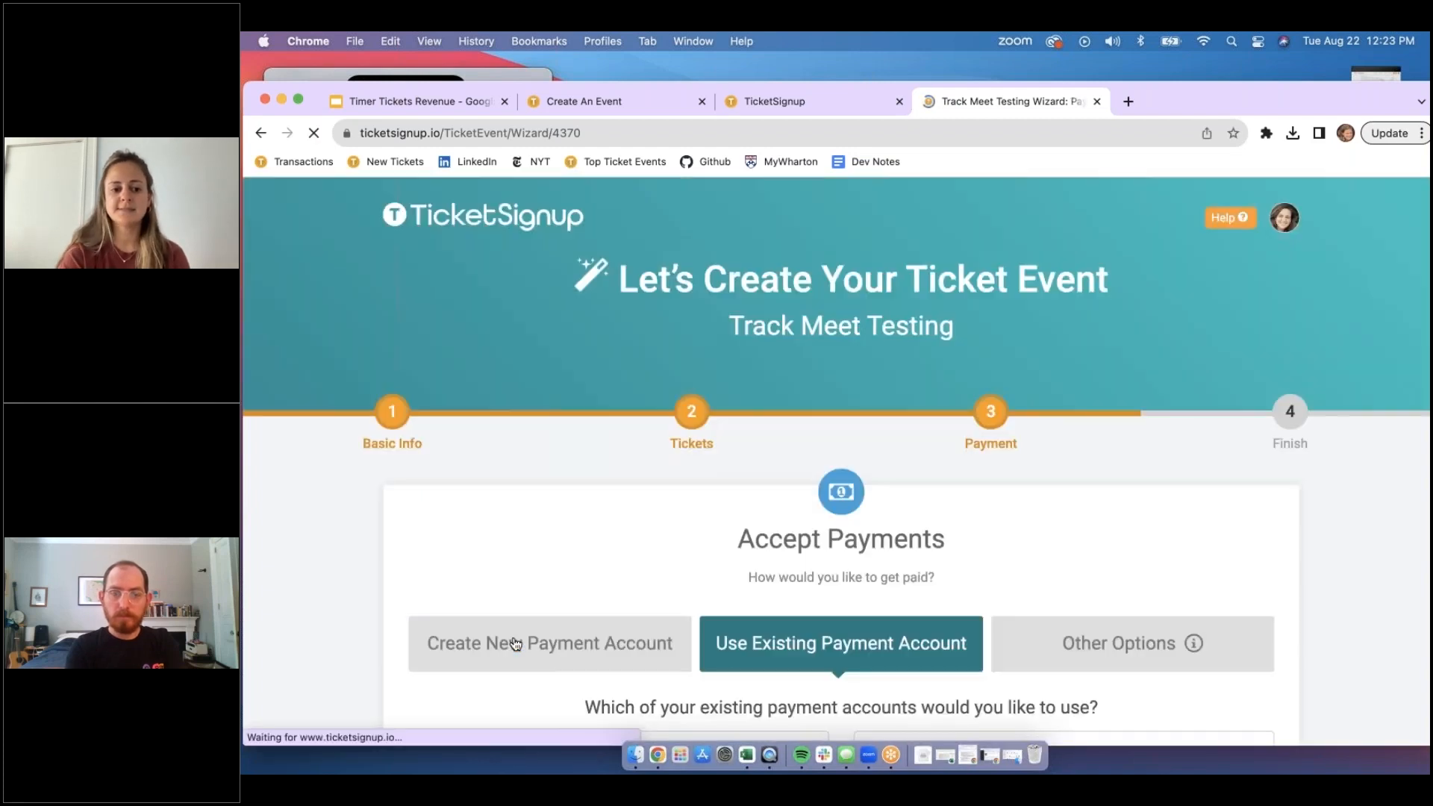
- Select the existing check-paid payment account, choose the processing fee handling for ticket purchases and donations, and save to complete the payment stage
{"action": "scroll", "coordinate": [836, 455], "scroll_direction": "down", "scroll_amount": 8}
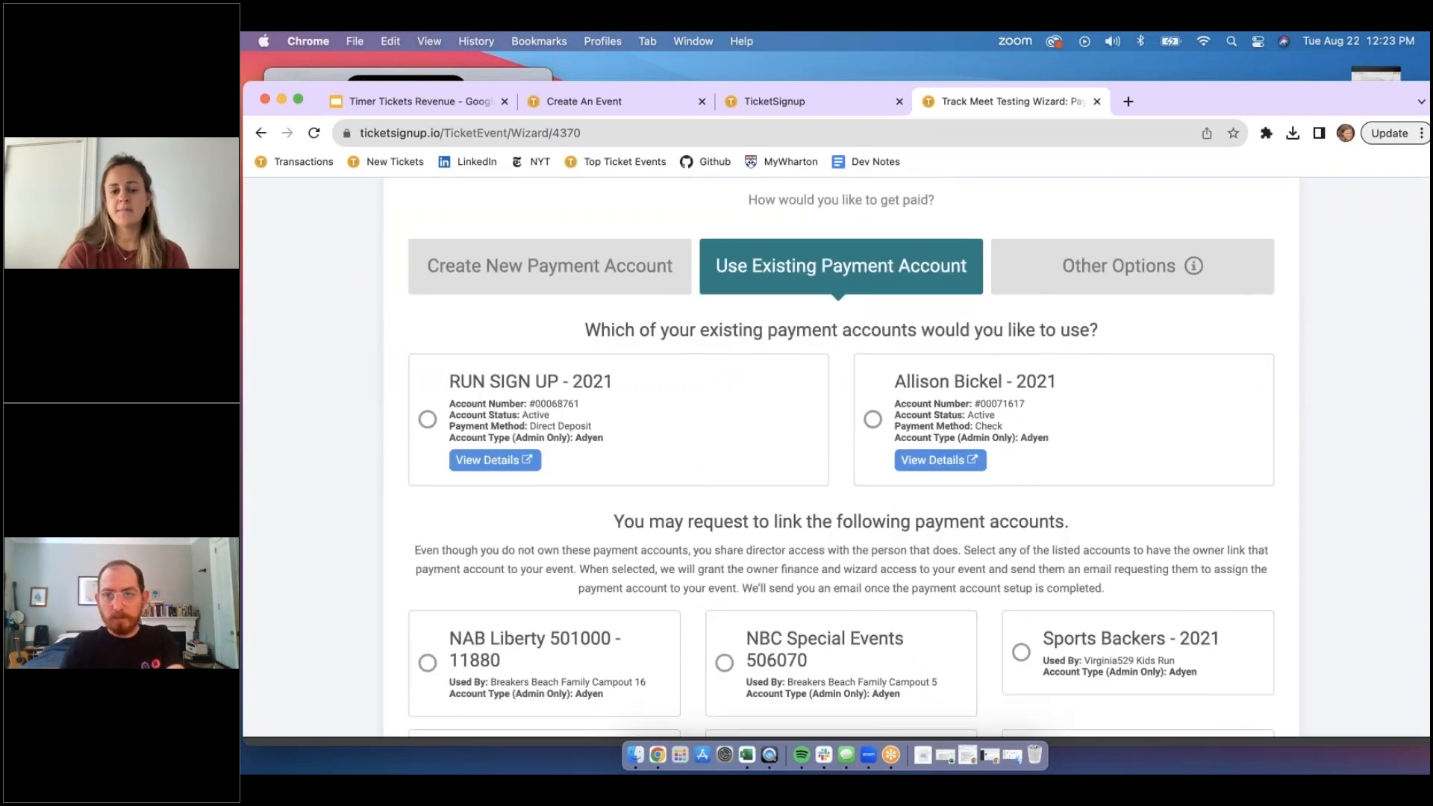
{"action": "left_click", "coordinate": [919, 404]}
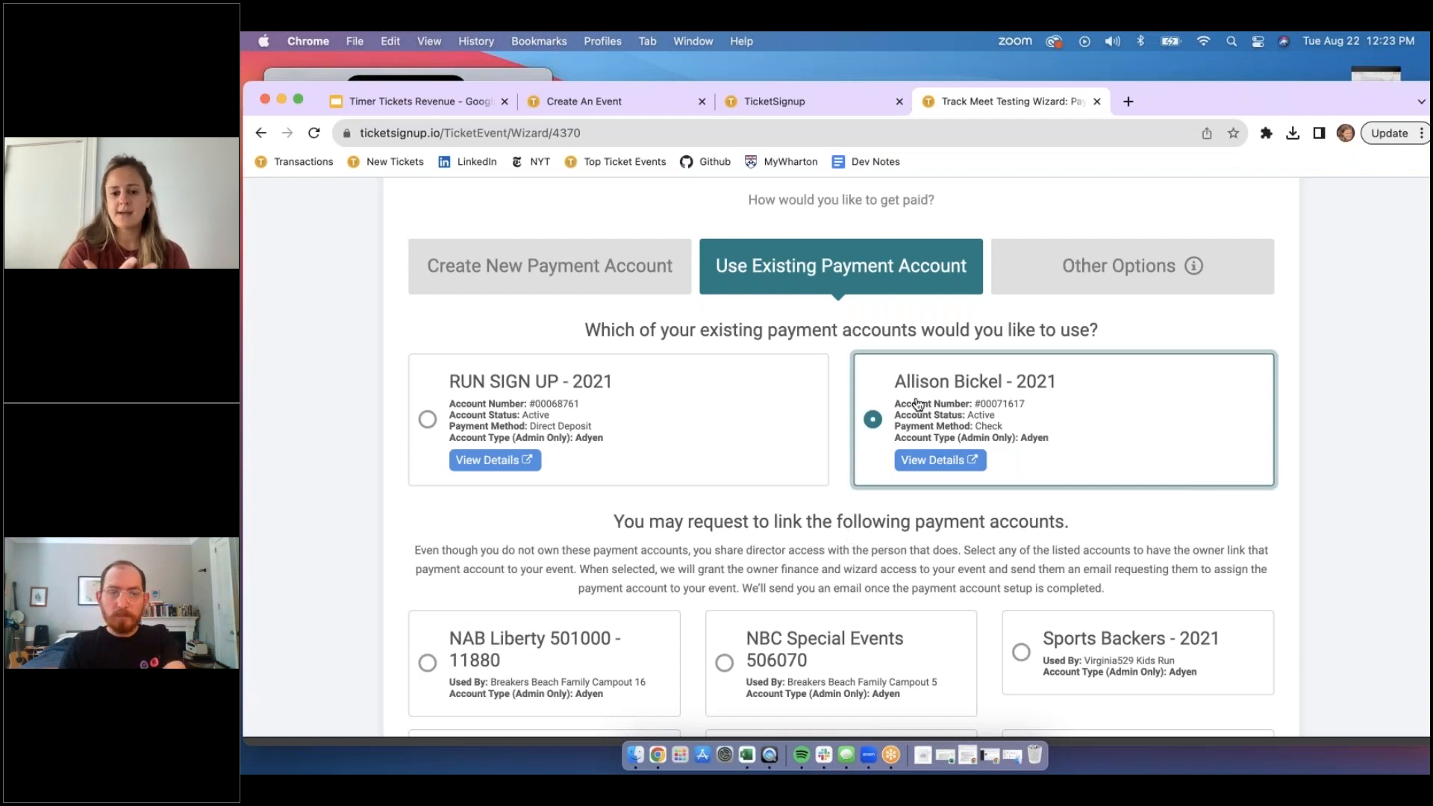
{"action": "scroll", "coordinate": [1346, 581], "scroll_direction": "down", "scroll_amount": 10}
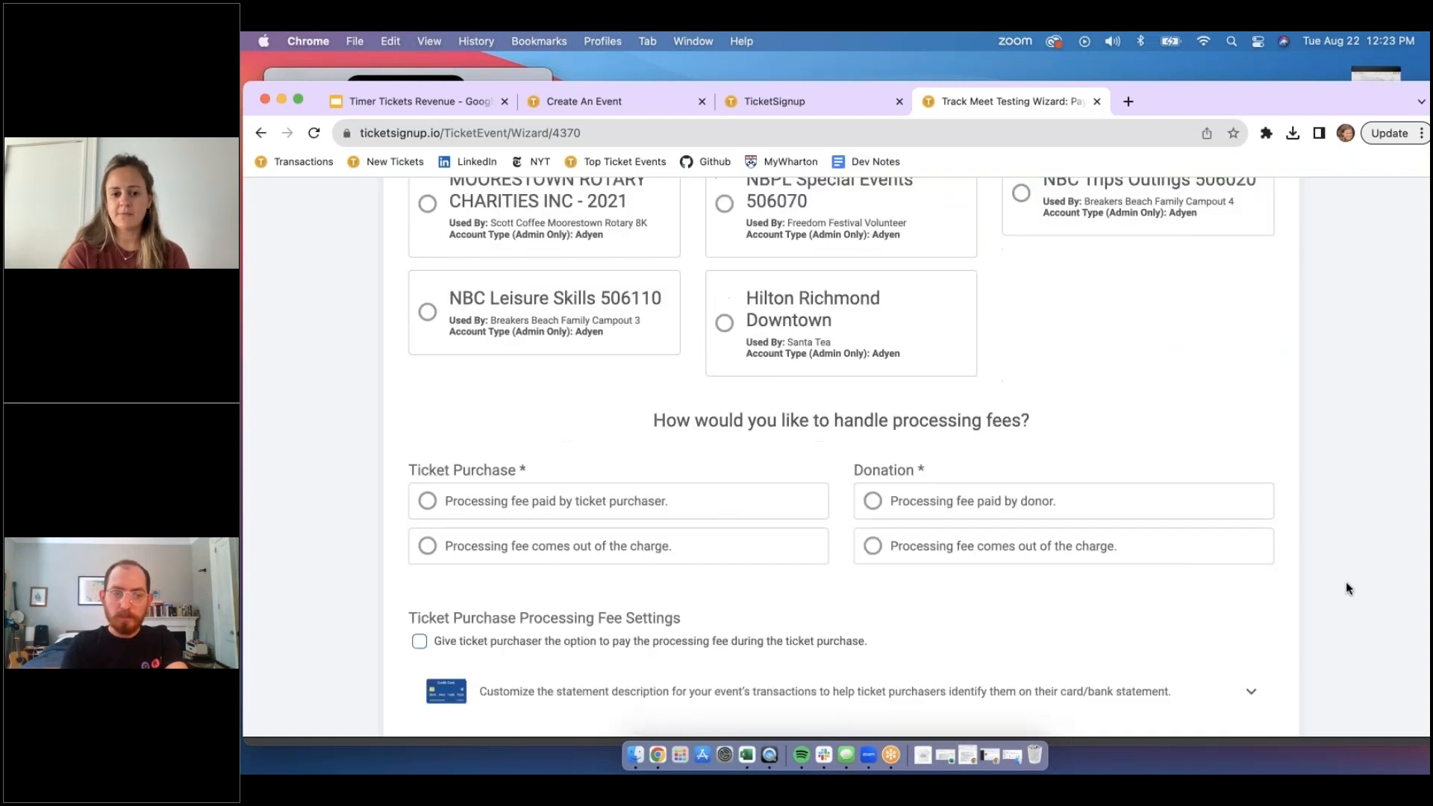
{"action": "scroll", "coordinate": [1346, 588], "scroll_direction": "down", "scroll_amount": 3}
{"action": "left_click", "coordinate": [624, 261]}
{"action": "left_click", "coordinate": [1017, 343]}
{"action": "left_click", "coordinate": [477, 617]}
{"action": "left_click", "coordinate": [486, 615]}
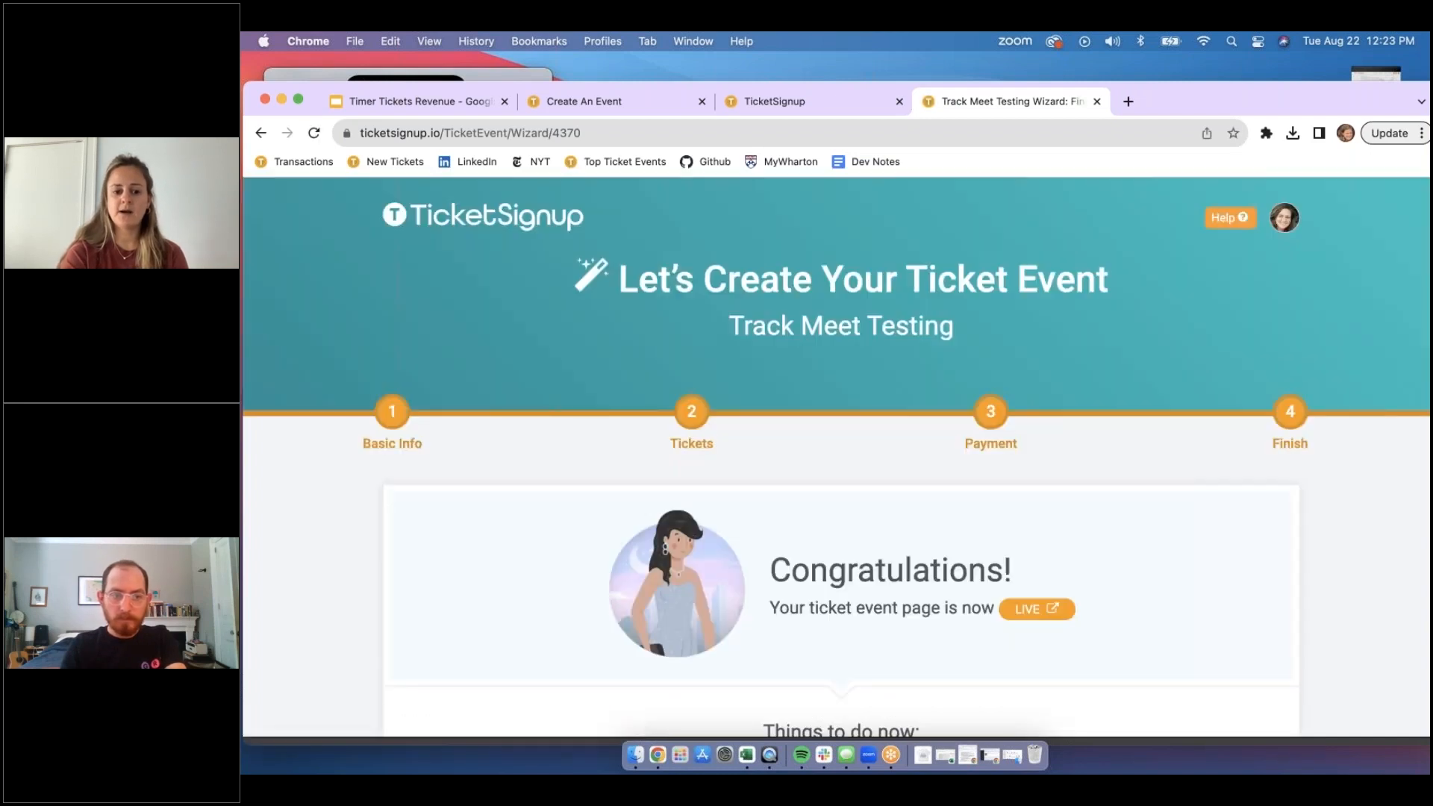
- Leave the finished wizard for the event's website theme settings
{"action": "scroll", "coordinate": [836, 456], "scroll_direction": "down", "scroll_amount": 5}
{"action": "left_click", "coordinate": [1015, 492]}
{"action": "scroll", "coordinate": [1015, 492], "scroll_direction": "down", "scroll_amount": 3}
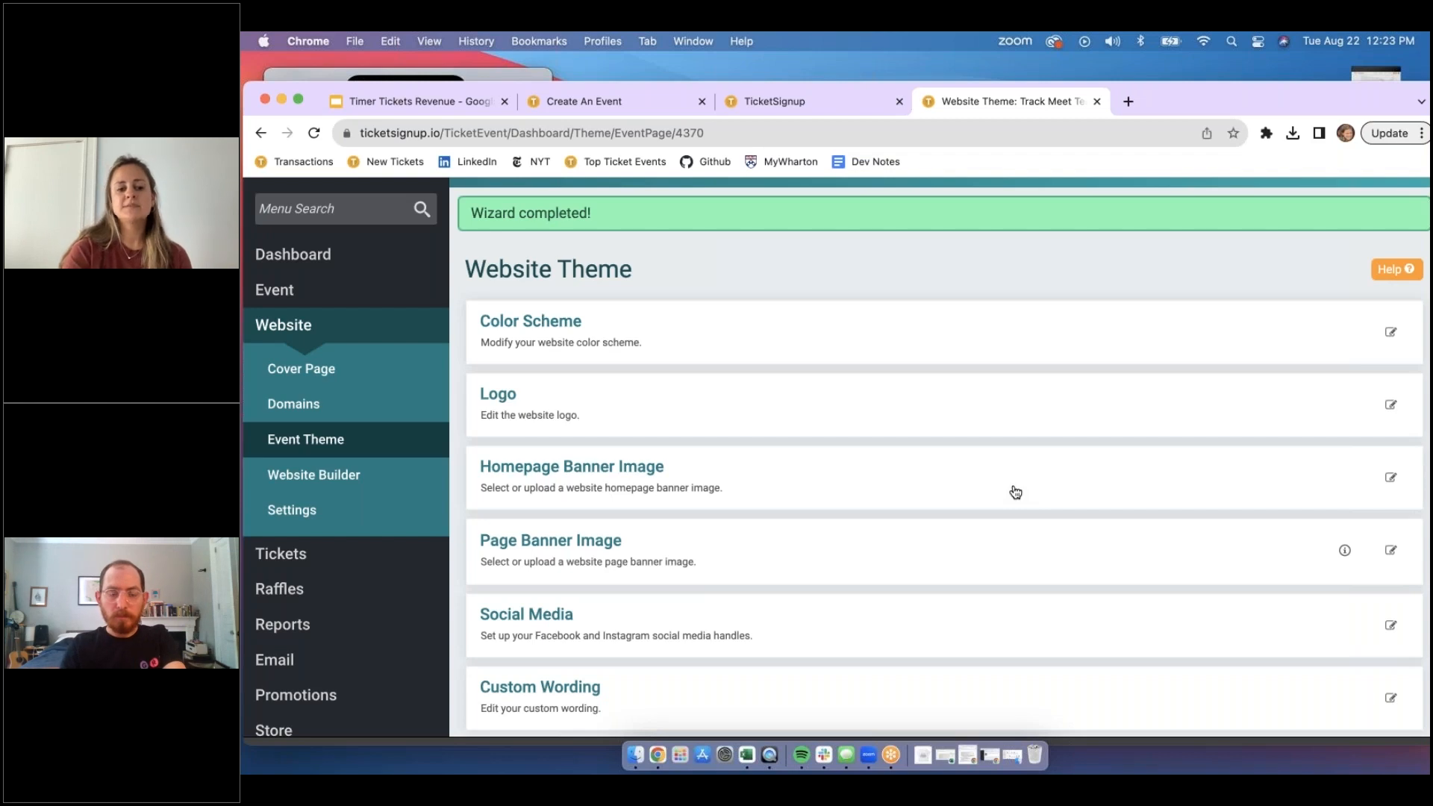
- Upload the running track photo as the website's homepage banner image, cropping it at the smallest zoom
{"action": "left_click", "coordinate": [1016, 491]}
{"action": "scroll", "coordinate": [911, 538], "scroll_direction": "down", "scroll_amount": 1}
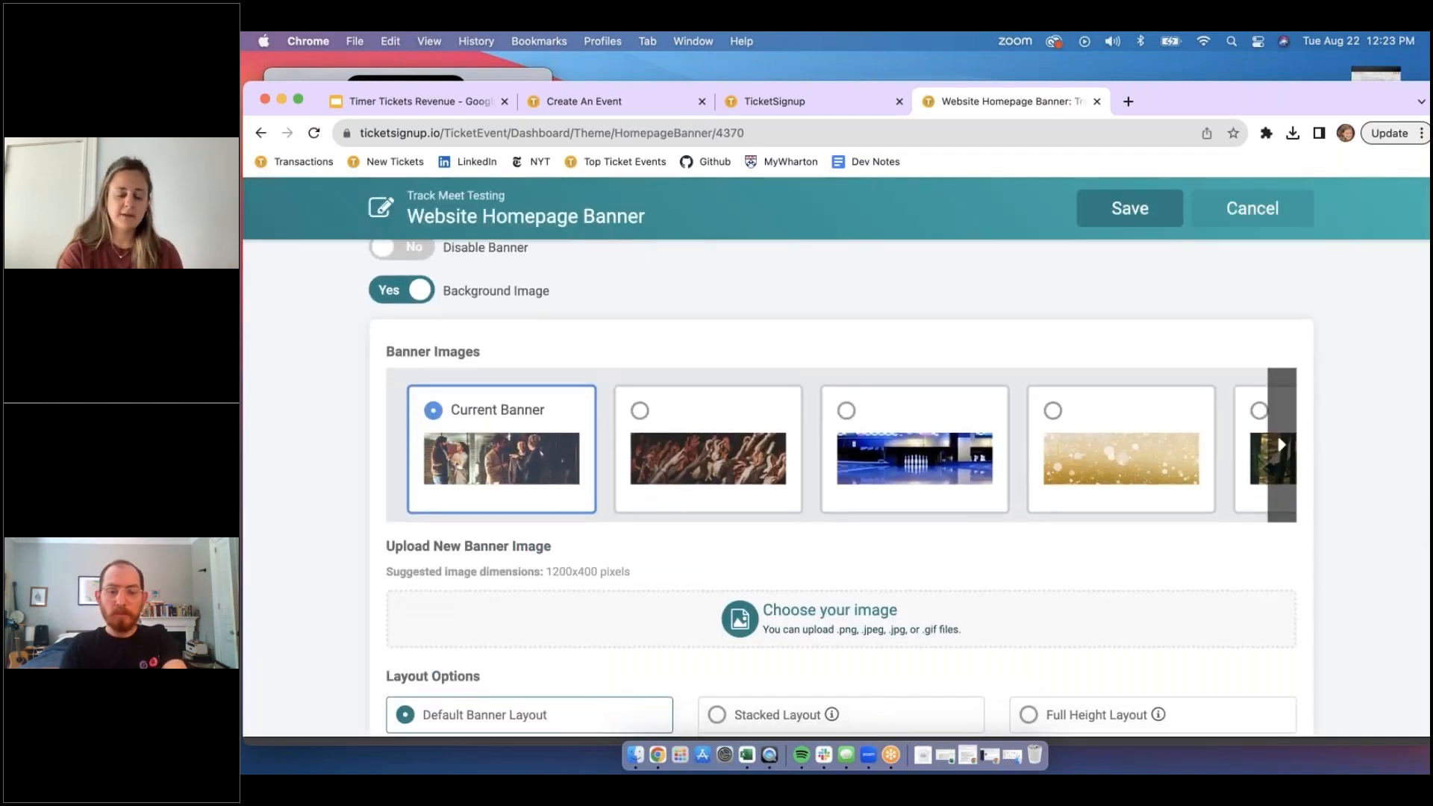
{"action": "left_click", "coordinate": [826, 642]}
{"action": "double_click", "coordinate": [684, 234]}
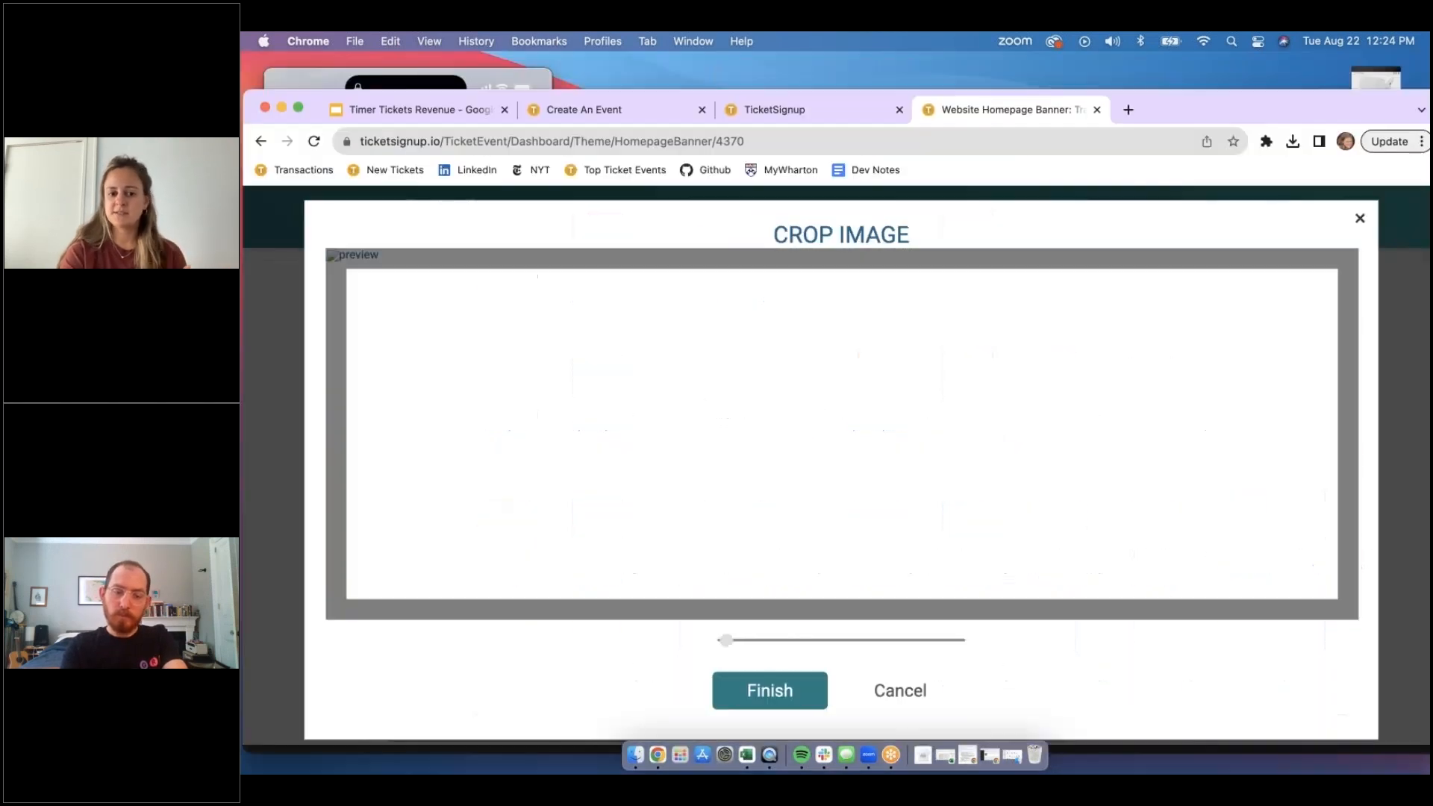
{"action": "left_click_drag", "start_coordinate": [782, 638], "coordinate": [728, 639]}
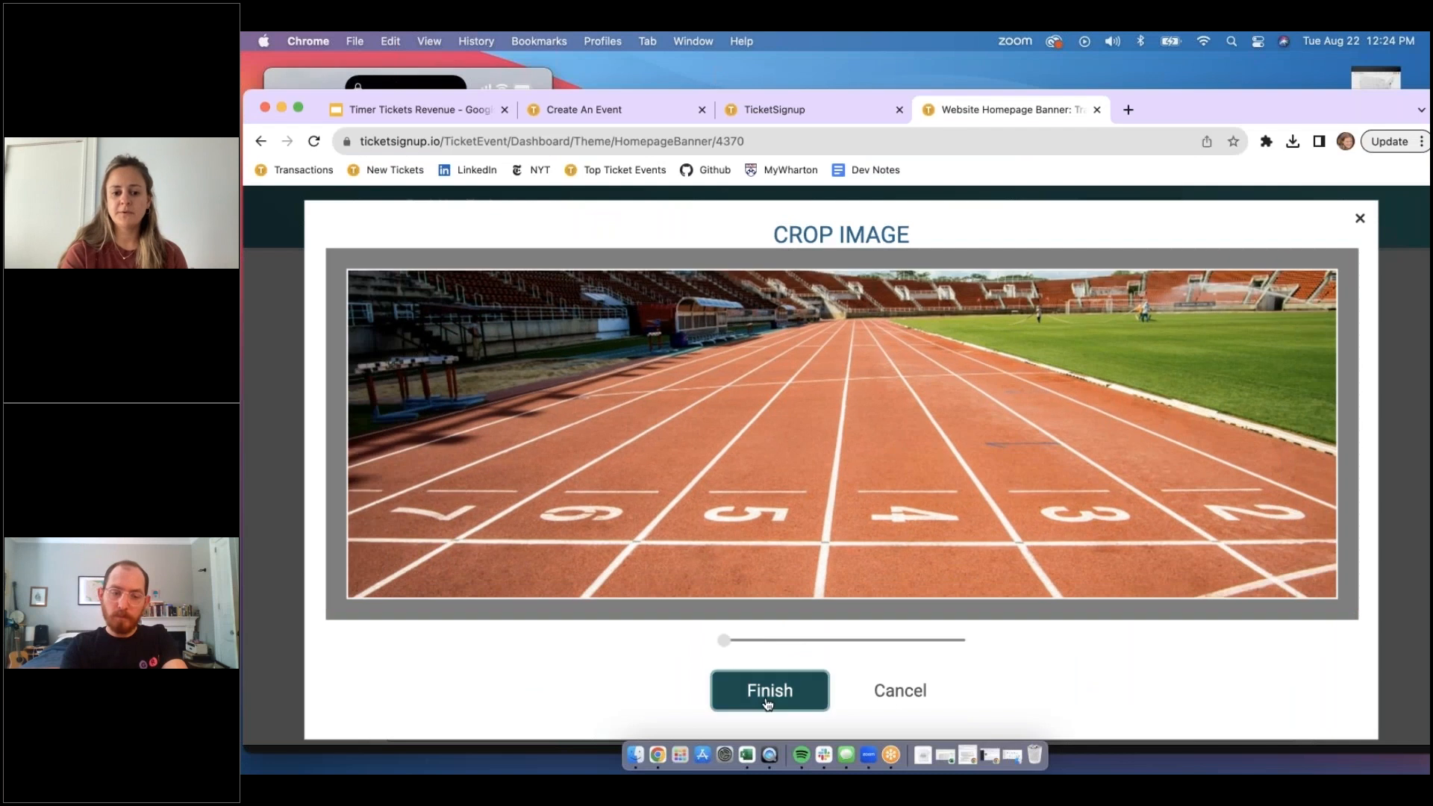
{"action": "left_click", "coordinate": [769, 690]}
- Apply the Full Height Layout to the homepage banner, save it, and check the result on the event website
{"action": "scroll", "coordinate": [770, 691], "scroll_direction": "down", "scroll_amount": 3}
{"action": "scroll", "coordinate": [1054, 577], "scroll_direction": "down", "scroll_amount": 5}
{"action": "left_click", "coordinate": [1053, 575]}
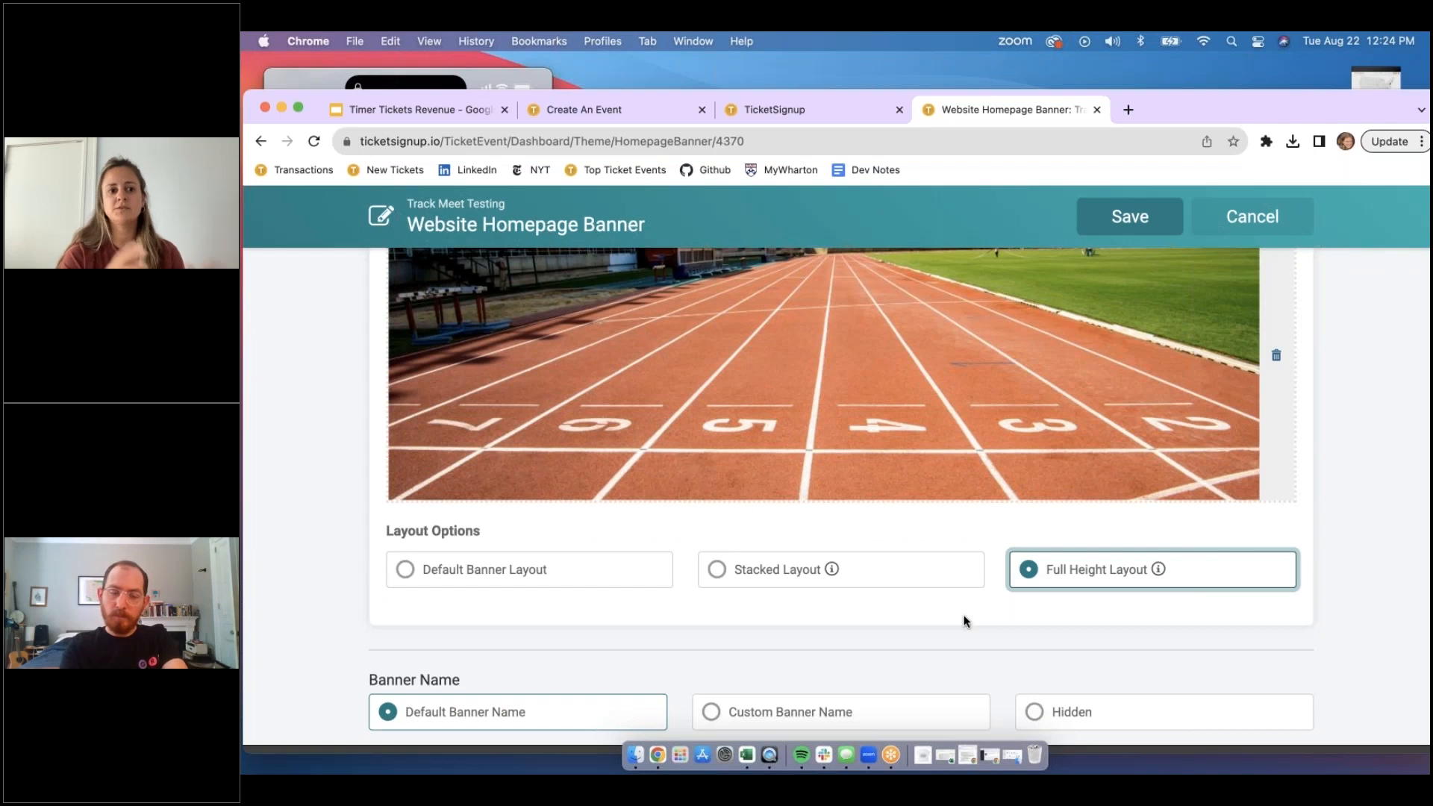
{"action": "left_click", "coordinate": [1112, 222]}
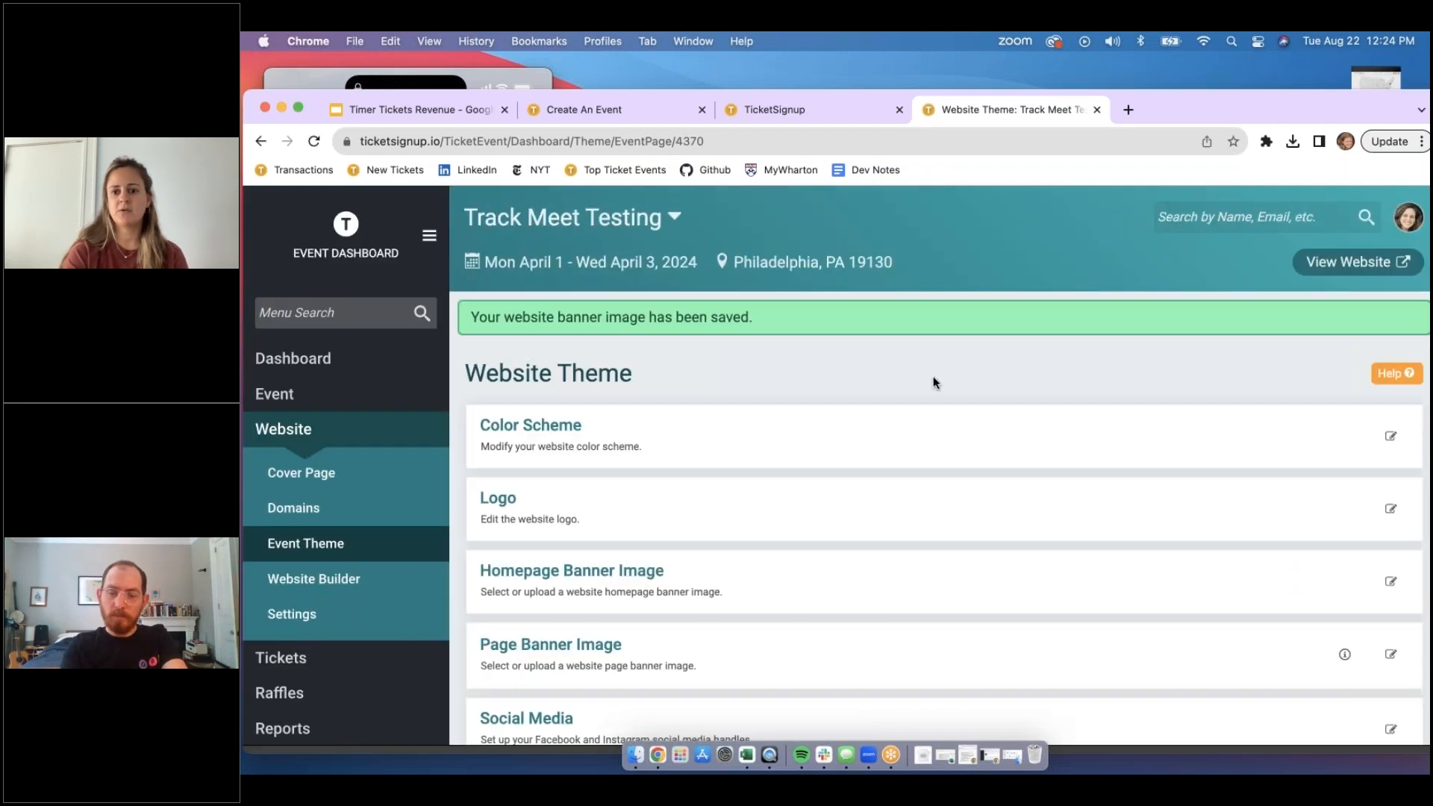
{"action": "left_click", "coordinate": [1353, 262]}
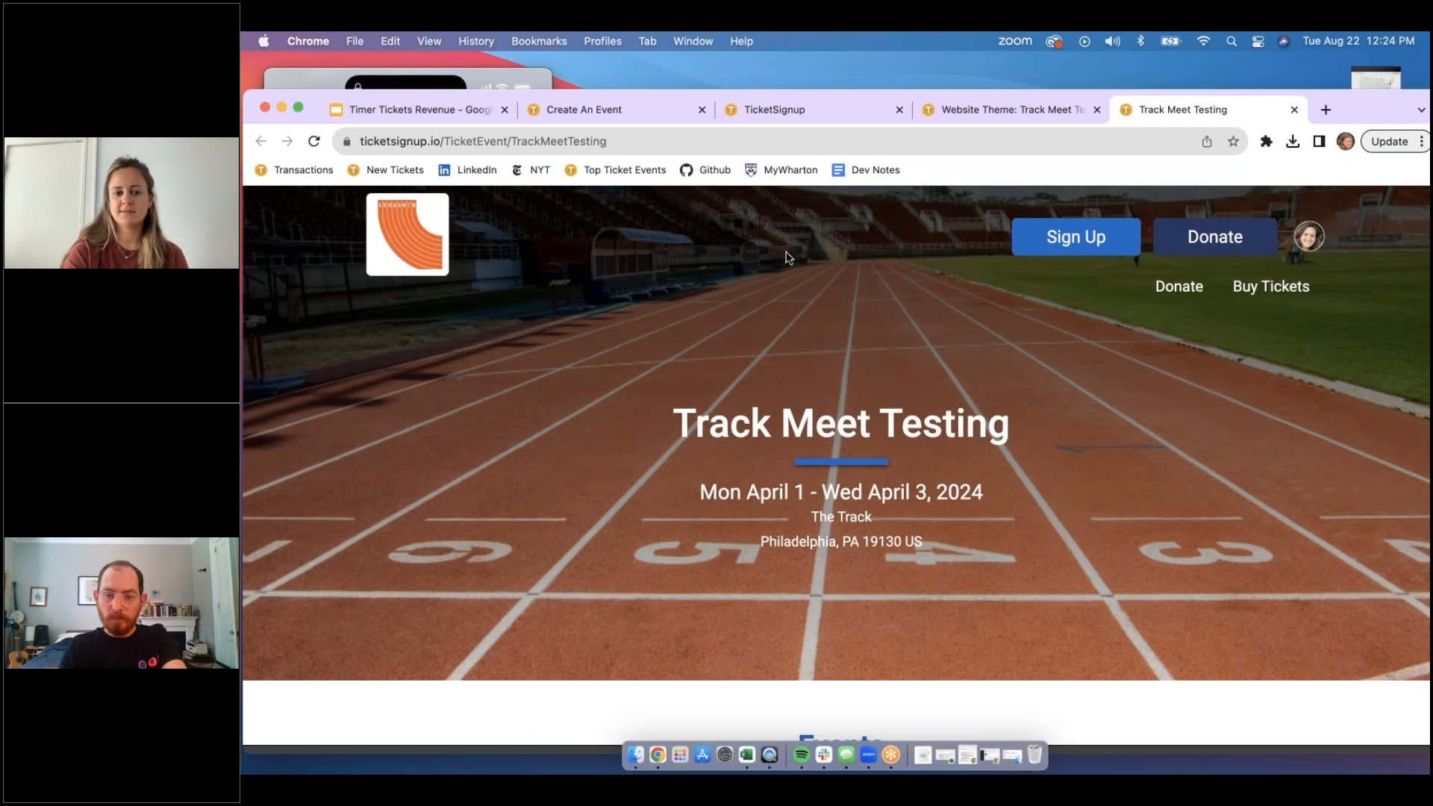
{"action": "left_click", "coordinate": [964, 117]}
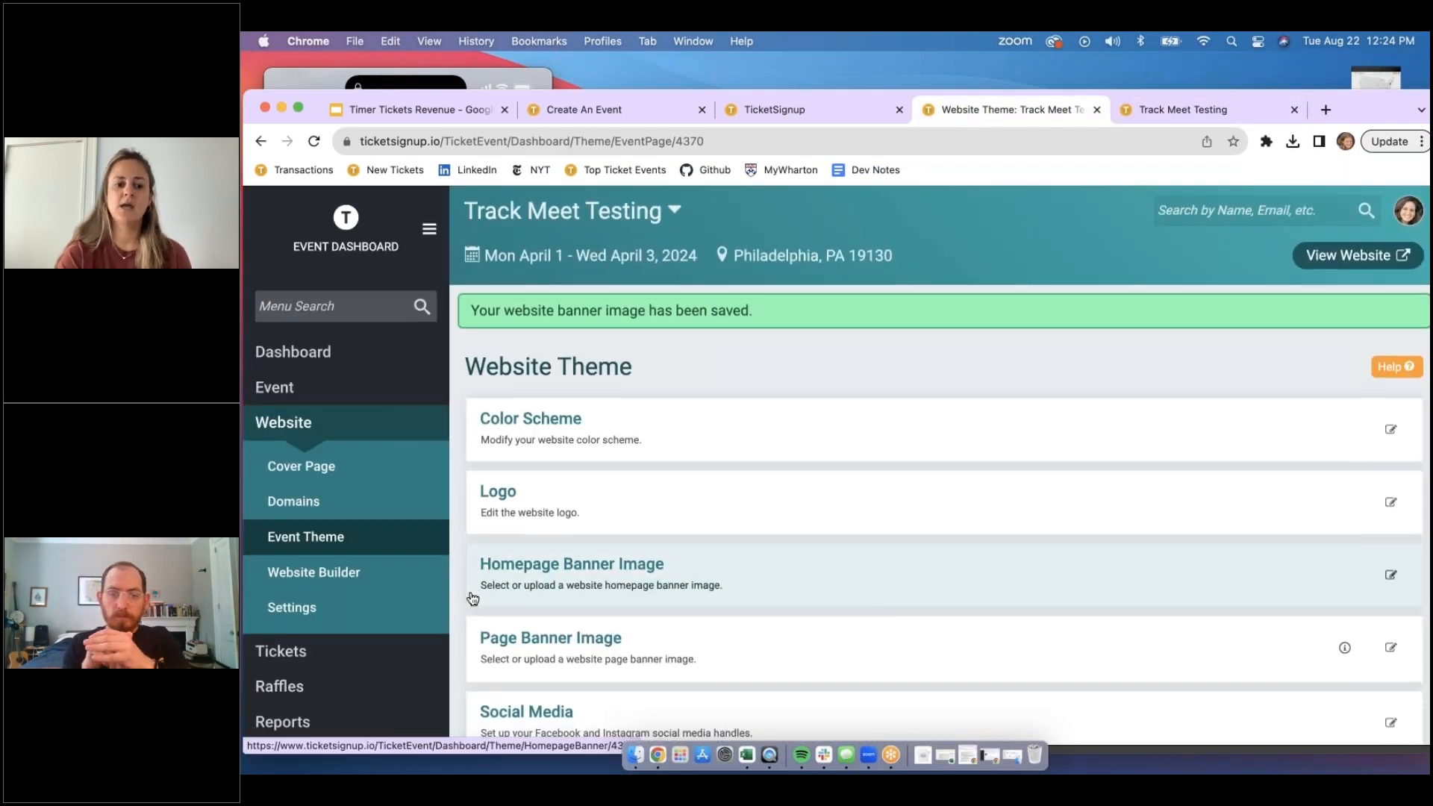
- Open the website builder and rename the "Events" heading on the Info page to "Tickets"
{"action": "scroll", "coordinate": [470, 597], "scroll_direction": "down", "scroll_amount": 1}
{"action": "left_click", "coordinate": [389, 554]}
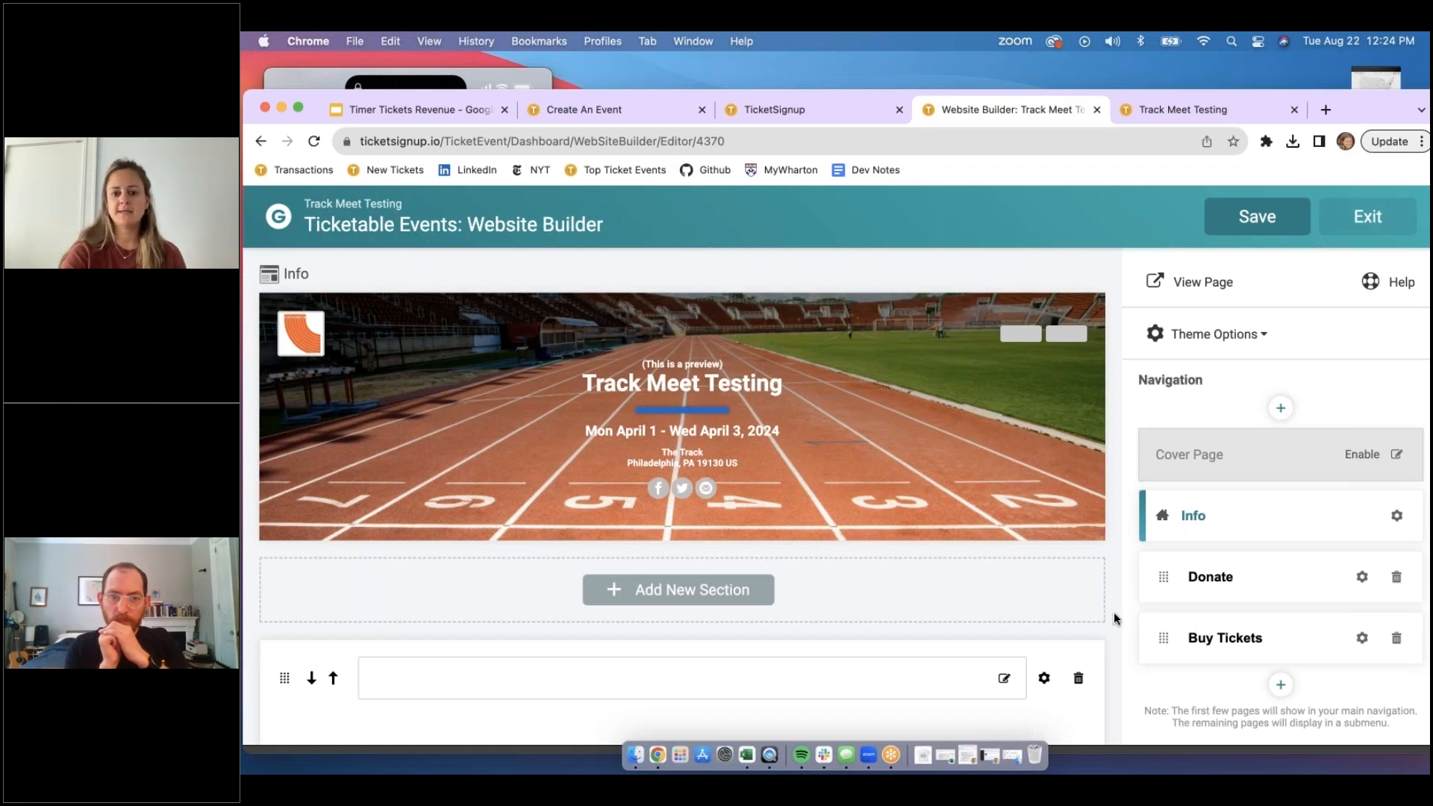
{"action": "scroll", "coordinate": [1113, 613], "scroll_direction": "down", "scroll_amount": 5}
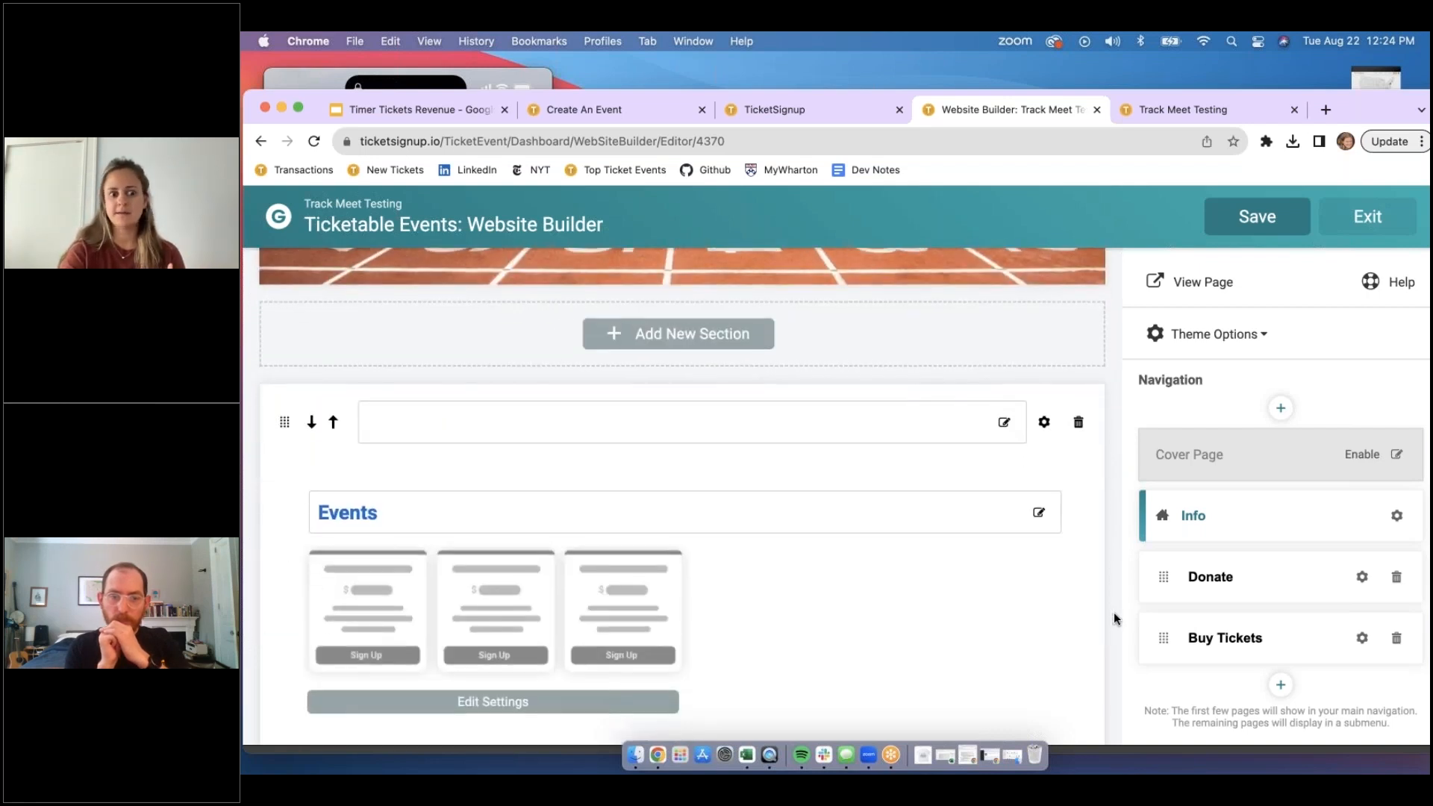
{"action": "scroll", "coordinate": [1083, 645], "scroll_direction": "down", "scroll_amount": 3}
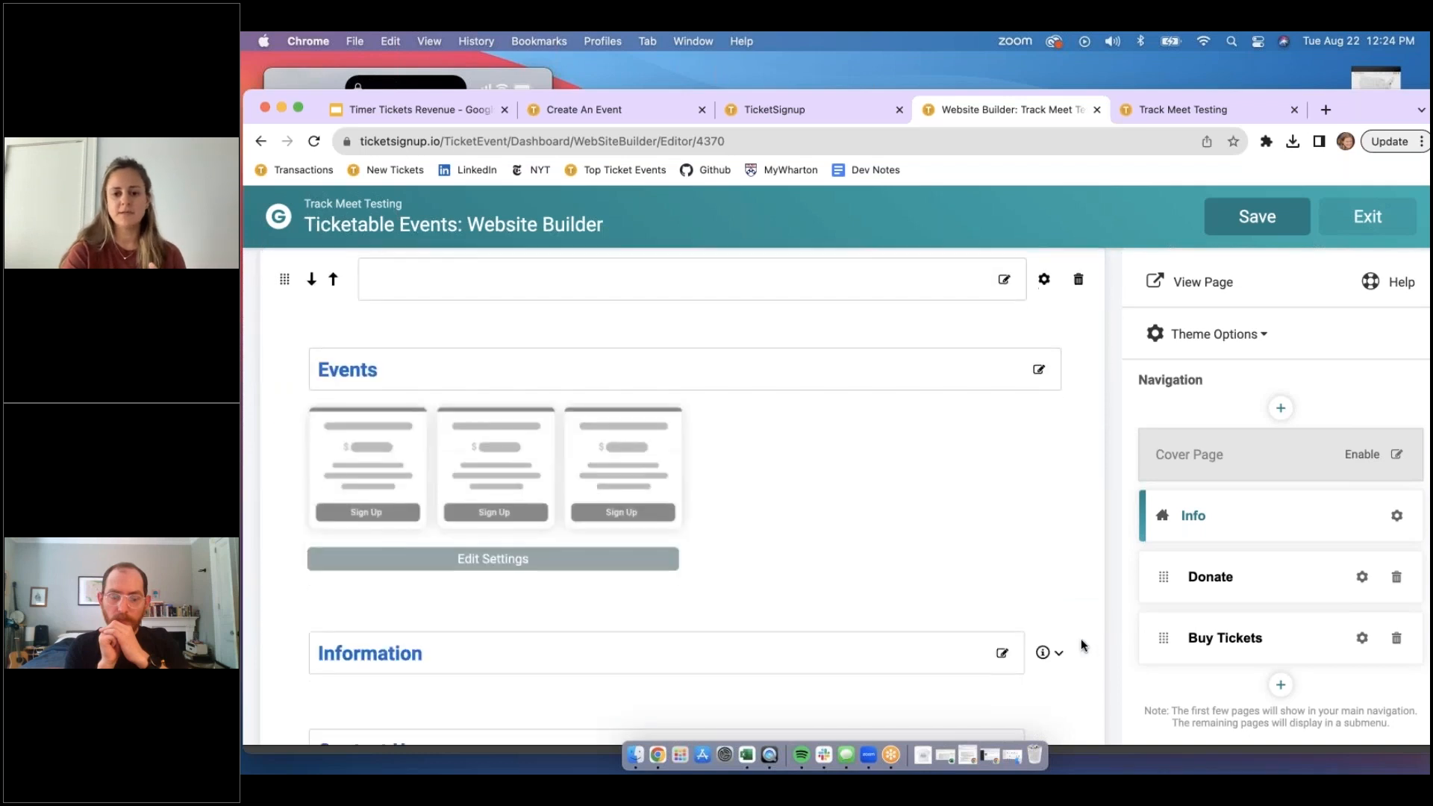
{"action": "scroll", "coordinate": [1082, 642], "scroll_direction": "down", "scroll_amount": 2}
{"action": "double_click", "coordinate": [357, 333]}
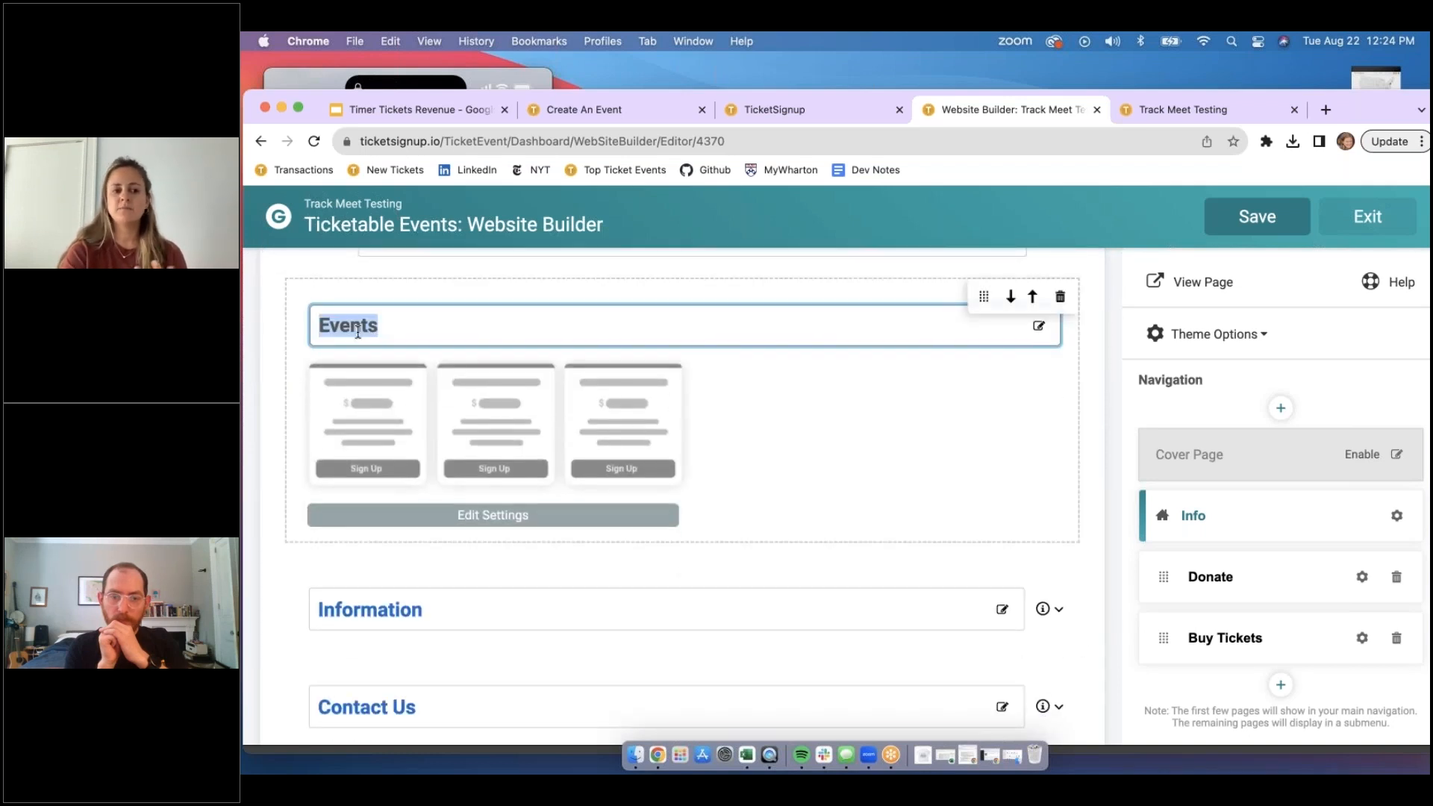
{"action": "type", "text": "Tickets"}
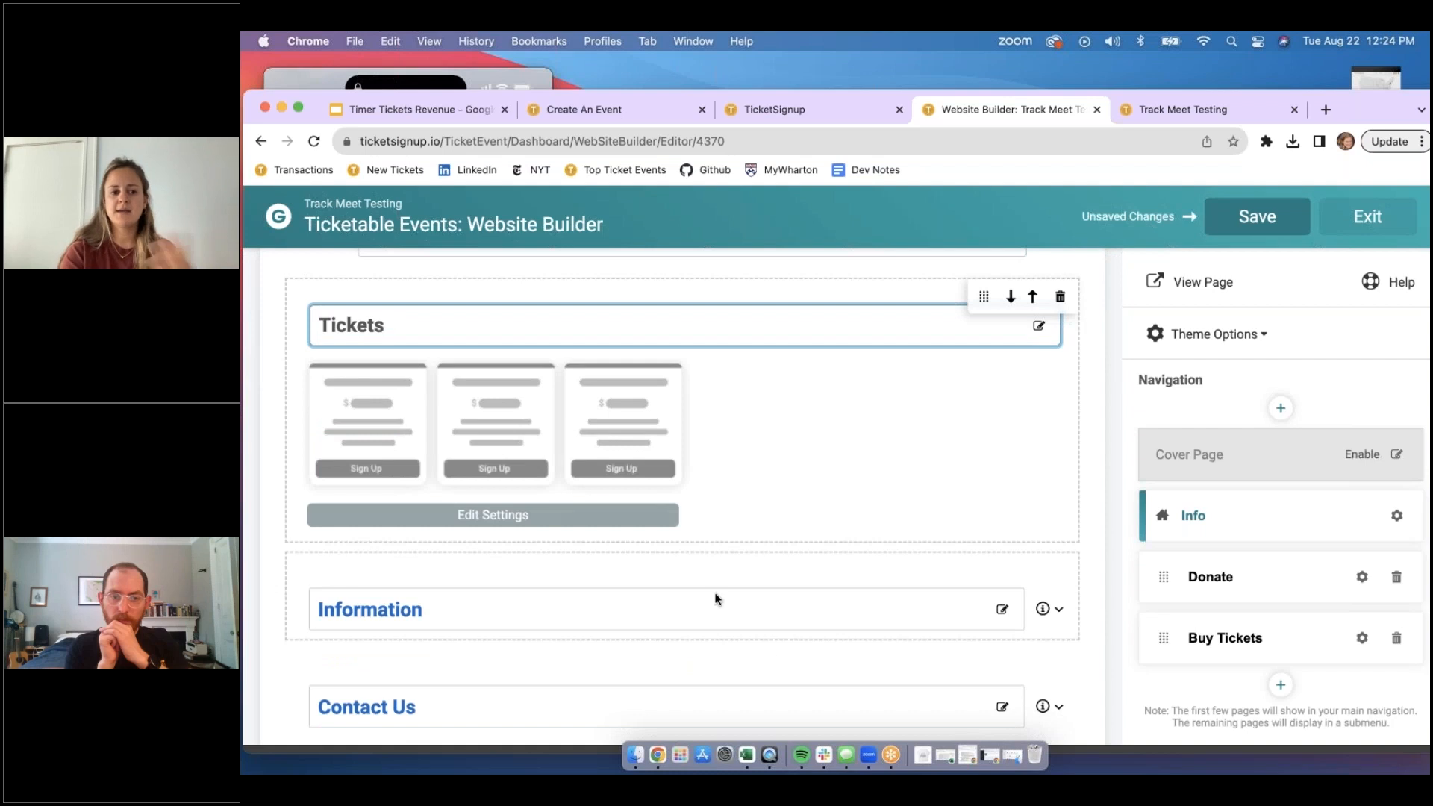
{"action": "scroll", "coordinate": [778, 651], "scroll_direction": "down", "scroll_amount": 1}
{"action": "scroll", "coordinate": [778, 651], "scroll_direction": "down", "scroll_amount": 1}
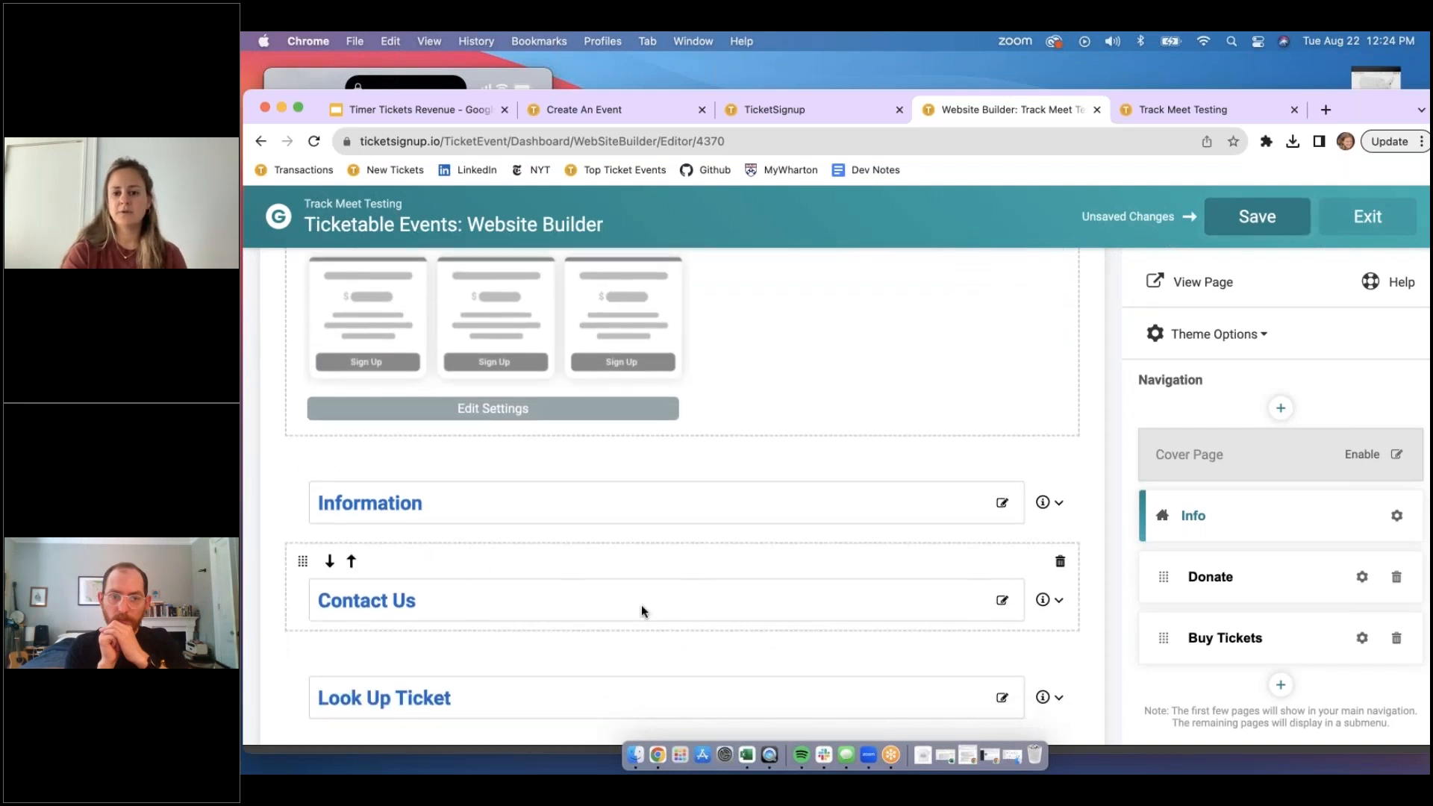
- Add a new page titled "Schedule" to the website navigation
{"action": "left_click", "coordinate": [1282, 684]}
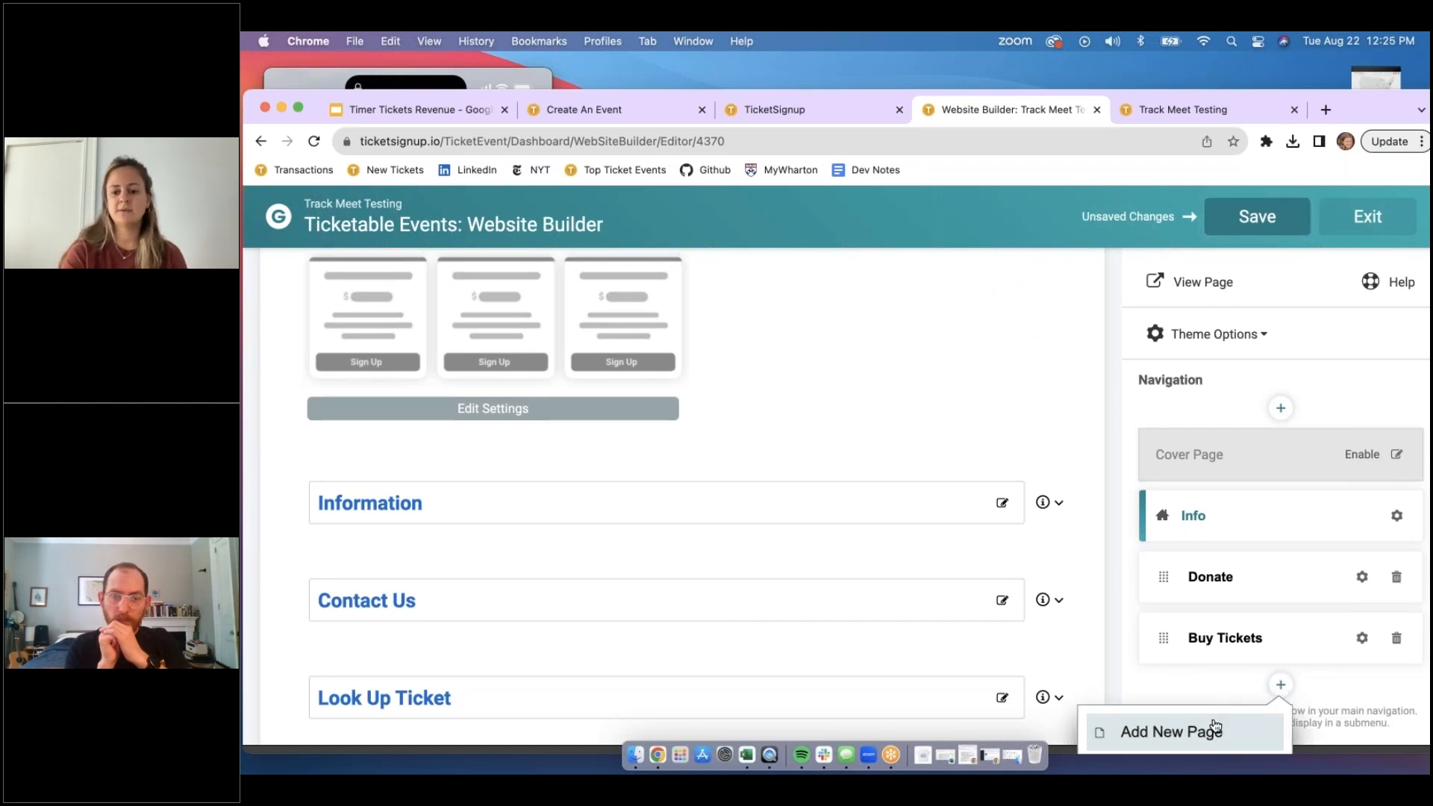
{"action": "left_click", "coordinate": [1215, 730]}
{"action": "left_click", "coordinate": [706, 396]}
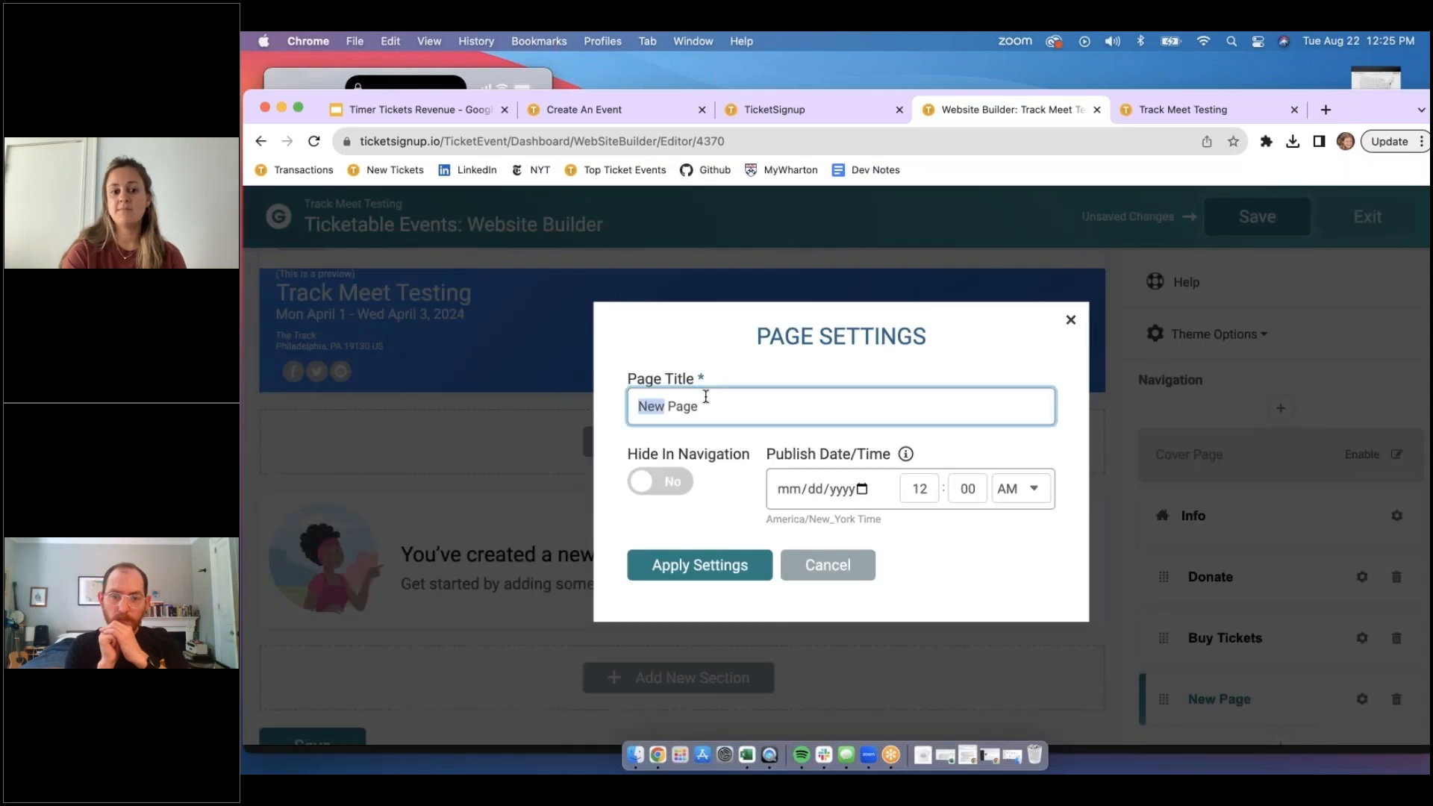
{"action": "triple_click", "coordinate": [706, 396]}
{"action": "type", "text": "Schedule"}
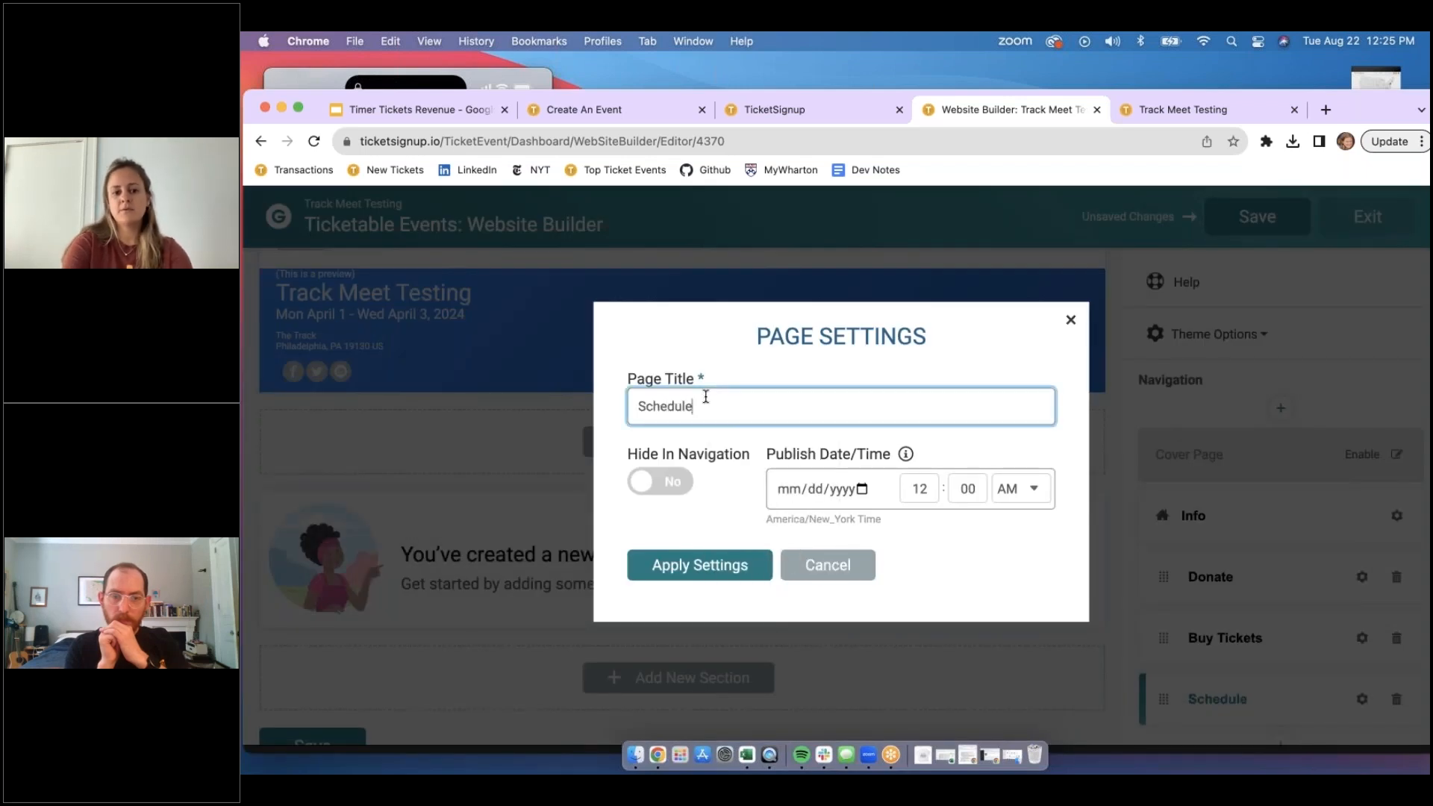
{"action": "left_click", "coordinate": [701, 566]}
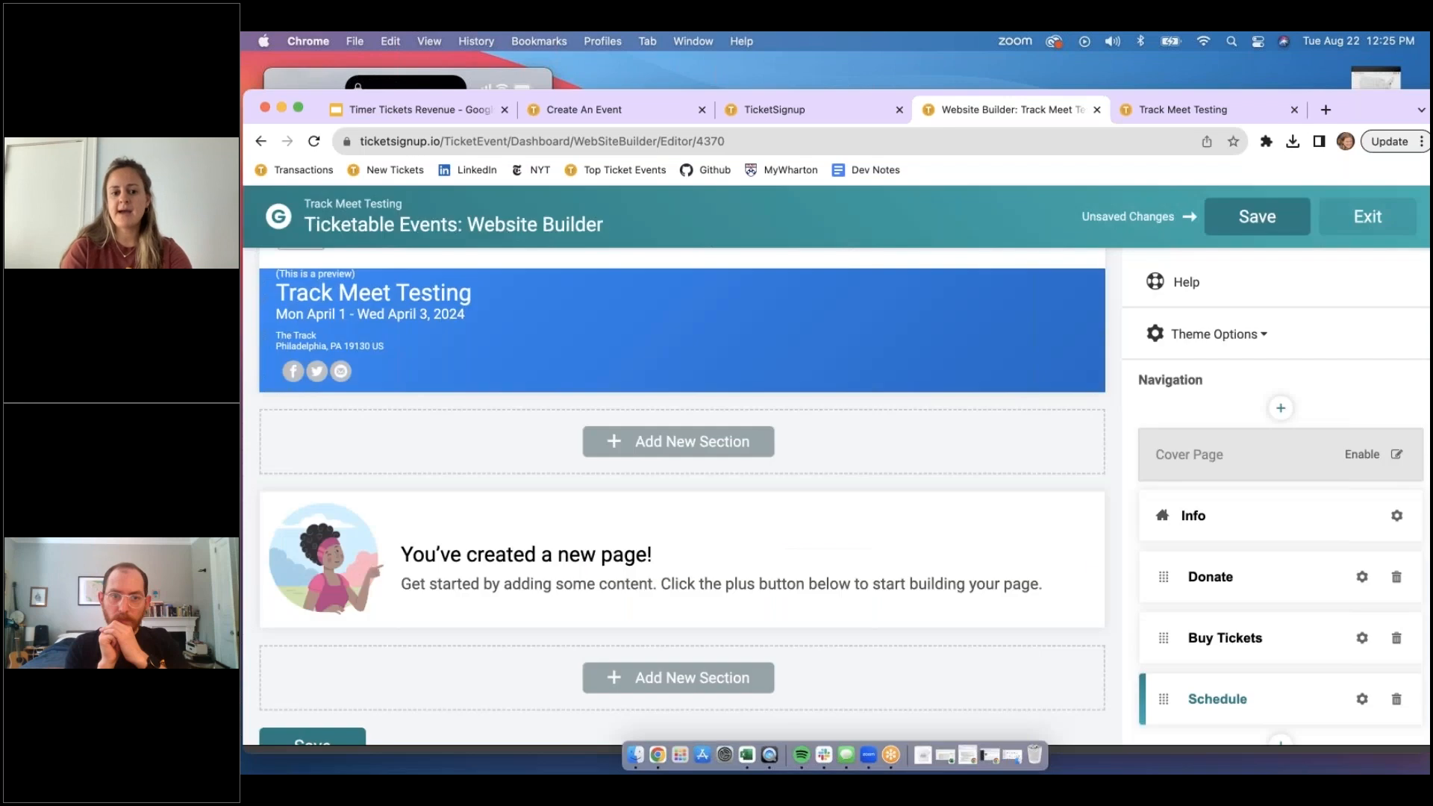
- Add a single-column section with a Text component to the Schedule page
{"action": "left_click", "coordinate": [710, 446]}
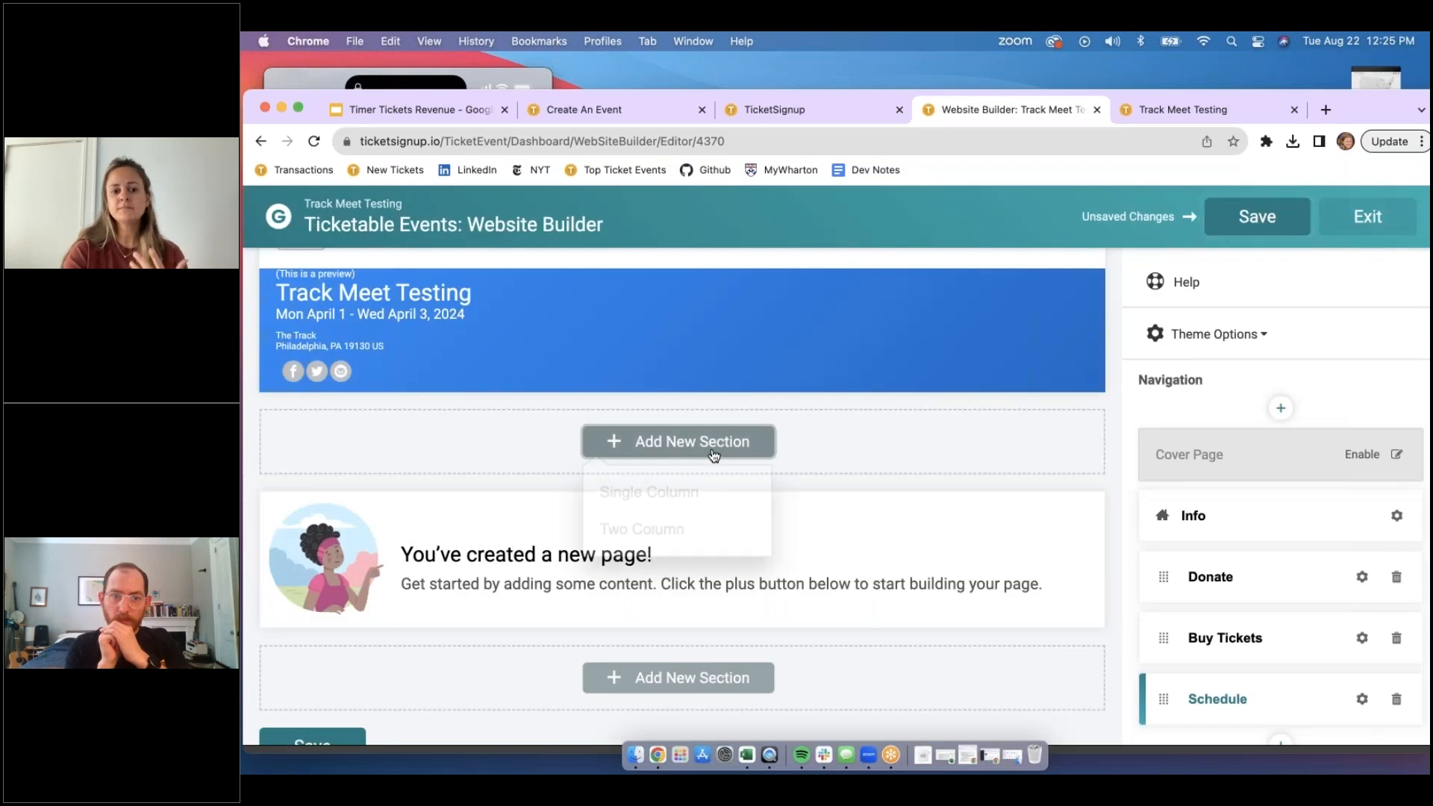
{"action": "left_click", "coordinate": [679, 491]}
{"action": "left_click", "coordinate": [678, 543]}
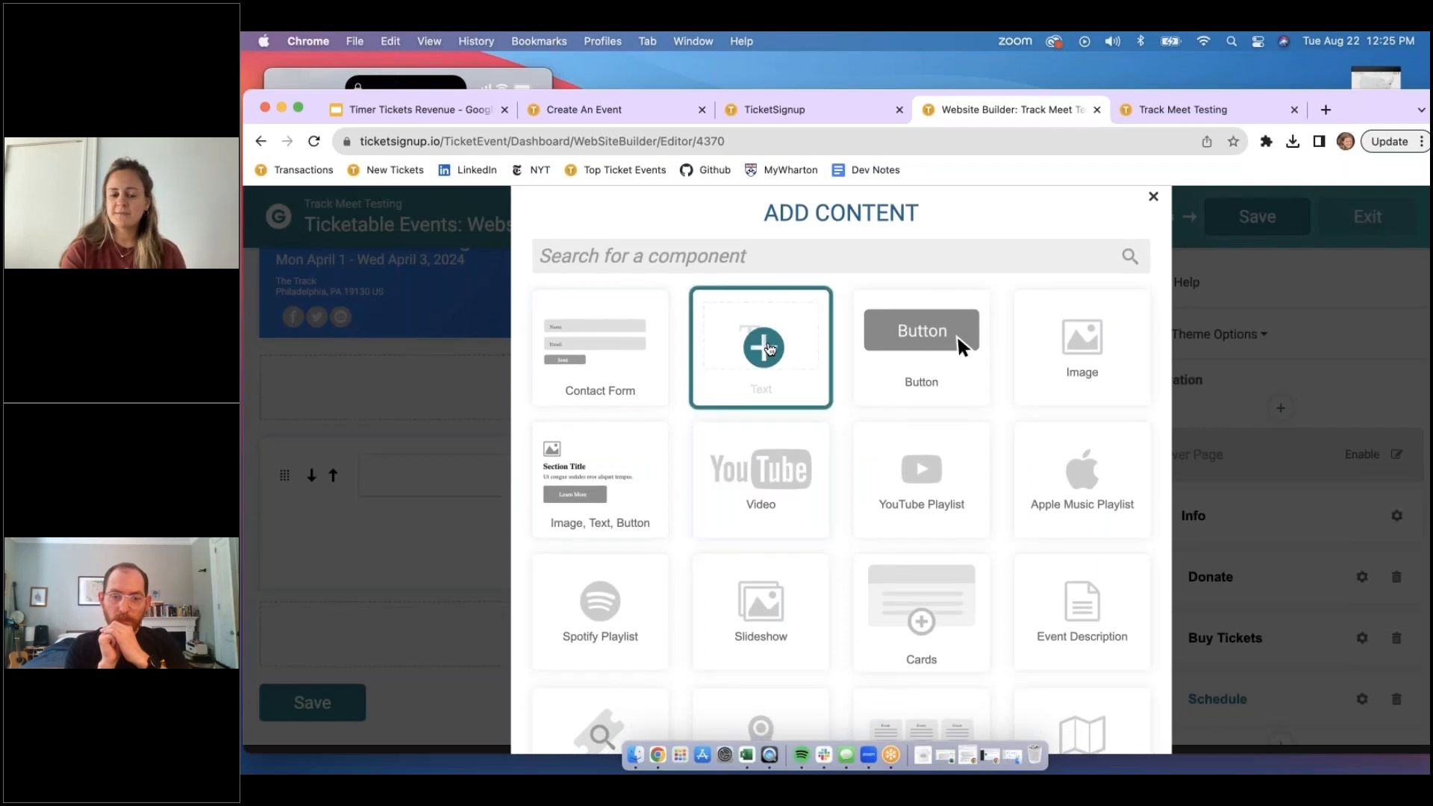
{"action": "left_click", "coordinate": [761, 347]}
- Replace the placeholder text with "Hurdles - 9am" and "Discus - 10am" on separate lines, and save the website
{"action": "left_click", "coordinate": [442, 546]}
{"action": "triple_click", "coordinate": [442, 546]}
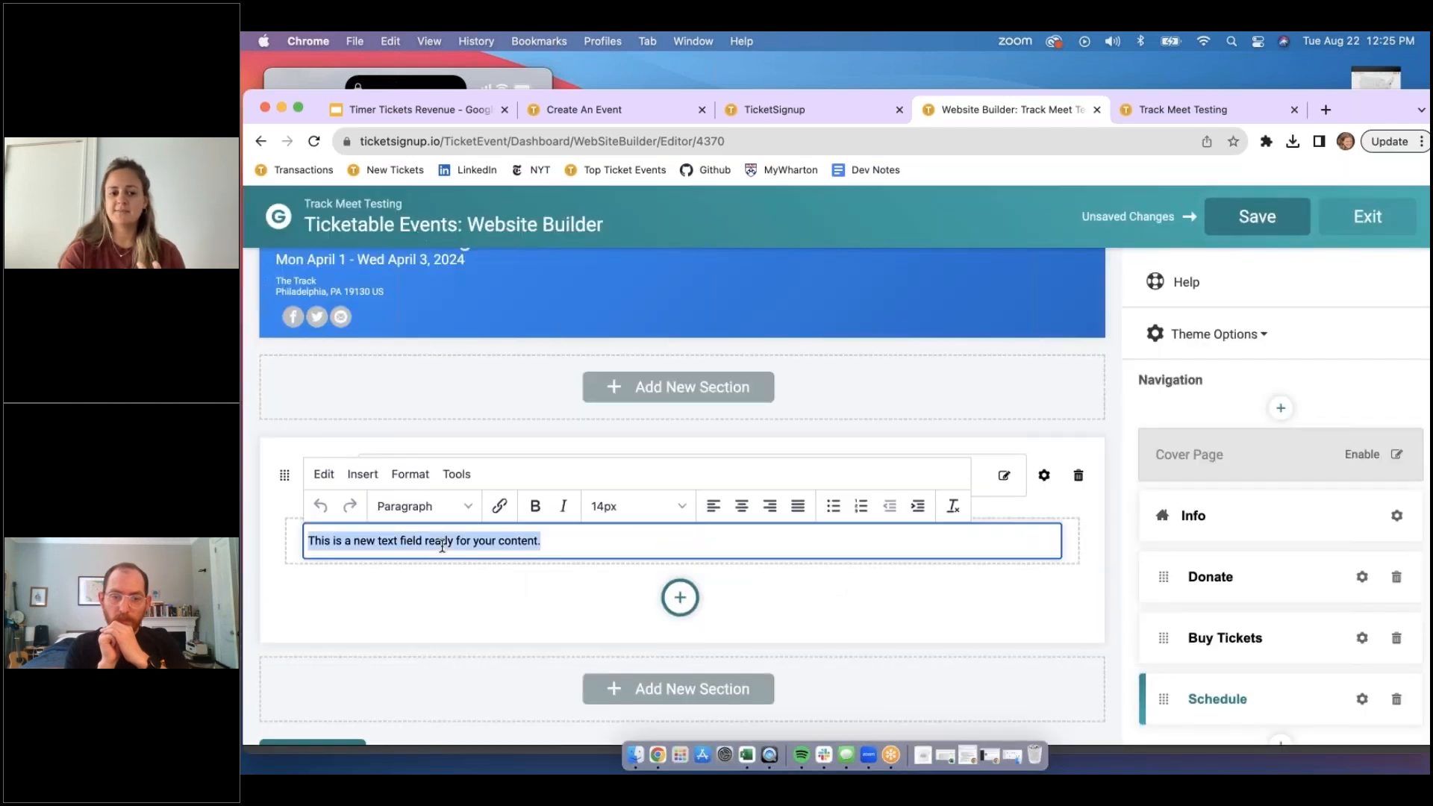
{"action": "type", "text": "Hurdles - 9am"}
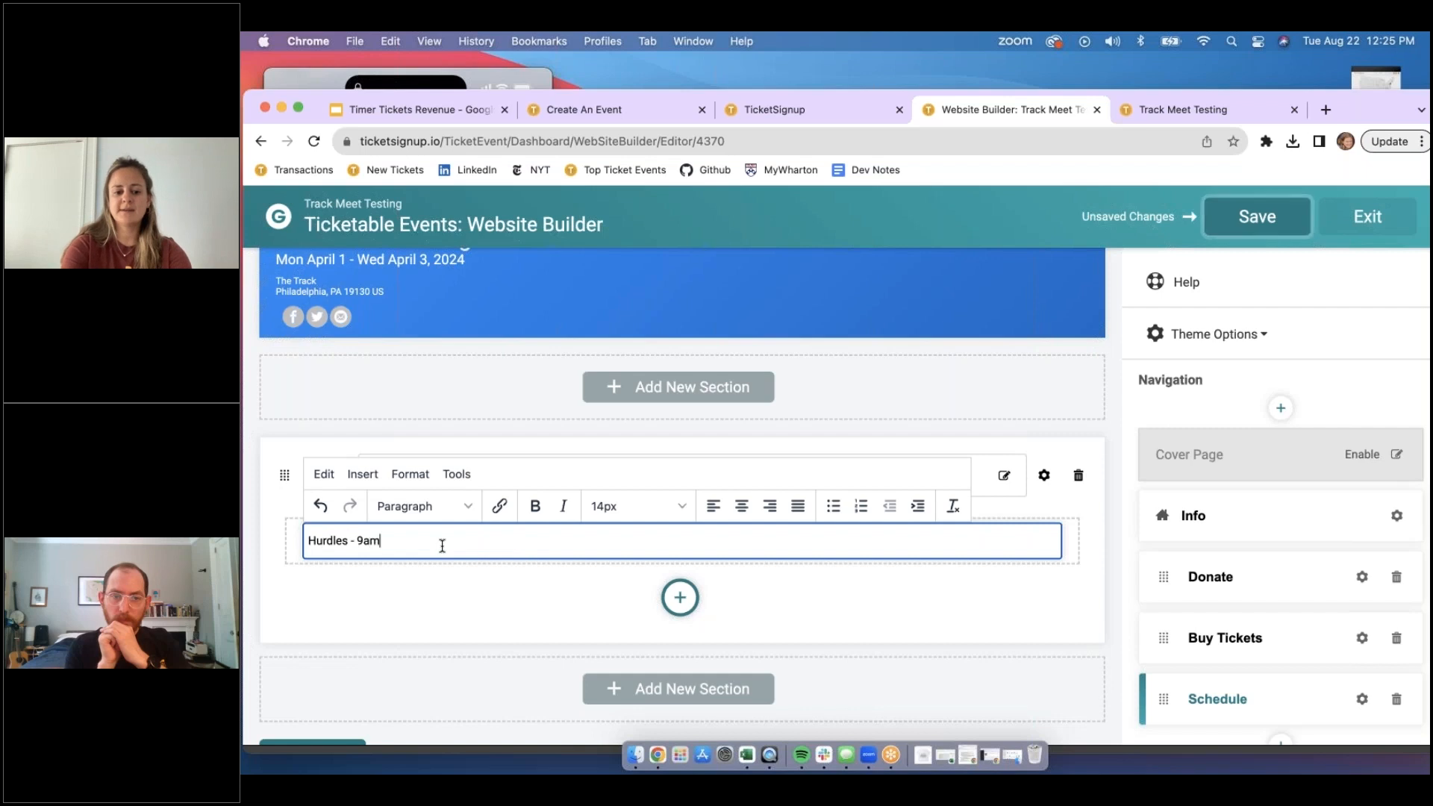
{"action": "key", "text": "Return"}
{"action": "type", "text": "Discus "}
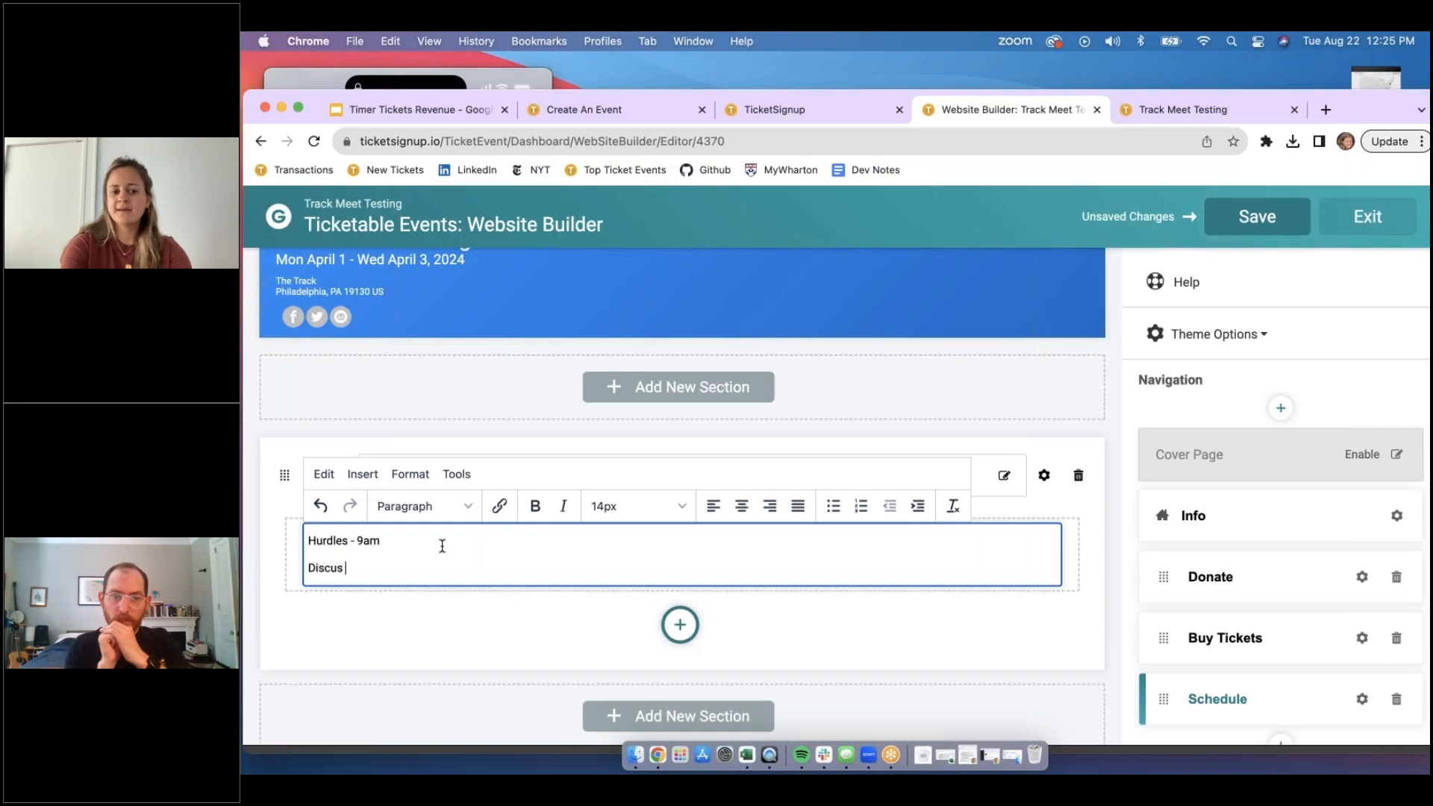
{"action": "type", "text": "- 10am"}
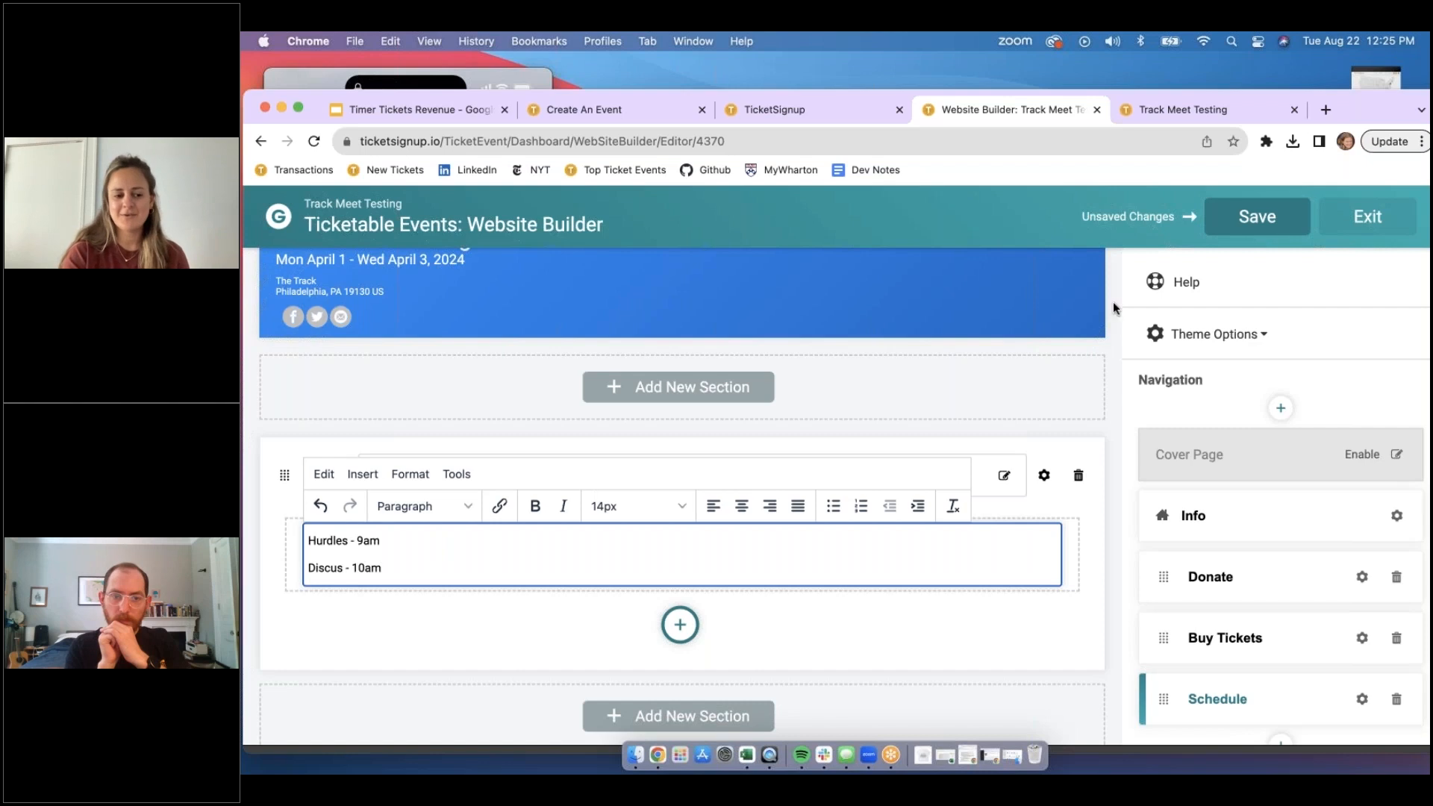
{"action": "left_click", "coordinate": [1269, 219]}
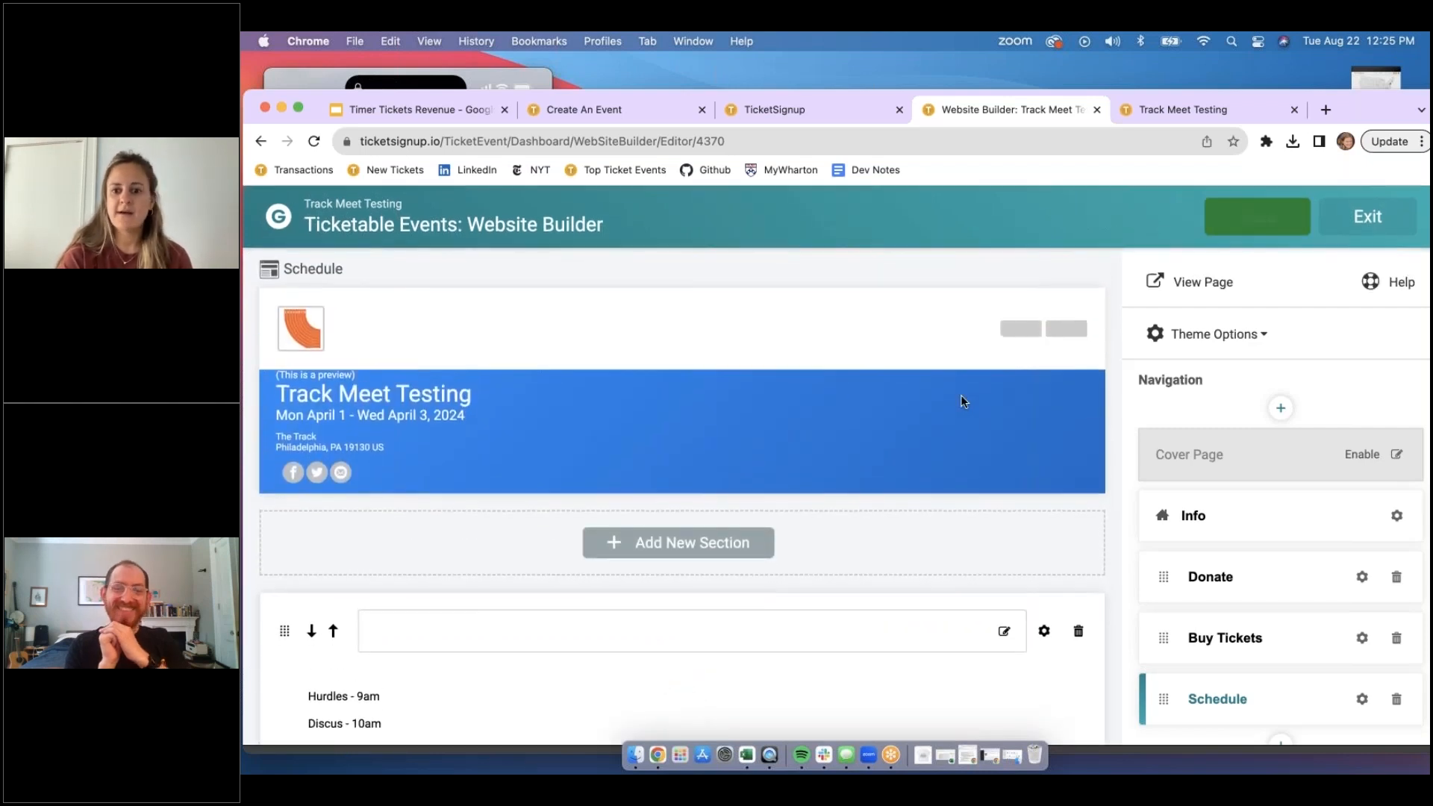
- View the published Schedule page and homepage, and exit the website builder to the event dashboard
{"action": "left_click", "coordinate": [1146, 280]}
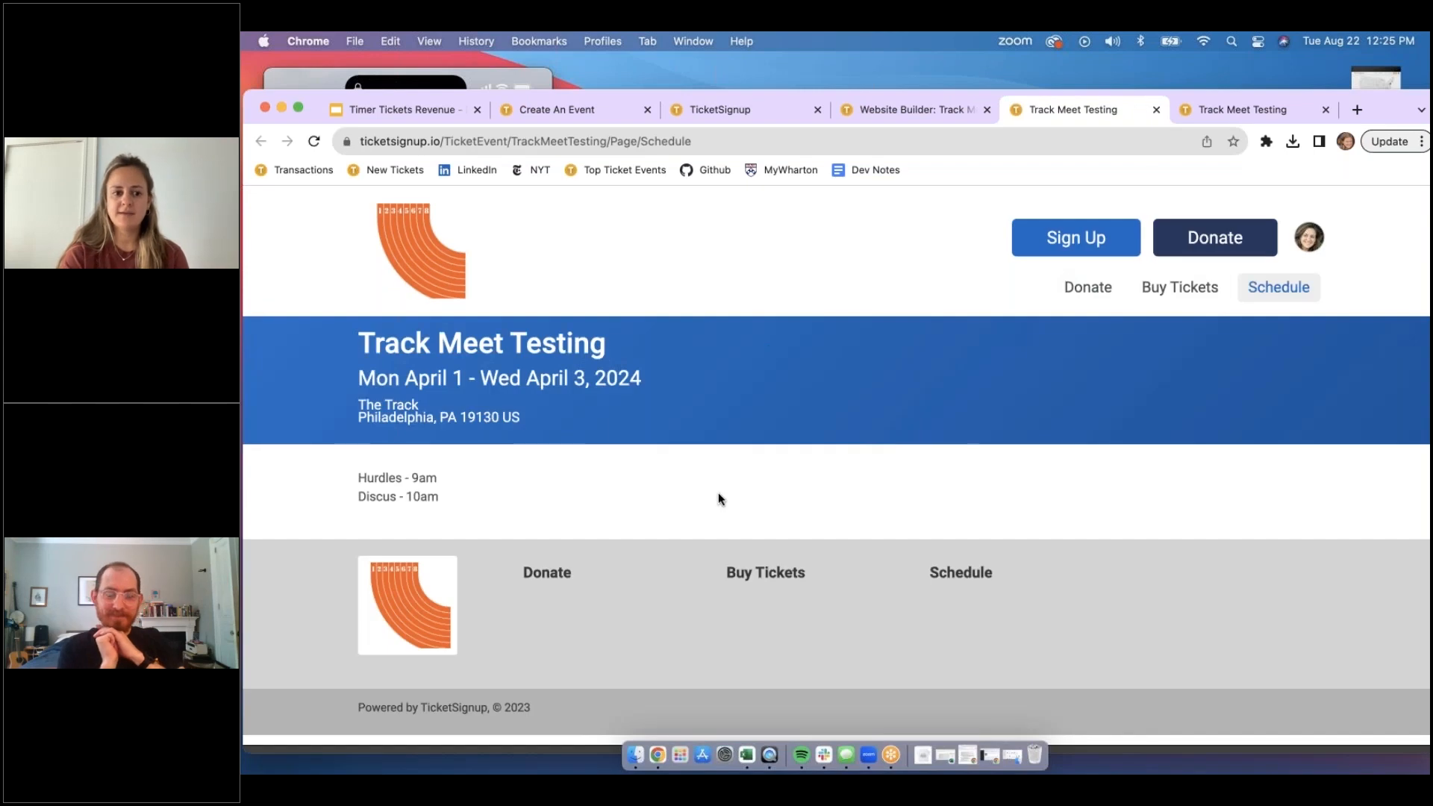
{"action": "left_click", "coordinate": [426, 276]}
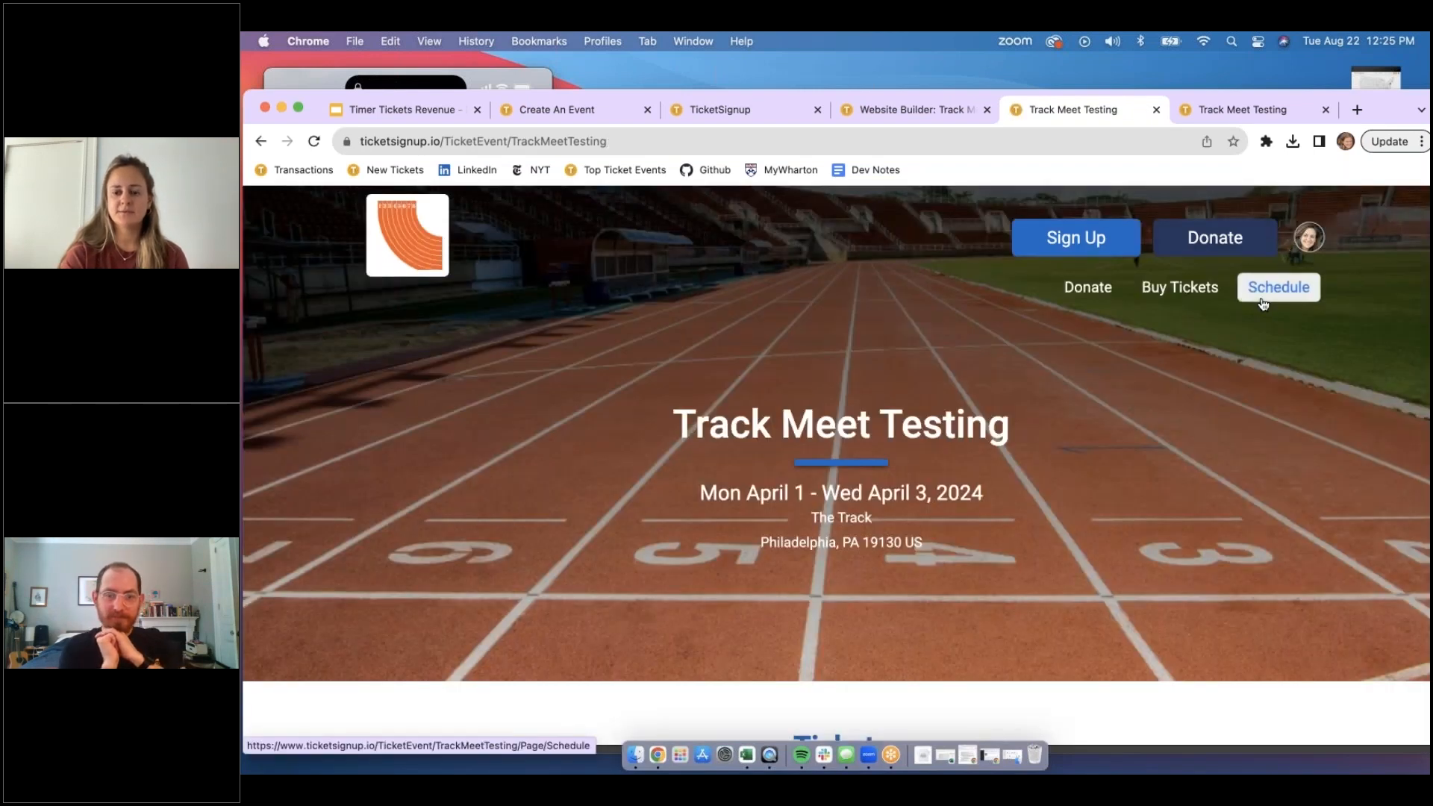
{"action": "left_click", "coordinate": [864, 110]}
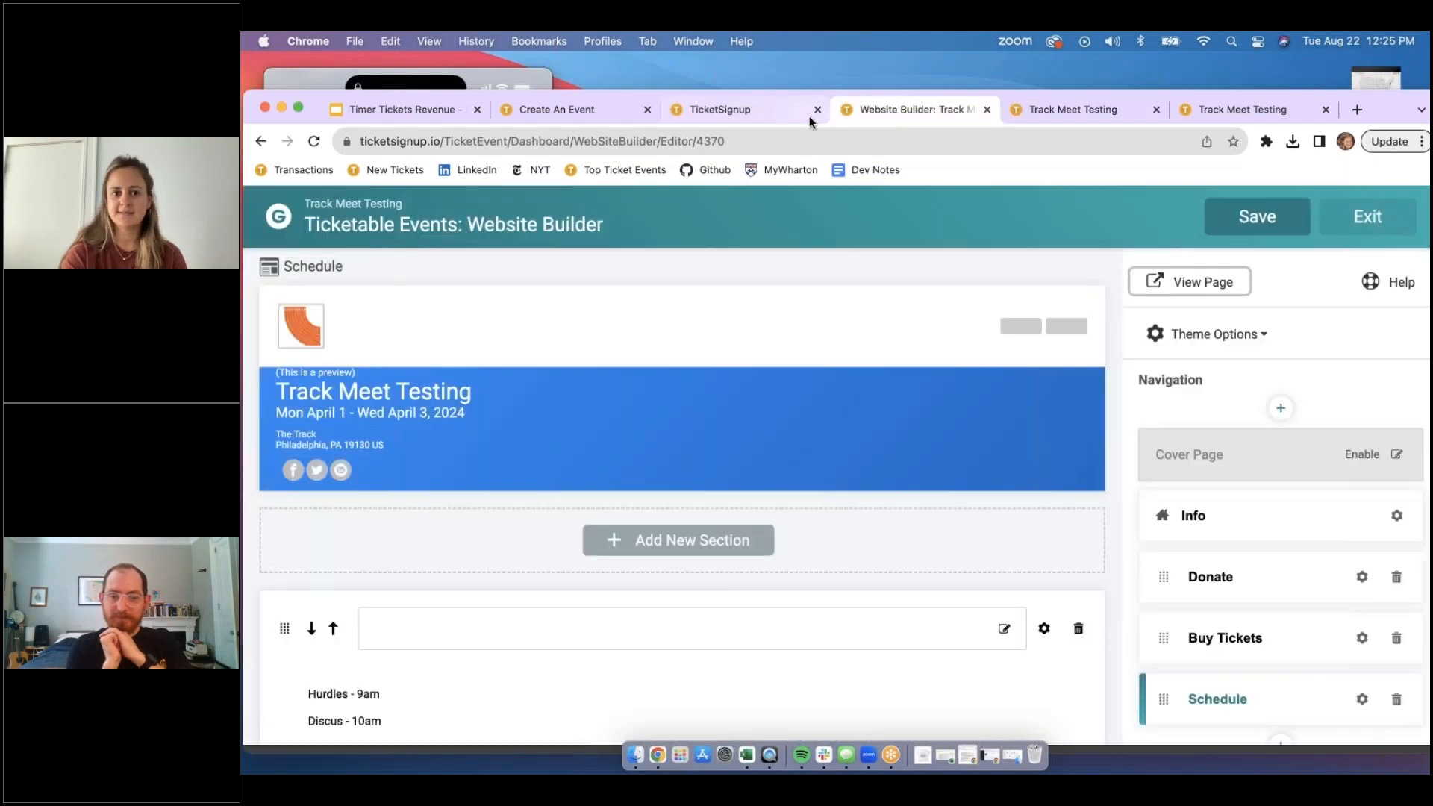
{"action": "left_click", "coordinate": [1369, 218]}
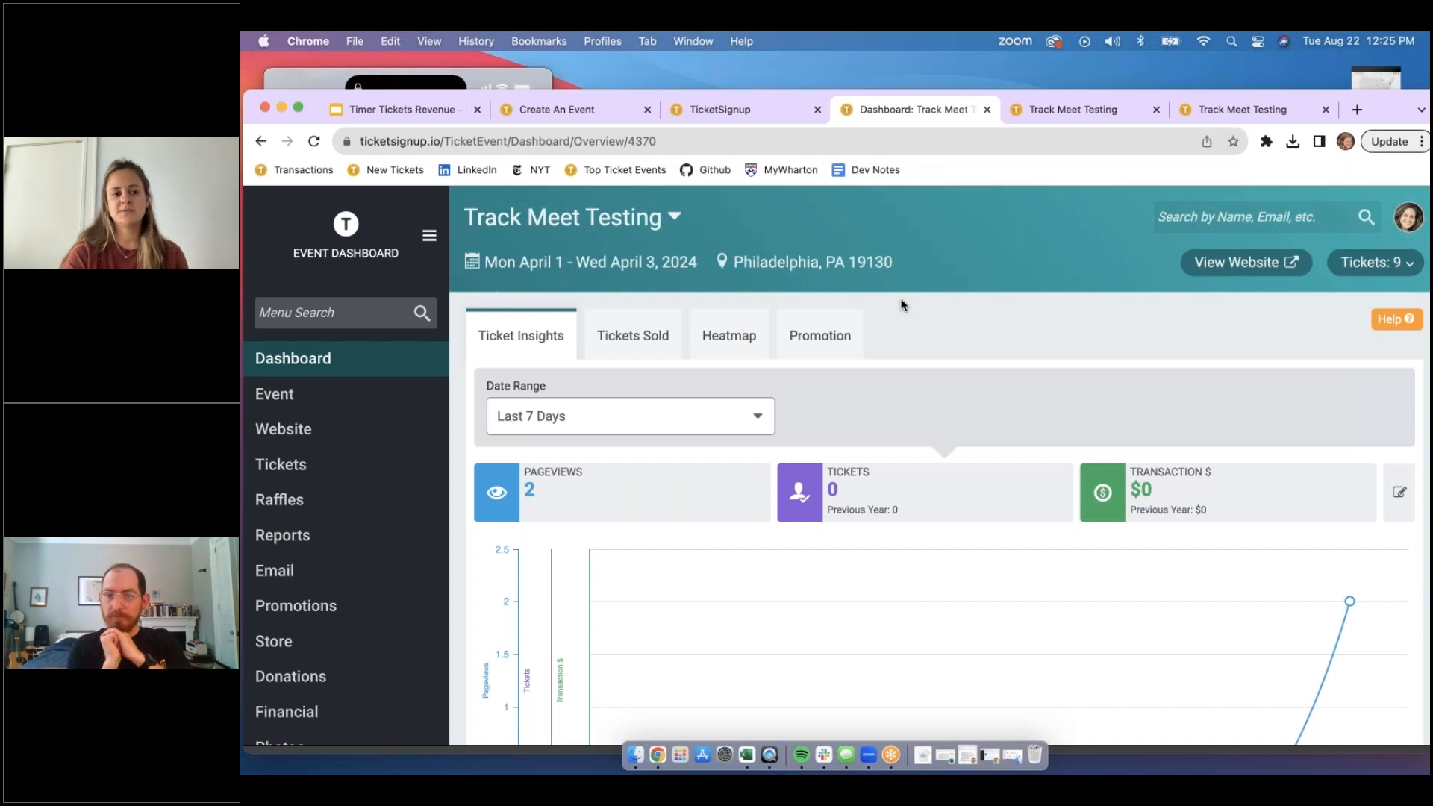
- Open the additional settings of the Weekend Pass ticket from the event's ticket setup
{"action": "left_click_drag", "start_coordinate": [1372, 109], "coordinate": [1354, 83]}
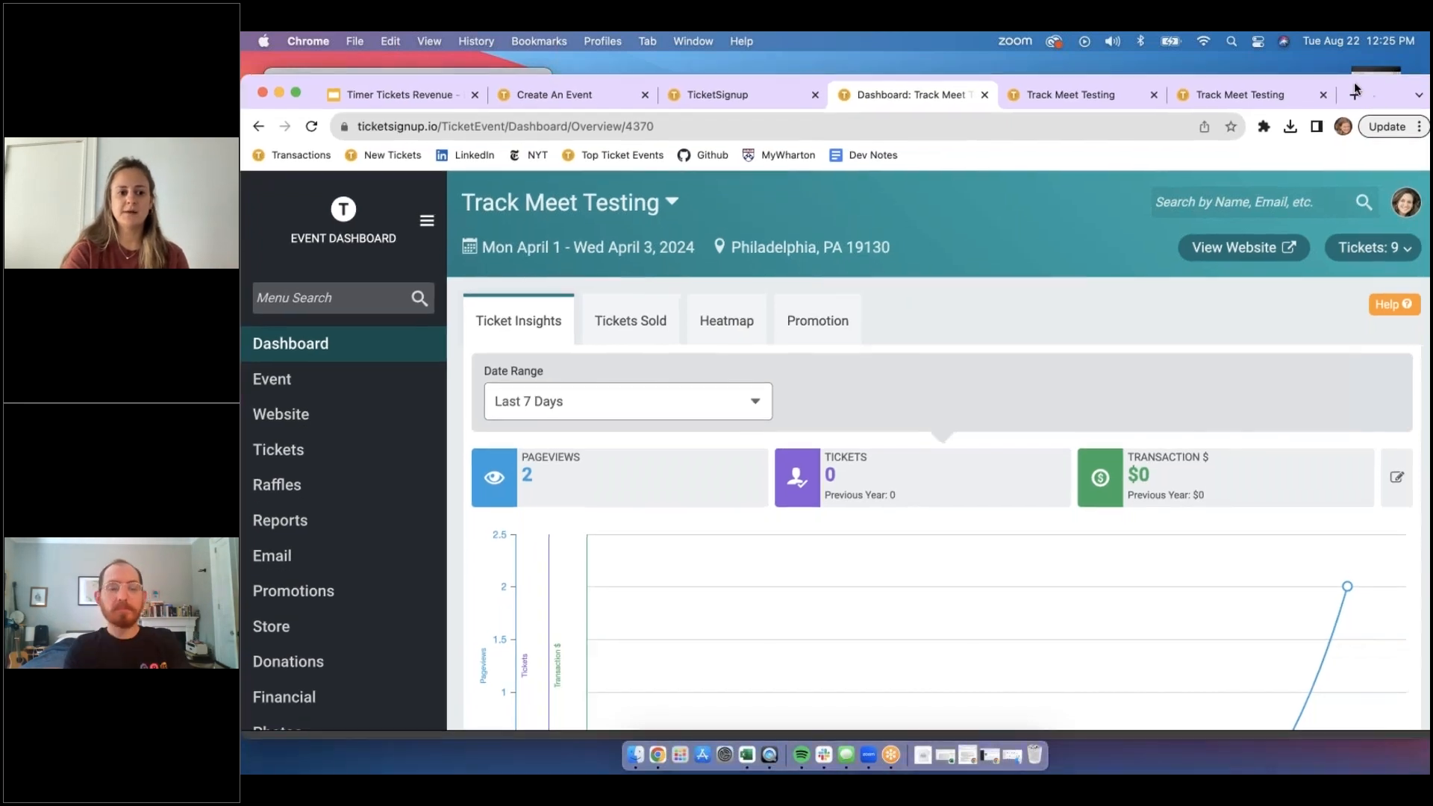
{"action": "scroll", "coordinate": [395, 563], "scroll_direction": "down", "scroll_amount": 1}
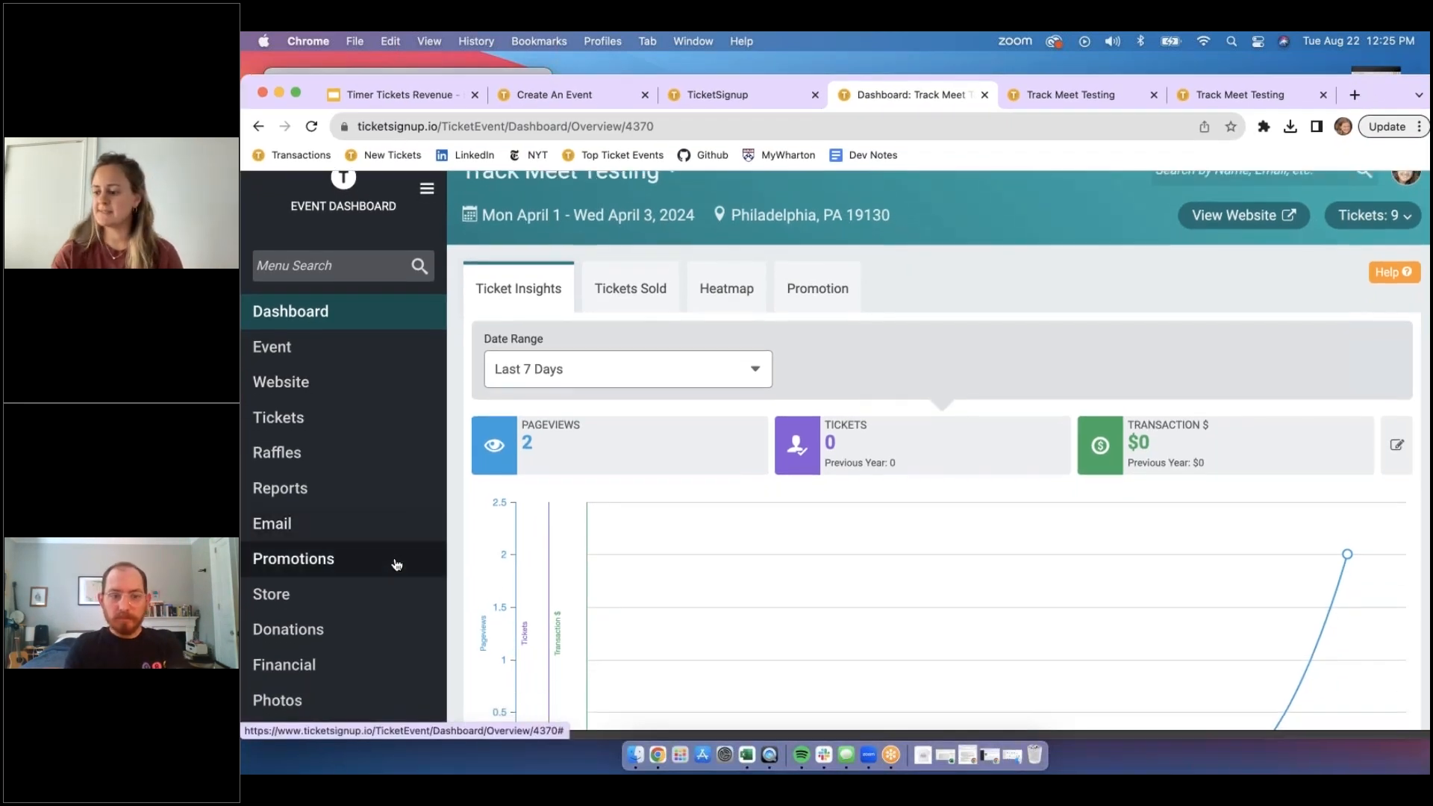
{"action": "left_click", "coordinate": [324, 426]}
{"action": "left_click", "coordinate": [324, 467]}
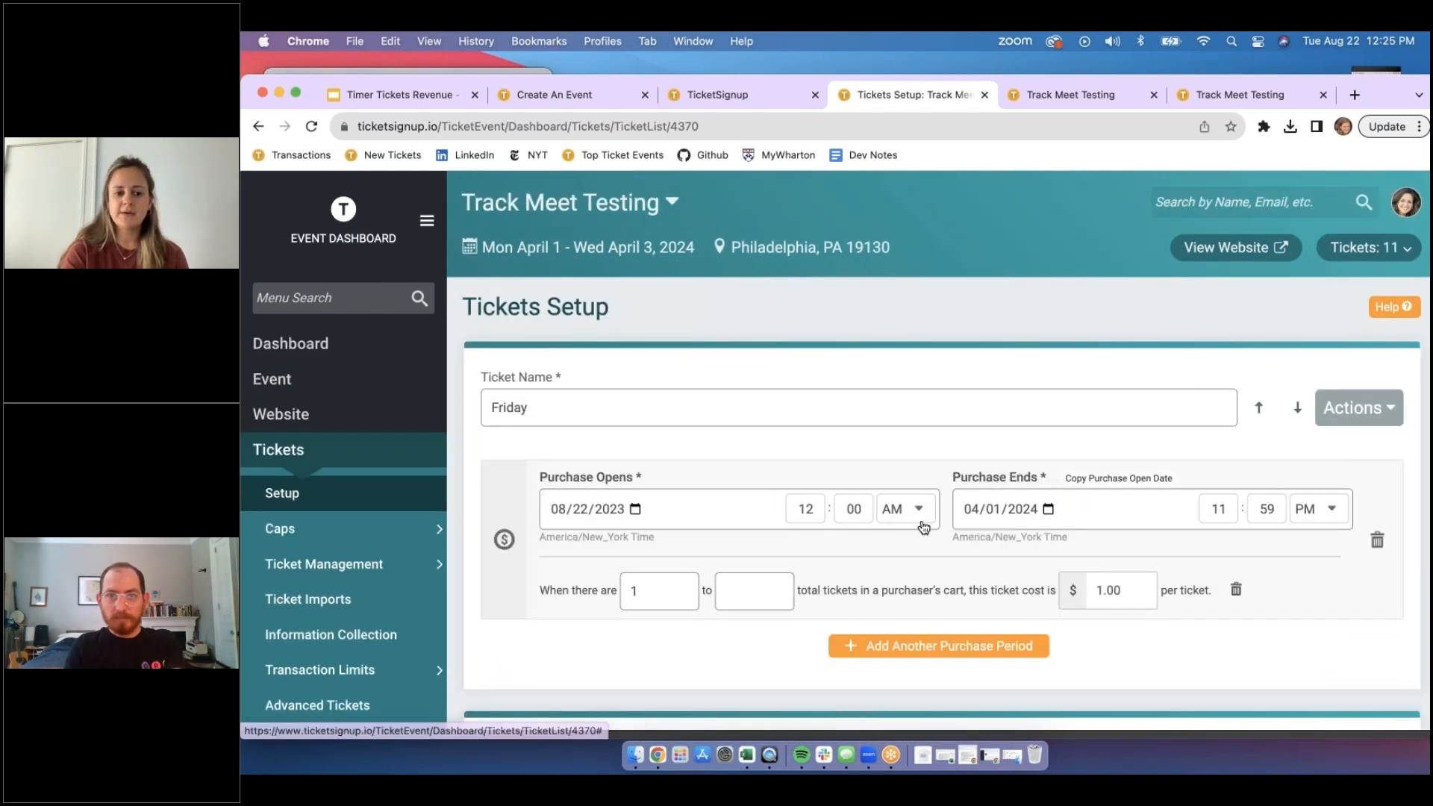
{"action": "scroll", "coordinate": [924, 527], "scroll_direction": "down", "scroll_amount": 15}
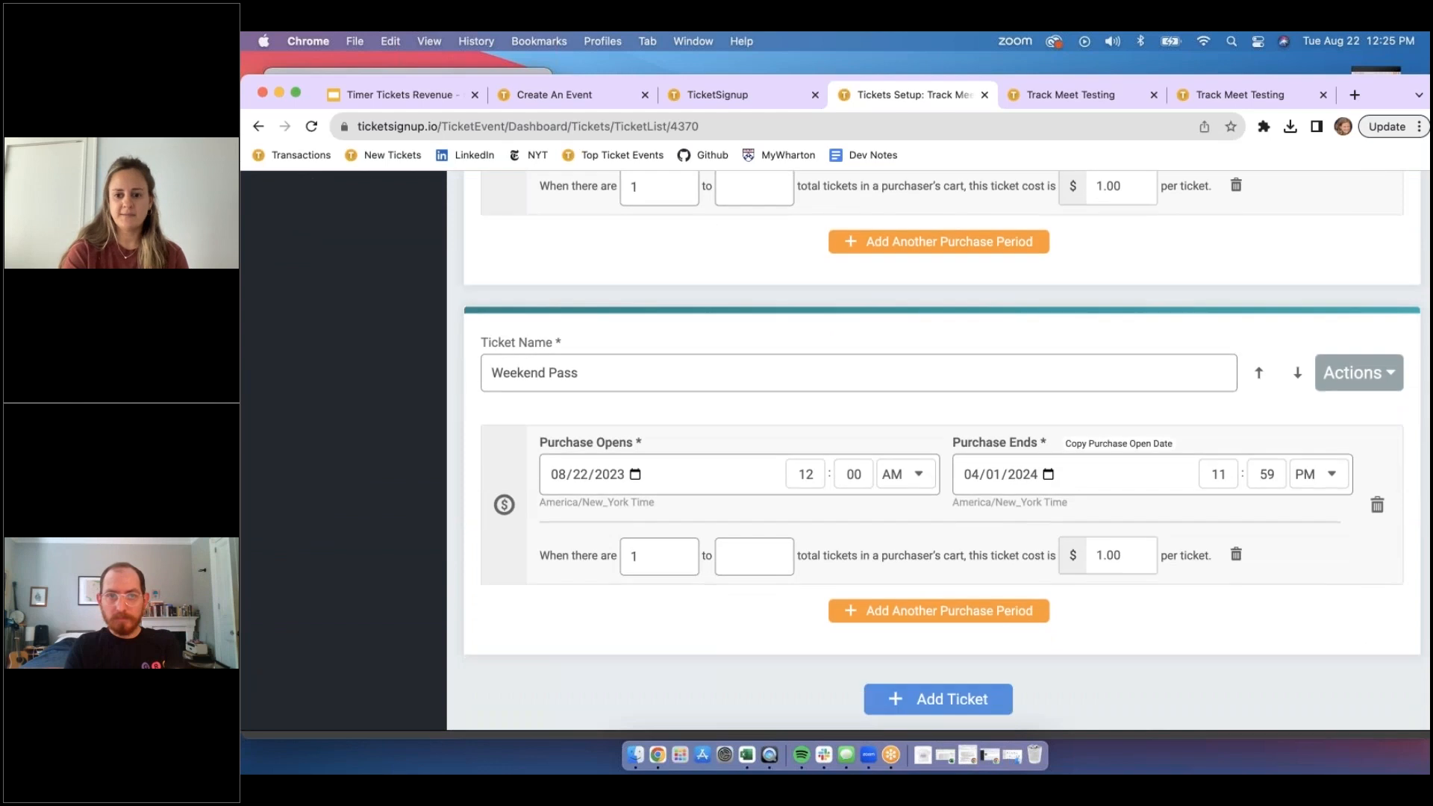
{"action": "left_click", "coordinate": [1347, 363]}
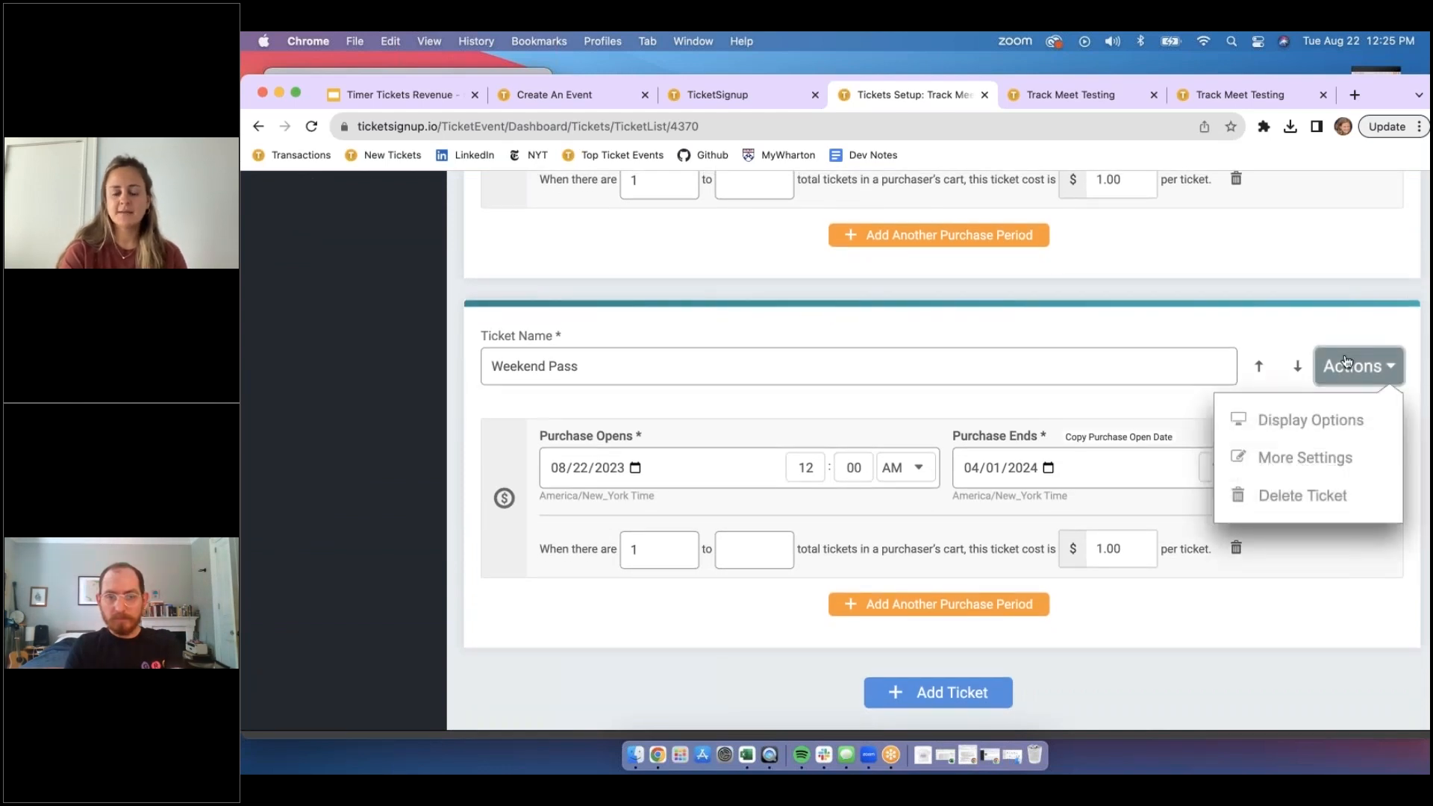
{"action": "left_click", "coordinate": [1299, 456]}
{"action": "scroll", "coordinate": [857, 557], "scroll_direction": "down", "scroll_amount": 2}
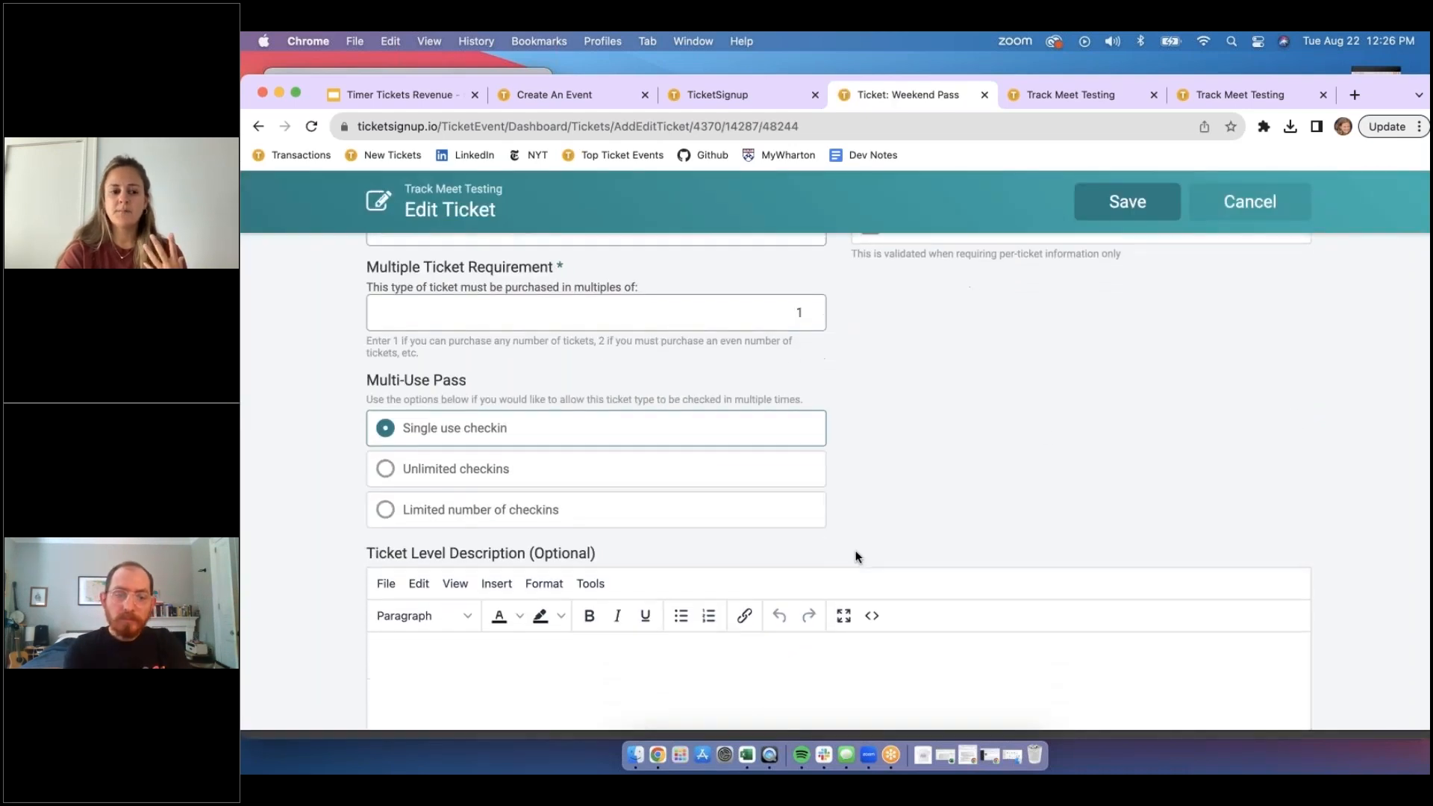
- Make the Weekend Pass a multi-use pass limited to 3 check-ins and save the ticket
{"action": "scroll", "coordinate": [858, 557], "scroll_direction": "down", "scroll_amount": 1}
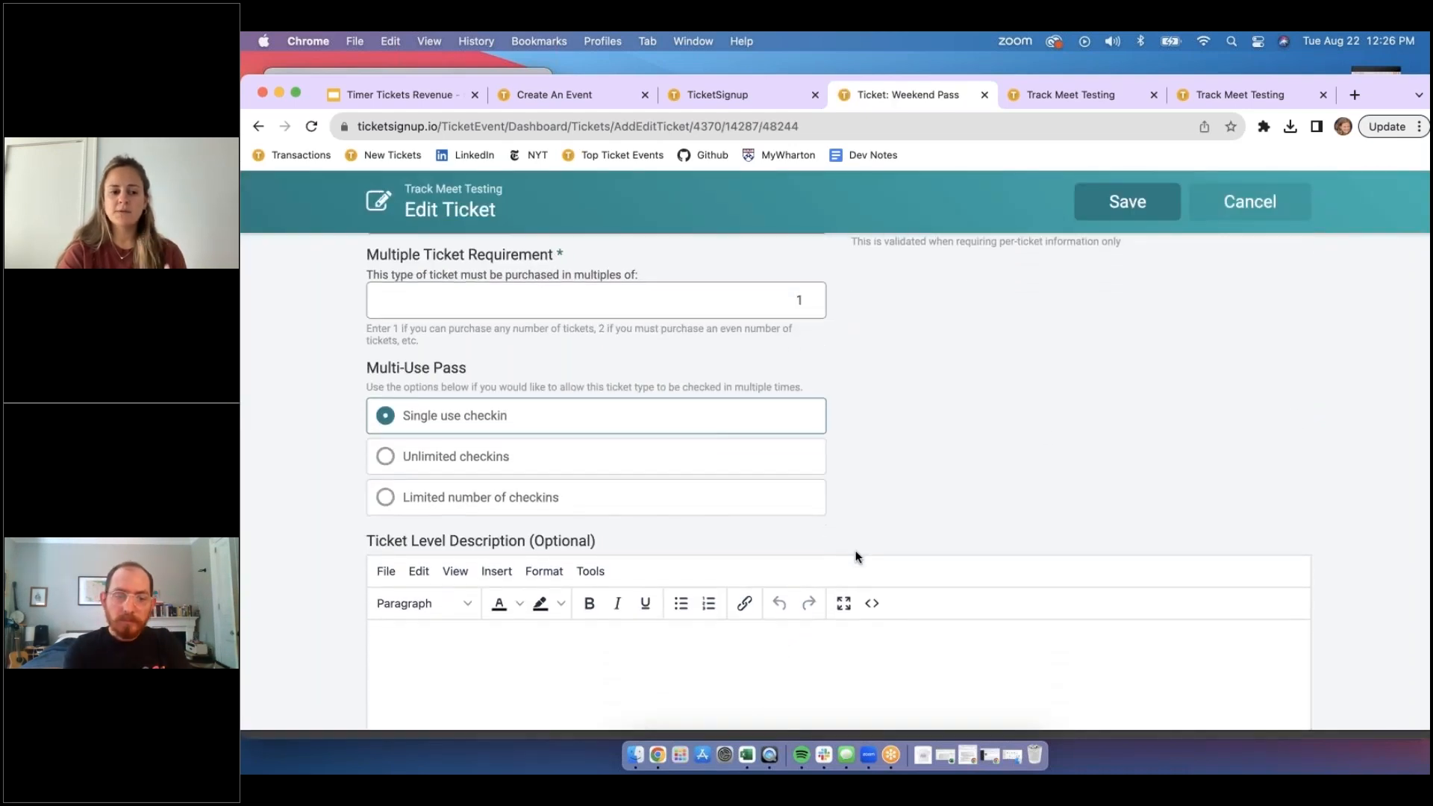
{"action": "left_click", "coordinate": [645, 508]}
{"action": "left_click", "coordinate": [573, 576]}
{"action": "type", "text": "3"}
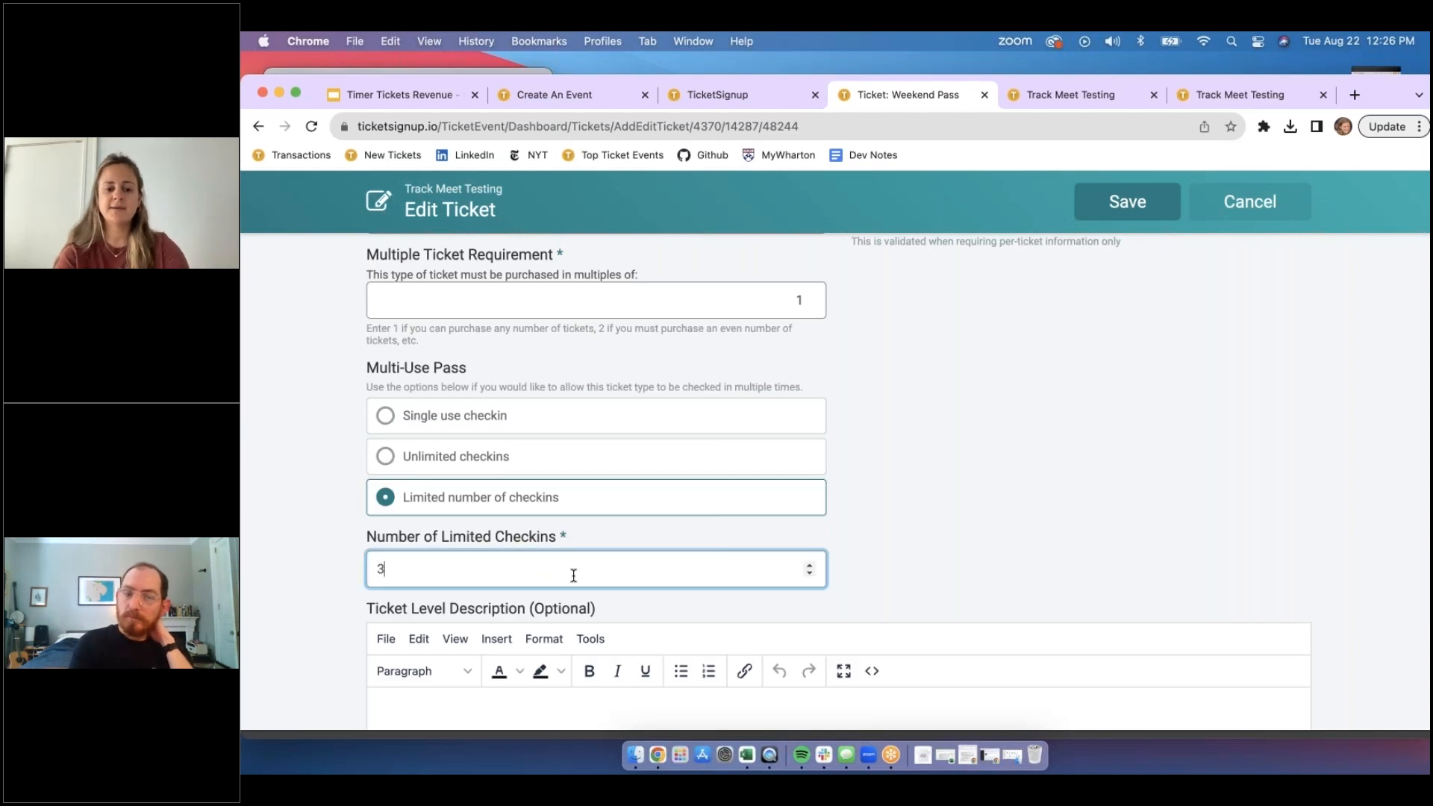
{"action": "left_click", "coordinate": [945, 509]}
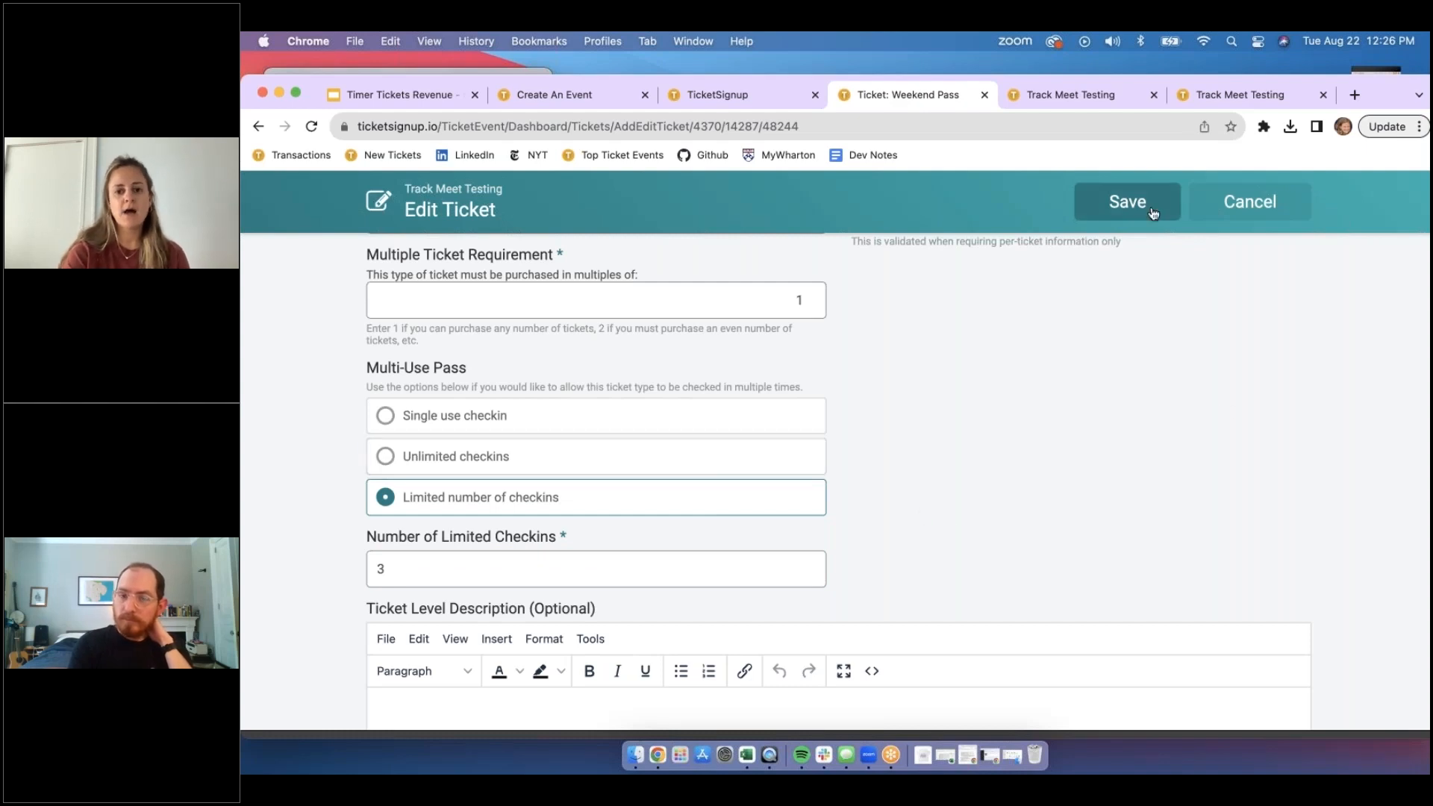
{"action": "scroll", "coordinate": [979, 423], "scroll_direction": "down", "scroll_amount": 3}
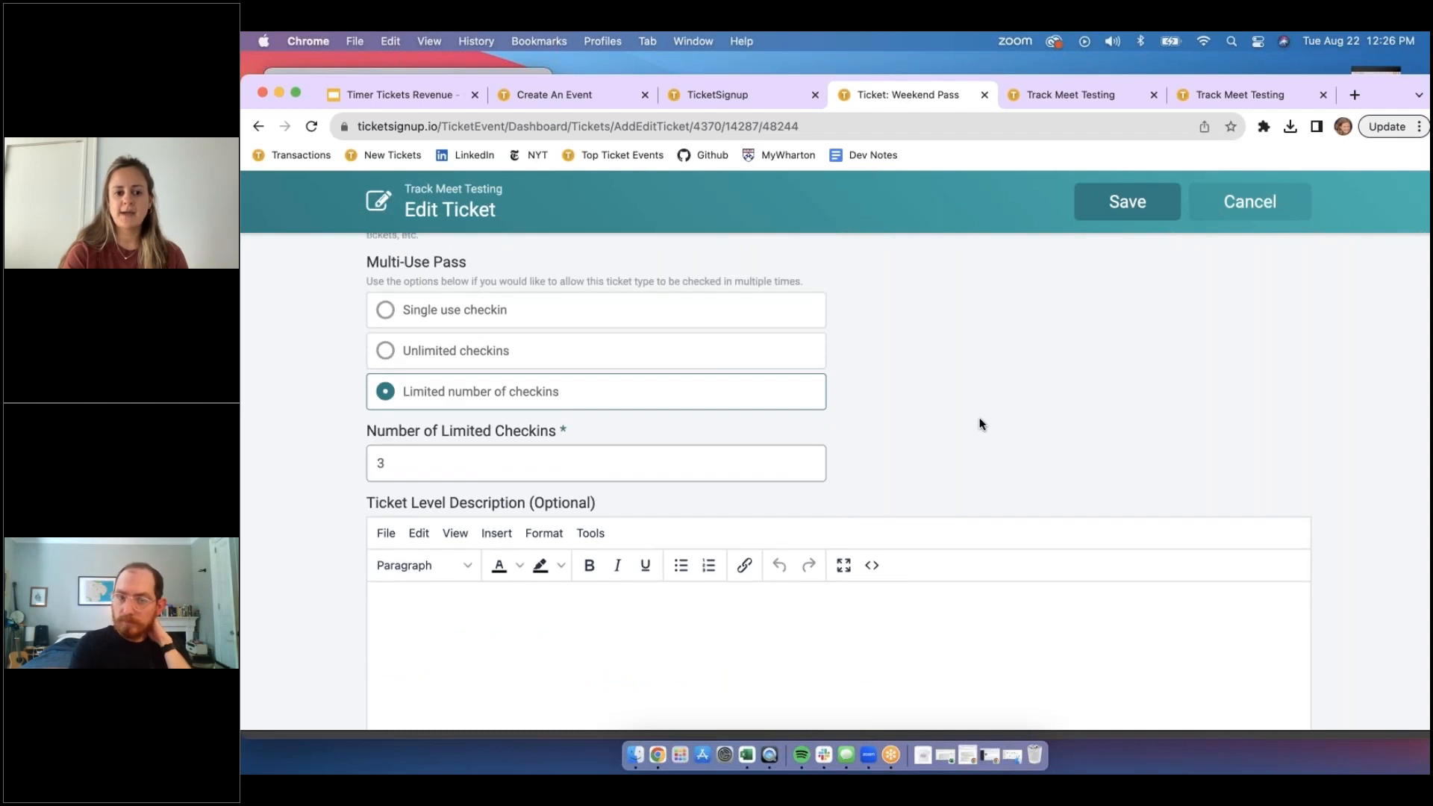
{"action": "left_click", "coordinate": [1138, 202]}
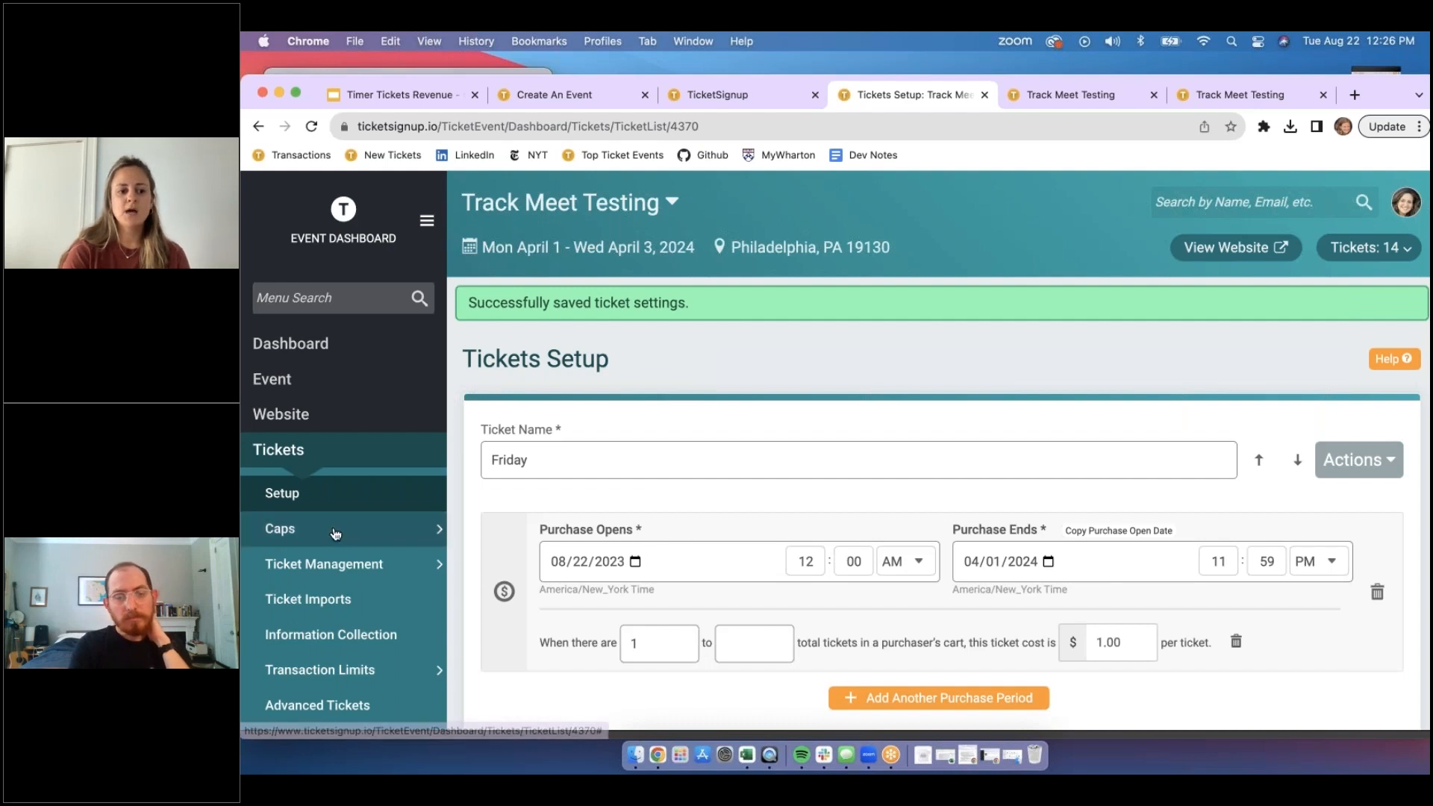
- Cap the Friday ticket at a maximum of 200 available tickets and save the ticket caps
{"action": "mouse_move", "coordinate": [401, 524]}
{"action": "left_click", "coordinate": [493, 516]}
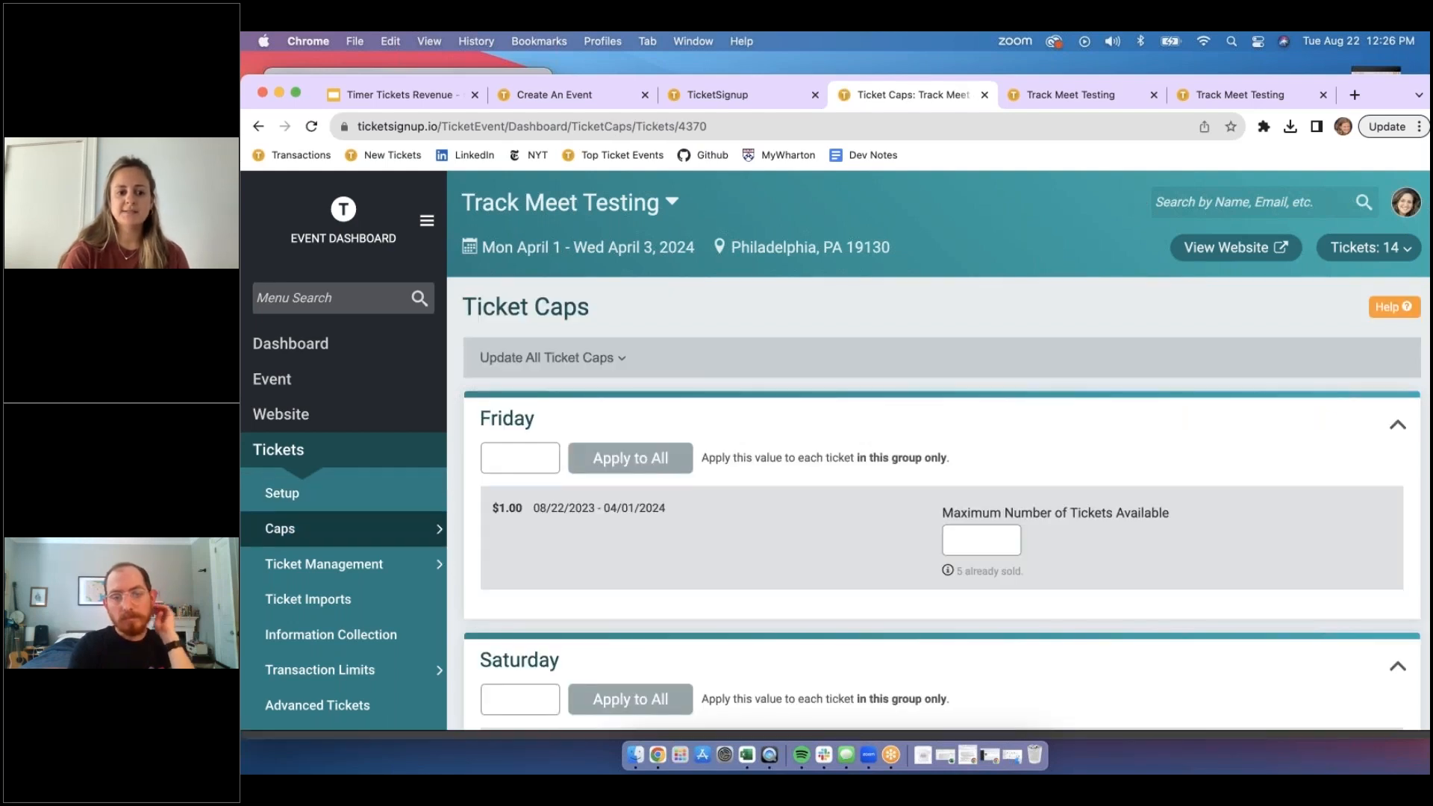
{"action": "scroll", "coordinate": [493, 517], "scroll_direction": "down", "scroll_amount": 2}
{"action": "scroll", "coordinate": [835, 455], "scroll_direction": "down", "scroll_amount": 2}
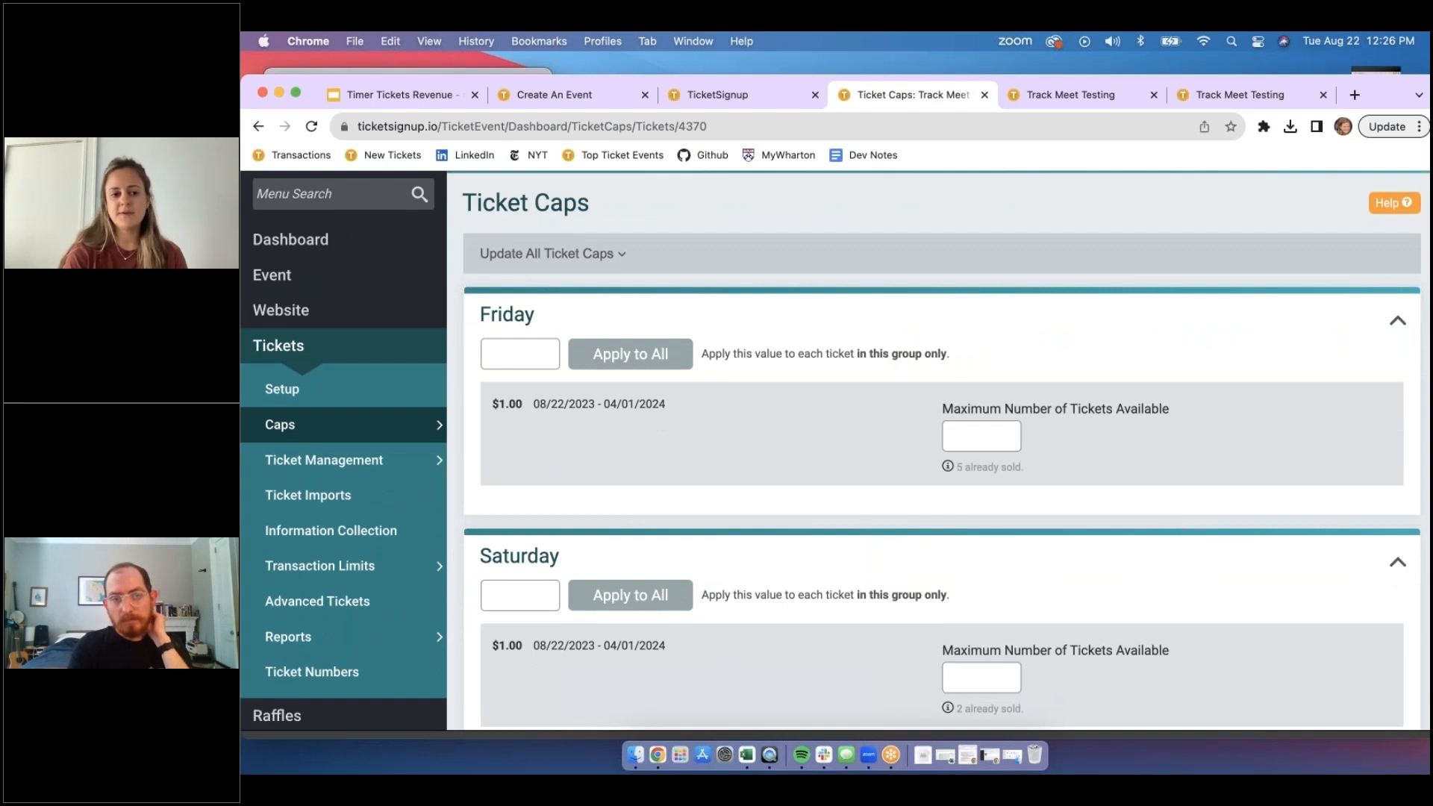
{"action": "left_click", "coordinate": [955, 435]}
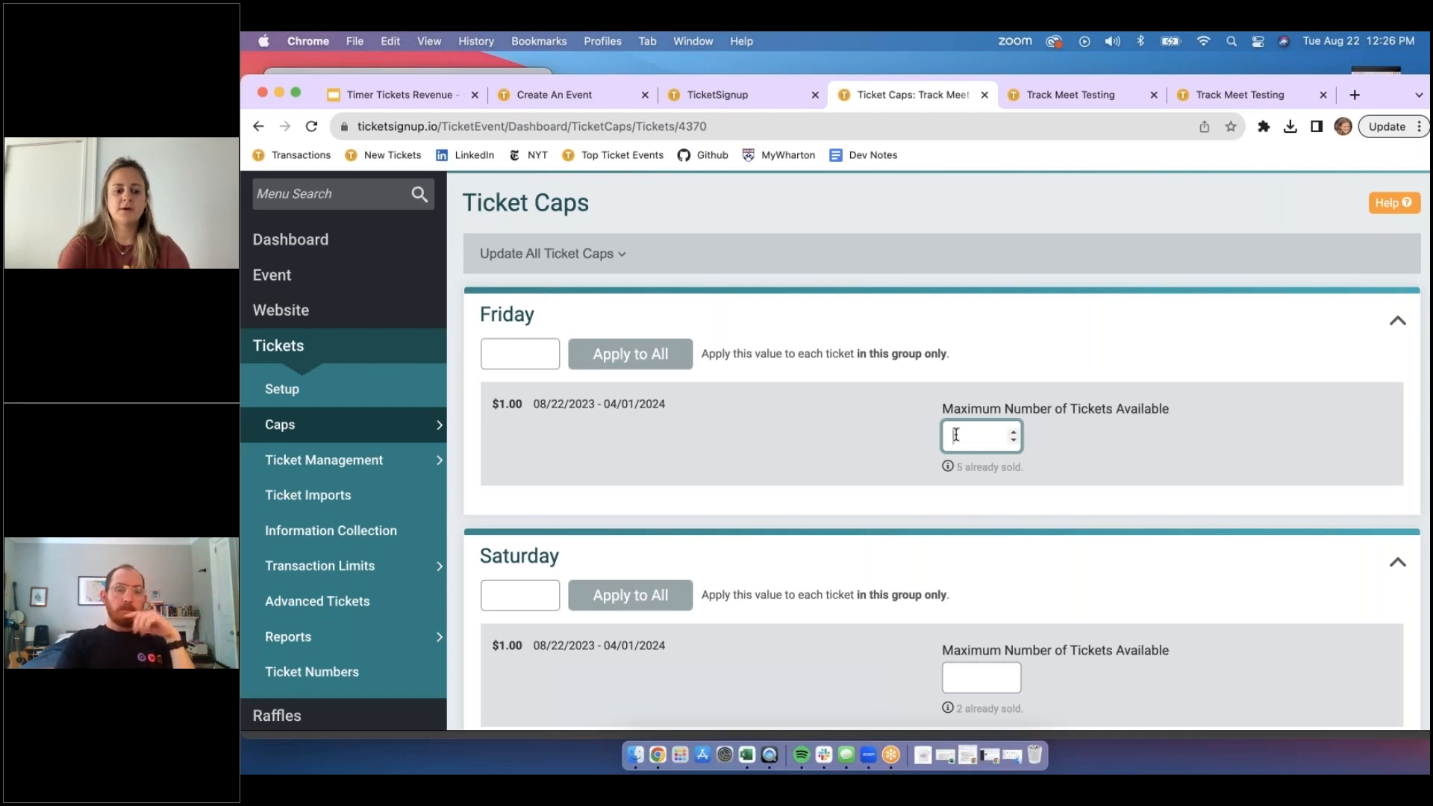
{"action": "type", "text": "200"}
{"action": "left_click", "coordinate": [957, 339]}
{"action": "scroll", "coordinate": [842, 515], "scroll_direction": "down", "scroll_amount": 10}
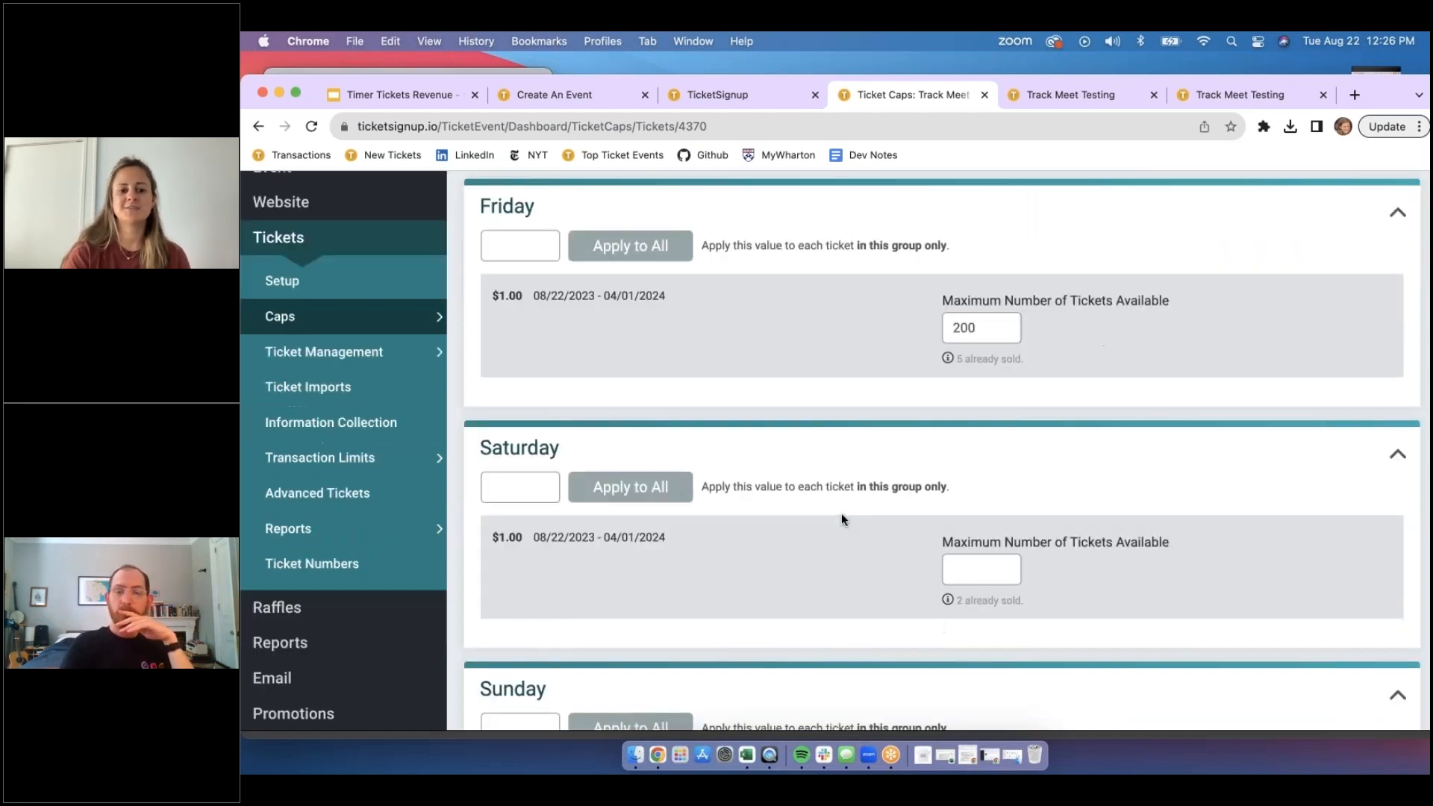
{"action": "scroll", "coordinate": [841, 513], "scroll_direction": "down", "scroll_amount": 3}
{"action": "left_click", "coordinate": [552, 579]}
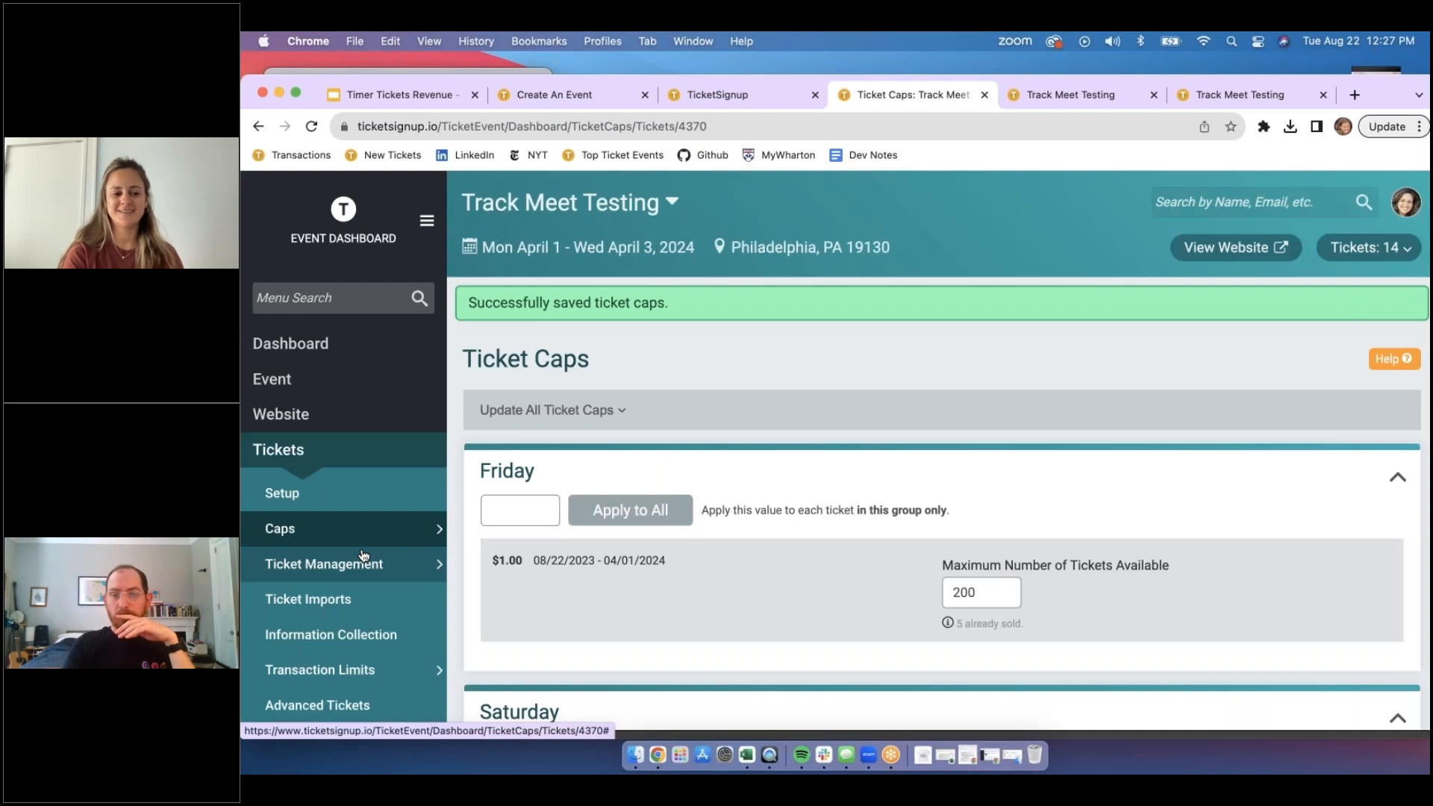
{"action": "scroll", "coordinate": [363, 555], "scroll_direction": "down", "scroll_amount": 3}
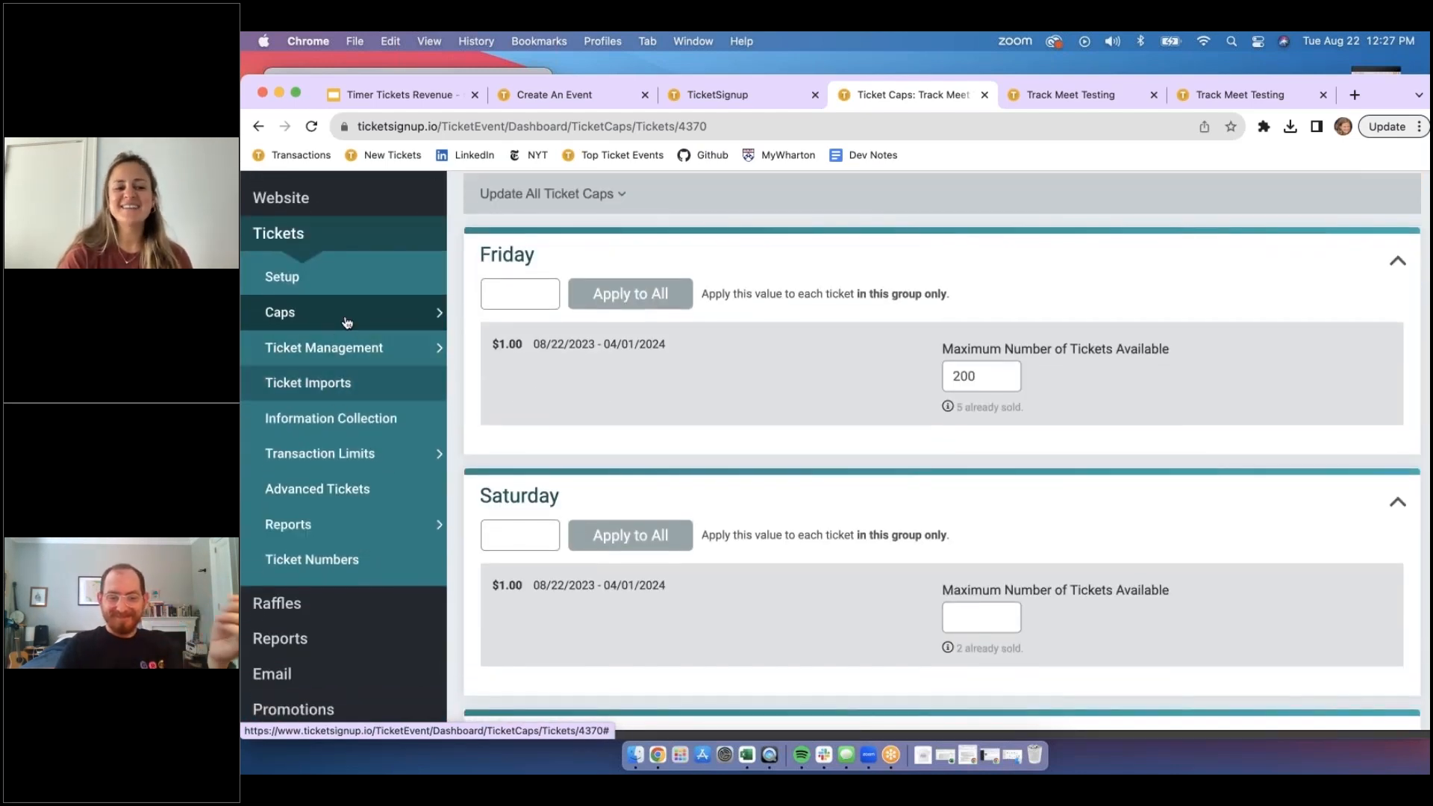
{"action": "scroll", "coordinate": [347, 543], "scroll_direction": "up", "scroll_amount": 2}
{"action": "scroll", "coordinate": [347, 543], "scroll_direction": "up", "scroll_amount": 2}
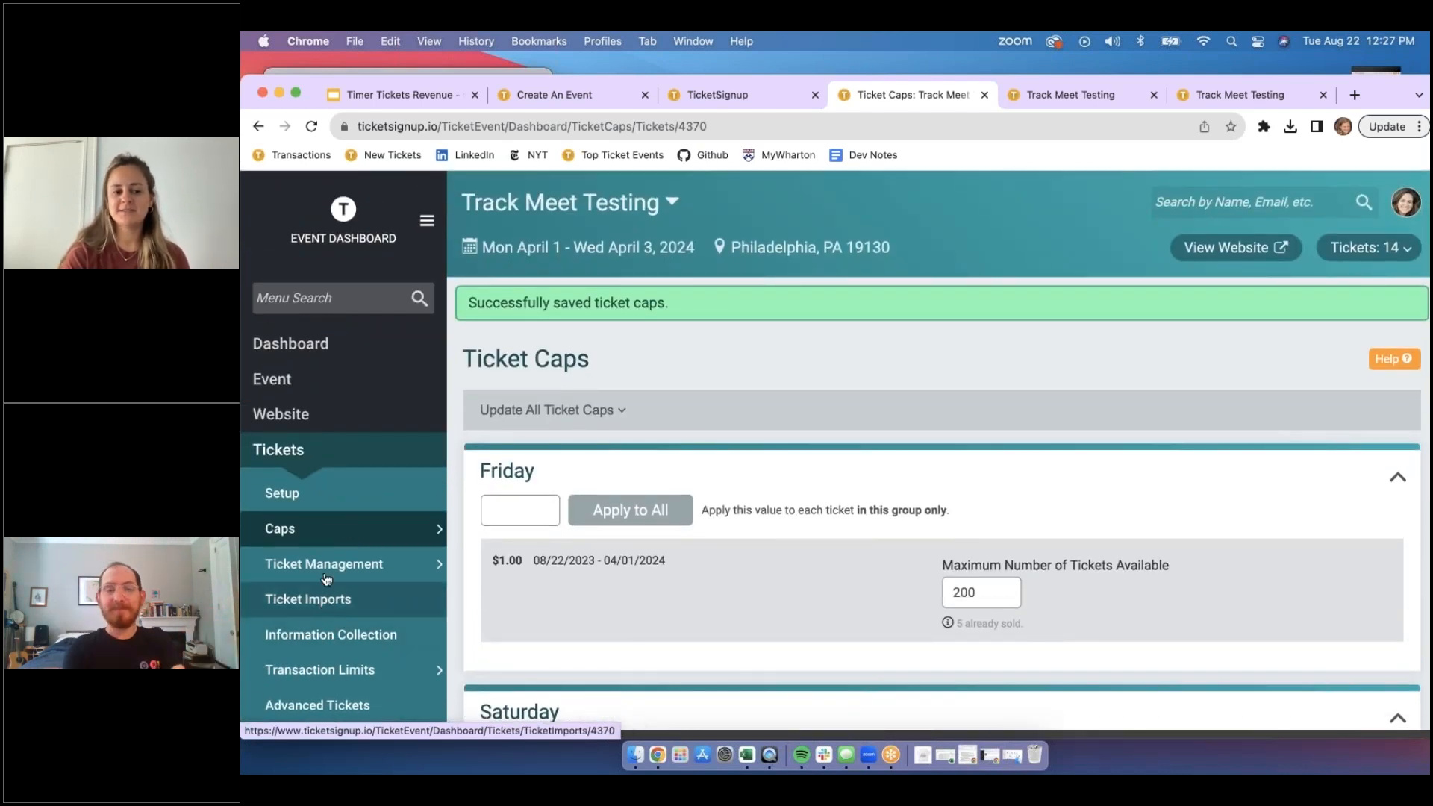
{"action": "left_click", "coordinate": [333, 297]}
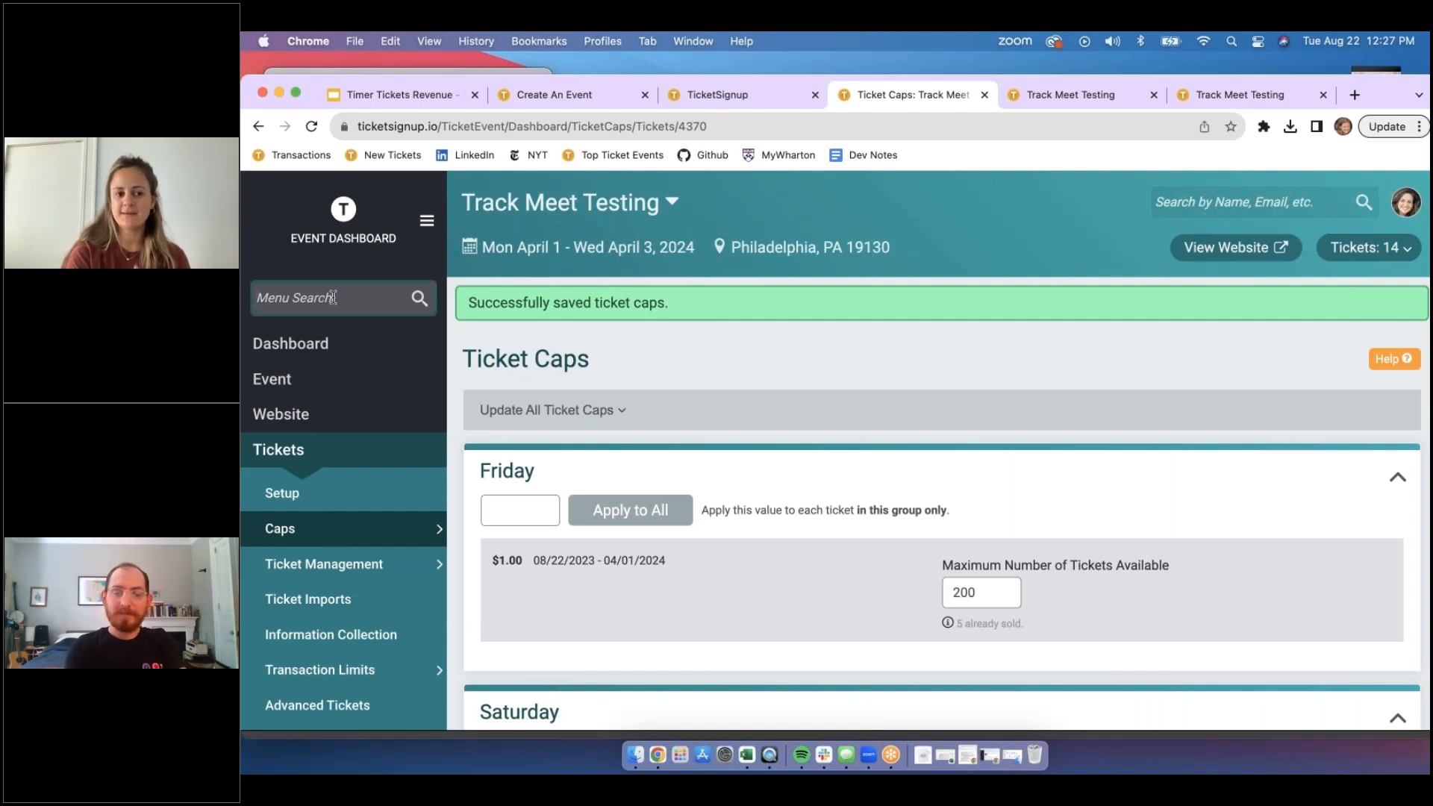
- Start creating a new item in the event's store setup
{"action": "scroll", "coordinate": [354, 443], "scroll_direction": "down", "scroll_amount": 3}
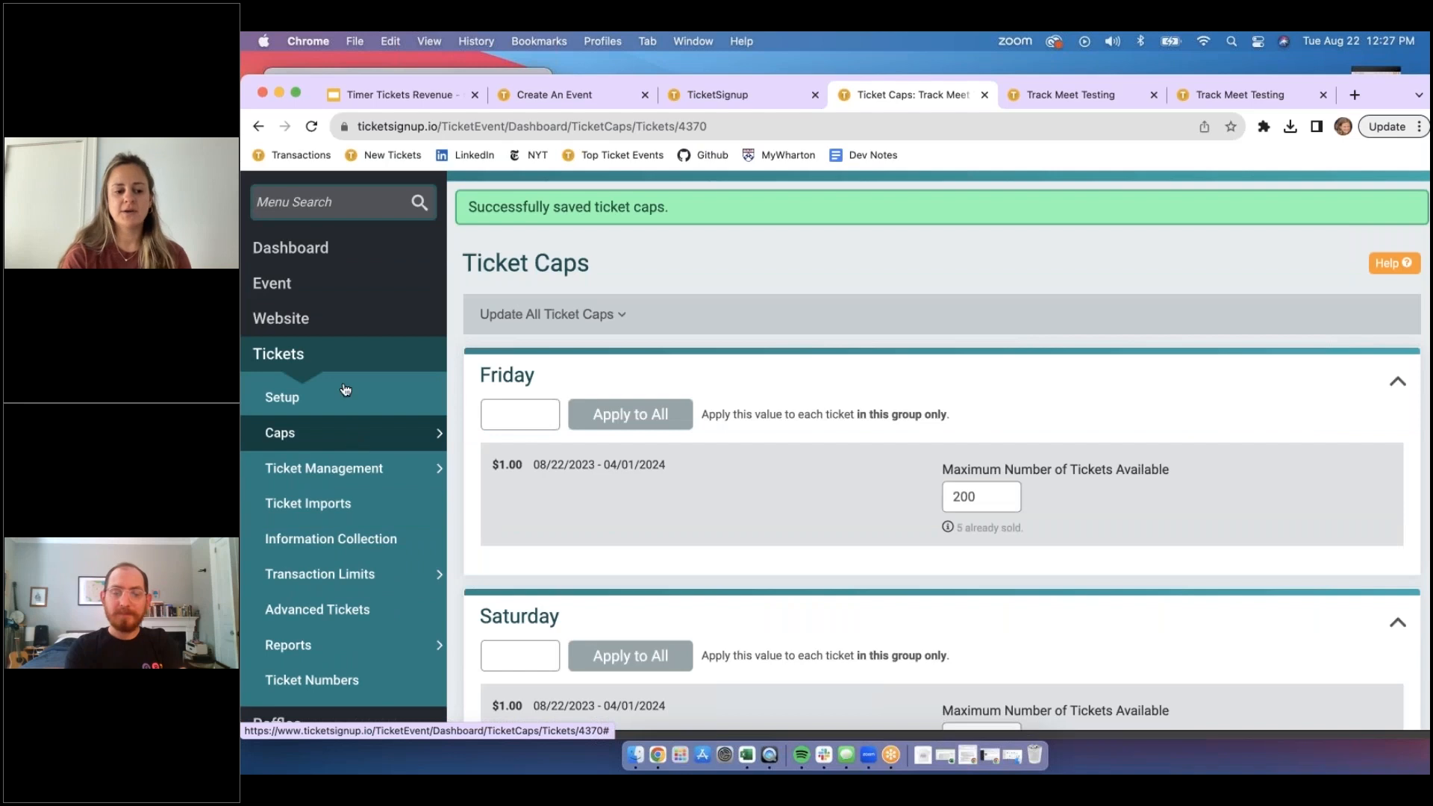
{"action": "left_click", "coordinate": [344, 362]}
{"action": "scroll", "coordinate": [345, 362], "scroll_direction": "down", "scroll_amount": 3}
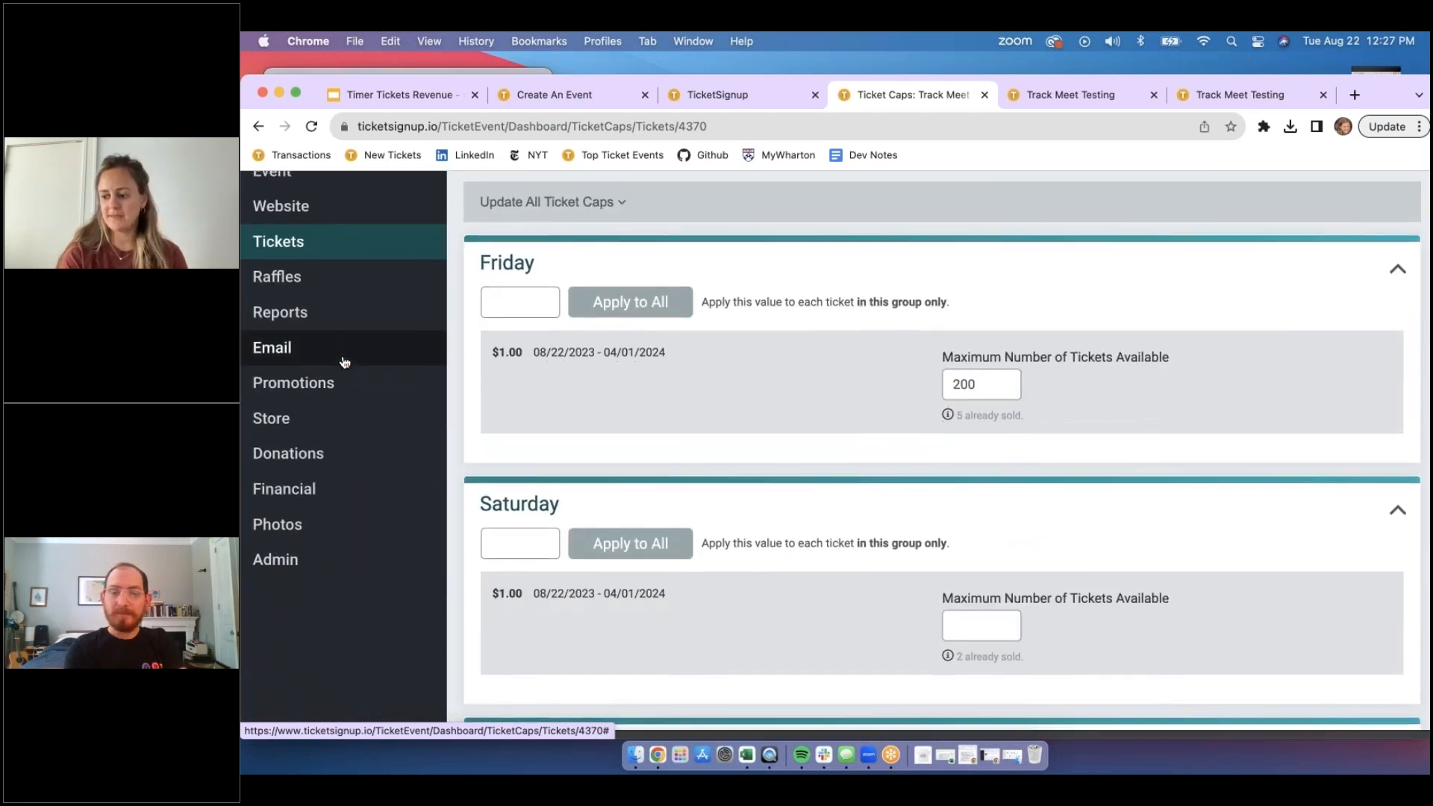
{"action": "left_click", "coordinate": [315, 415]}
{"action": "left_click", "coordinate": [319, 460]}
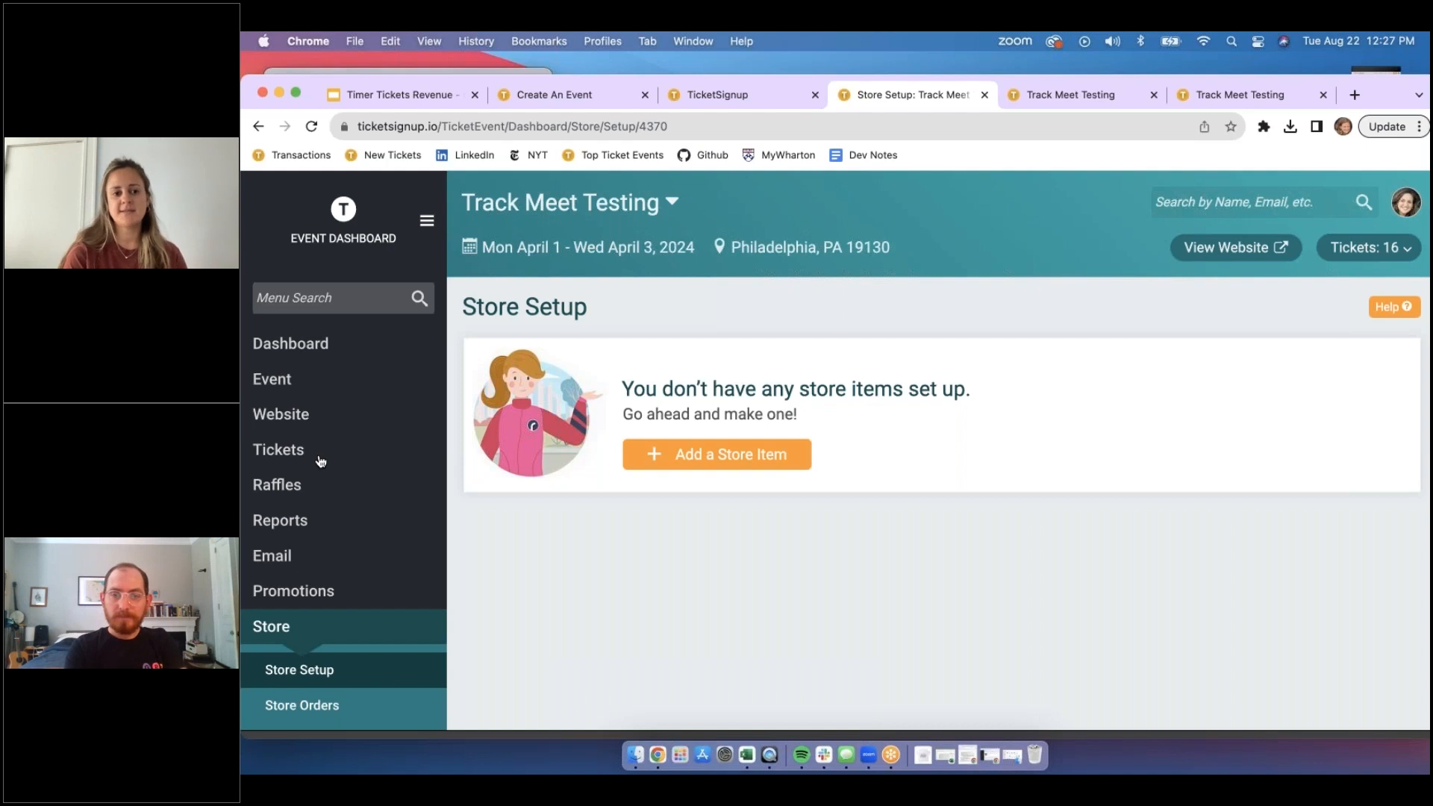
{"action": "left_click", "coordinate": [673, 455]}
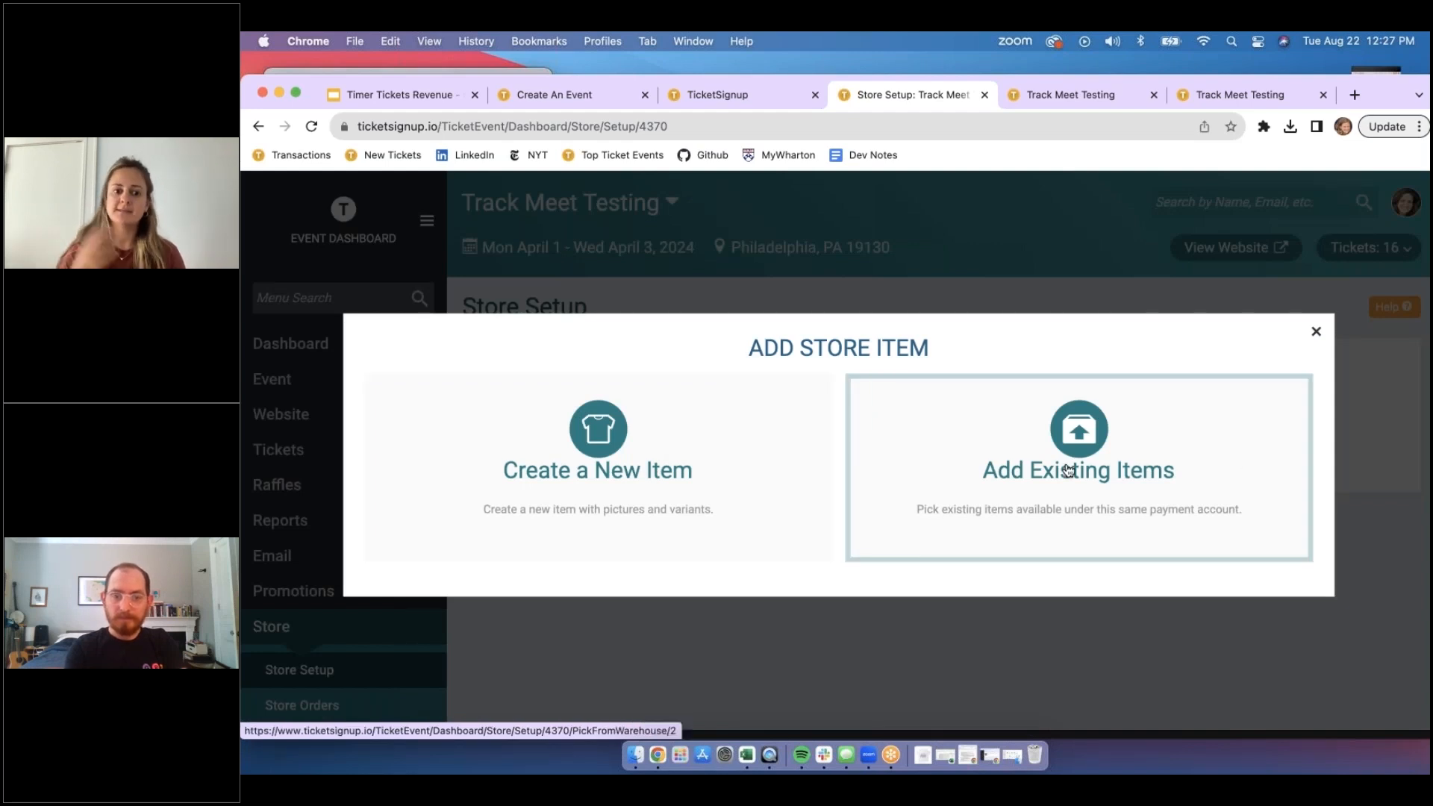
{"action": "left_click", "coordinate": [690, 469]}
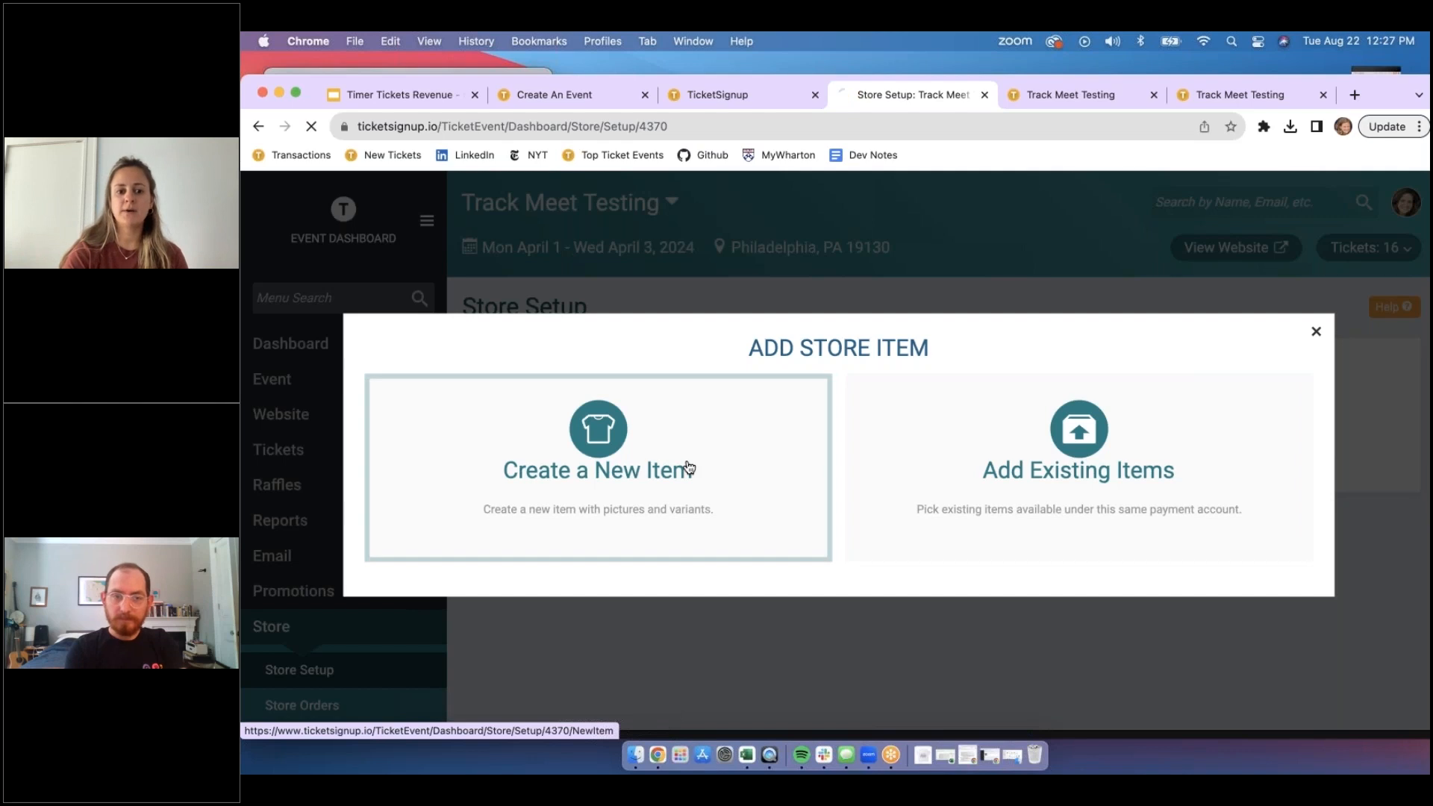
- Name the new store item "Tshirt" and set its price to $1.00
{"action": "left_click", "coordinate": [626, 395]}
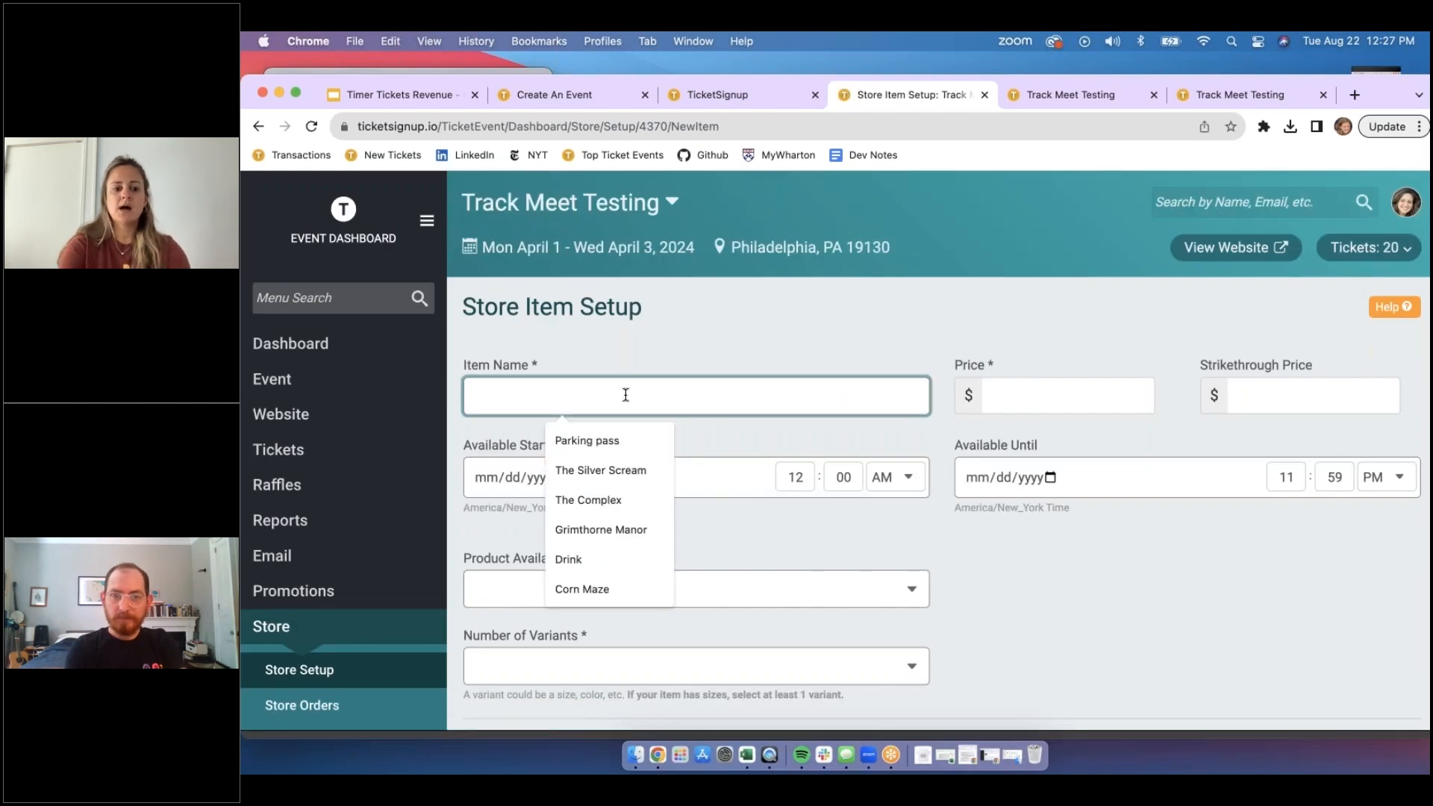
{"action": "type", "text": "Tshirt"}
{"action": "left_click", "coordinate": [1053, 398]}
{"action": "type", "text": "1"}
{"action": "left_click", "coordinate": [1175, 653]}
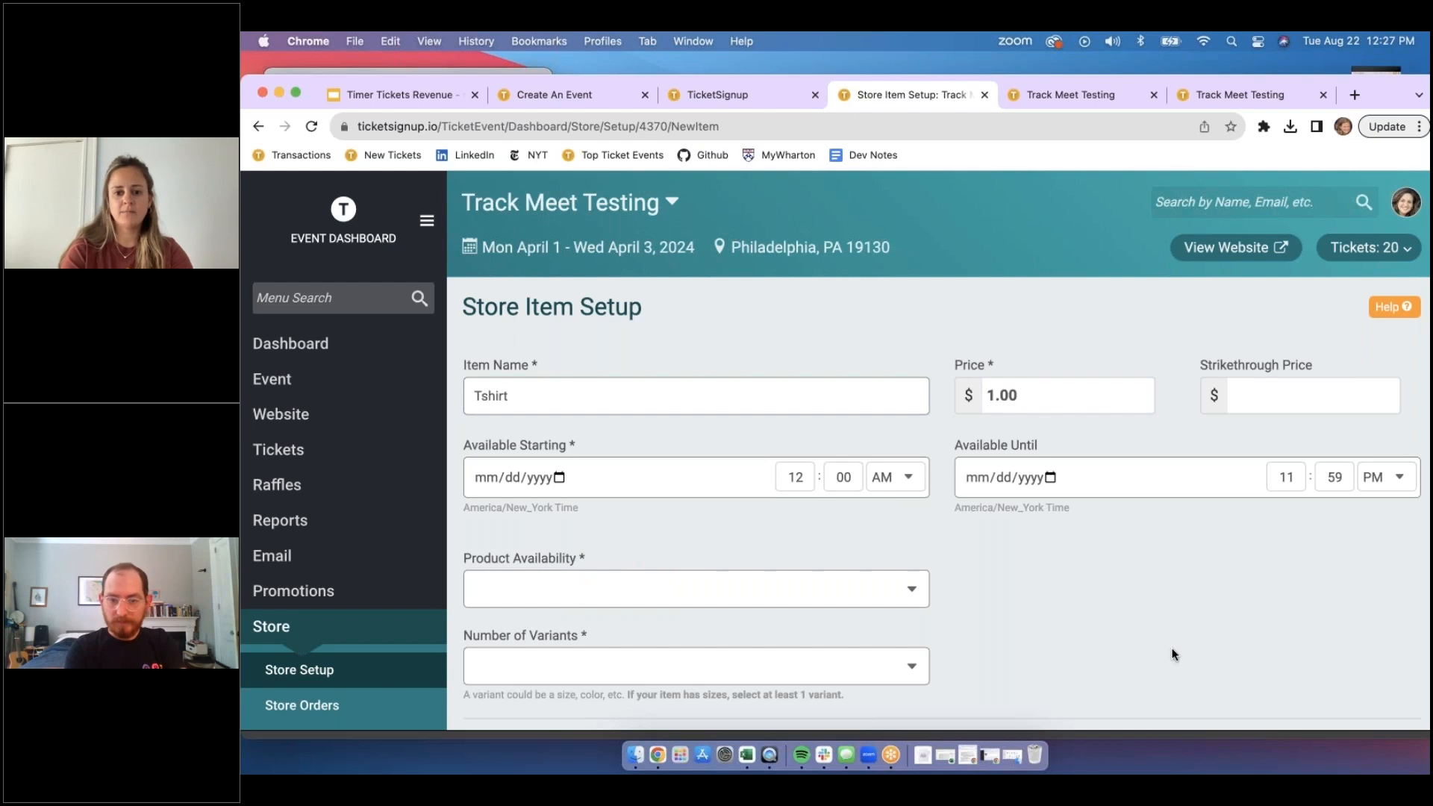
- Make the Tshirt available when buying tickets or in the standalone store, and set its number of variants to 2
{"action": "scroll", "coordinate": [1175, 654], "scroll_direction": "down", "scroll_amount": 1}
{"action": "scroll", "coordinate": [1174, 654], "scroll_direction": "down", "scroll_amount": 2}
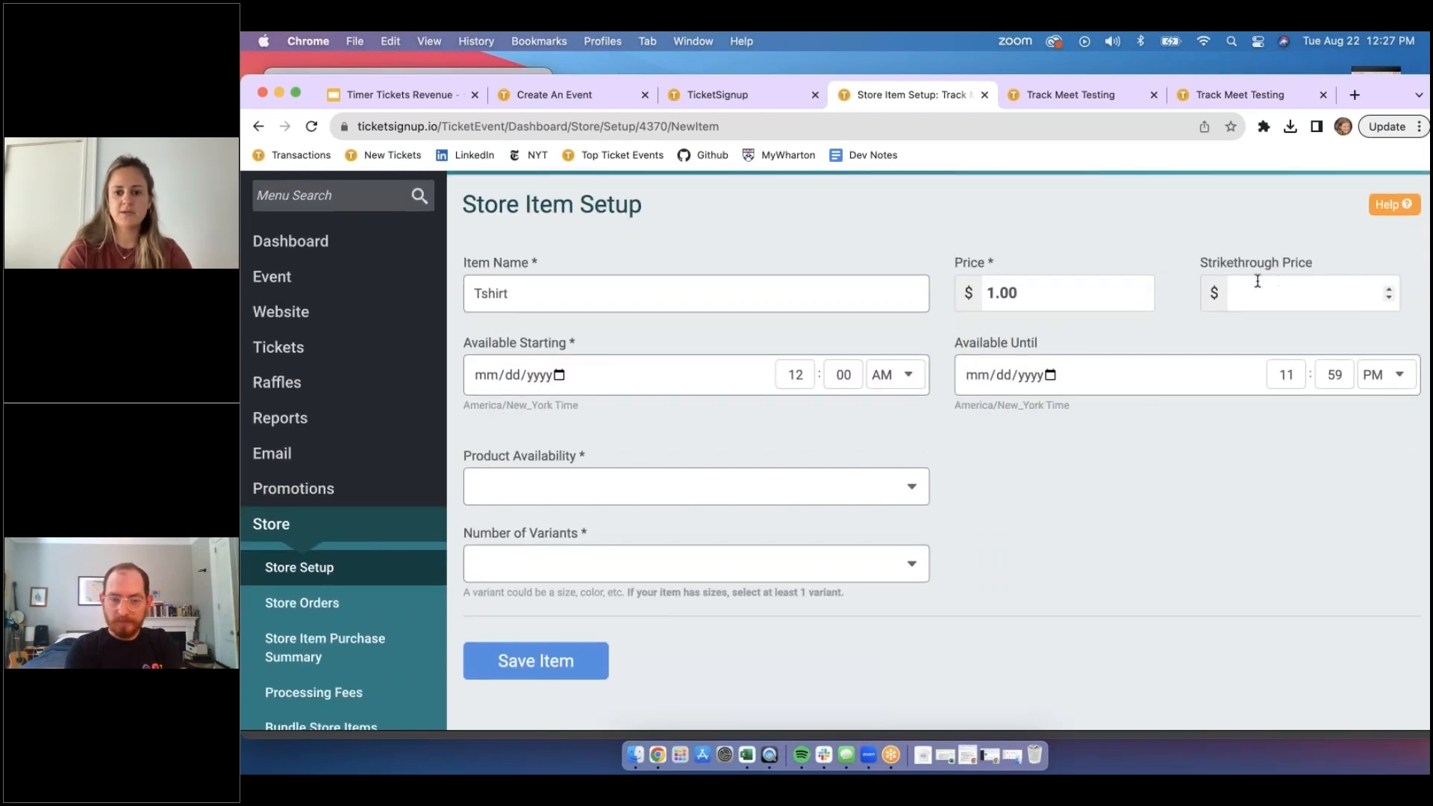
{"action": "left_click", "coordinate": [834, 480]}
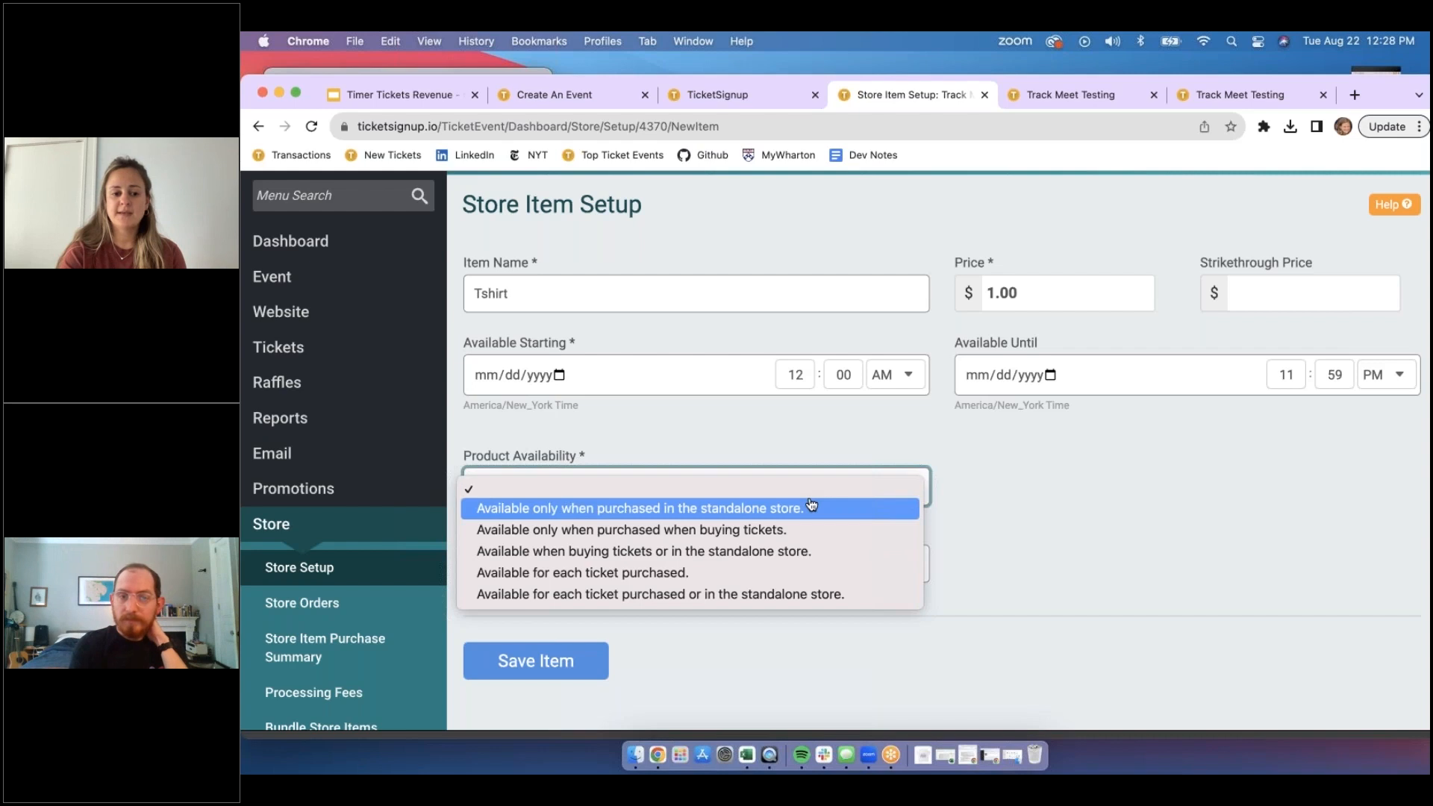
{"action": "left_click", "coordinate": [771, 558]}
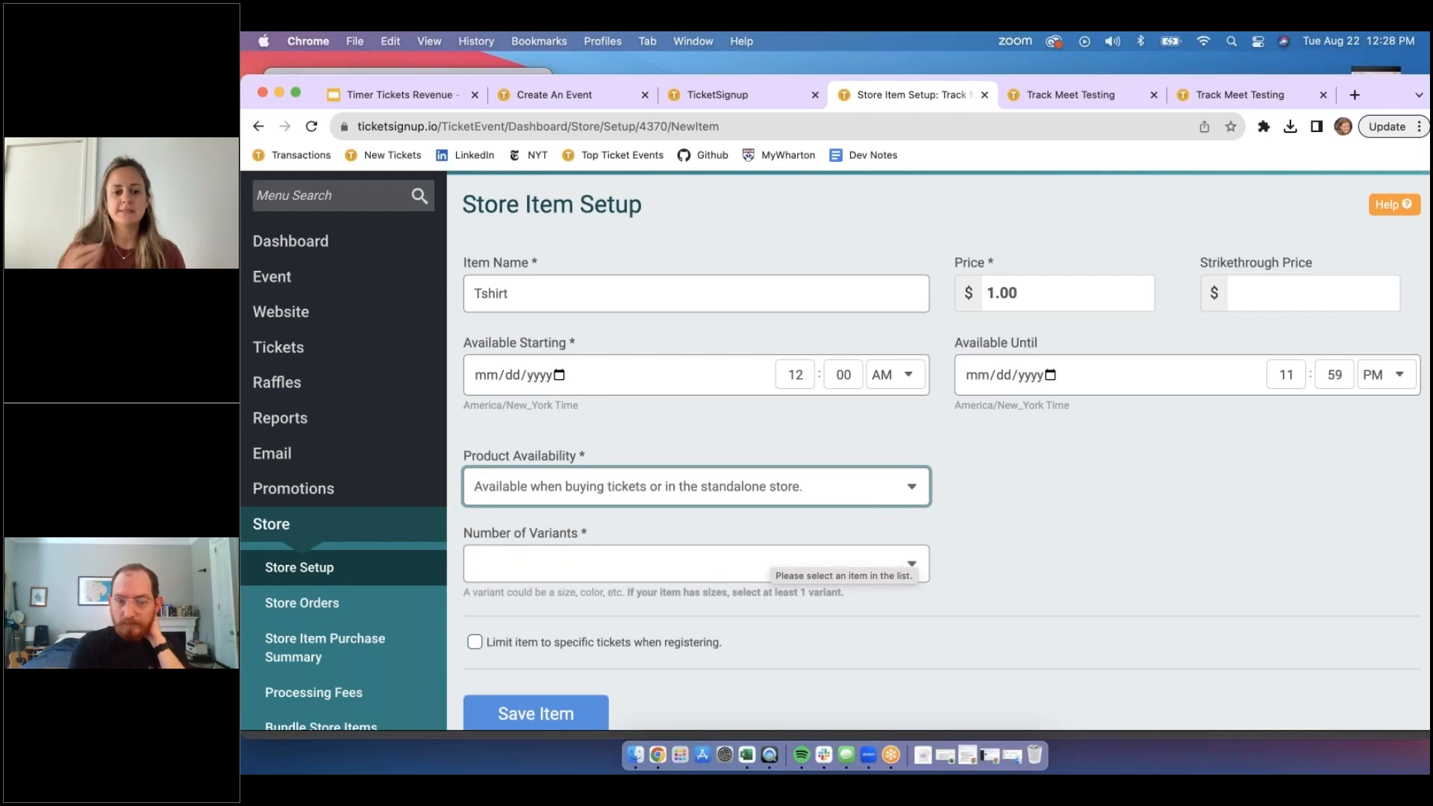
{"action": "left_click", "coordinate": [788, 570]}
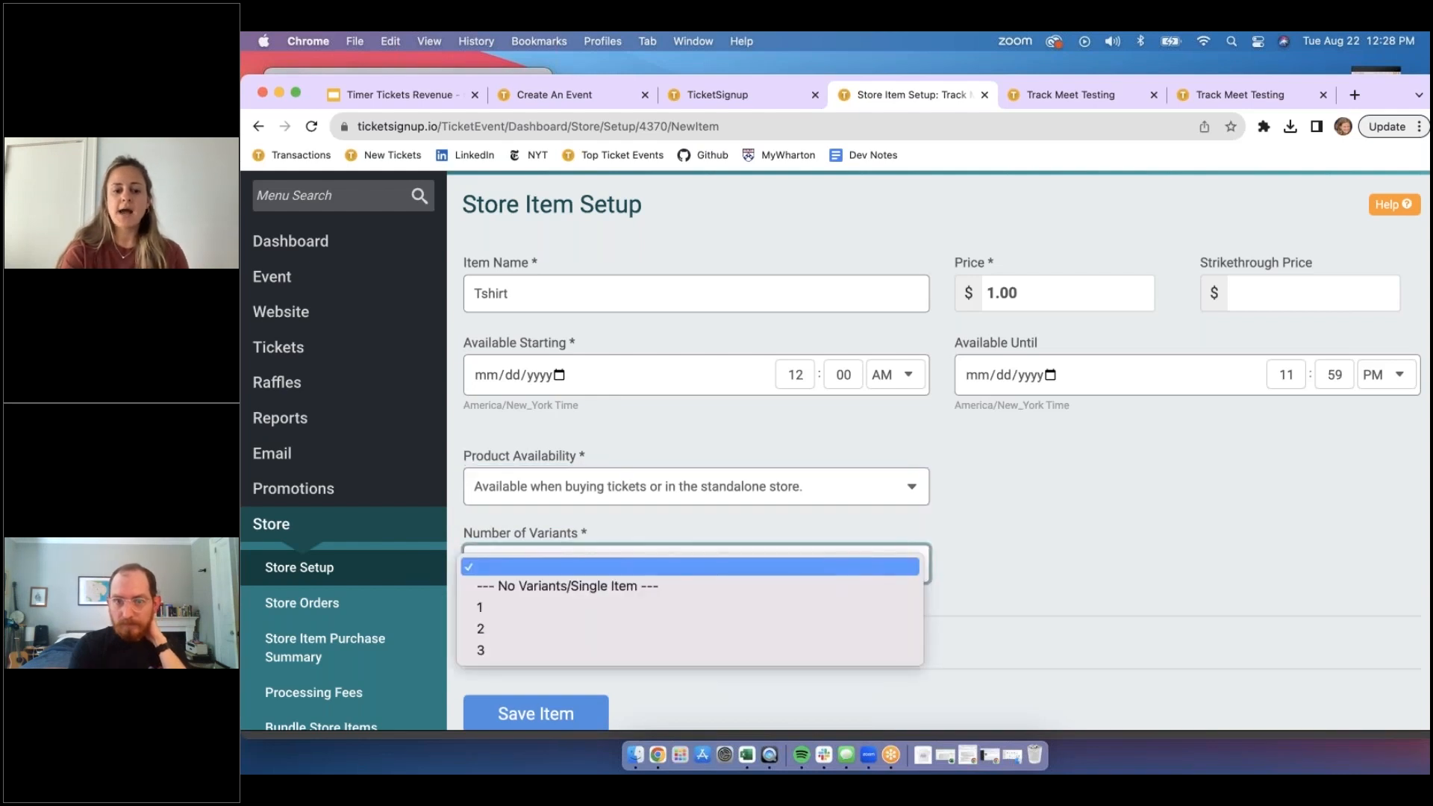
{"action": "left_click", "coordinate": [715, 628]}
- Set the Tshirt's availability start date to 08/22/2023
{"action": "left_click", "coordinate": [486, 384]}
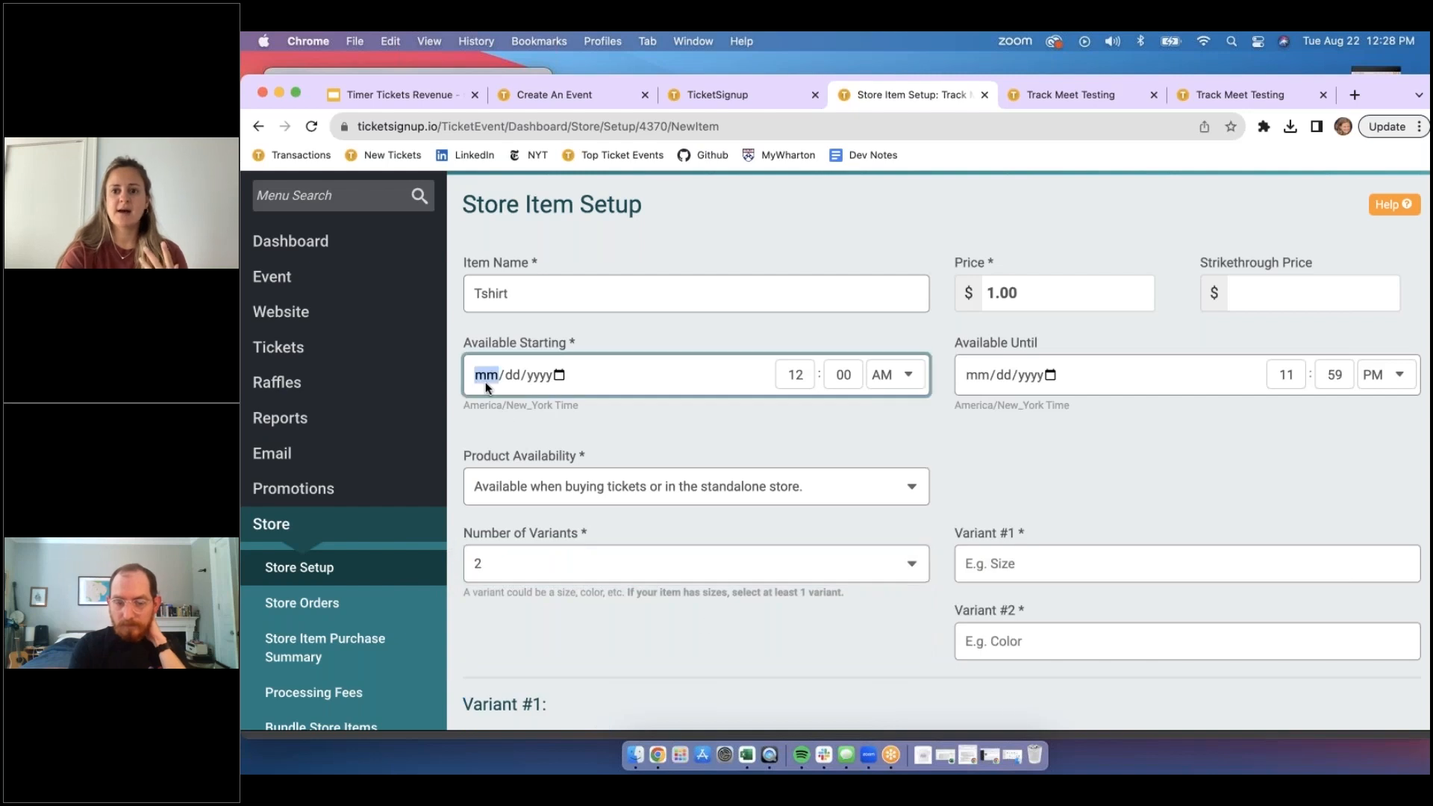
{"action": "type", "text": "08222023"}
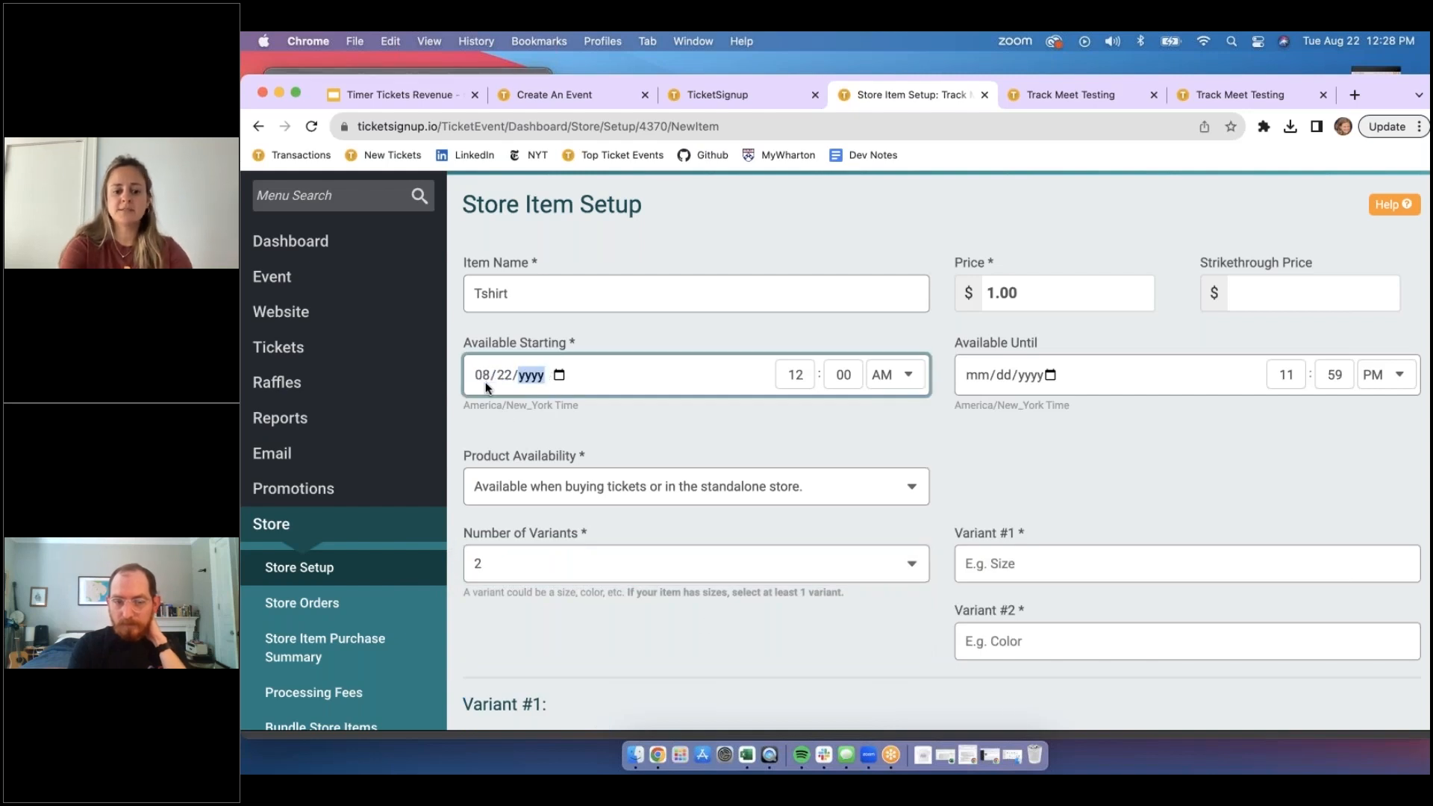
{"action": "left_click", "coordinate": [758, 425]}
- Name the Tshirt's first variant "Size" and its second variant "Color"
{"action": "scroll", "coordinate": [757, 424], "scroll_direction": "down", "scroll_amount": 4}
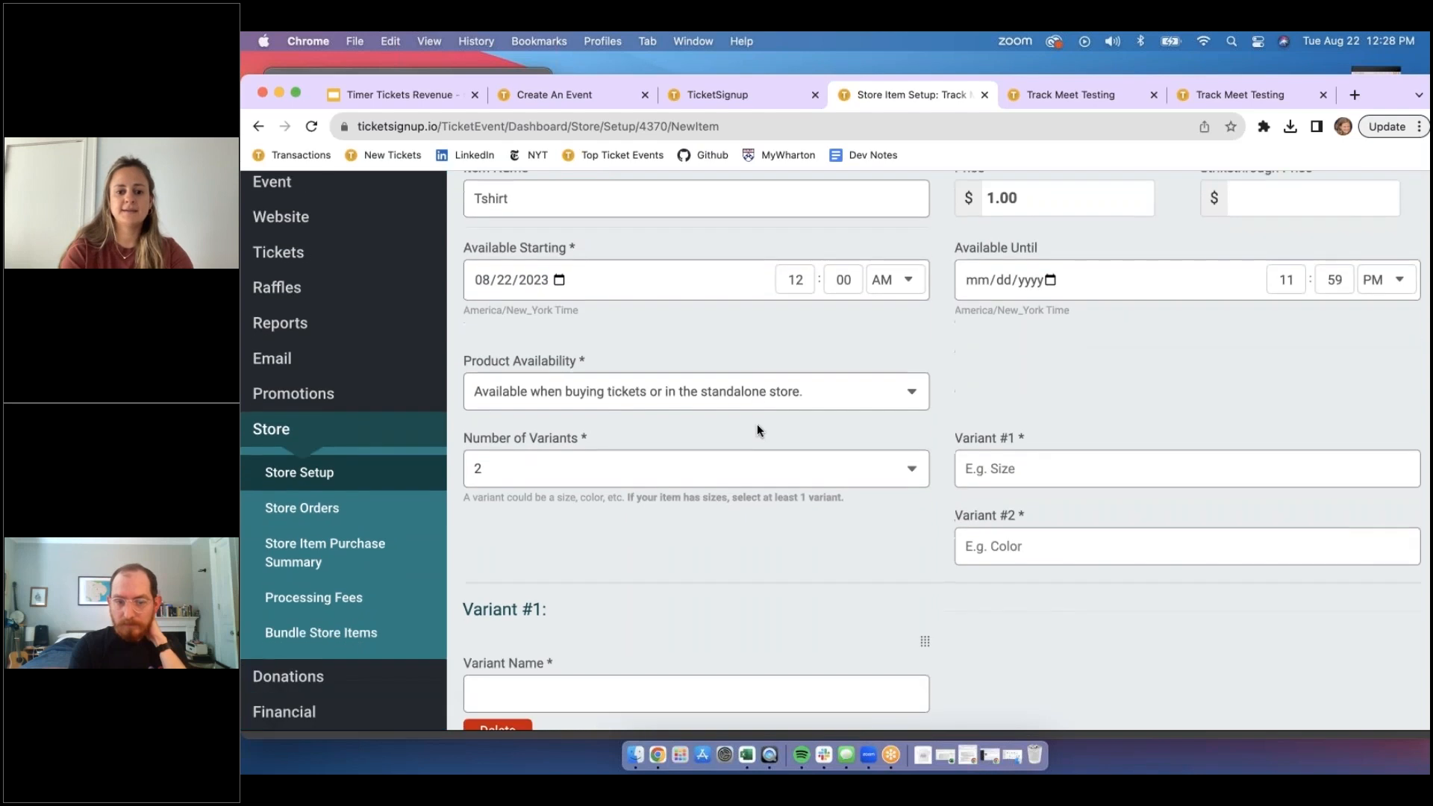
{"action": "left_click", "coordinate": [1007, 416]}
{"action": "type", "text": "Size"}
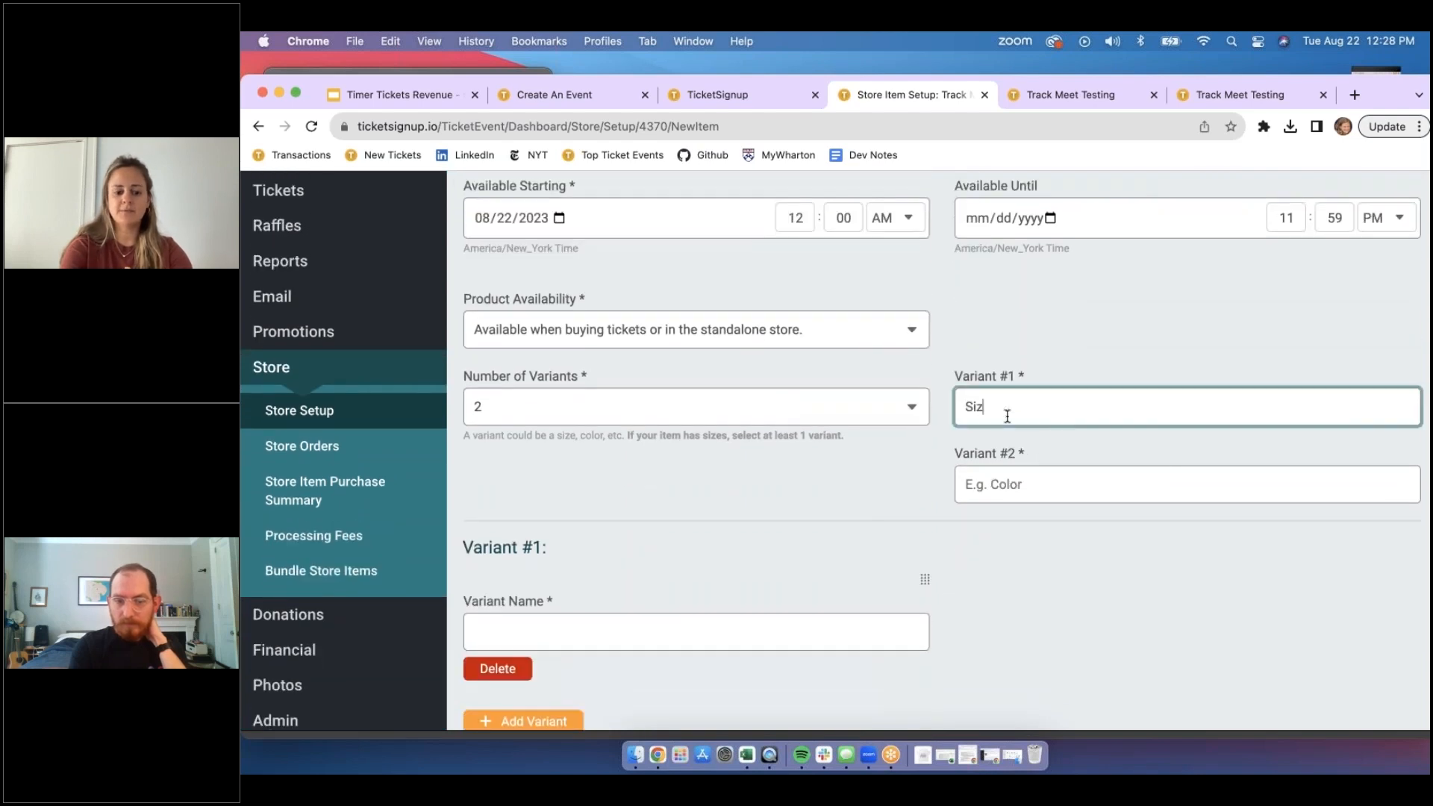
{"action": "left_click", "coordinate": [1058, 482]}
{"action": "type", "text": "Color"}
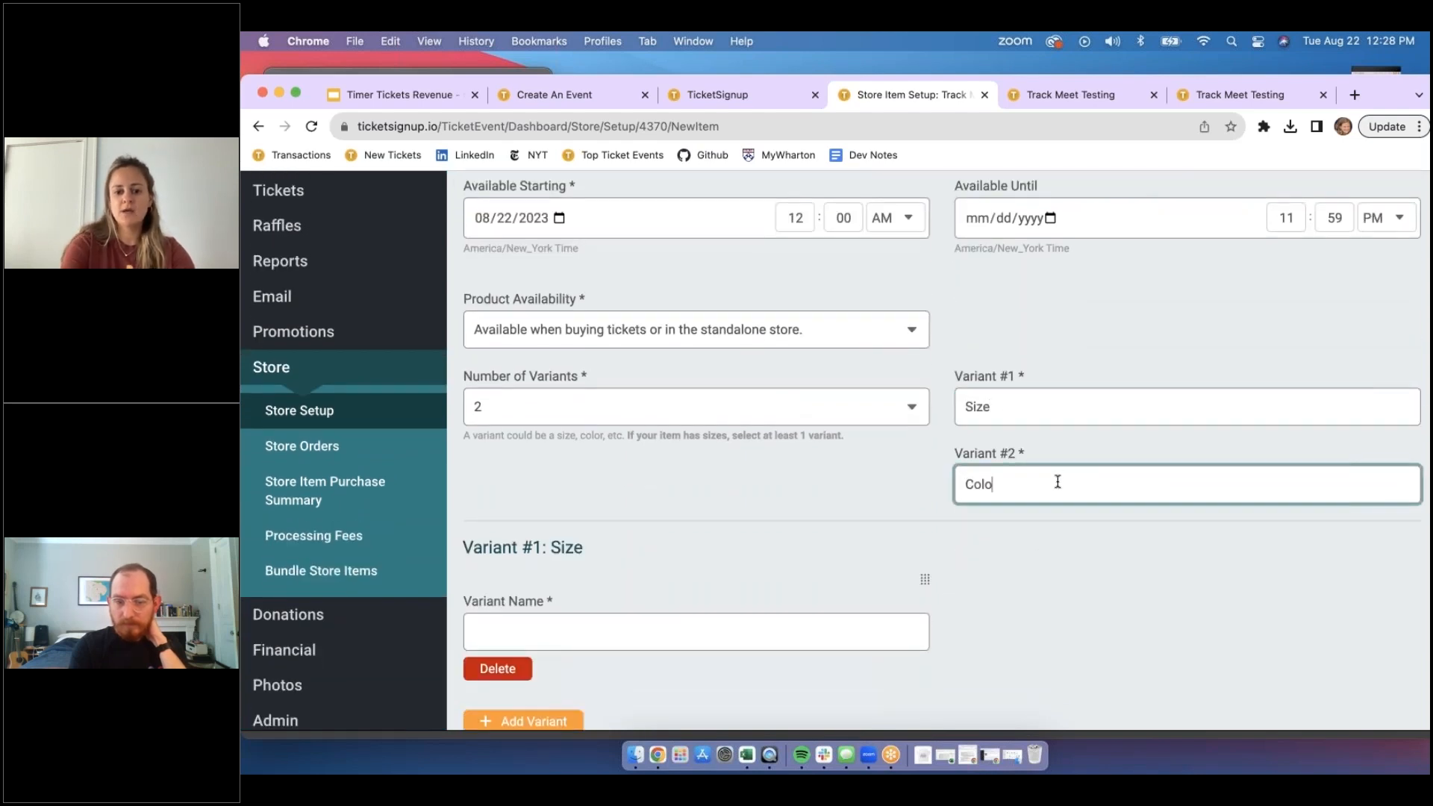
- Add the options Small, Medium and Large to the Tshirt's Size variant
{"action": "left_click", "coordinate": [843, 522]}
{"action": "scroll", "coordinate": [822, 515], "scroll_direction": "down", "scroll_amount": 3}
{"action": "left_click", "coordinate": [590, 452]}
{"action": "type", "text": "Small"}
{"action": "left_click", "coordinate": [576, 532]}
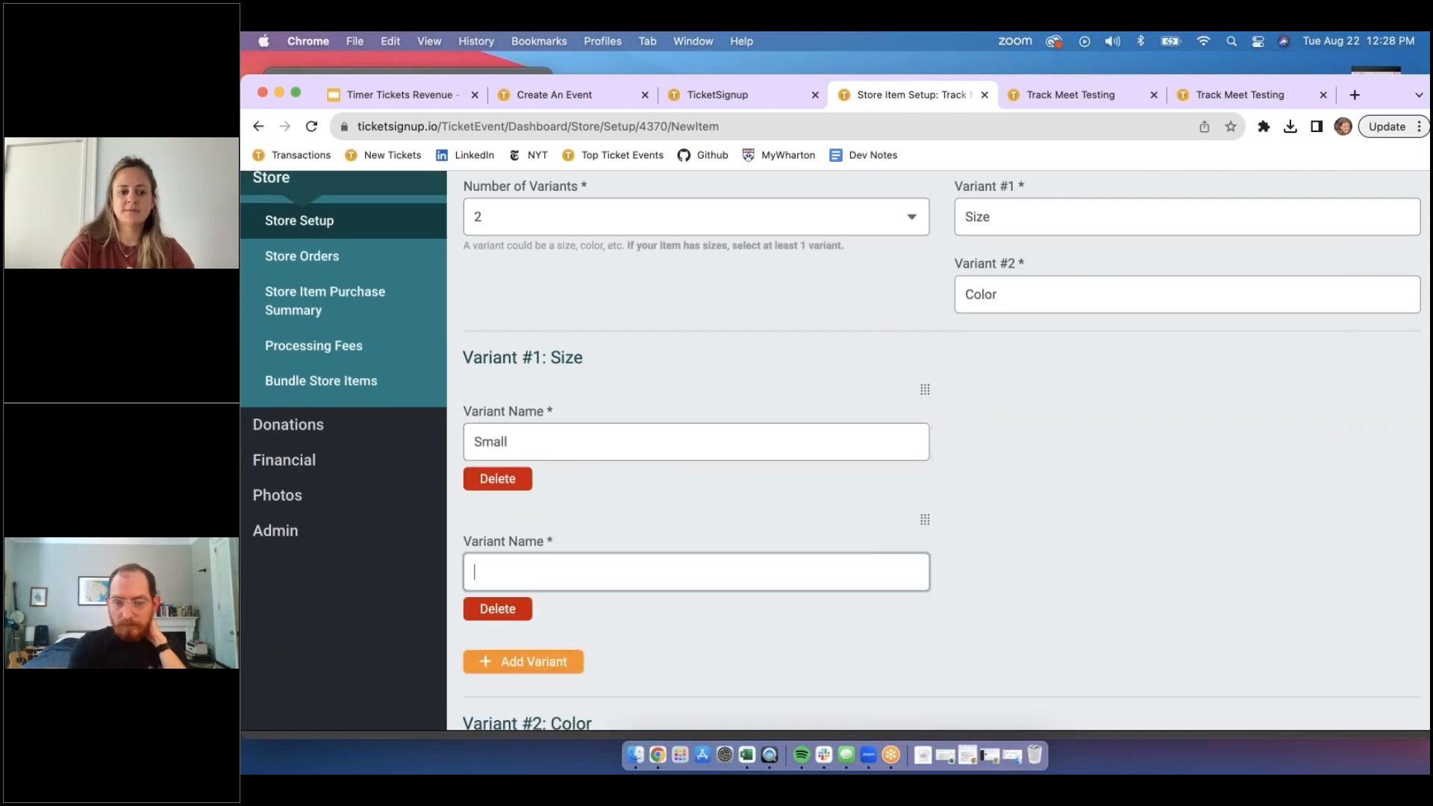
{"action": "type", "text": "Medium"}
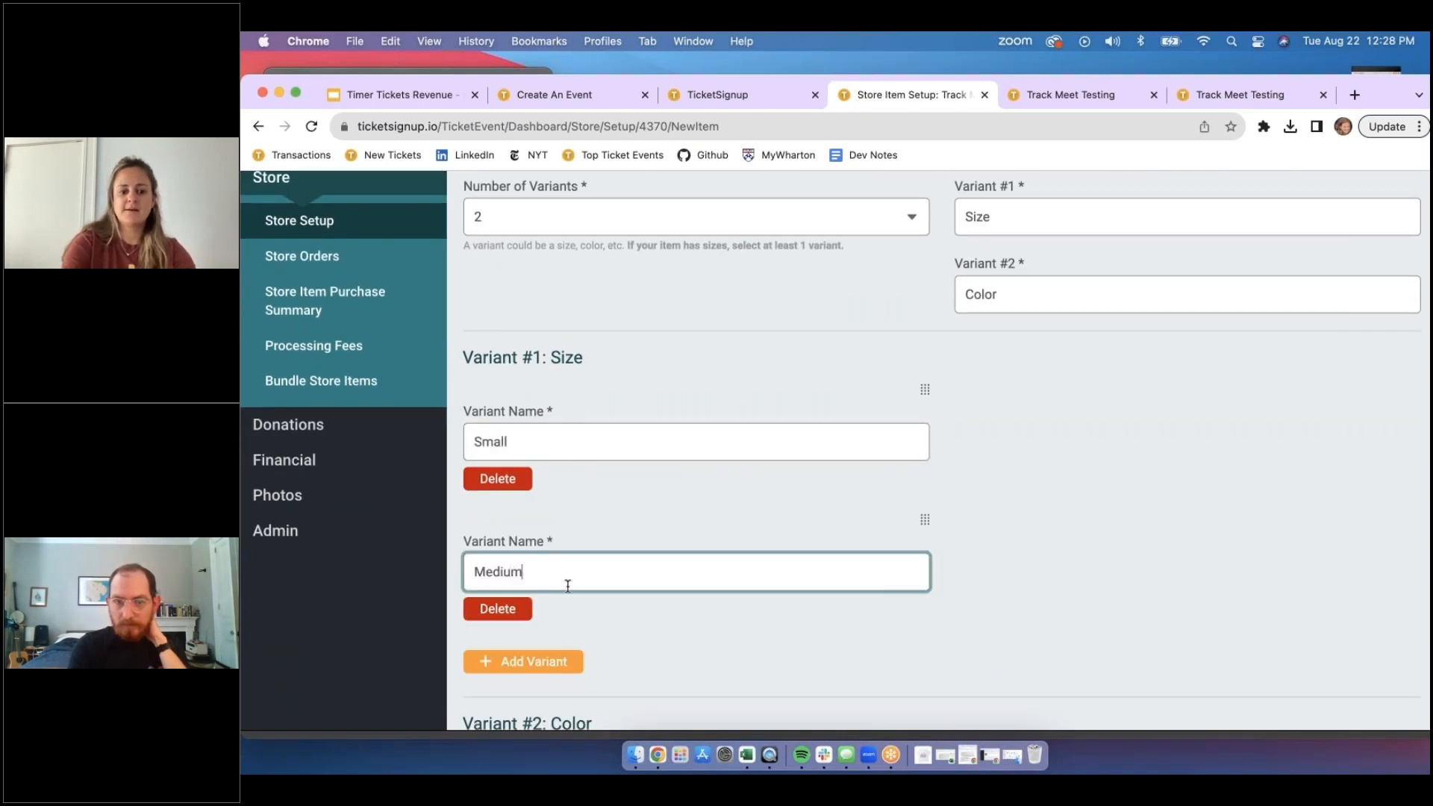
{"action": "scroll", "coordinate": [565, 586], "scroll_direction": "down", "scroll_amount": 2}
{"action": "left_click", "coordinate": [556, 565]}
{"action": "type", "text": "Large"}
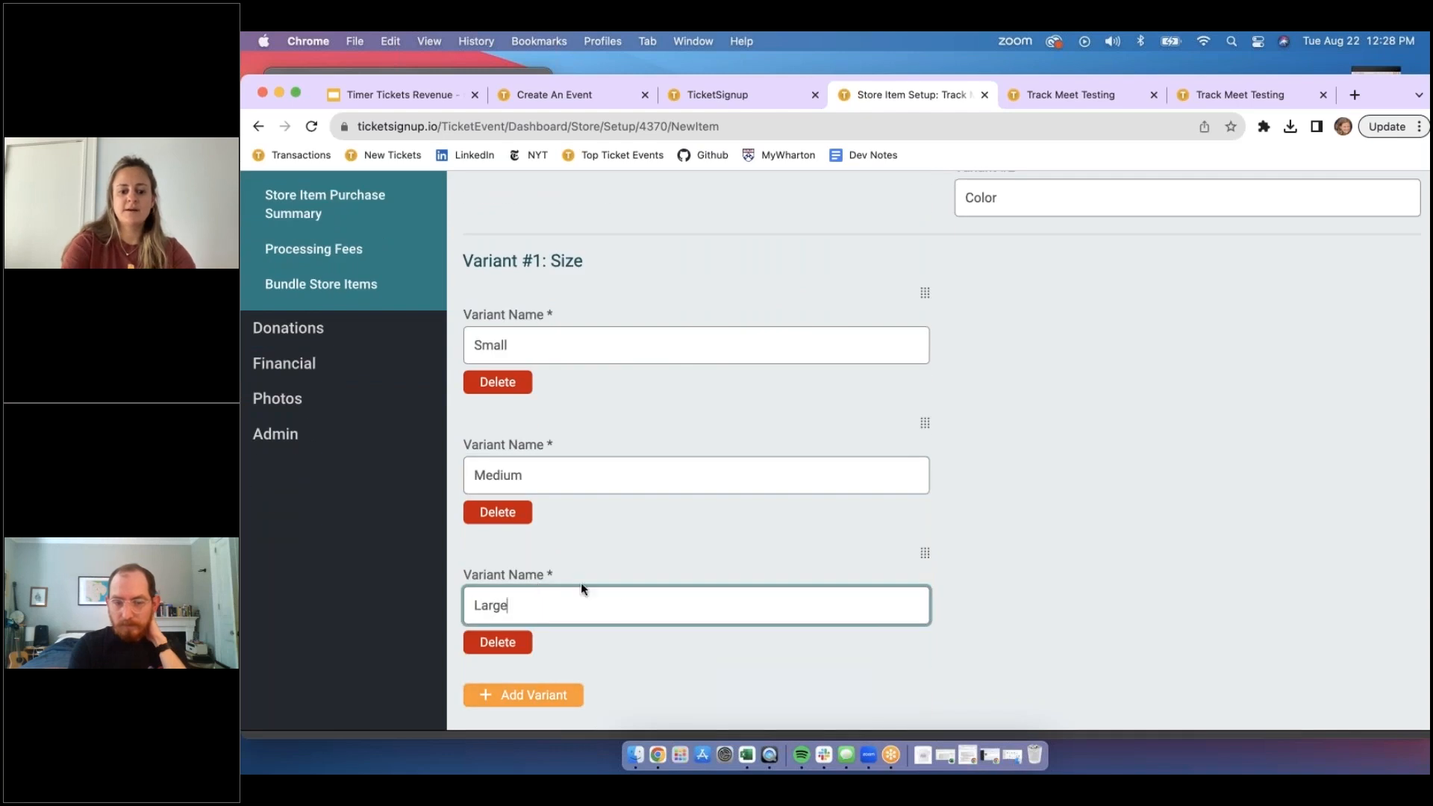
- Add the options Blue and White to the Color variant and save the Tshirt item
{"action": "scroll", "coordinate": [597, 597], "scroll_direction": "down", "scroll_amount": 7}
{"action": "left_click", "coordinate": [521, 464]}
{"action": "type", "text": "Blue"}
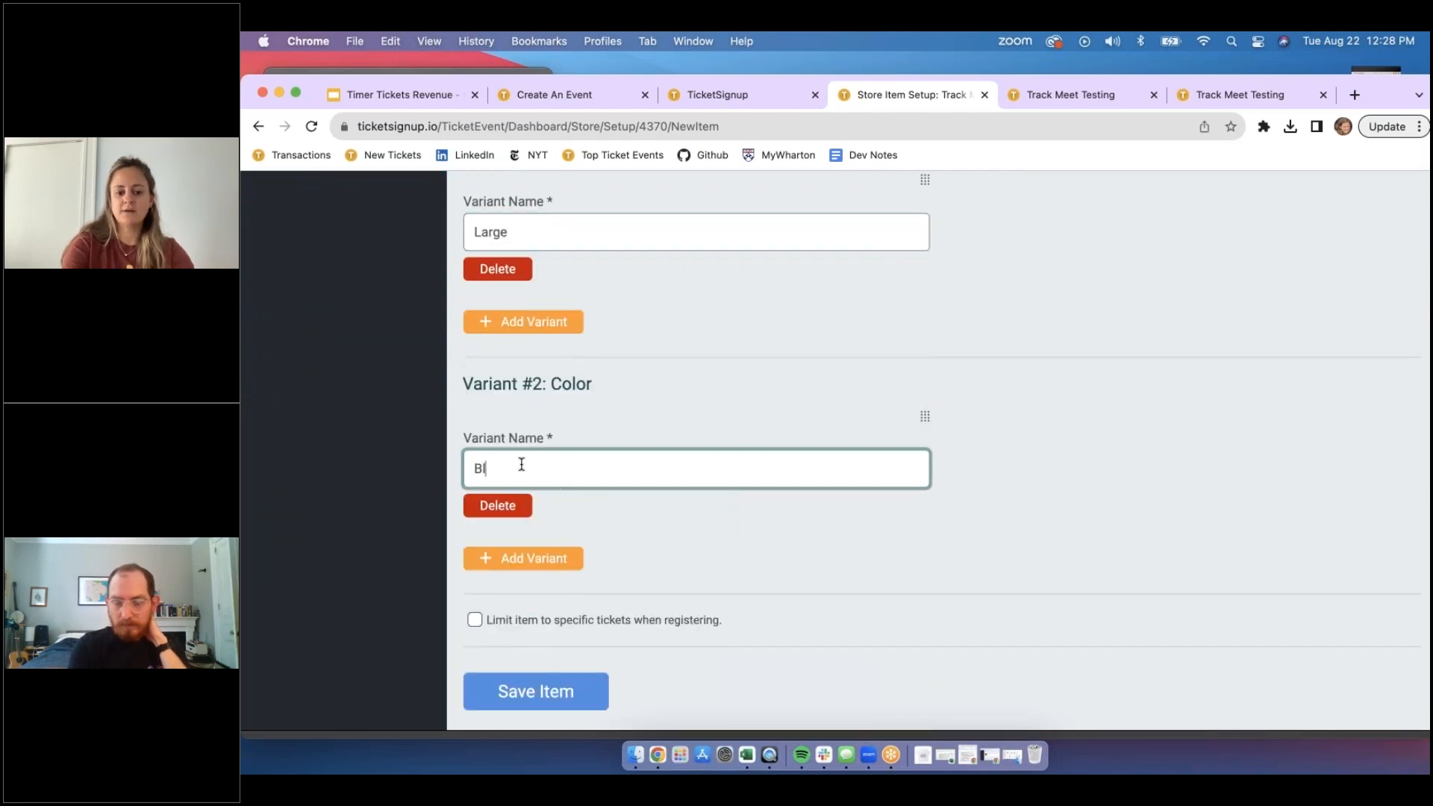
{"action": "left_click", "coordinate": [534, 570]}
{"action": "type", "text": "White"}
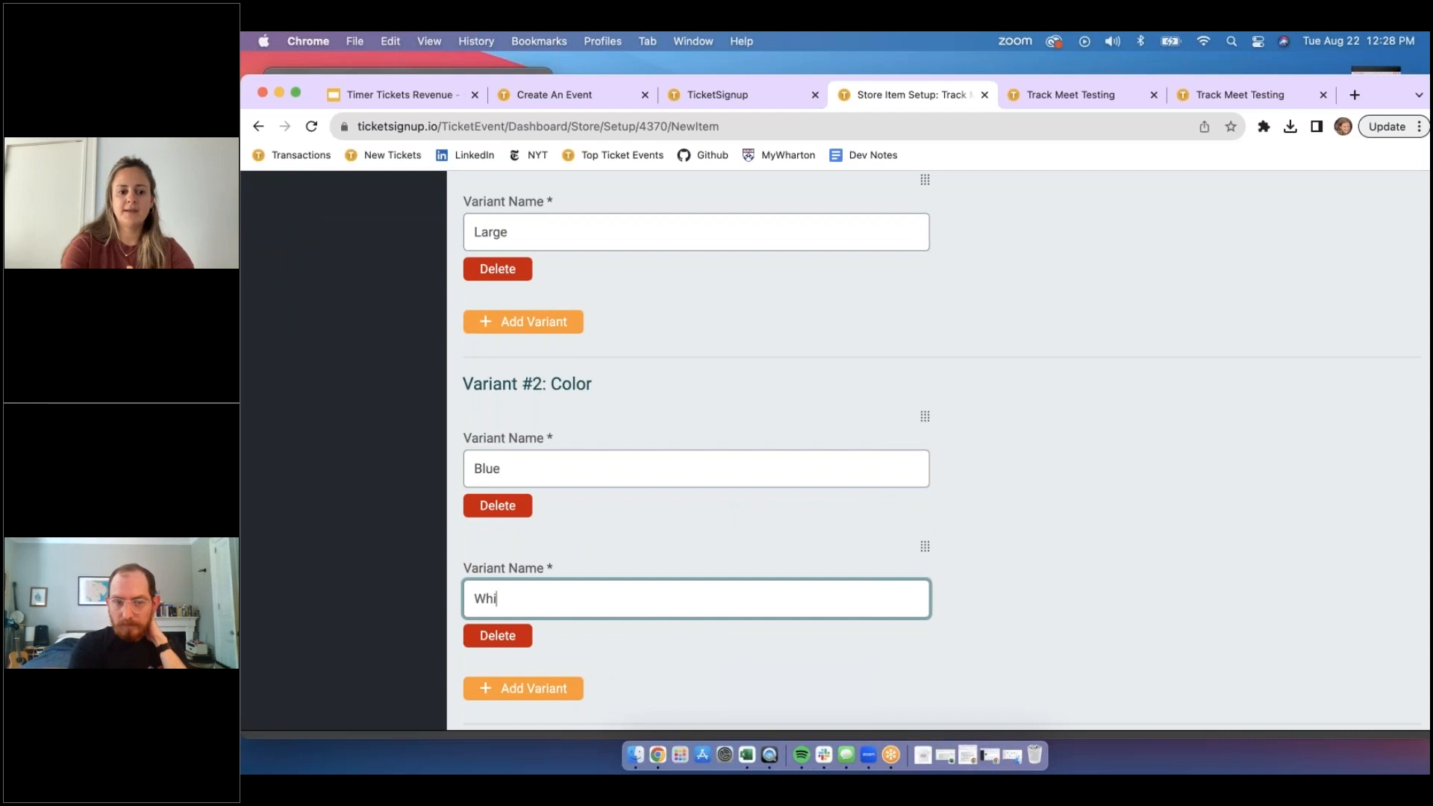
{"action": "scroll", "coordinate": [702, 633], "scroll_direction": "down", "scroll_amount": 4}
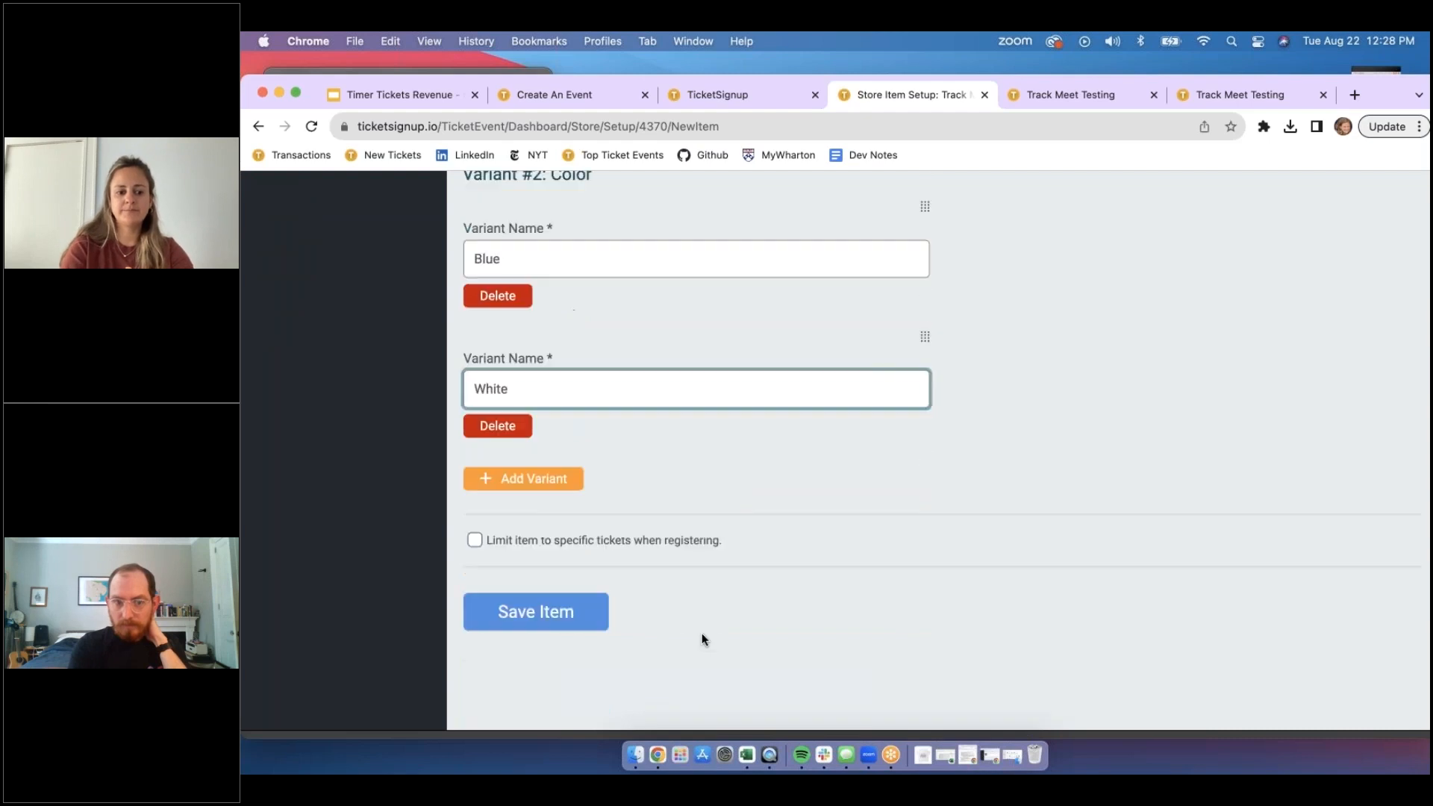
{"action": "left_click", "coordinate": [564, 609]}
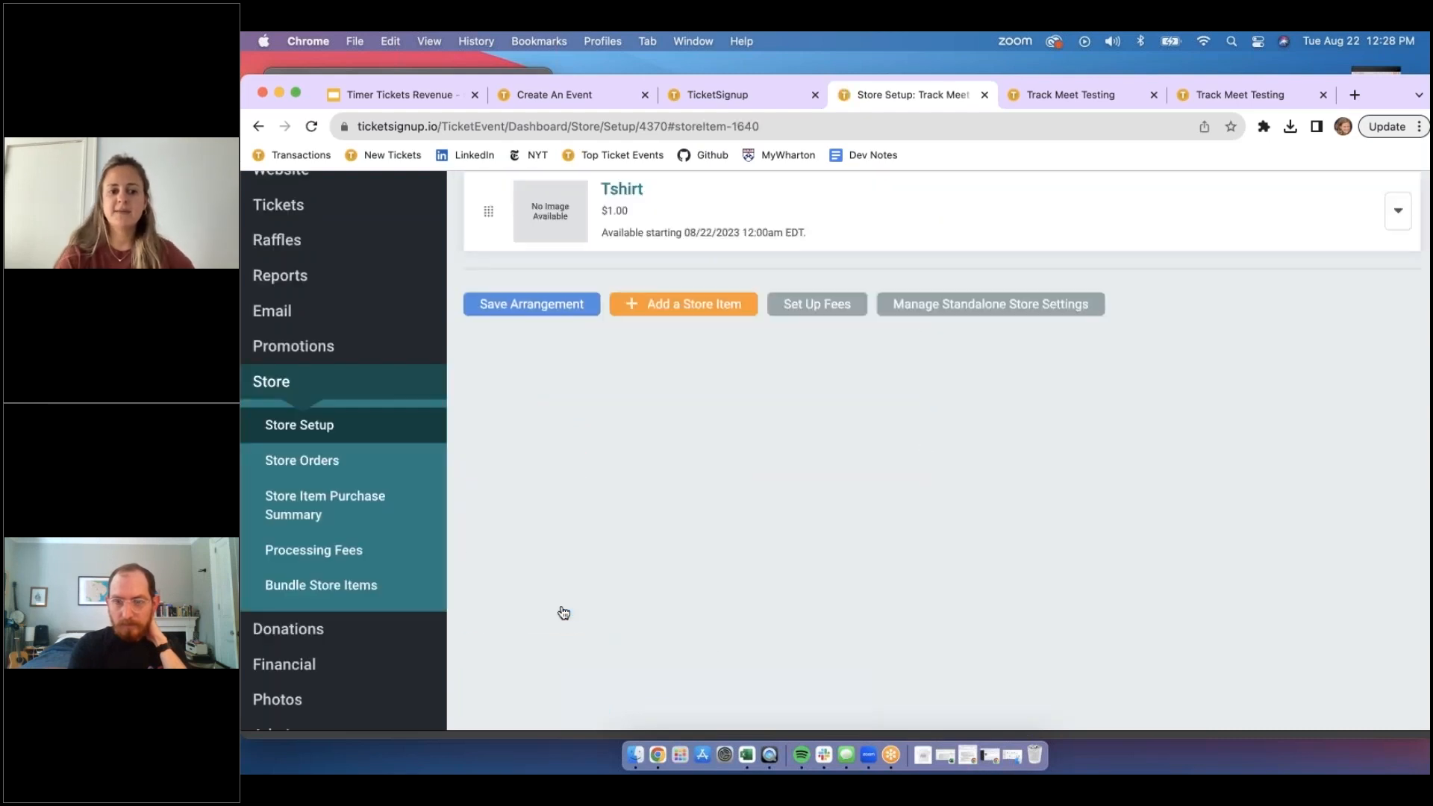
- Upload the white START T-shirt picture as the Tshirt's display image and save the item
{"action": "left_click", "coordinate": [1396, 350]}
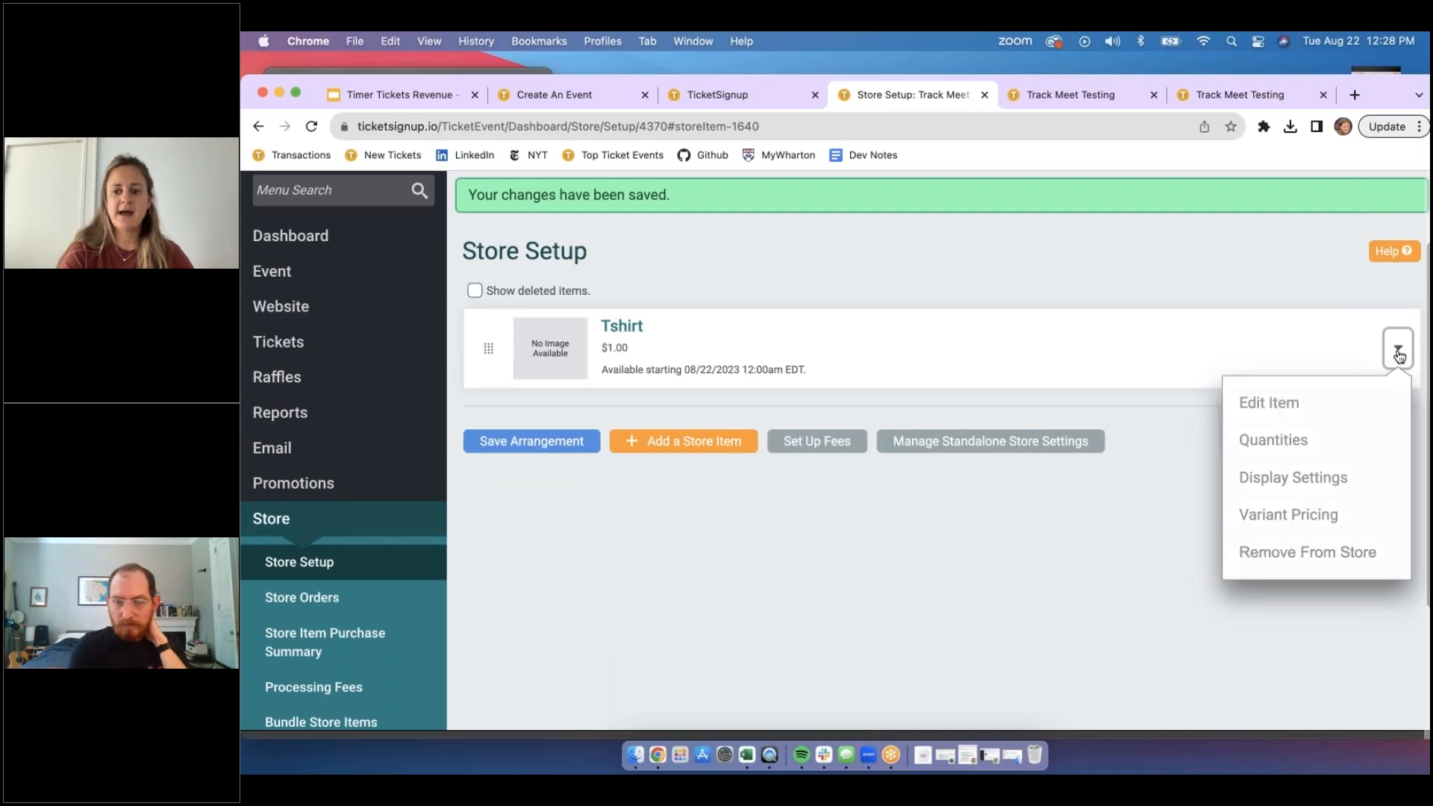
{"action": "left_click", "coordinate": [1305, 484]}
{"action": "left_click", "coordinate": [789, 384]}
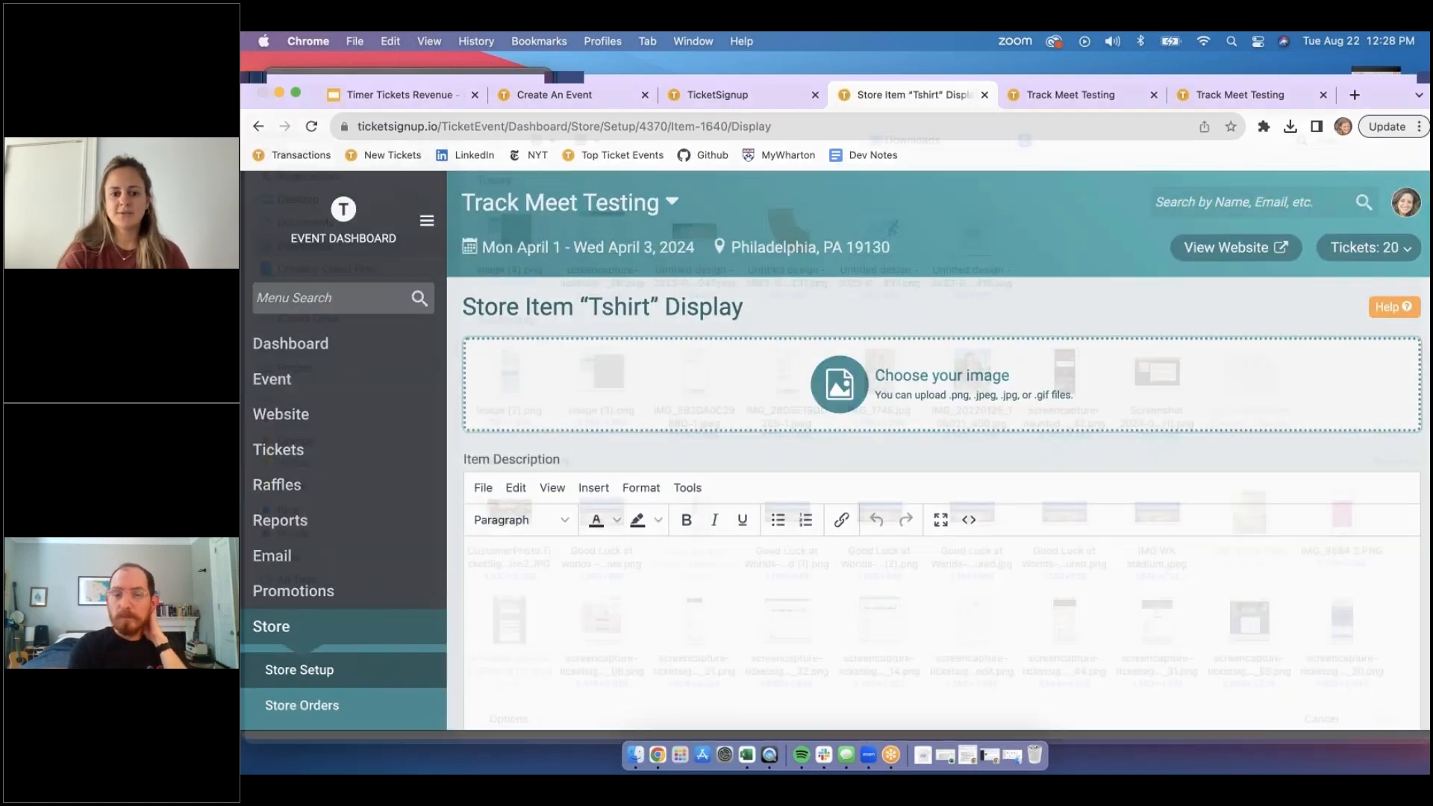
{"action": "double_click", "coordinate": [970, 231]}
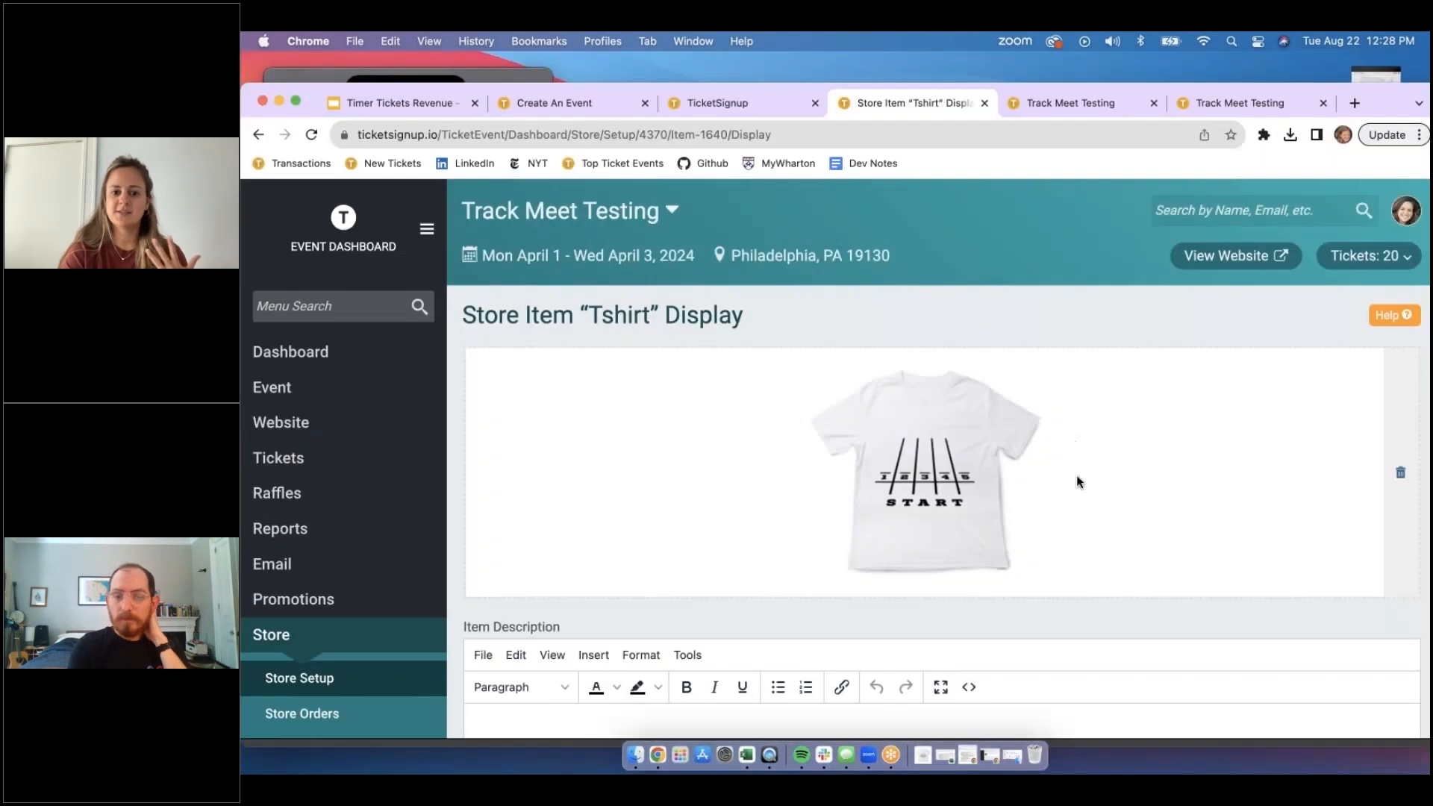
{"action": "scroll", "coordinate": [1077, 474], "scroll_direction": "down", "scroll_amount": 1}
{"action": "scroll", "coordinate": [1077, 474], "scroll_direction": "down", "scroll_amount": 5}
{"action": "left_click", "coordinate": [498, 523]}
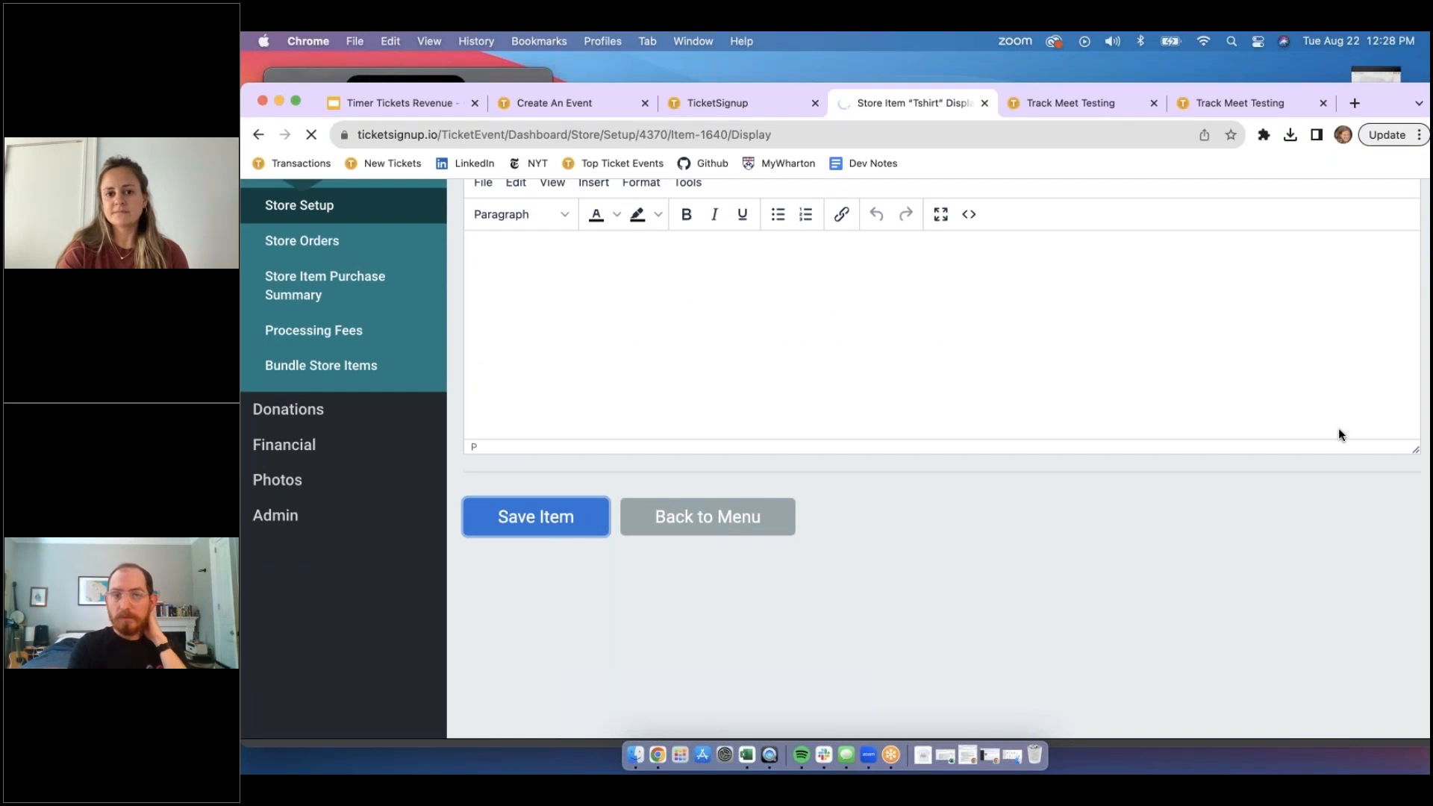
- Review the Tshirt's order, ticket and per-variant quantity limits, and return to the store setup without changing them
{"action": "scroll", "coordinate": [1366, 366], "scroll_direction": "up", "scroll_amount": 2}
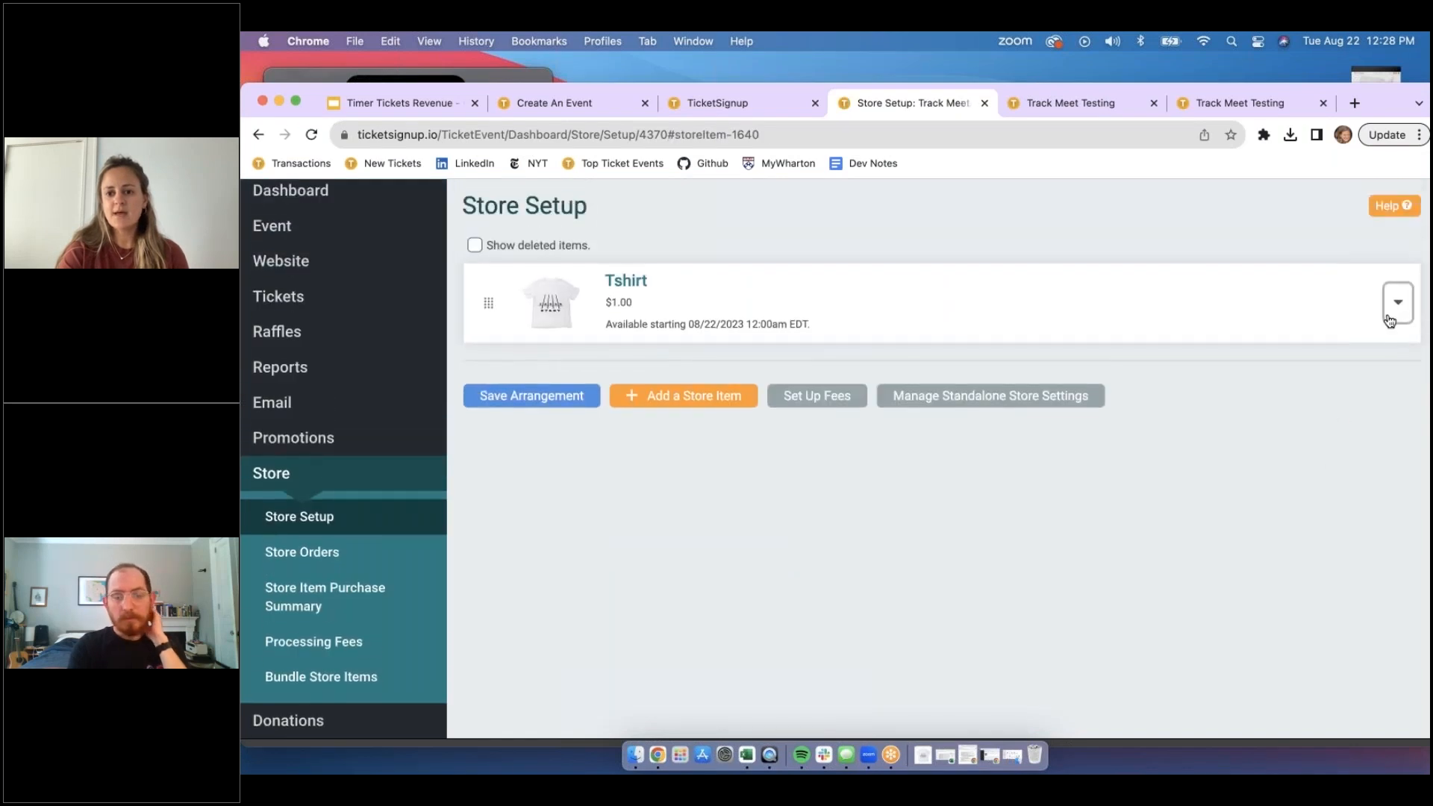
{"action": "left_click", "coordinate": [1397, 302]}
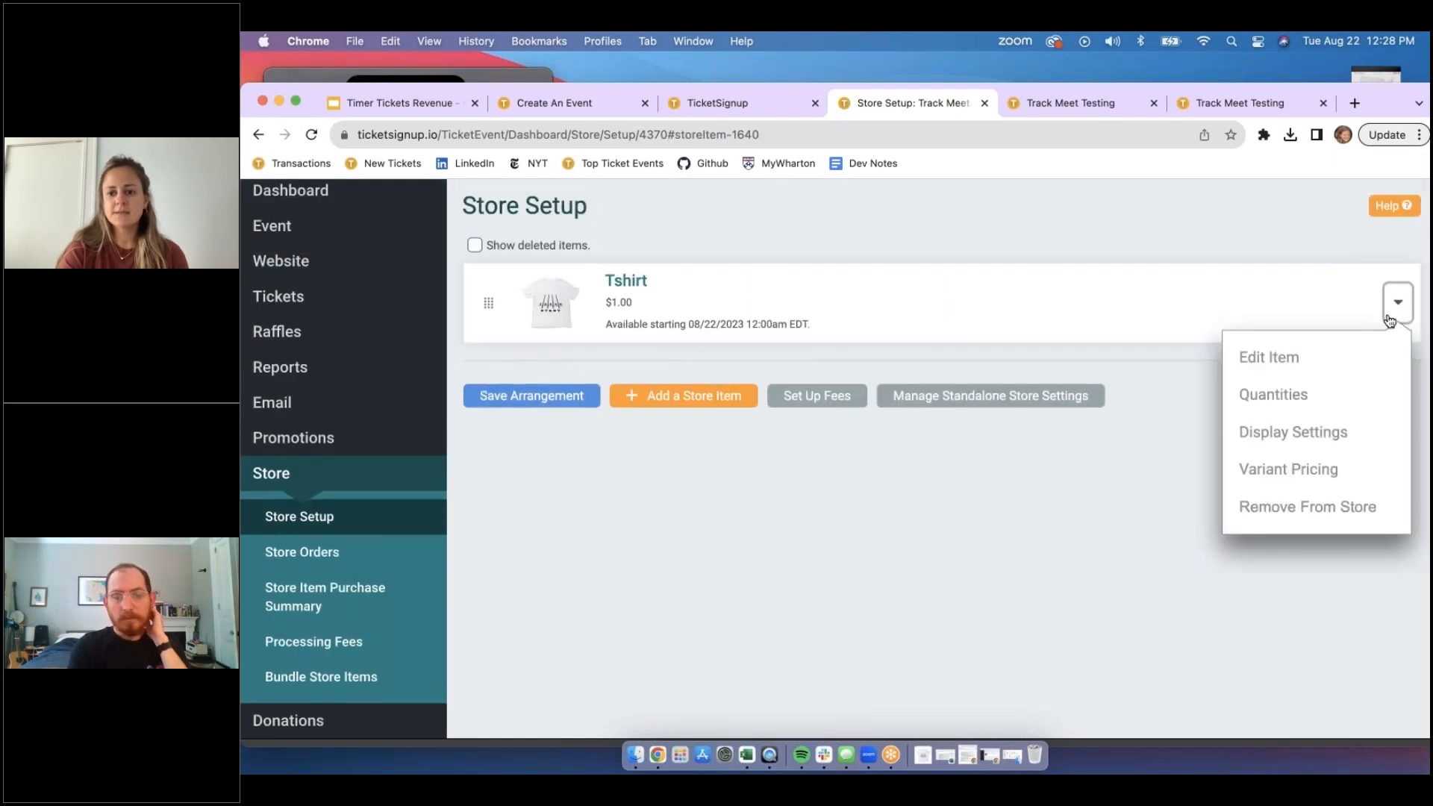
{"action": "left_click", "coordinate": [1325, 397]}
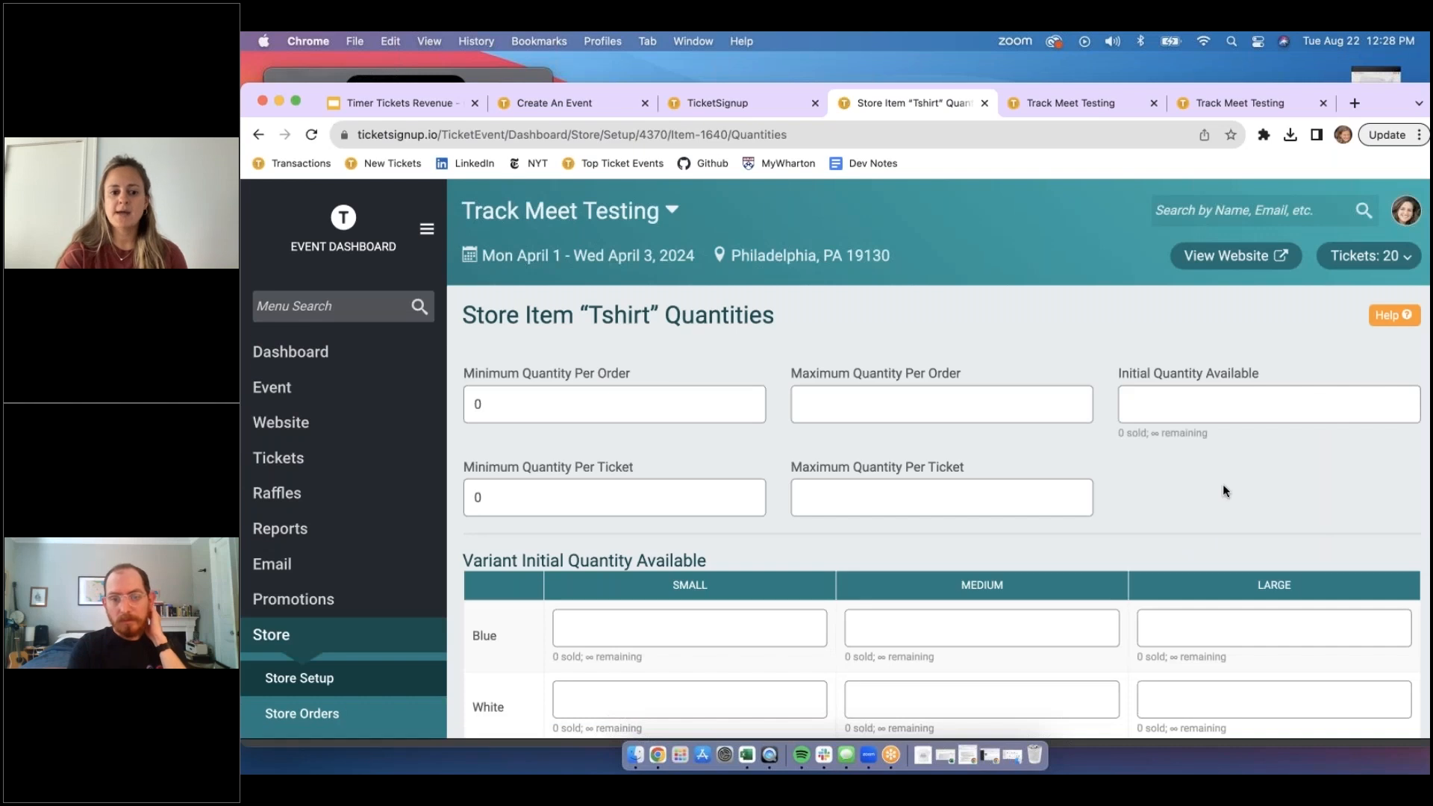
{"action": "scroll", "coordinate": [1223, 484], "scroll_direction": "down", "scroll_amount": 3}
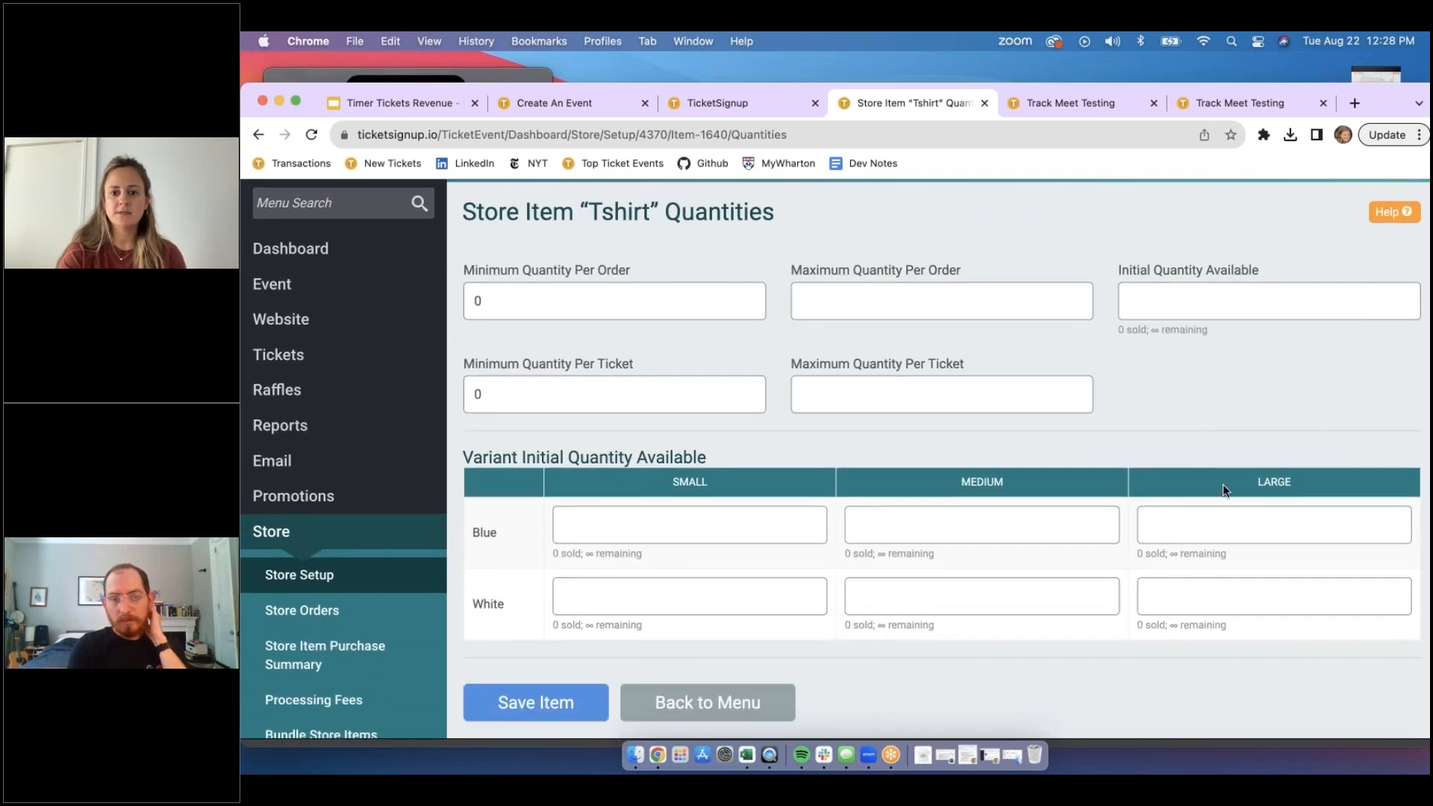
{"action": "scroll", "coordinate": [1223, 484], "scroll_direction": "down", "scroll_amount": 1}
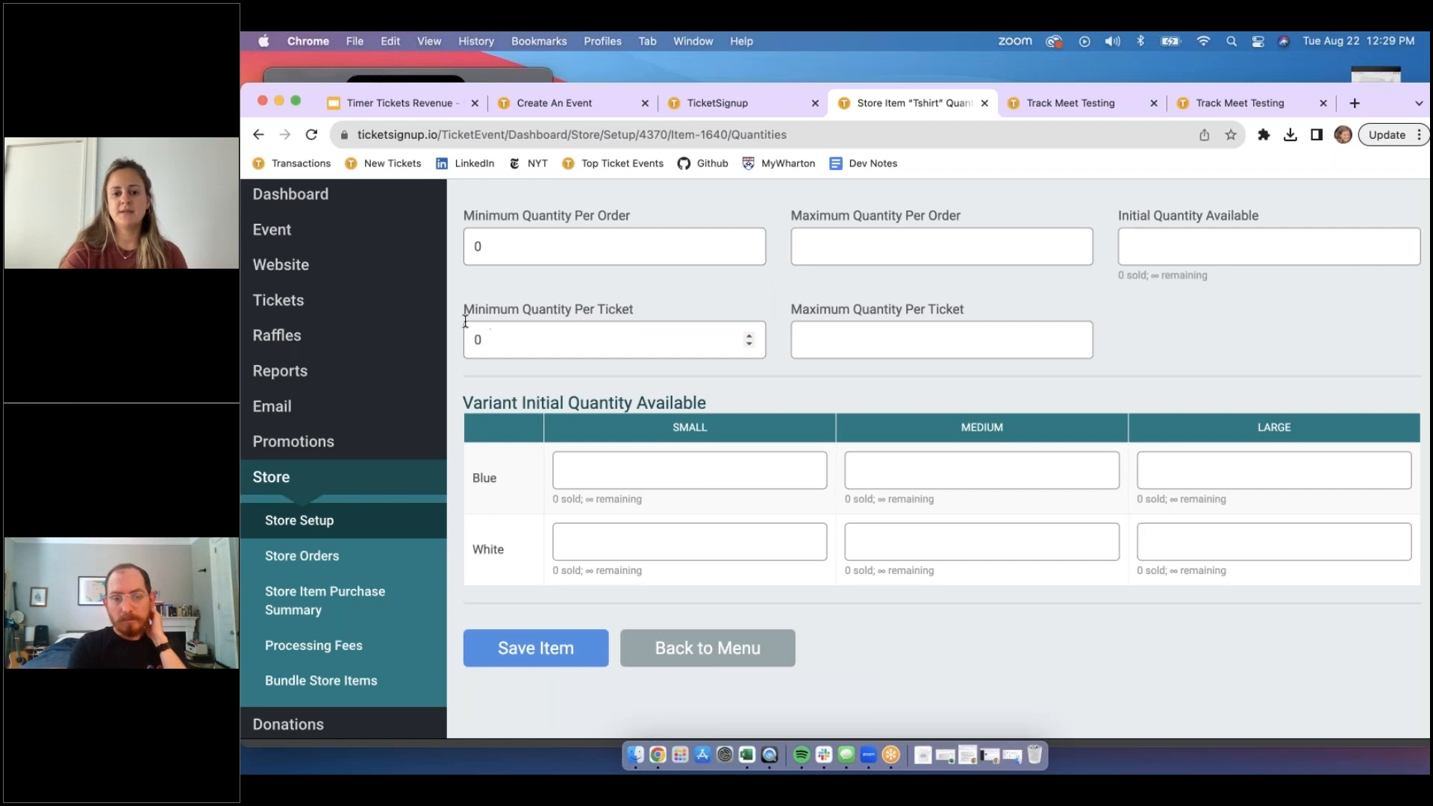
{"action": "left_click", "coordinate": [257, 134]}
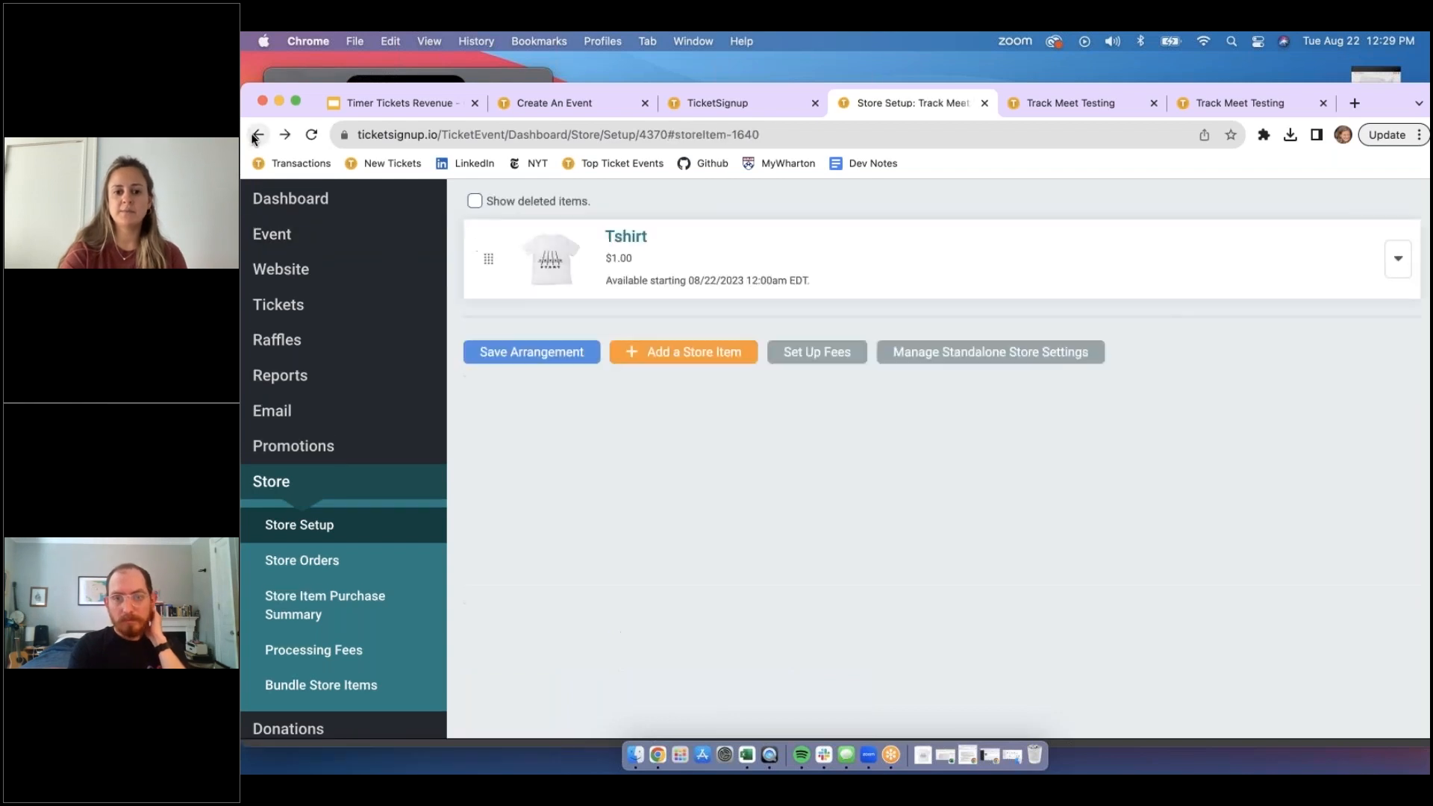
- Set the Tshirt's variant price to $3.00 for small blue and $2 for small white, and save the pricing
{"action": "left_click", "coordinate": [1394, 377]}
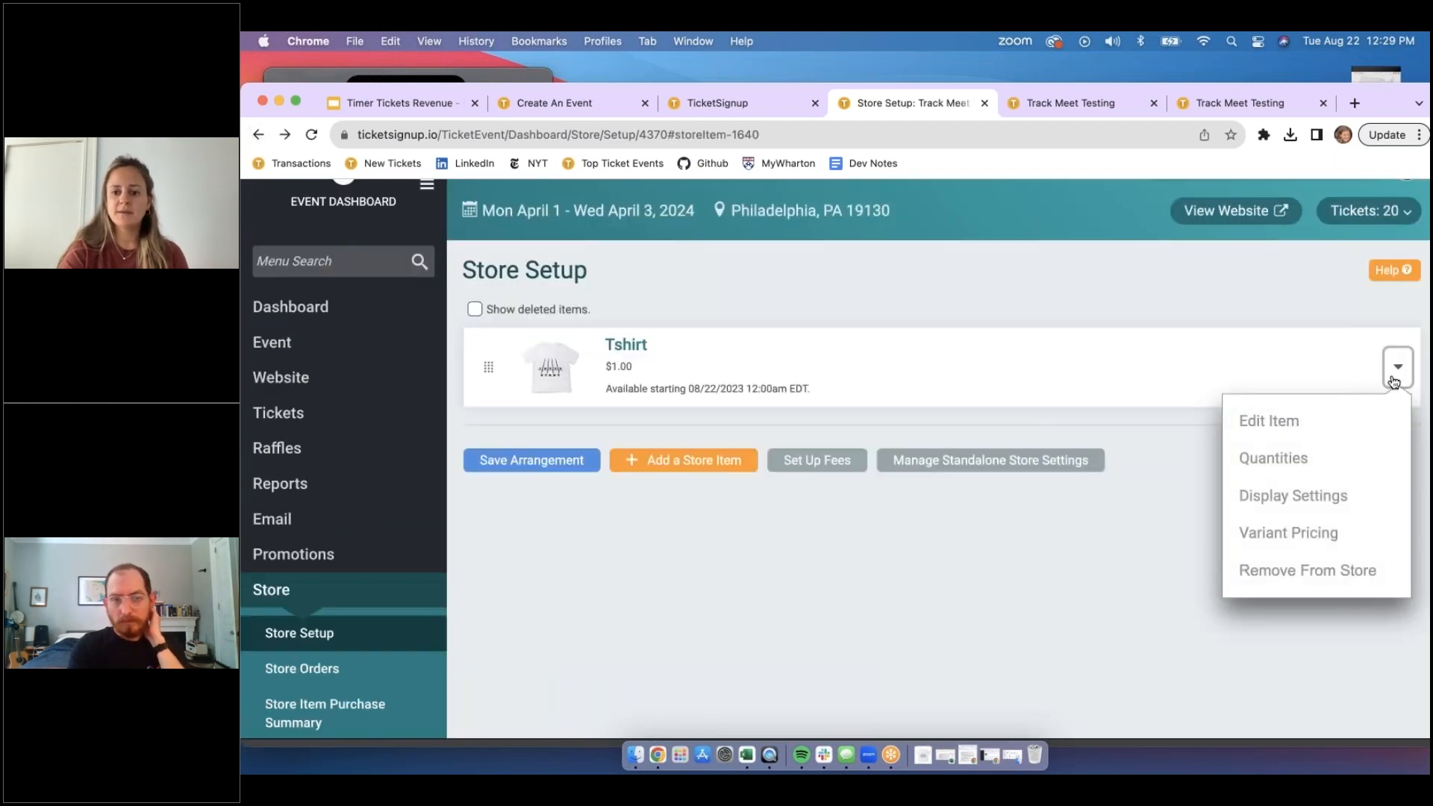
{"action": "left_click", "coordinate": [1287, 546]}
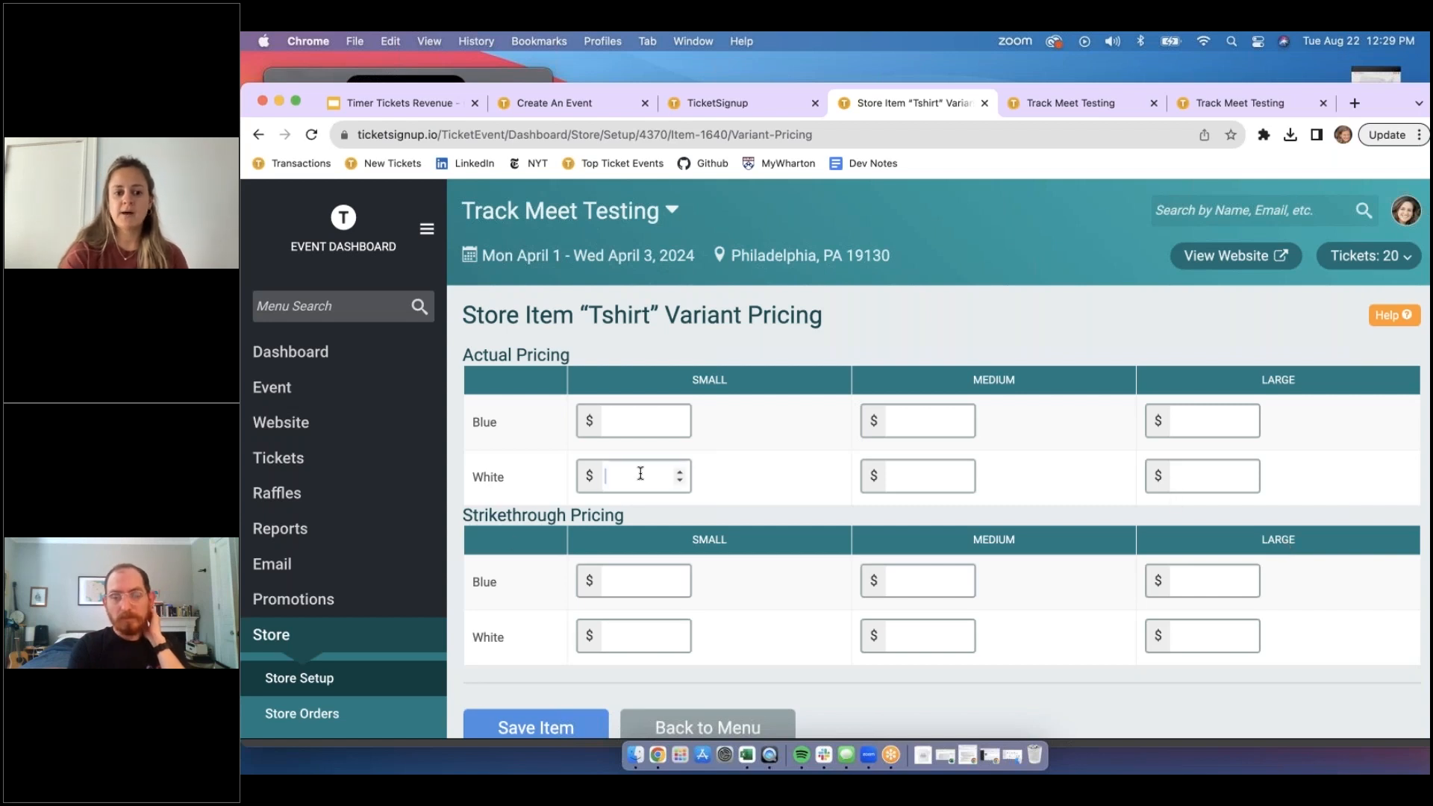
{"action": "left_click", "coordinate": [634, 422]}
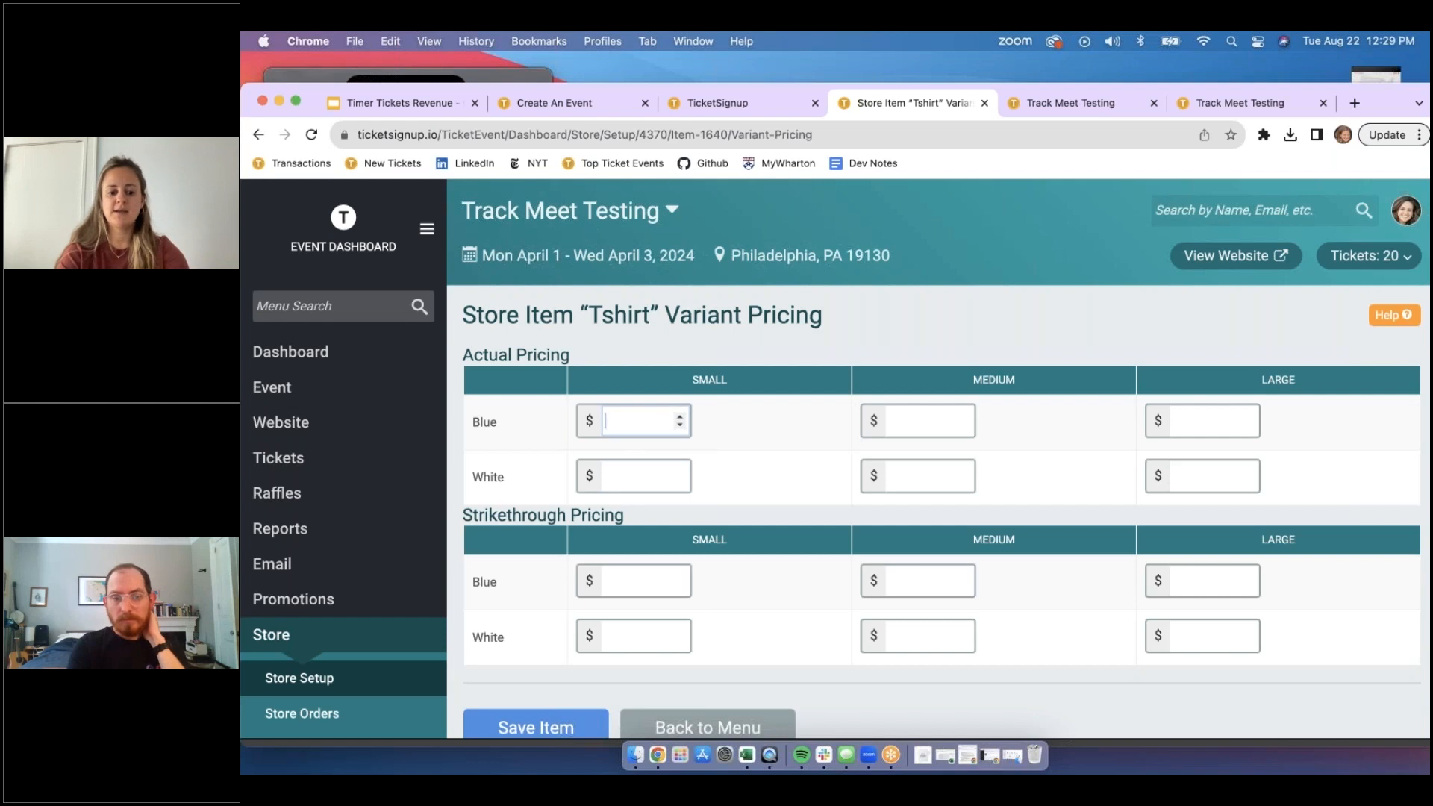
{"action": "type", "text": "3.00"}
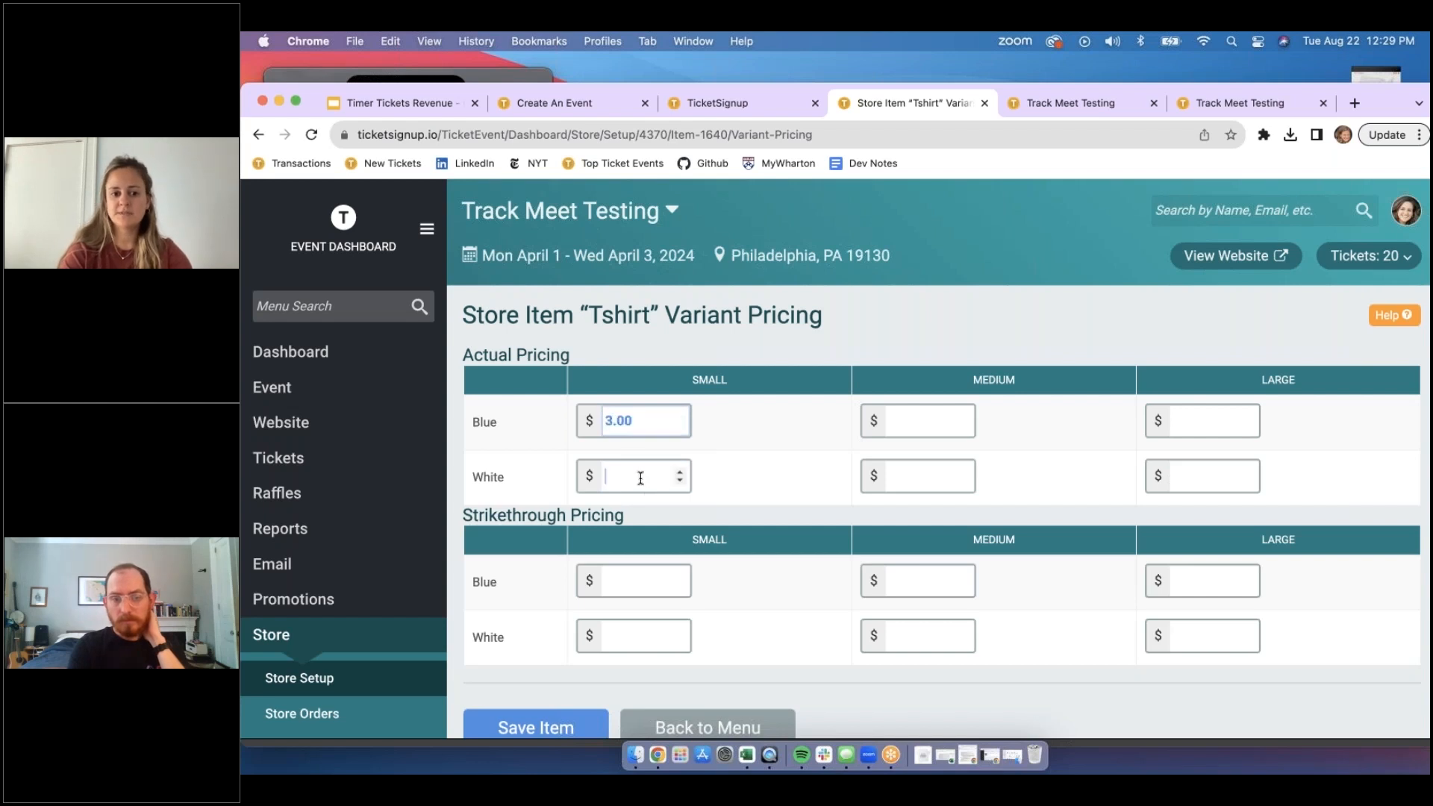
{"action": "left_click", "coordinate": [641, 479]}
{"action": "type", "text": "2"}
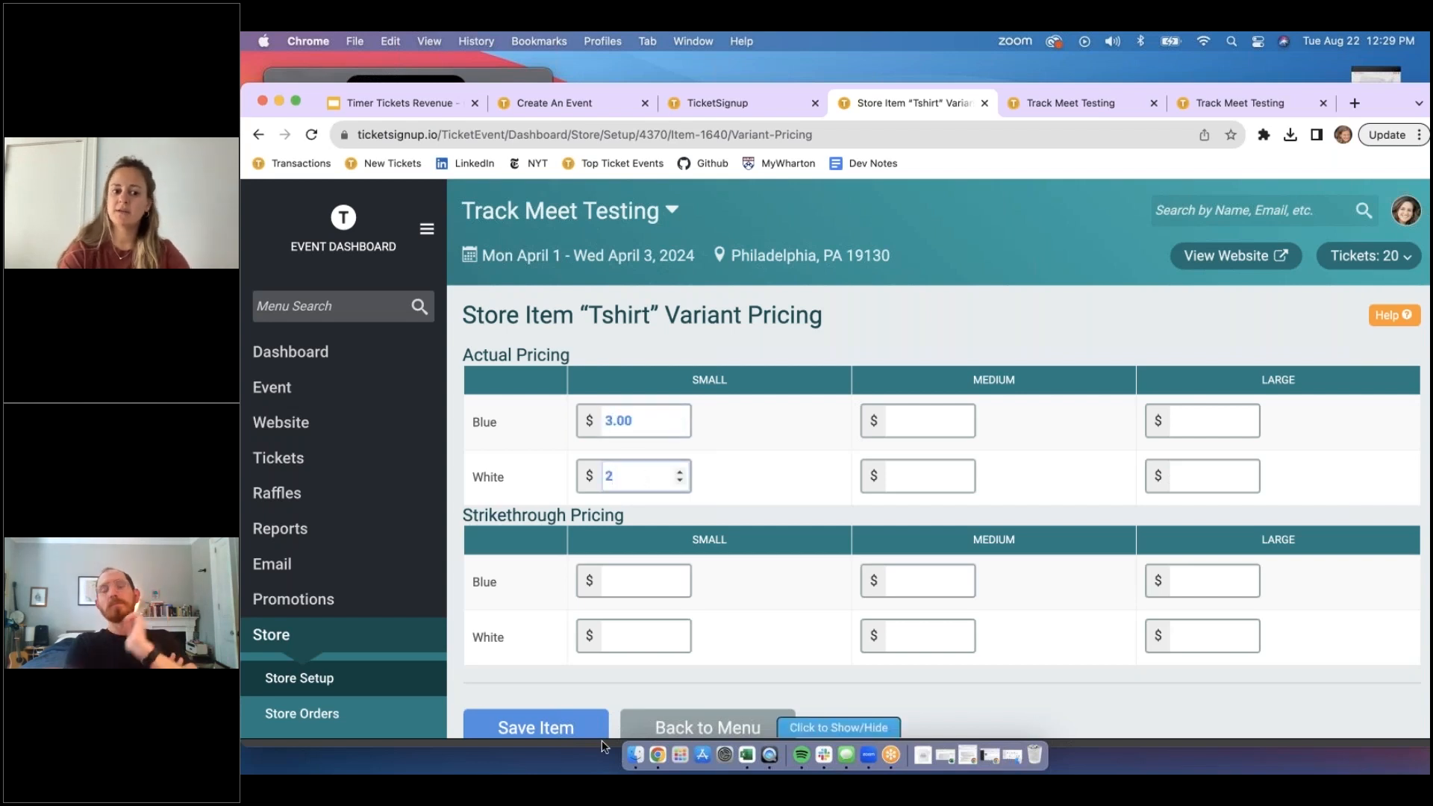
{"action": "left_click", "coordinate": [549, 728]}
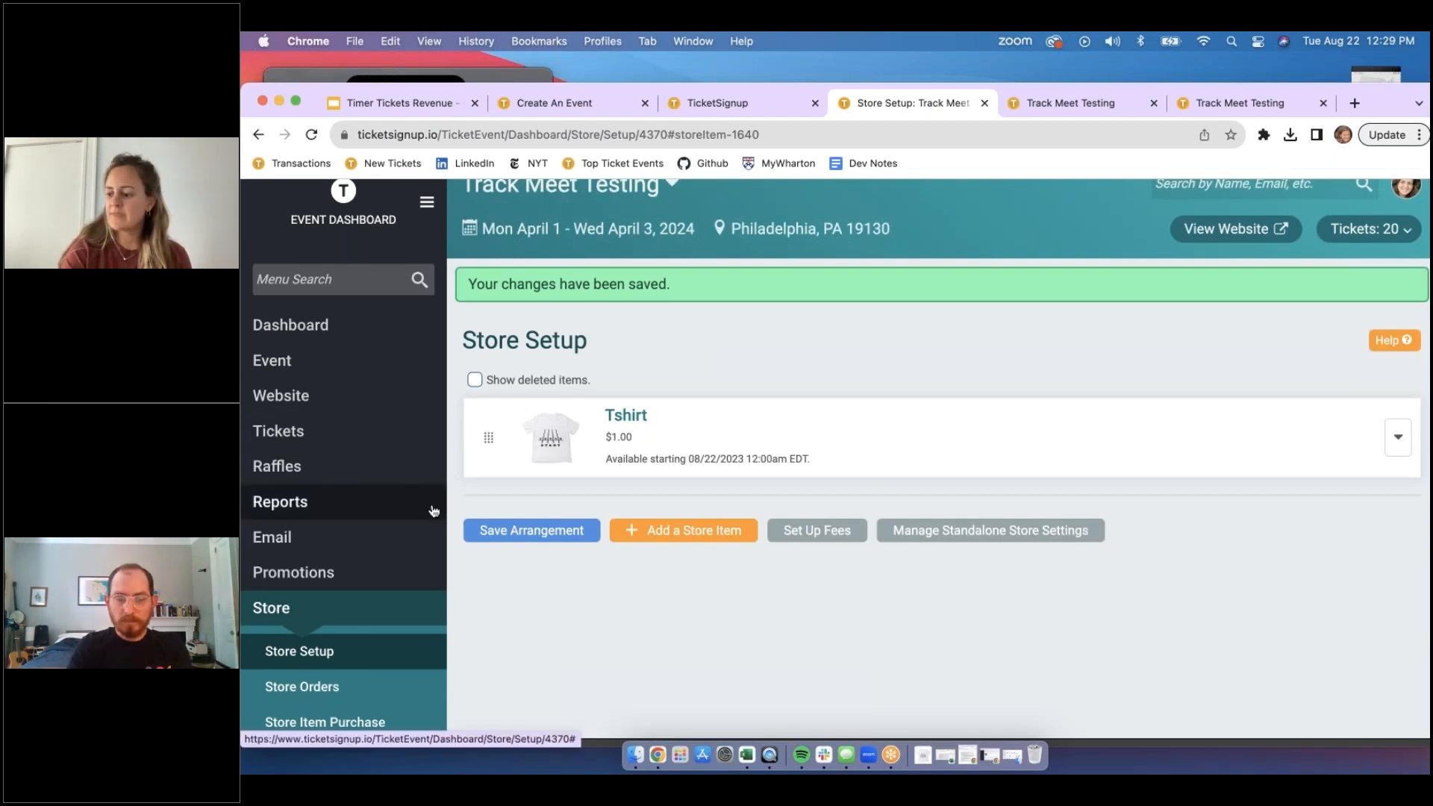
- Open the event's coupon list and select the coupon code "free"
{"action": "scroll", "coordinate": [434, 511], "scroll_direction": "down", "scroll_amount": 5}
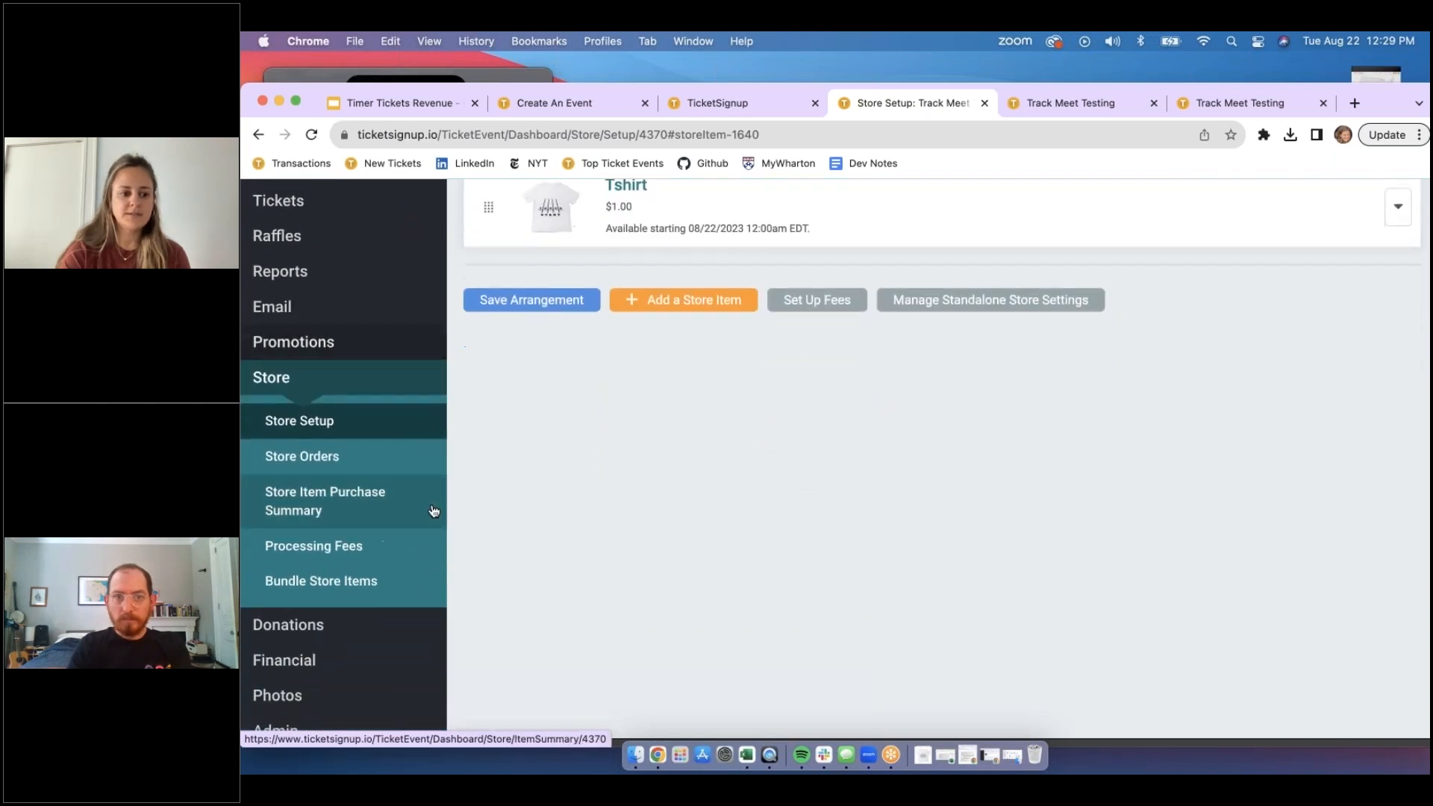
{"action": "left_click", "coordinate": [297, 618]}
{"action": "scroll", "coordinate": [302, 646], "scroll_direction": "down", "scroll_amount": 3}
{"action": "left_click", "coordinate": [305, 651]}
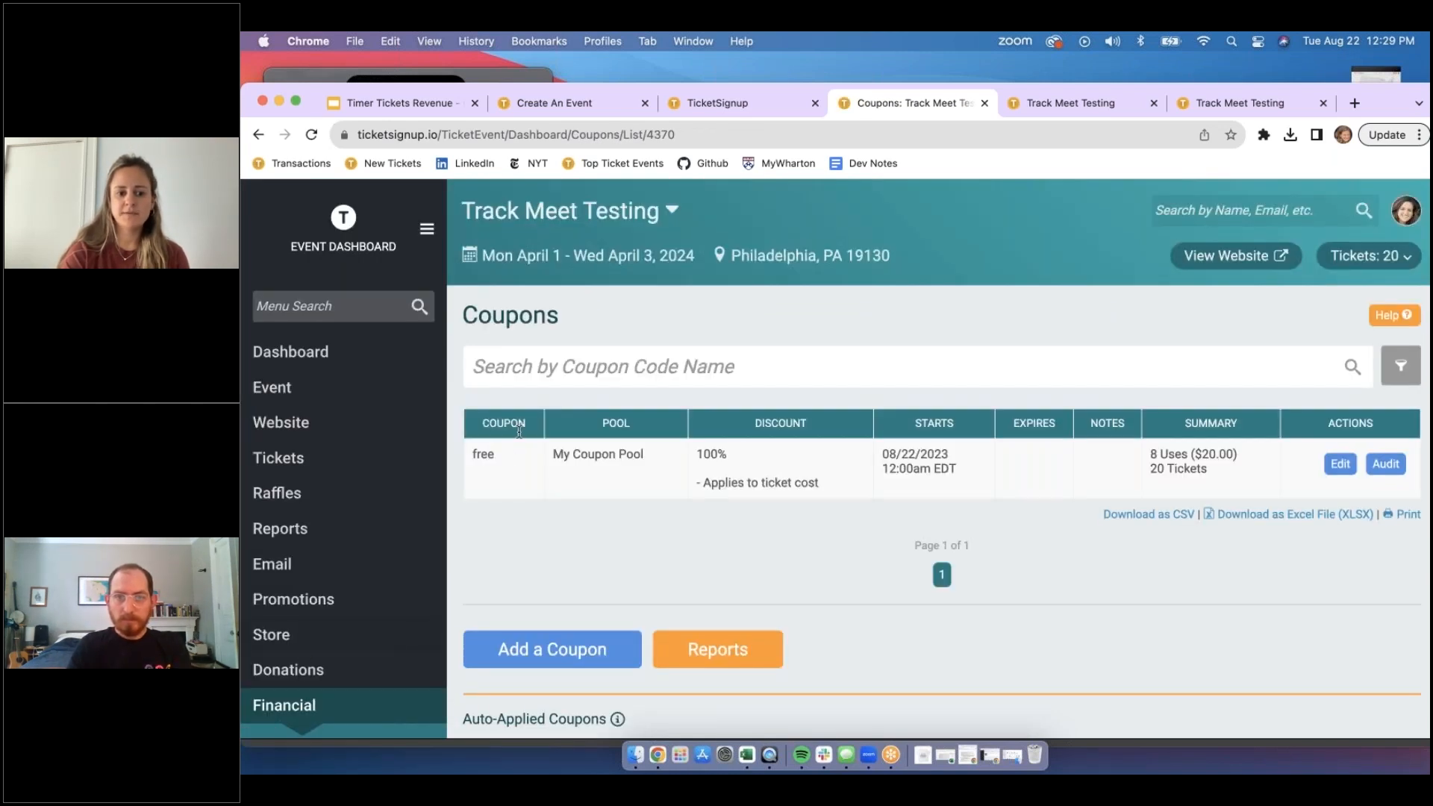
{"action": "double_click", "coordinate": [478, 457]}
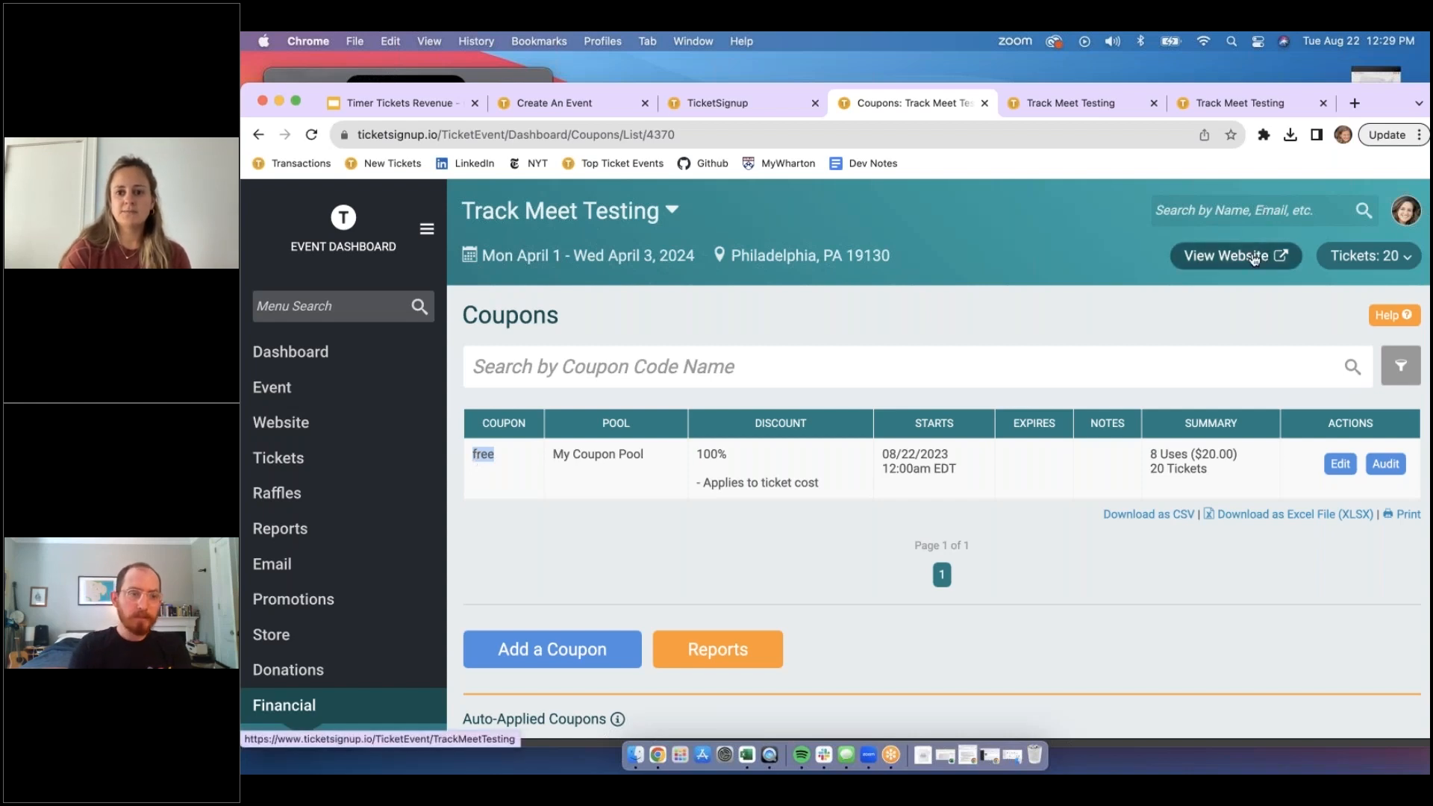
{"action": "left_click", "coordinate": [344, 39]}
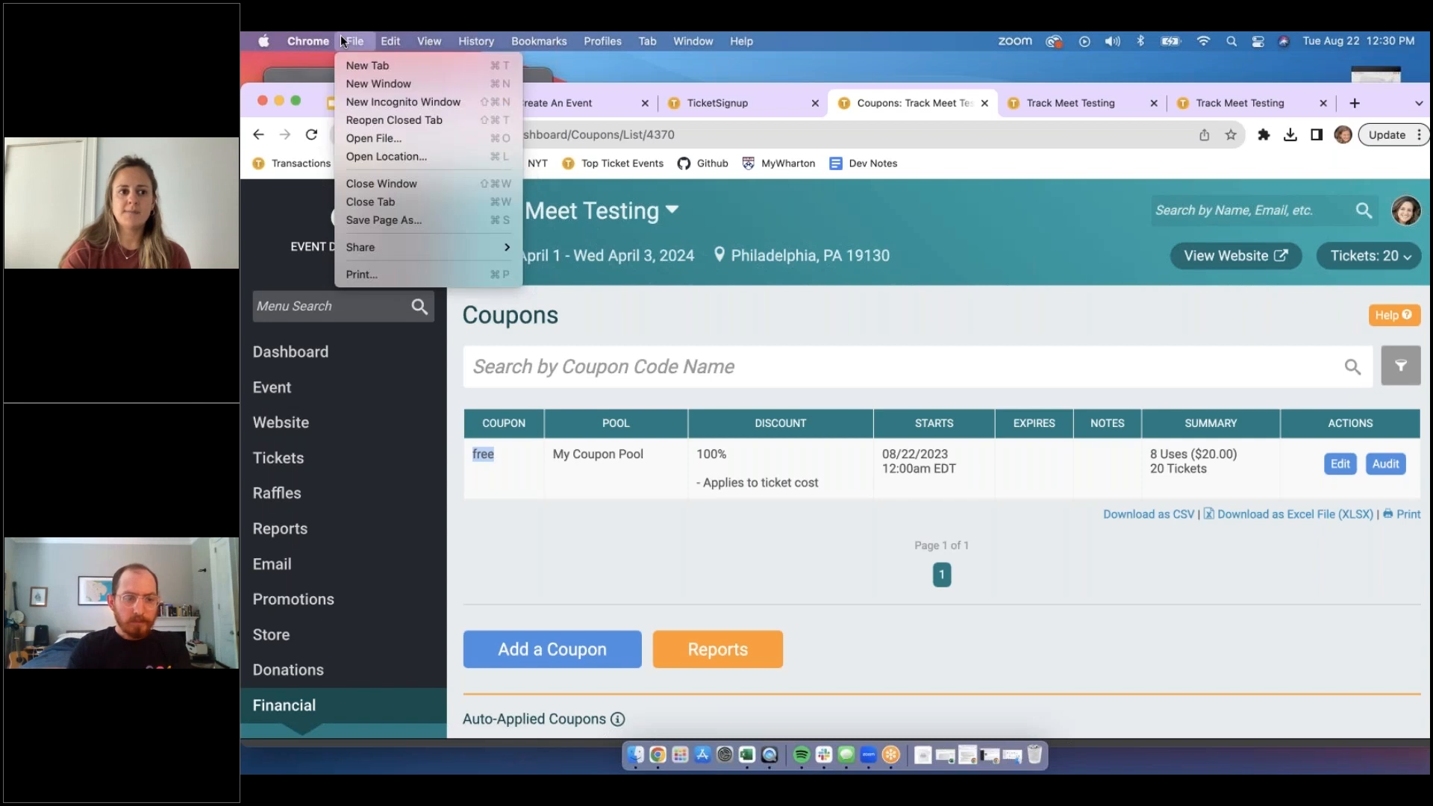
{"action": "left_click", "coordinate": [405, 105]}
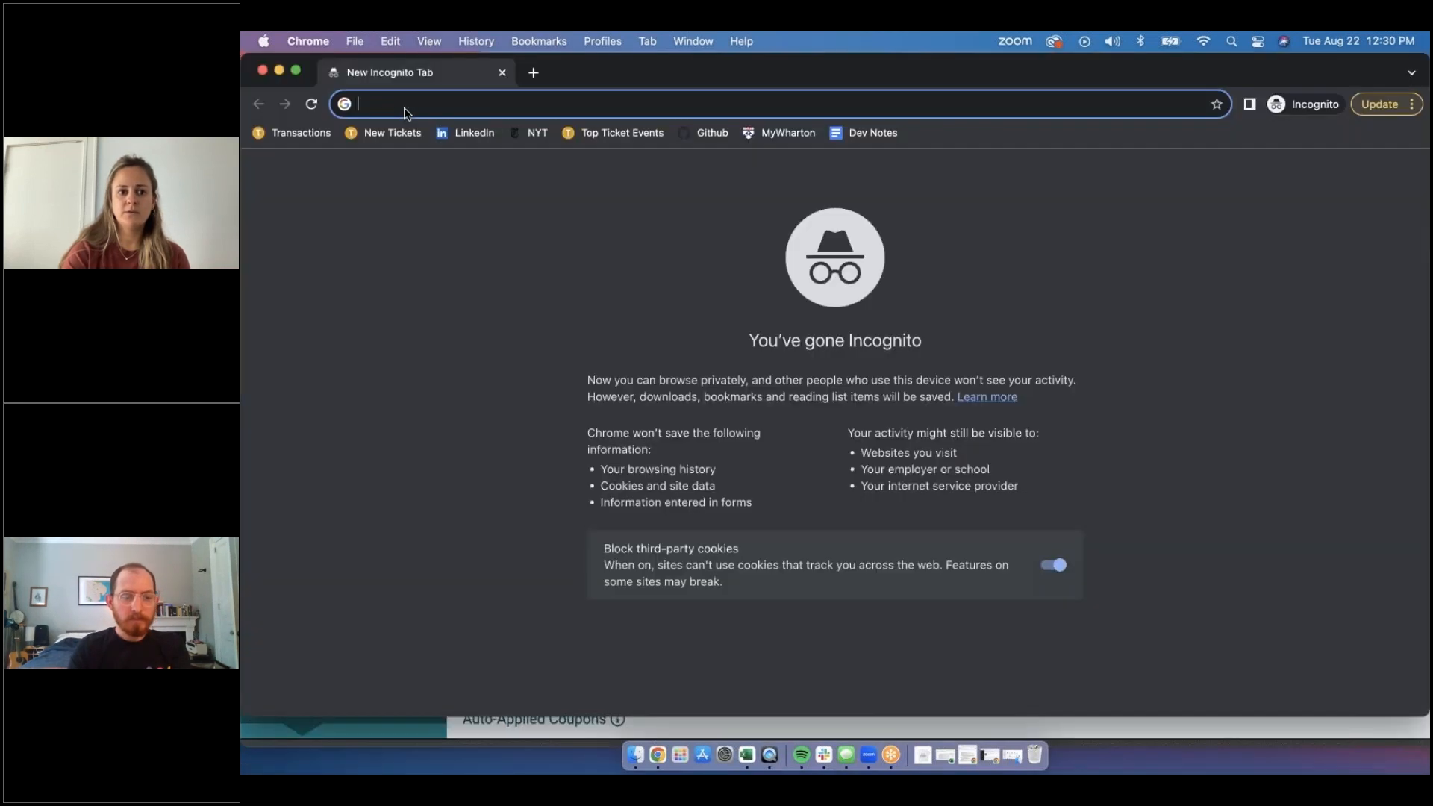
{"action": "key", "text": "super+w"}
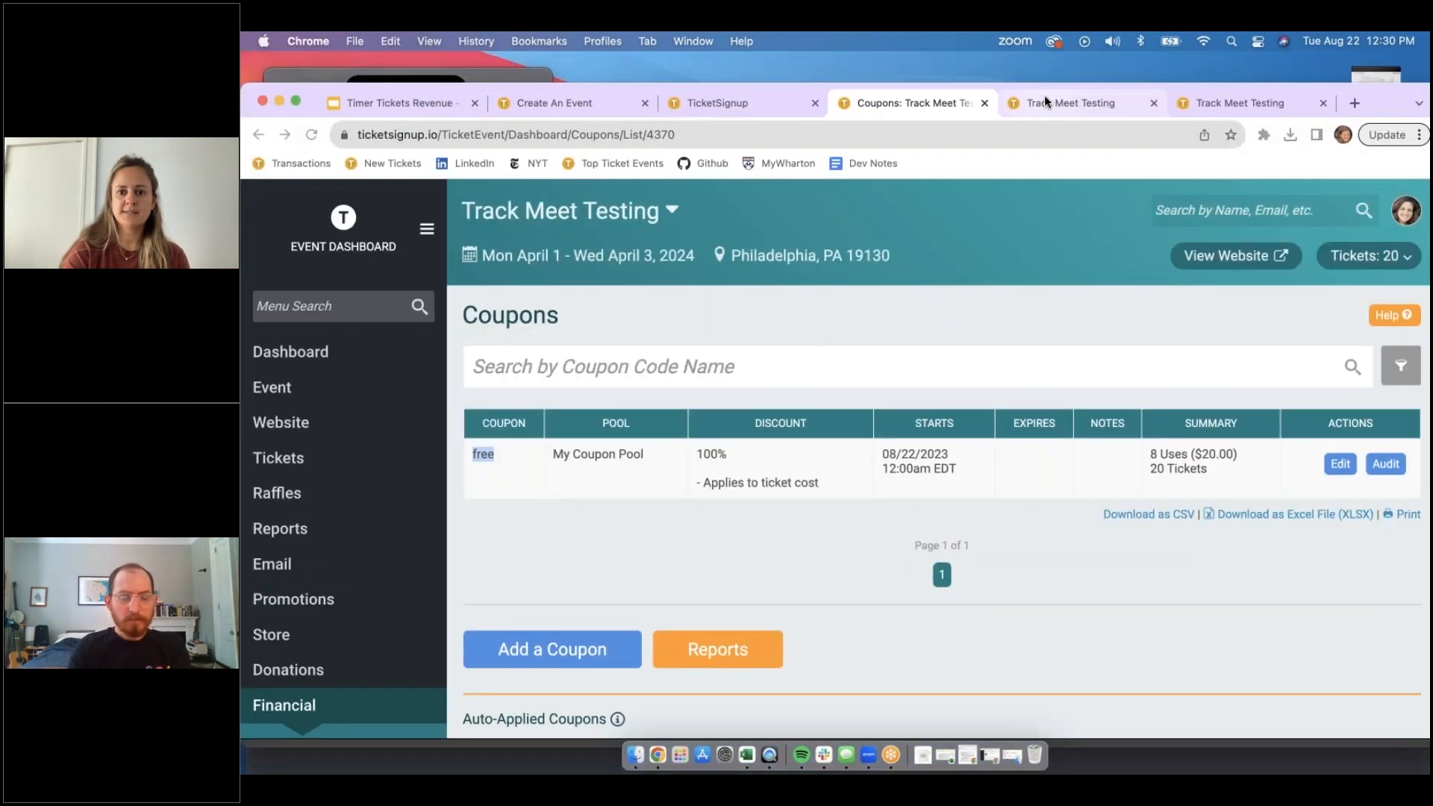
- Open the Track Meet Testing event website in a new Incognito window
{"action": "left_click", "coordinate": [1045, 99]}
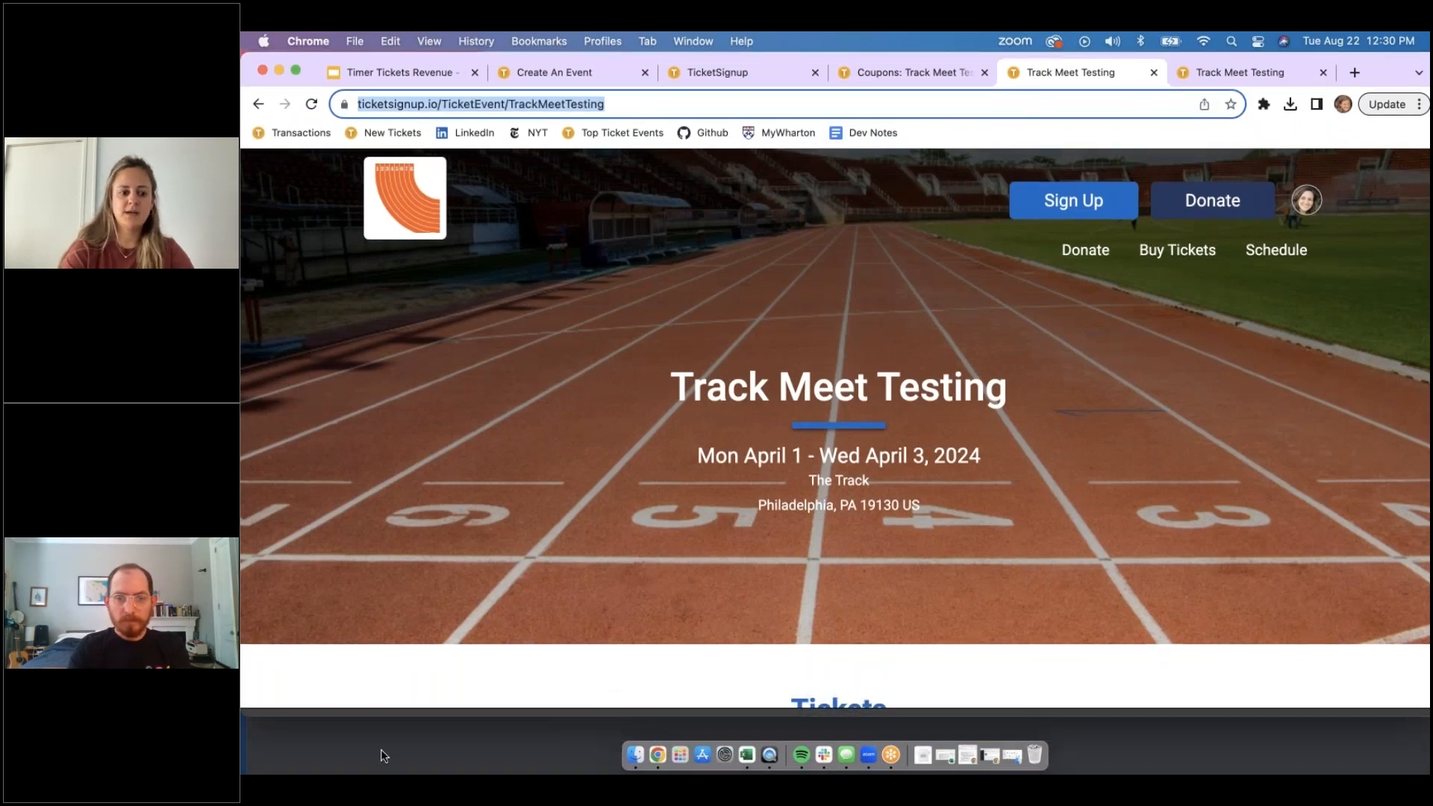
{"action": "key", "text": "super+shift+n"}
{"action": "left_click_drag", "start_coordinate": [687, 190], "coordinate": [675, 122]}
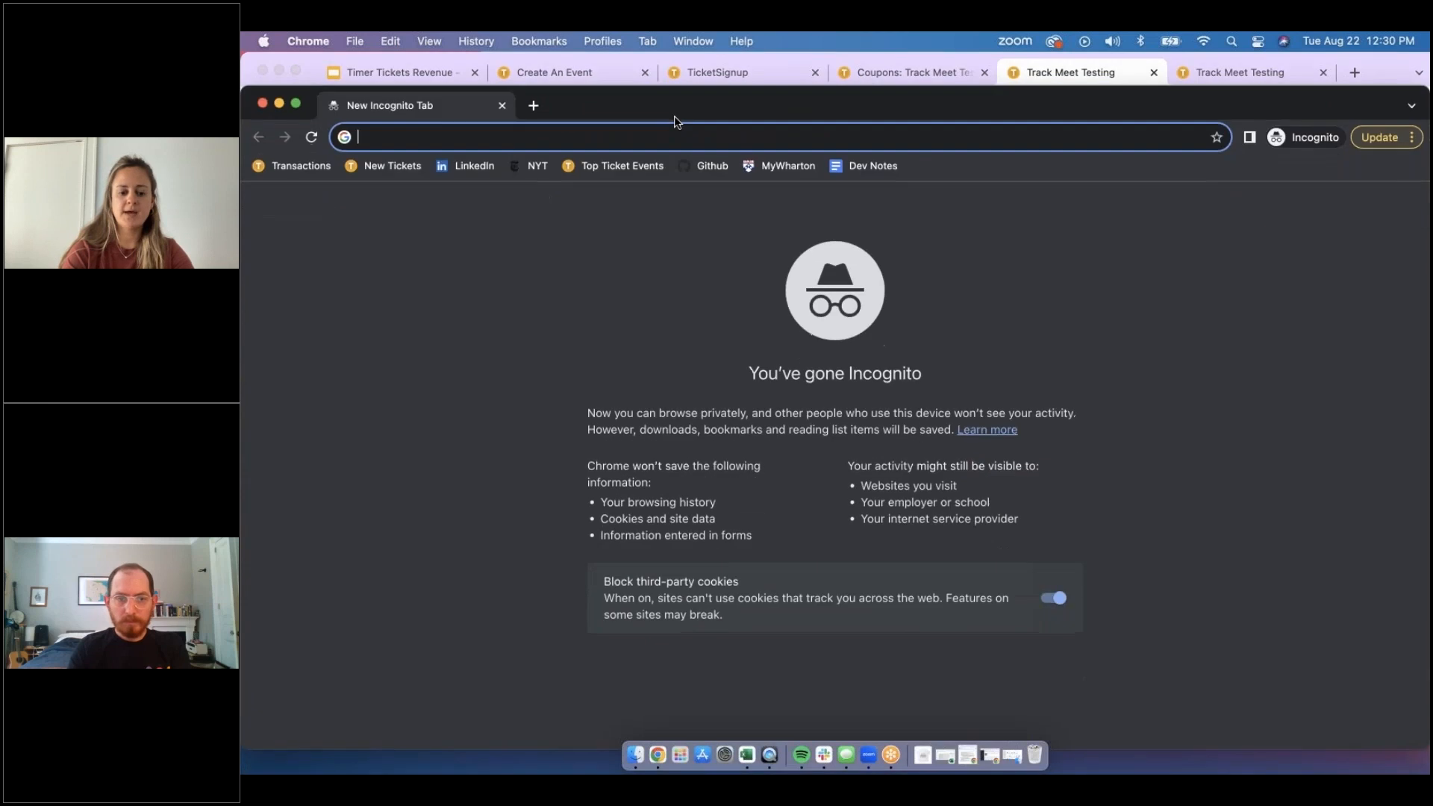
{"action": "type", "text": "https://www.ticketsignup.io/TicketEvent/TrackMeetTesting"}
{"action": "key", "text": "Return"}
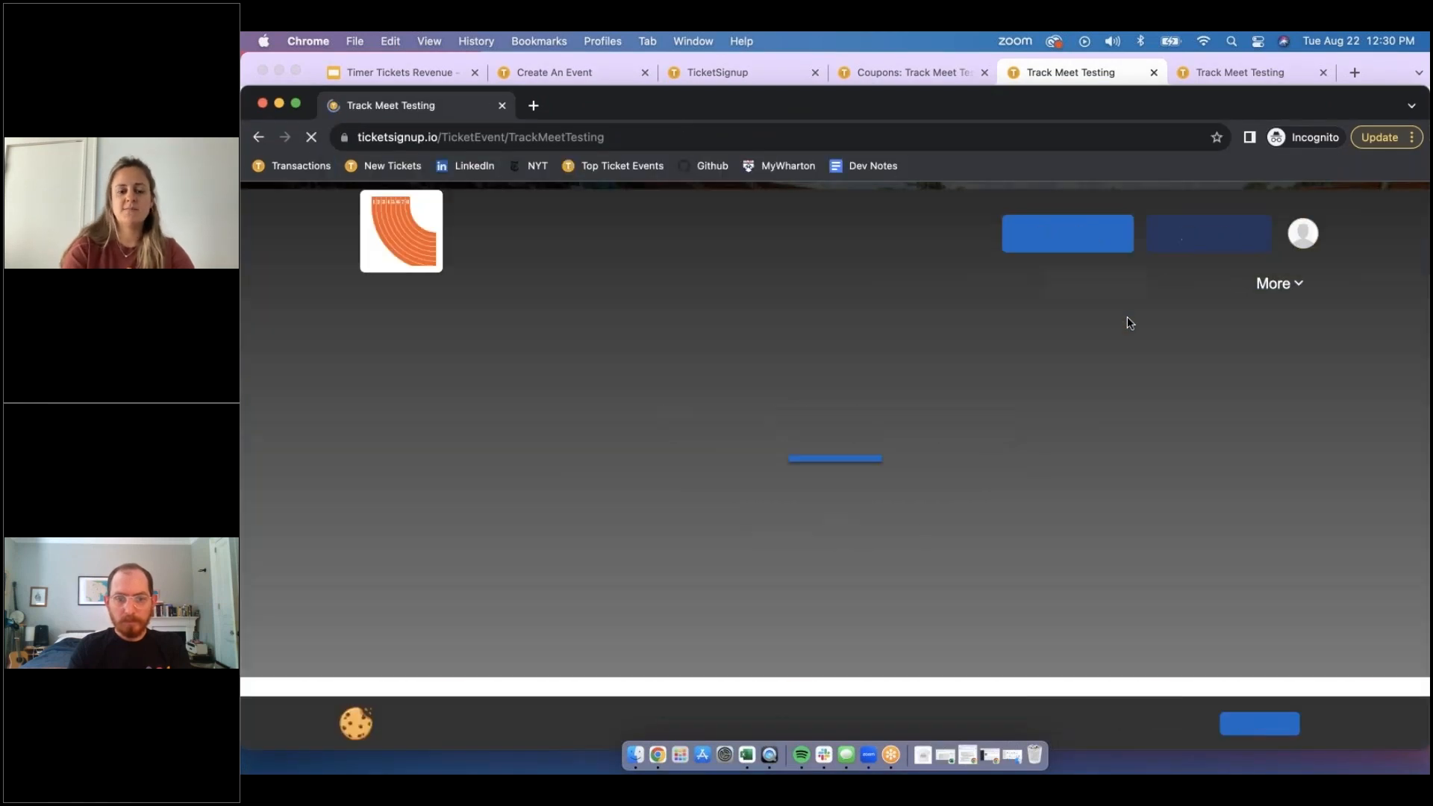
- Start a sign-up with several tickets, including Friday and Saturday ones, and continue past the donation page without donating
{"action": "left_click", "coordinate": [1064, 253]}
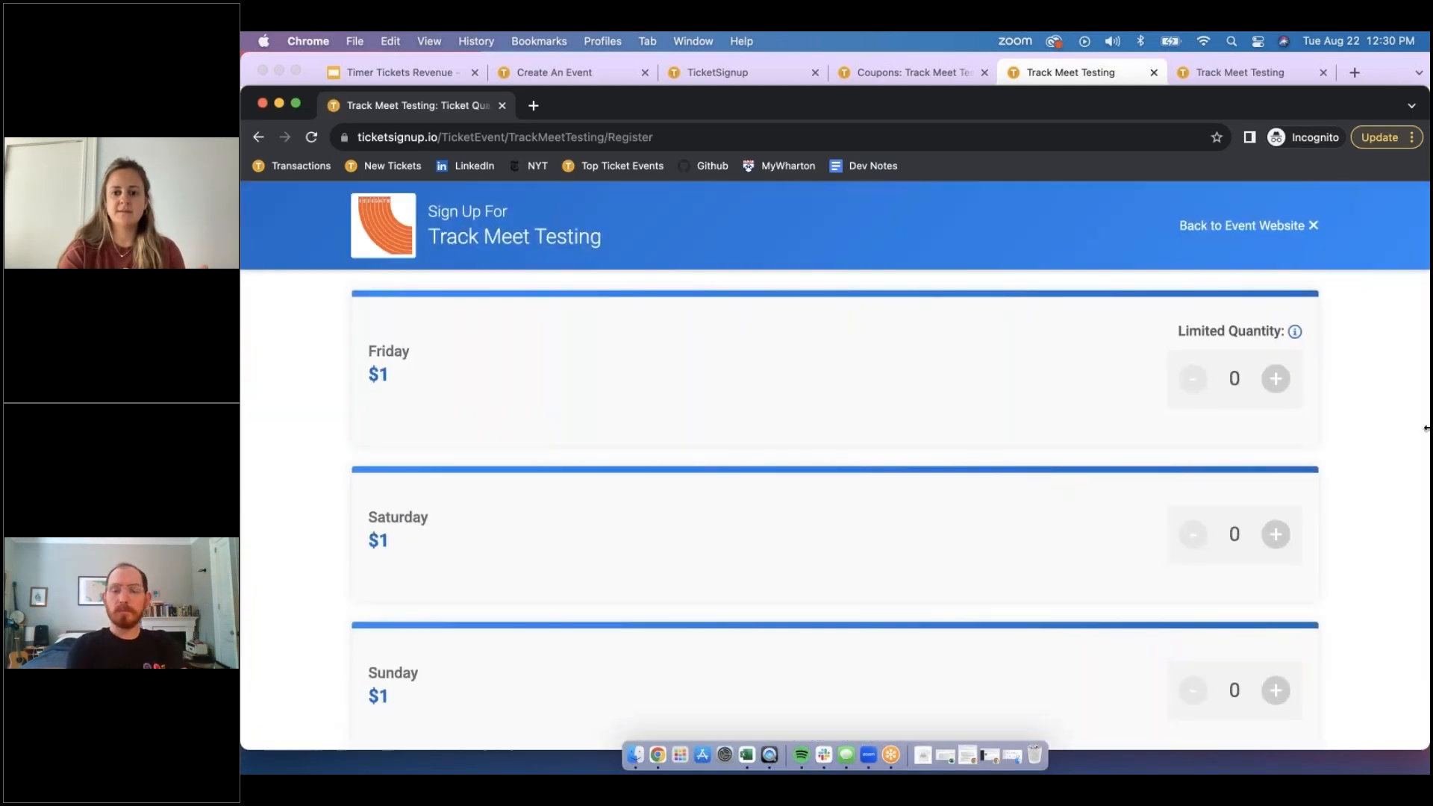
{"action": "left_click", "coordinate": [1276, 379]}
{"action": "left_click", "coordinate": [1276, 378]}
{"action": "left_click", "coordinate": [1276, 534]}
{"action": "double_click", "coordinate": [1276, 535]}
{"action": "scroll", "coordinate": [1257, 590], "scroll_direction": "down", "scroll_amount": 2}
{"action": "left_click", "coordinate": [1276, 633]}
{"action": "left_click", "coordinate": [1276, 633]}
{"action": "left_click", "coordinate": [869, 722]}
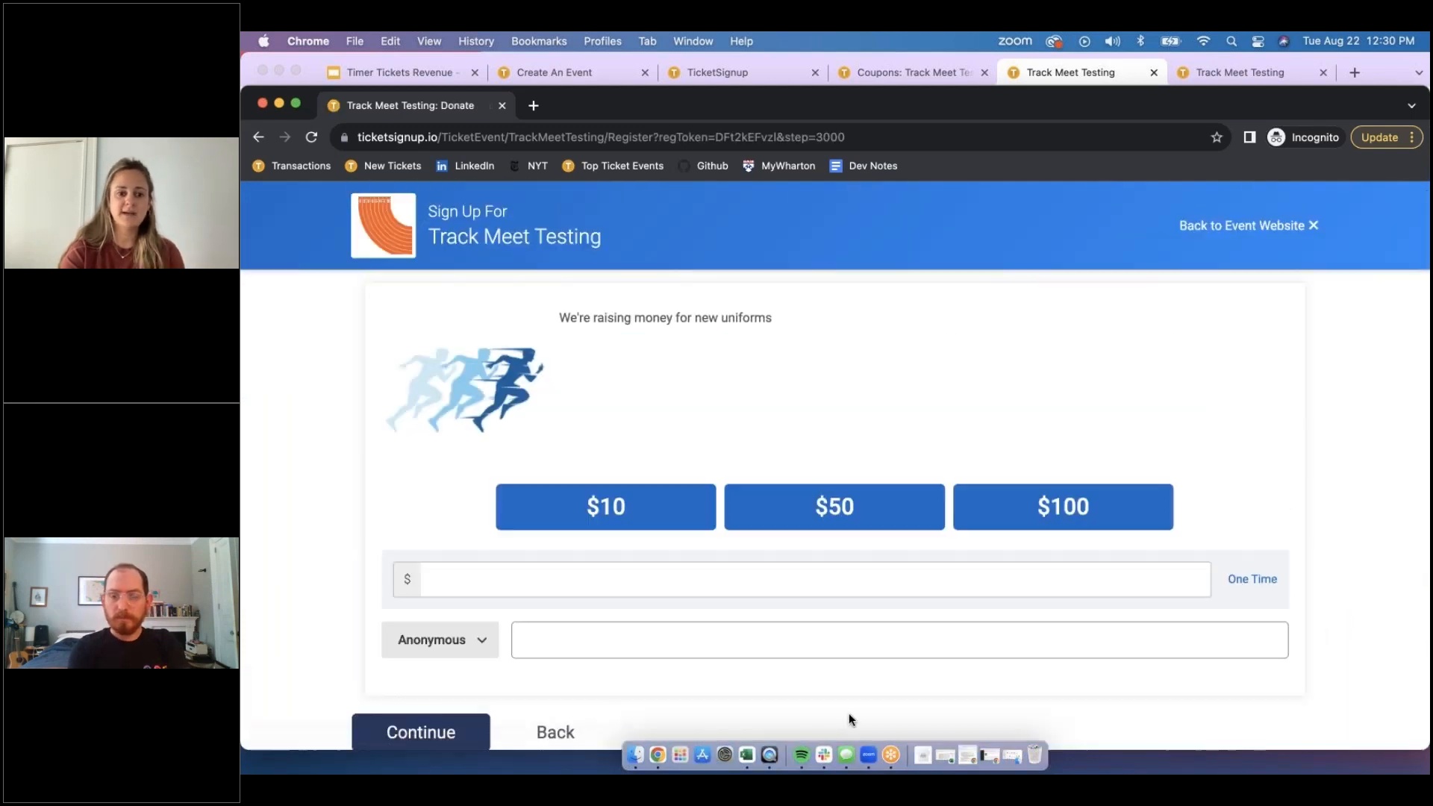
{"action": "scroll", "coordinate": [805, 701], "scroll_direction": "down", "scroll_amount": 1}
{"action": "left_click", "coordinate": [440, 681]}
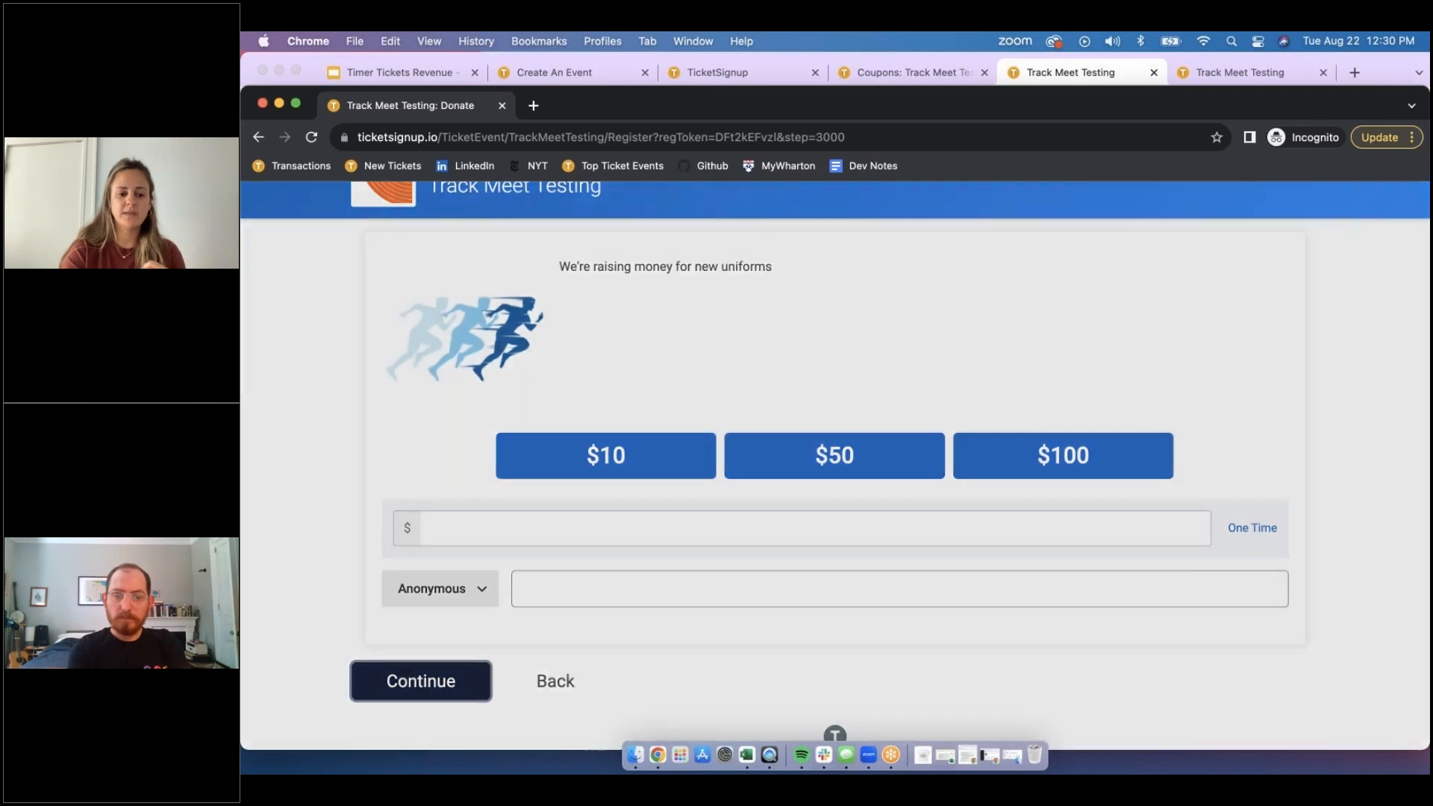
- Add one medium blue Tshirt to the order and continue to the payment page
{"action": "left_click", "coordinate": [634, 378]}
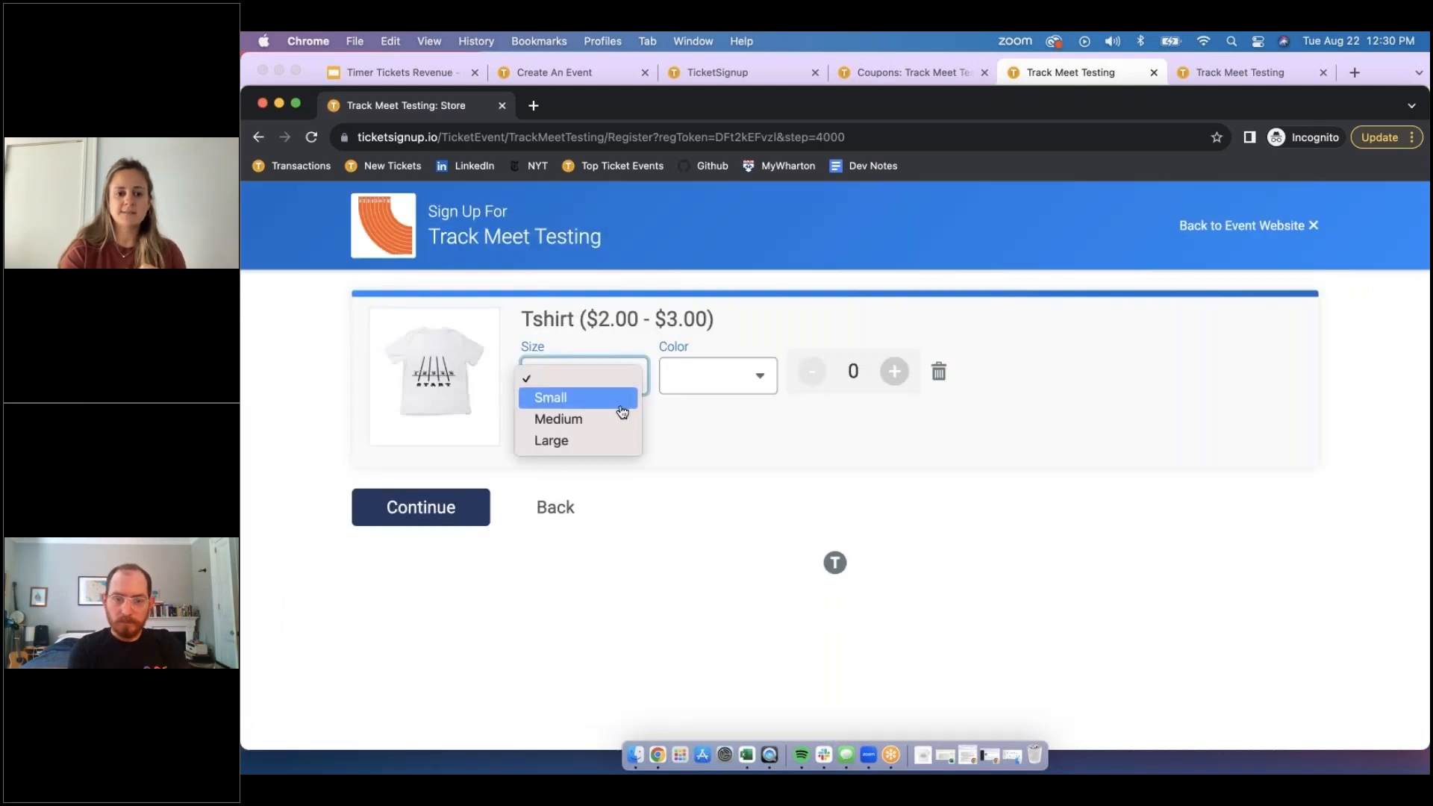
{"action": "left_click", "coordinate": [687, 387]}
{"action": "left_click", "coordinate": [688, 386]}
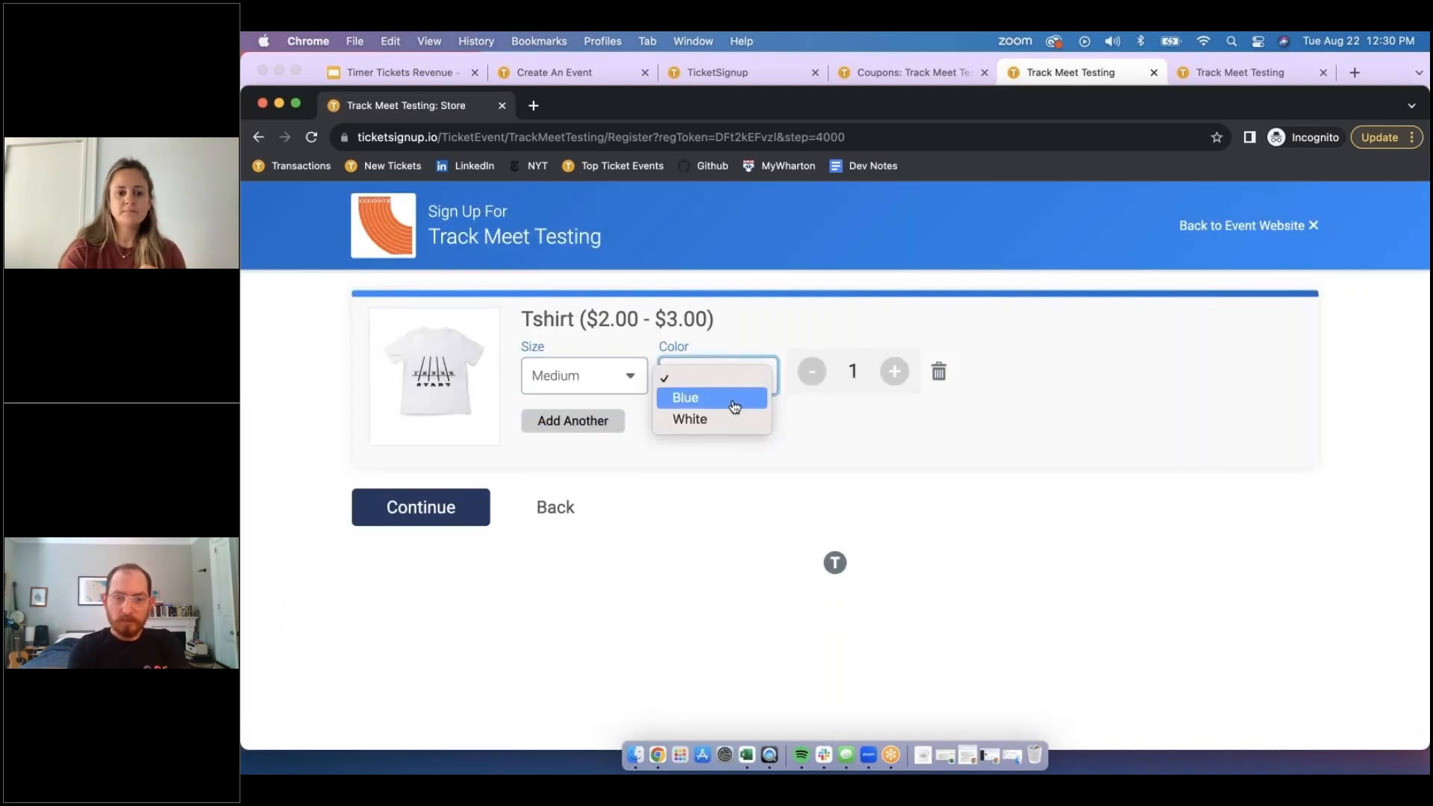
{"action": "left_click", "coordinate": [730, 396]}
{"action": "left_click", "coordinate": [446, 511]}
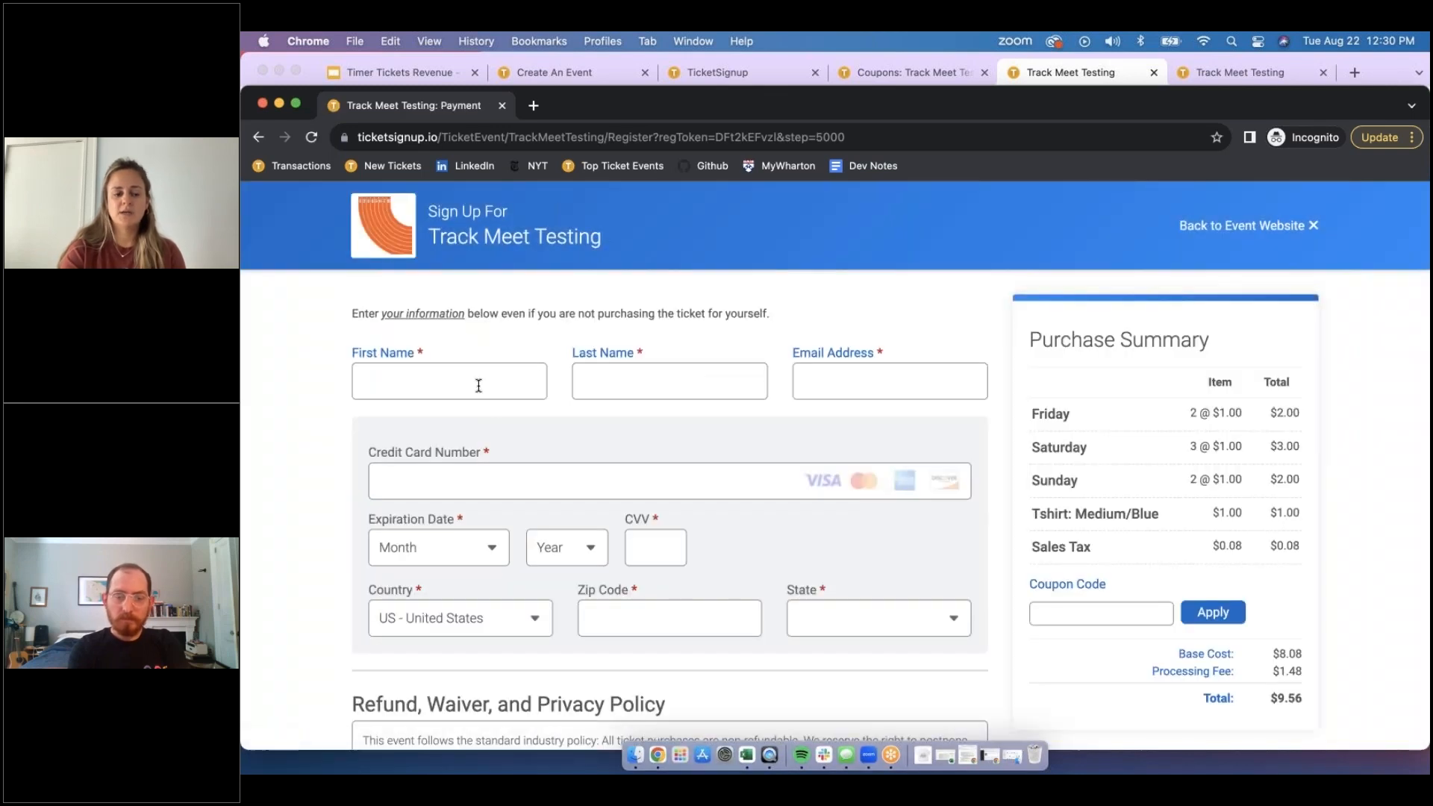
- Apply the coupon code "free" to the purchase
{"action": "left_click", "coordinate": [479, 386]}
{"action": "left_click", "coordinate": [1061, 613]}
{"action": "type", "text": "free"}
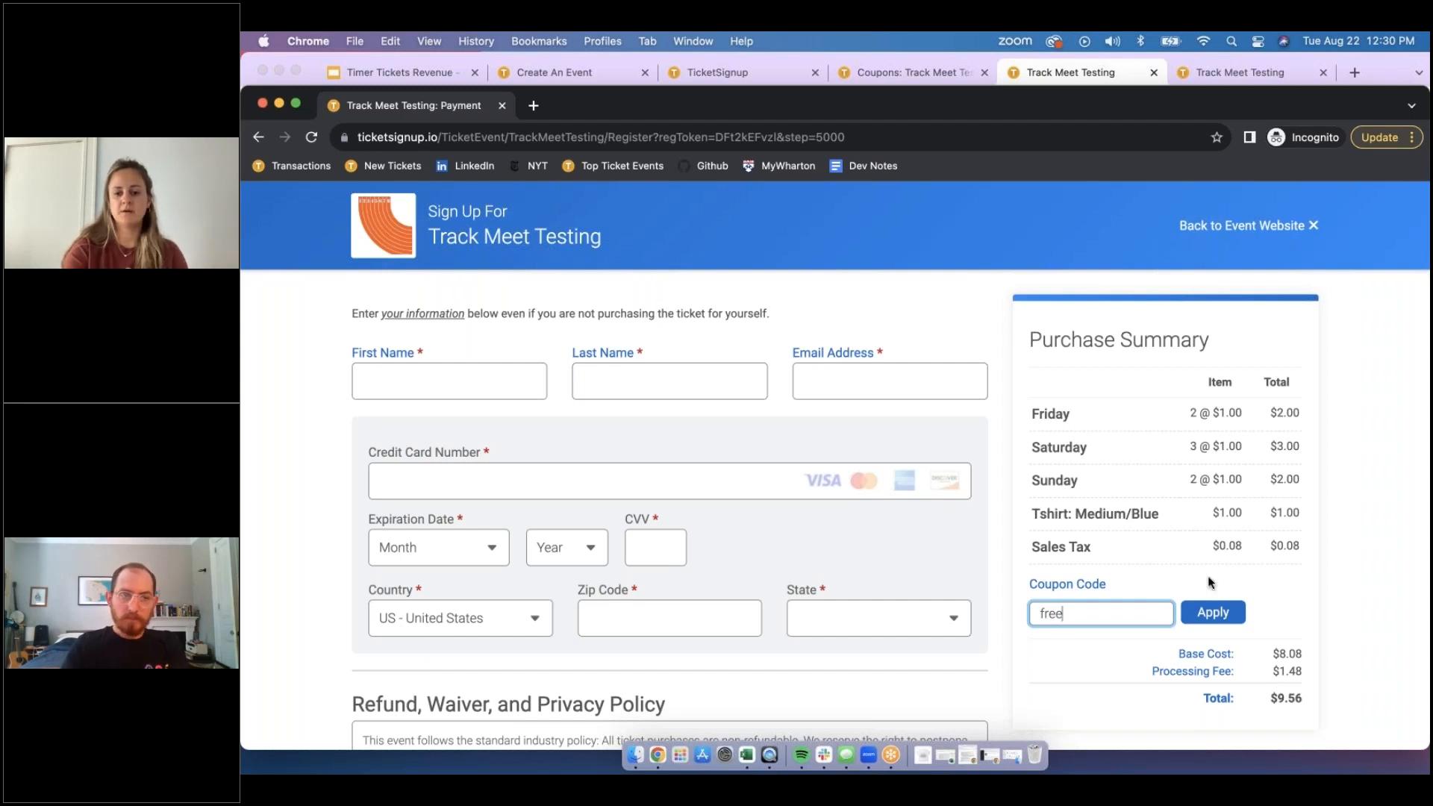
{"action": "left_click", "coordinate": [1215, 612]}
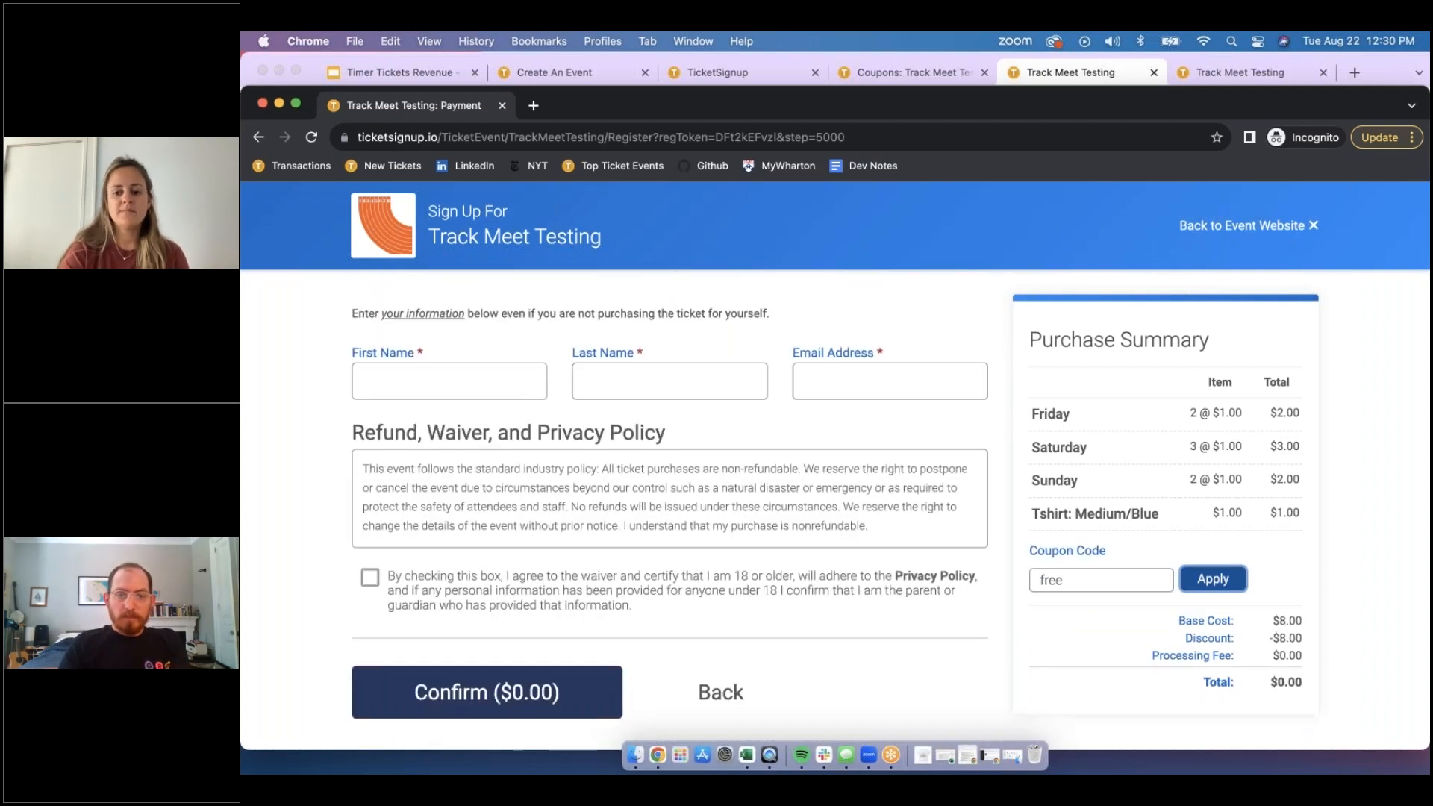
- Fill in the buyer's saved name and e-mail, accept the waiver, confirm the order, then return to the event website and close the Incognito window
{"action": "left_click", "coordinate": [448, 381]}
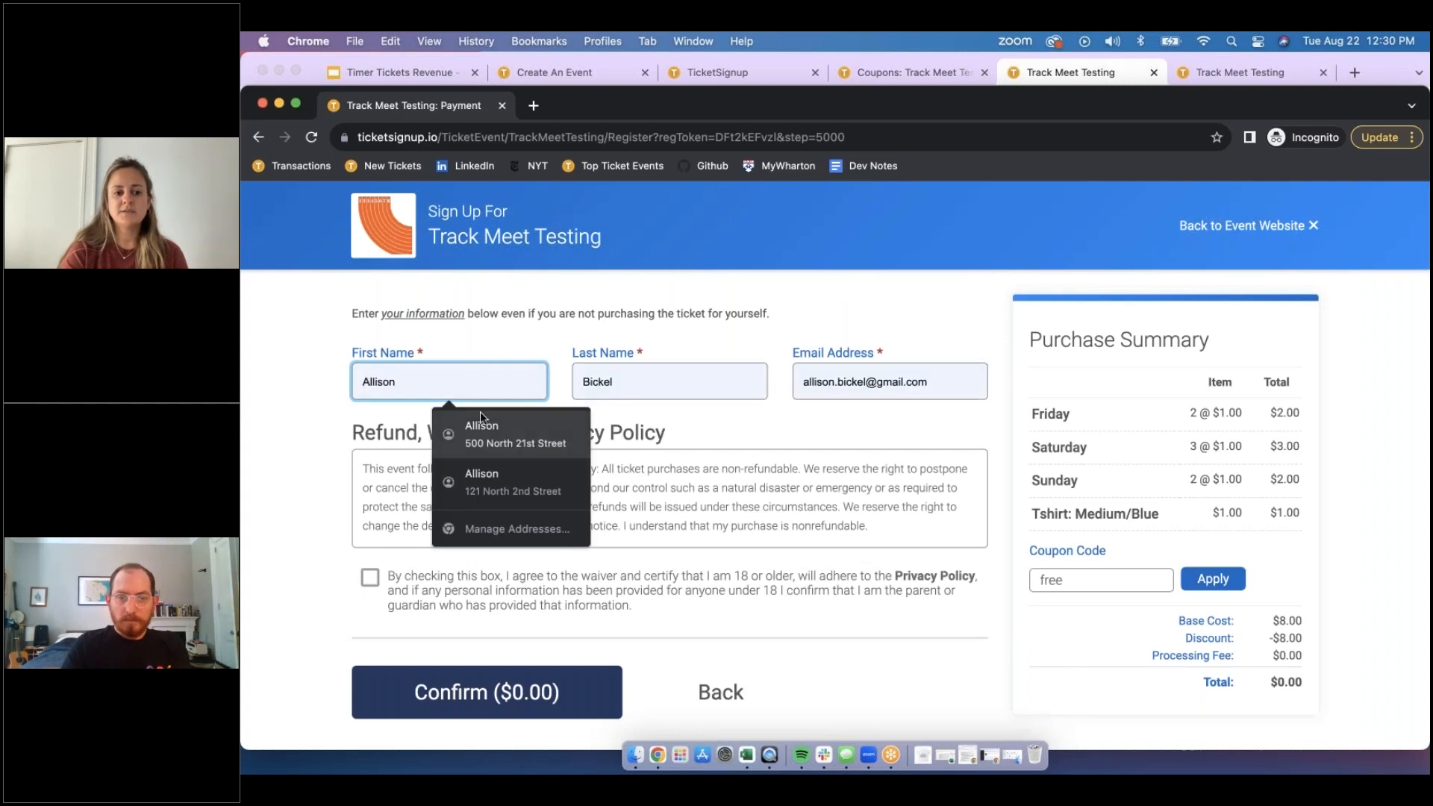
{"action": "left_click", "coordinate": [481, 411]}
{"action": "left_click", "coordinate": [466, 595]}
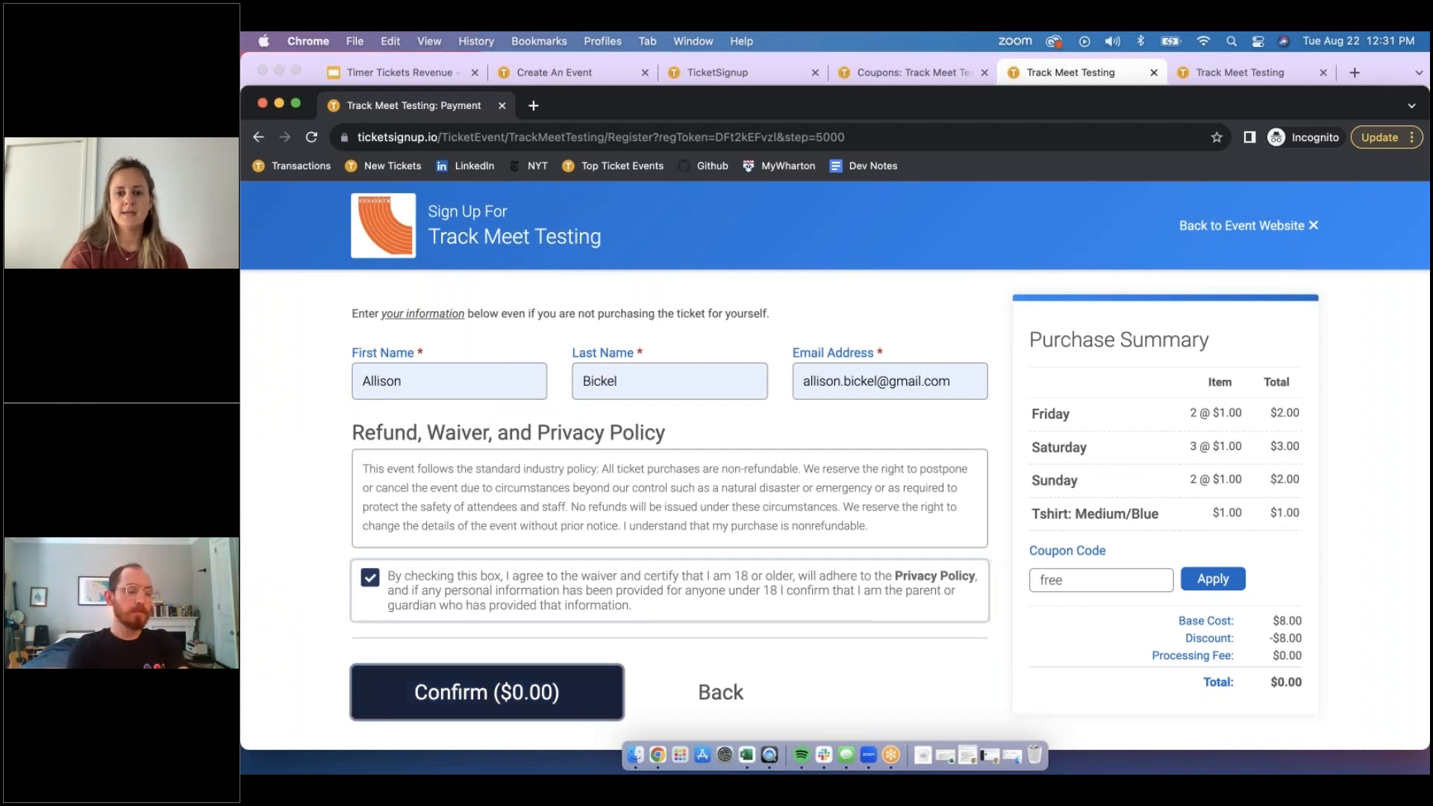
{"action": "left_click", "coordinate": [486, 694]}
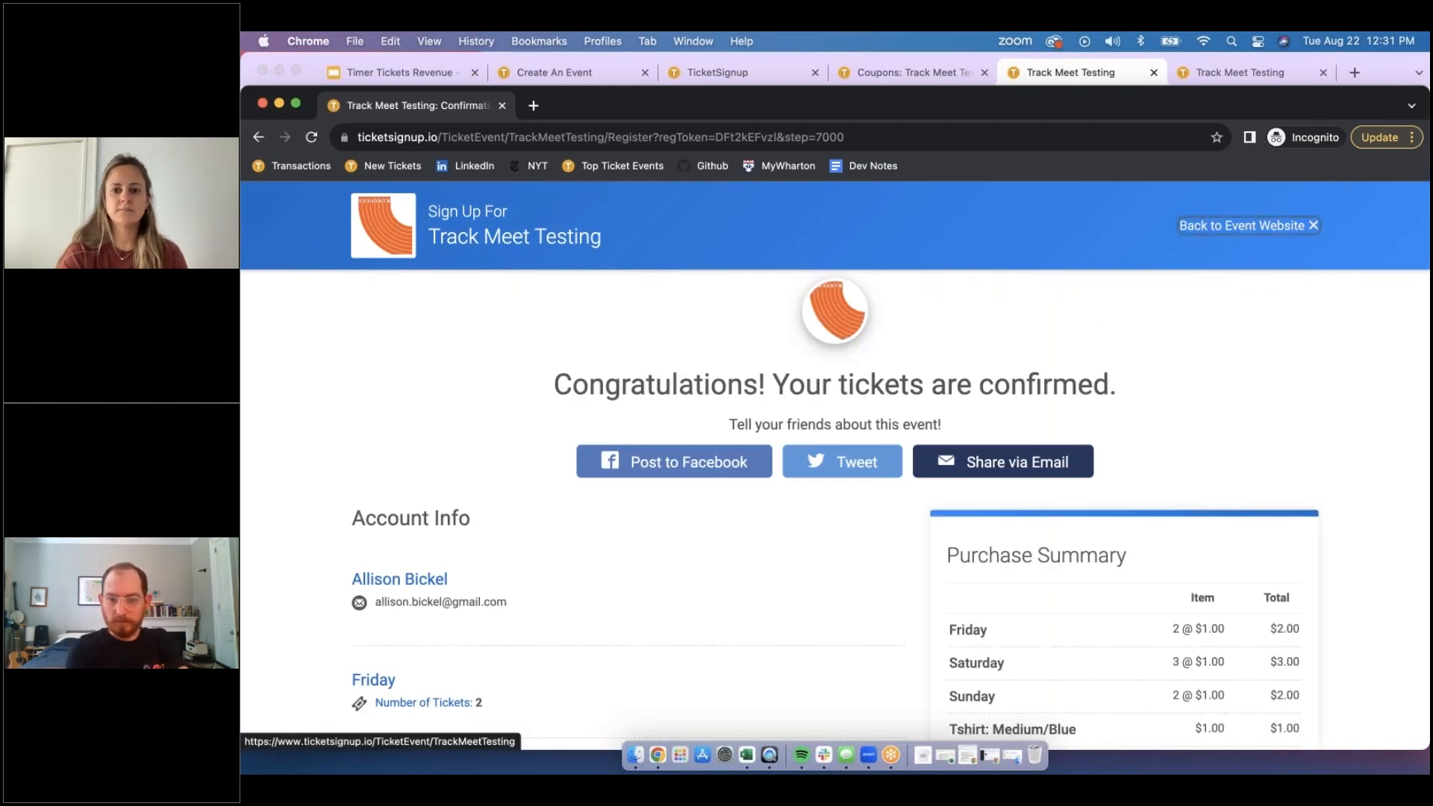
{"action": "left_click", "coordinate": [1243, 226]}
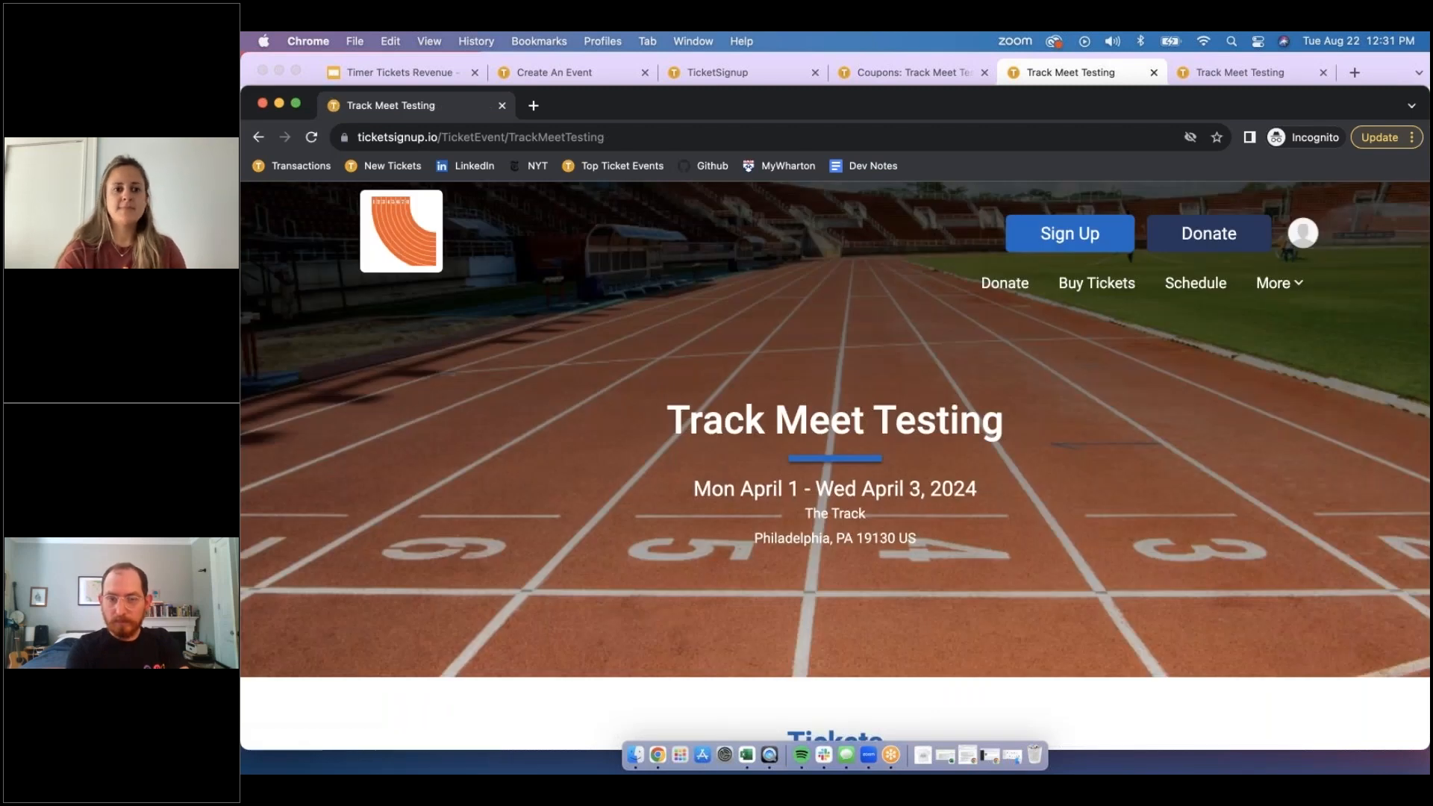
{"action": "left_click", "coordinate": [263, 103]}
- Open the event's promotional links page at the Purchase Tickets QR code and position the mirrored phone screen beside it
{"action": "left_click", "coordinate": [896, 73]}
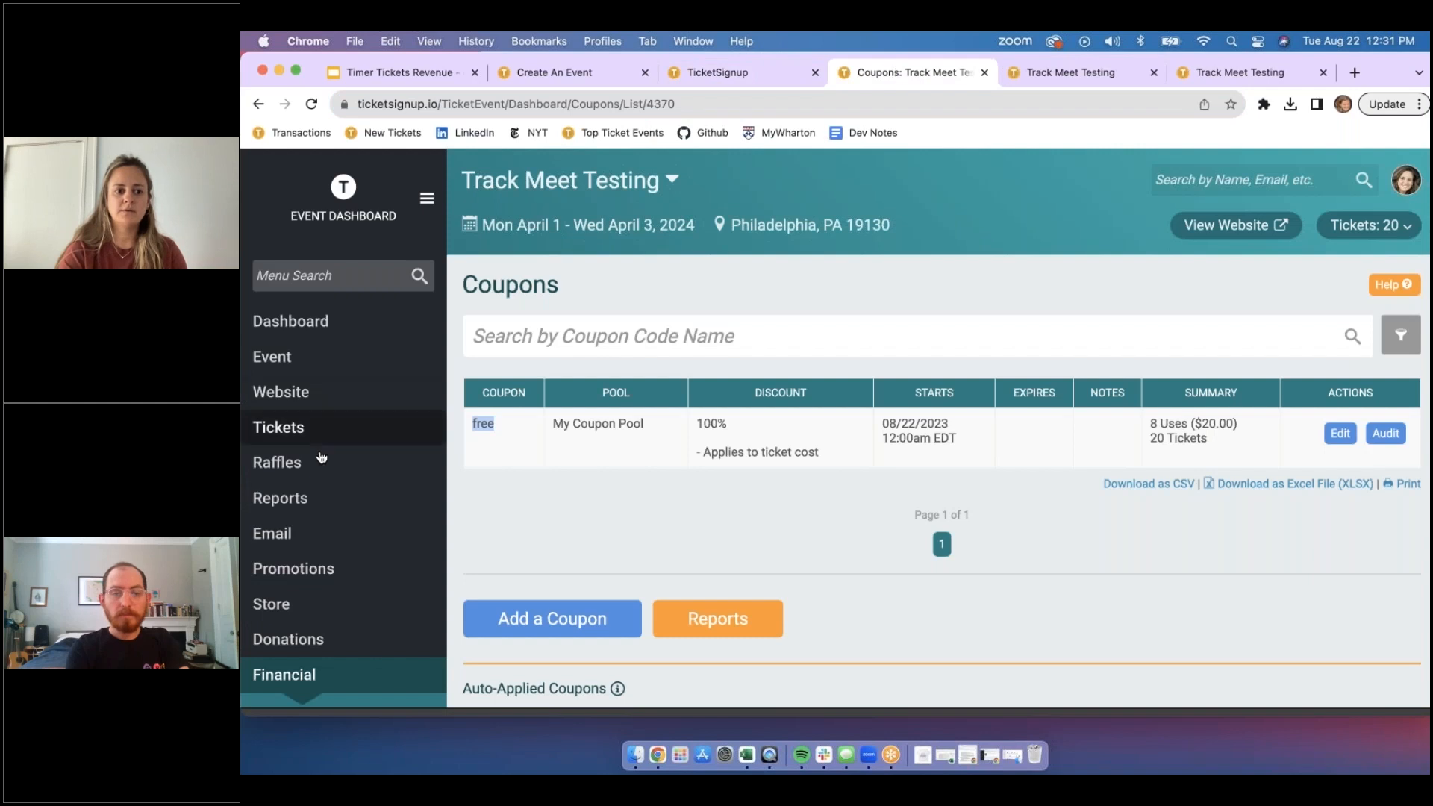
{"action": "left_click", "coordinate": [338, 568]}
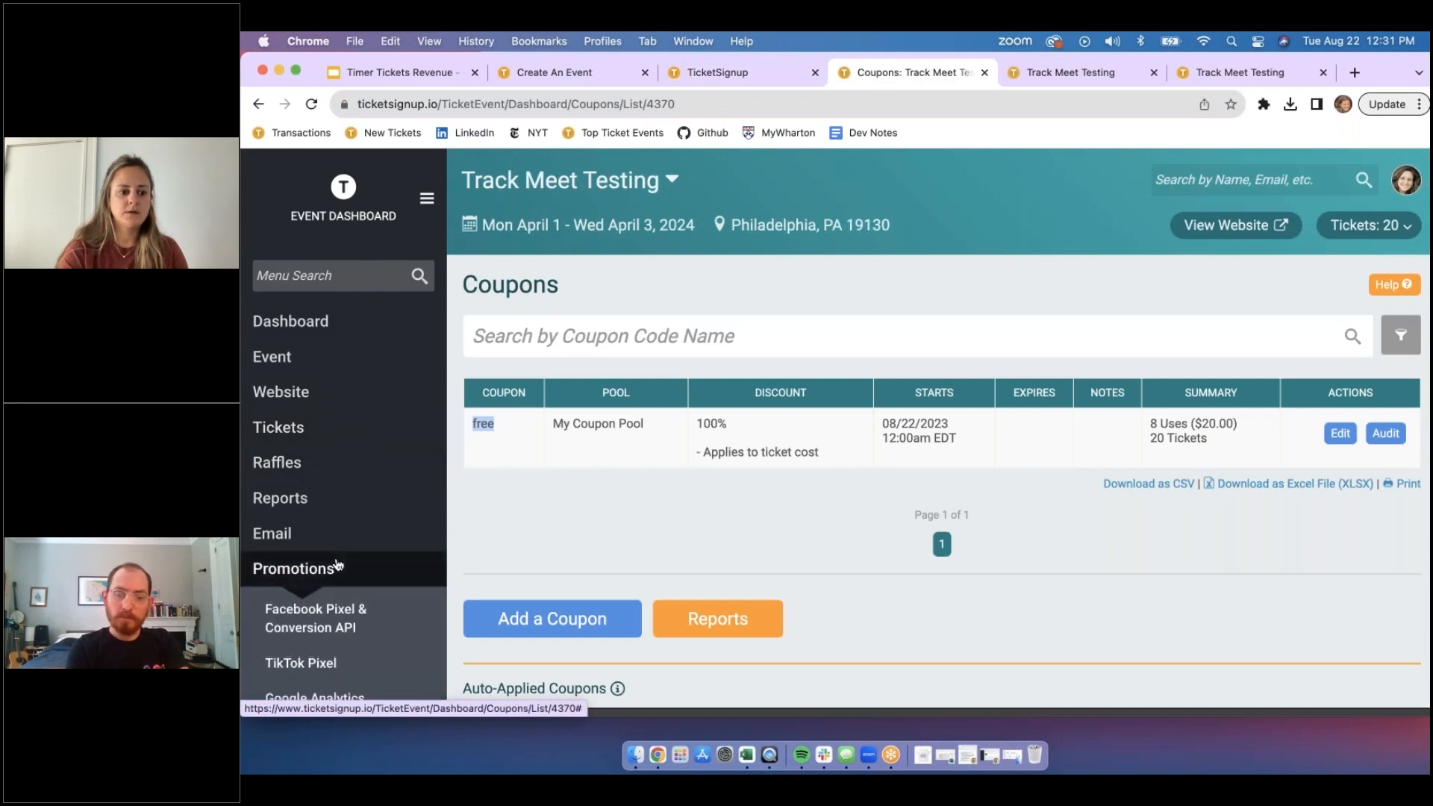
{"action": "scroll", "coordinate": [339, 537], "scroll_direction": "down", "scroll_amount": 5}
{"action": "left_click", "coordinate": [338, 489]}
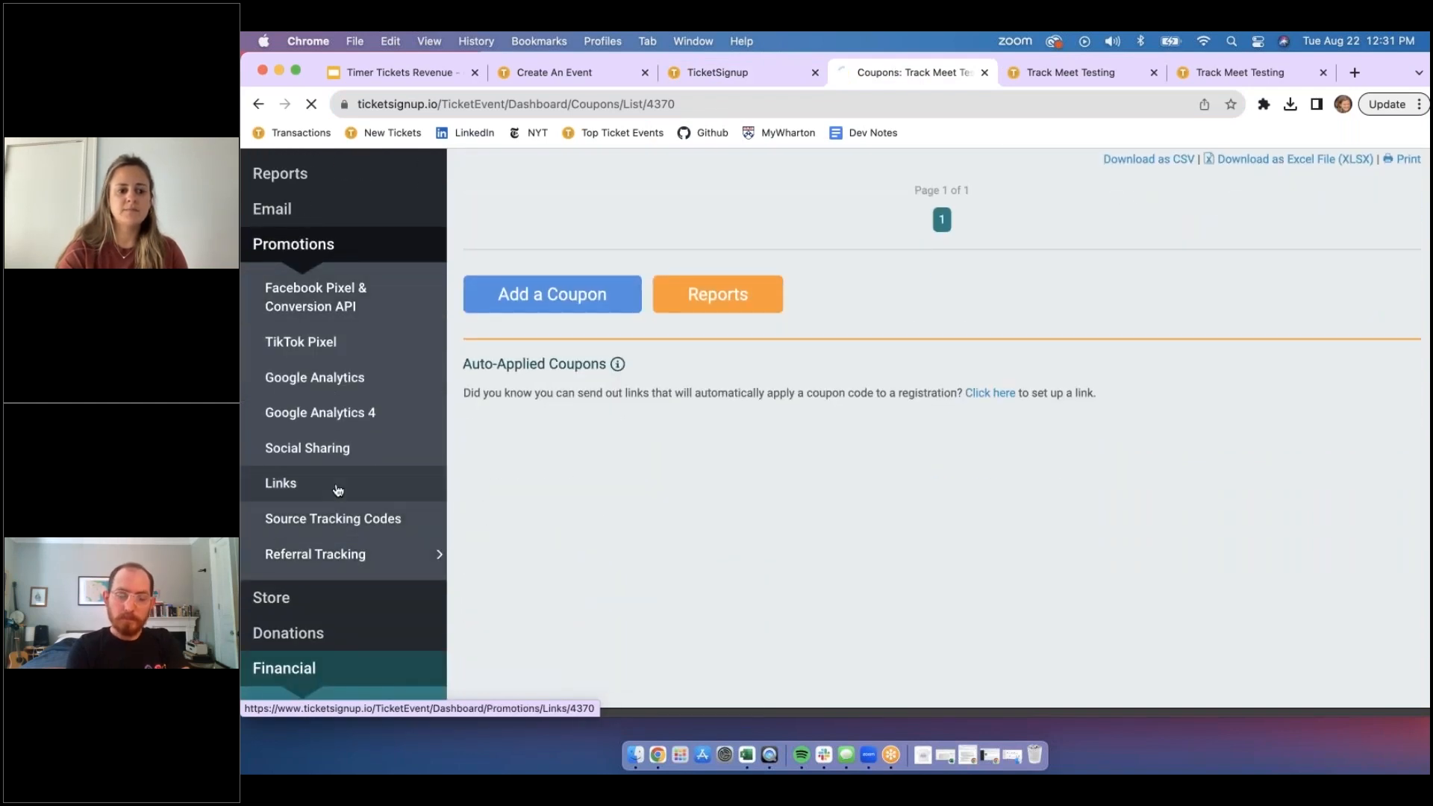
{"action": "scroll", "coordinate": [655, 553], "scroll_direction": "down", "scroll_amount": 5}
{"action": "scroll", "coordinate": [655, 553], "scroll_direction": "down", "scroll_amount": 3}
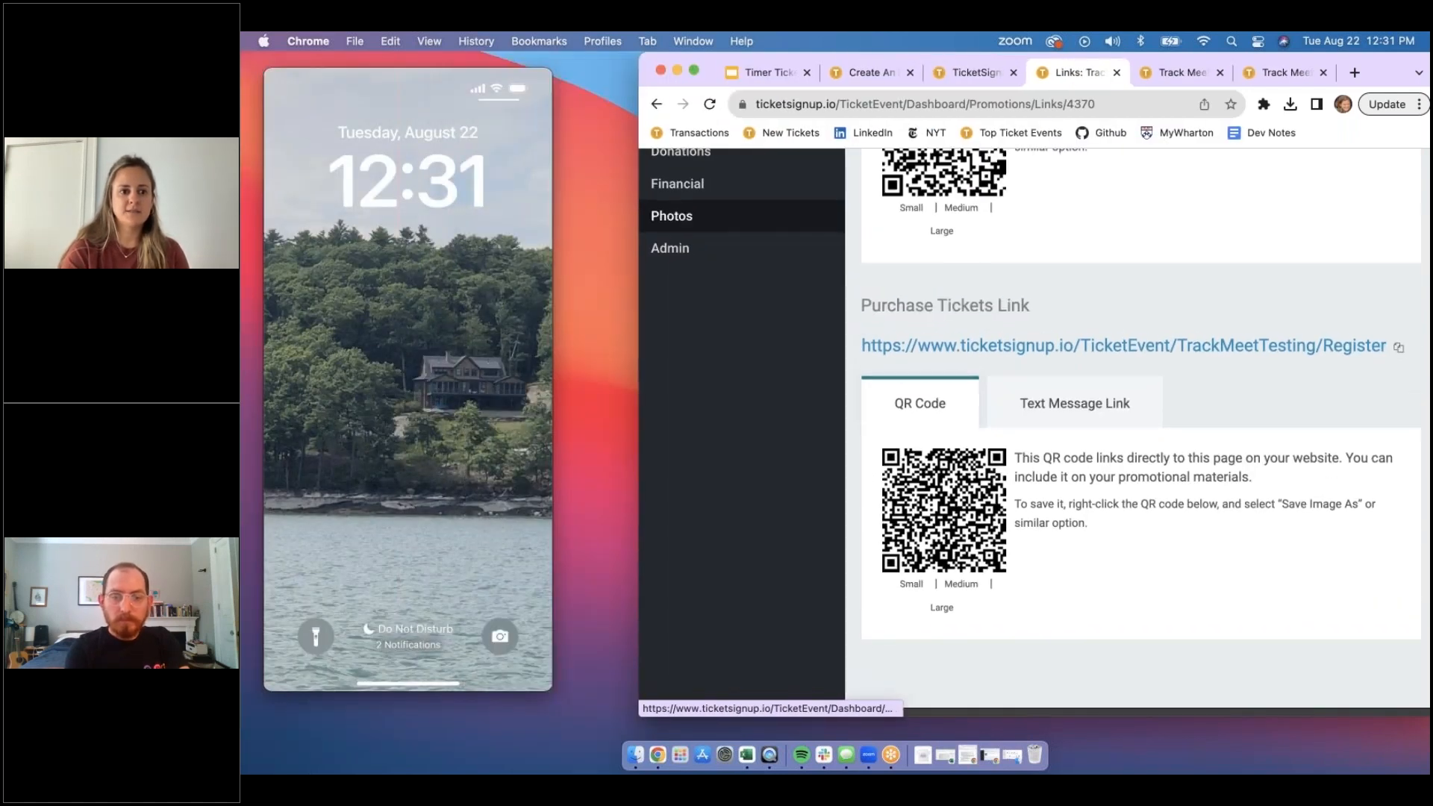
{"action": "left_click_drag", "start_coordinate": [485, 74], "coordinate": [490, 62]}
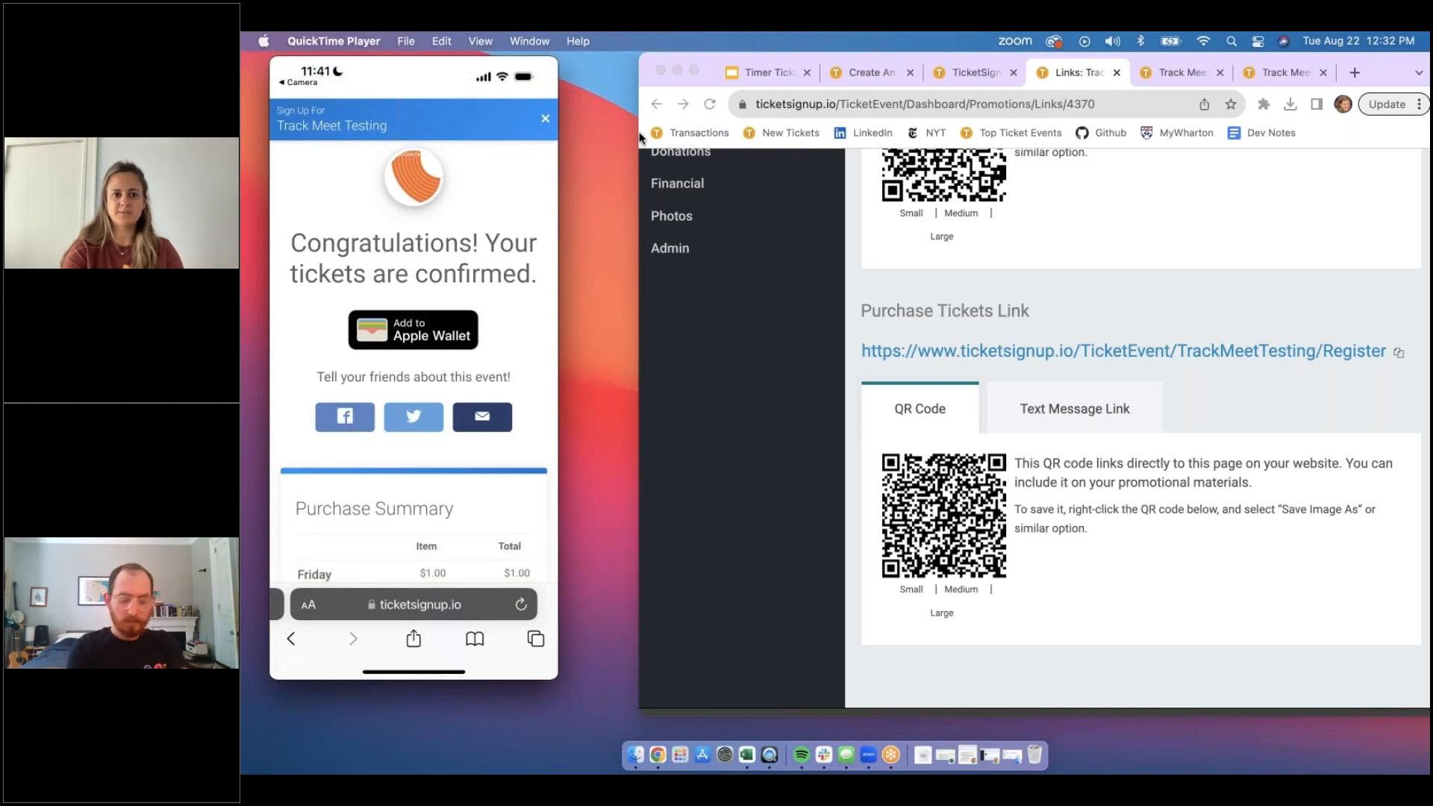
- Widen the browser window, search attendees by the buyer's first name, and open their purchase with Friday, Saturday and Sunday tickets
{"action": "left_click_drag", "start_coordinate": [640, 138], "coordinate": [241, 124]}
{"action": "scroll", "coordinate": [340, 339], "scroll_direction": "up", "scroll_amount": 10}
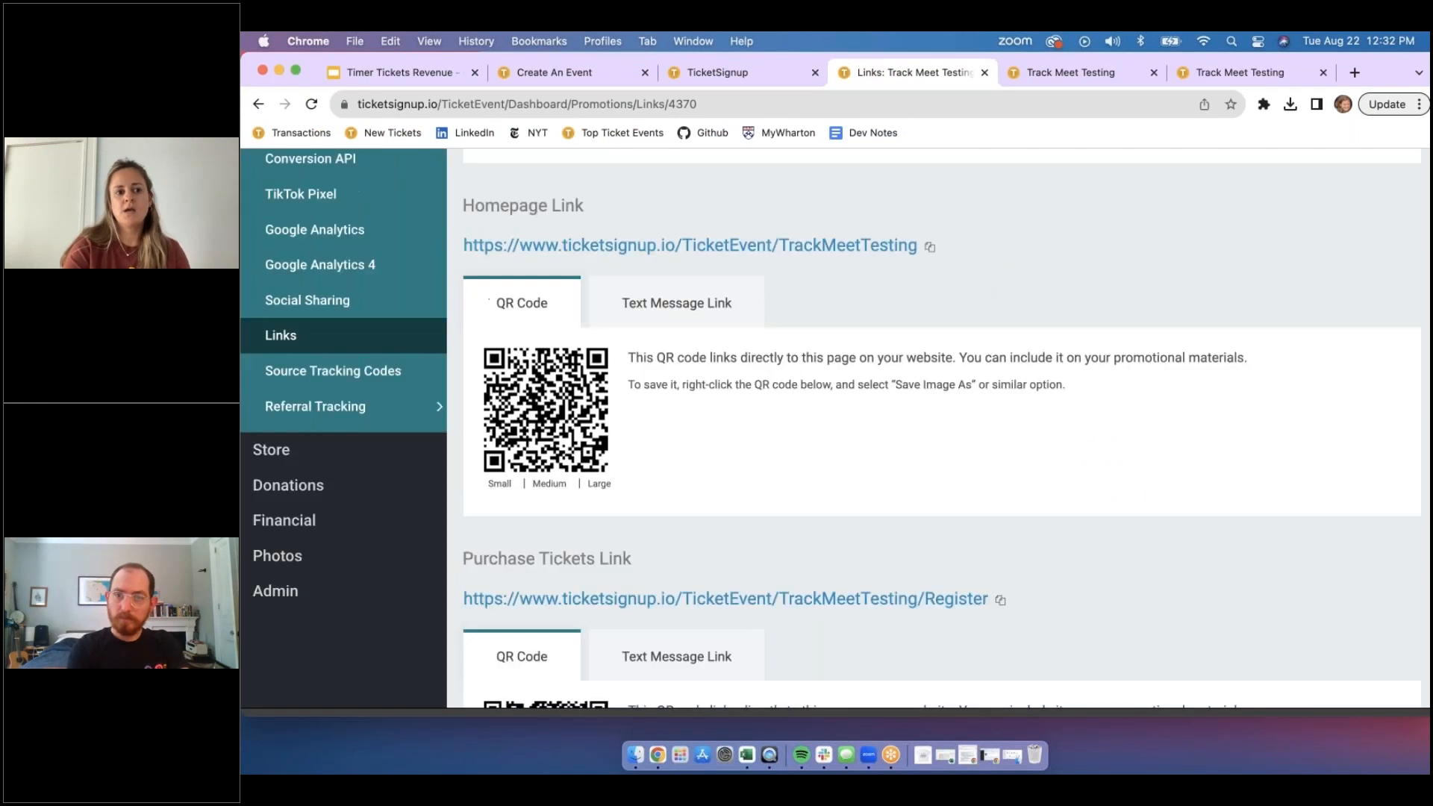
{"action": "mouse_move", "coordinate": [338, 341]}
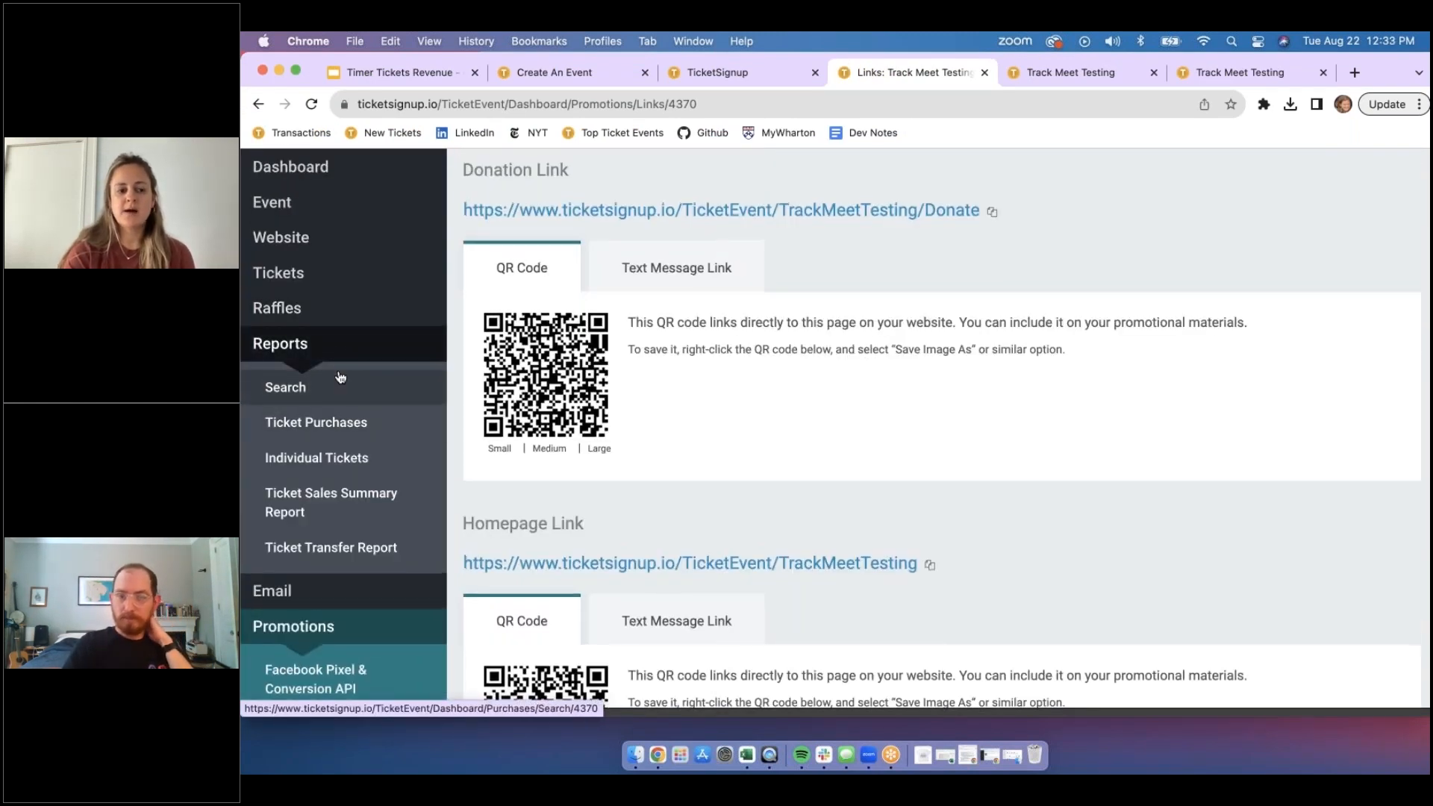
{"action": "scroll", "coordinate": [337, 377], "scroll_direction": "up", "scroll_amount": 3}
{"action": "left_click", "coordinate": [1216, 179]}
{"action": "type", "text": "Allison"}
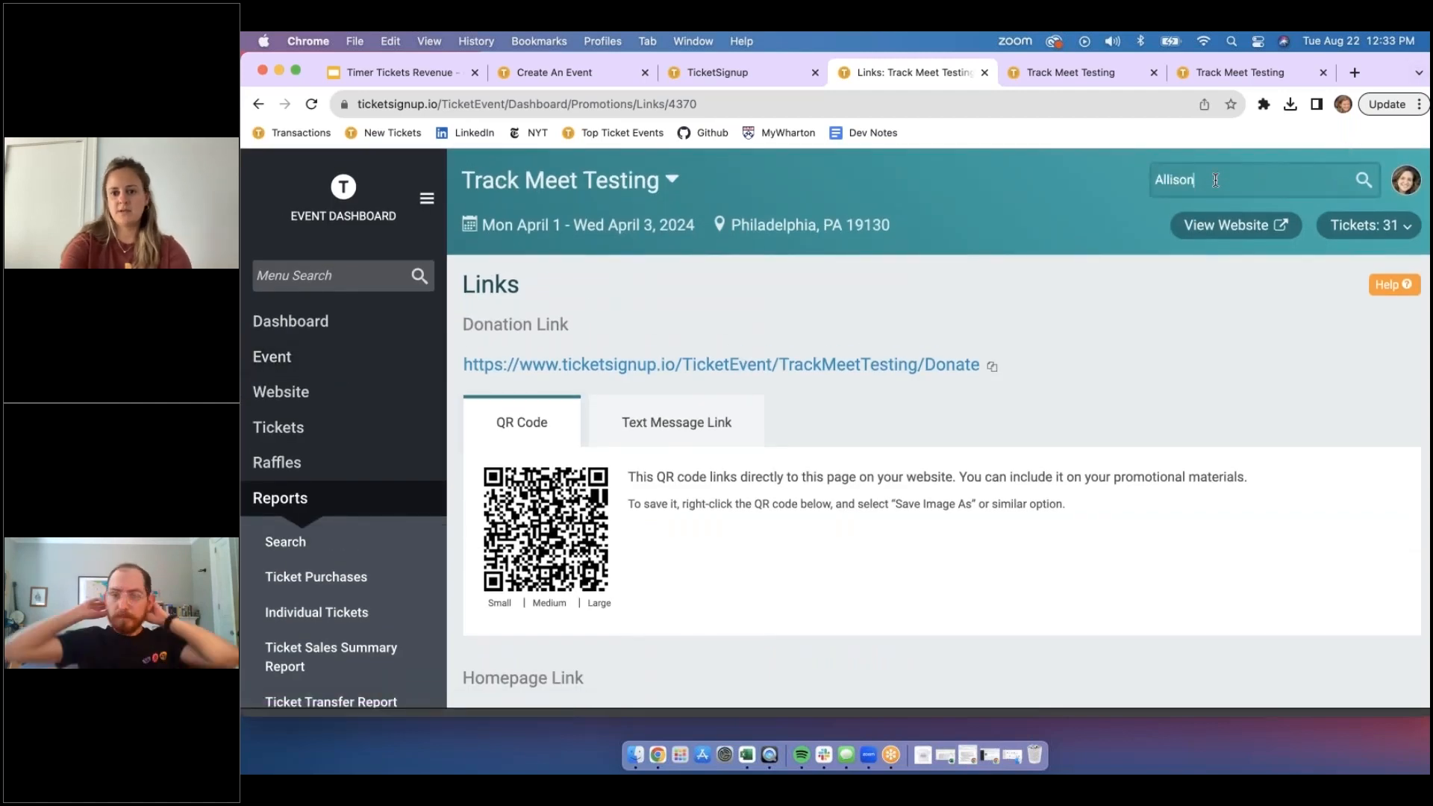
{"action": "key", "text": "Return"}
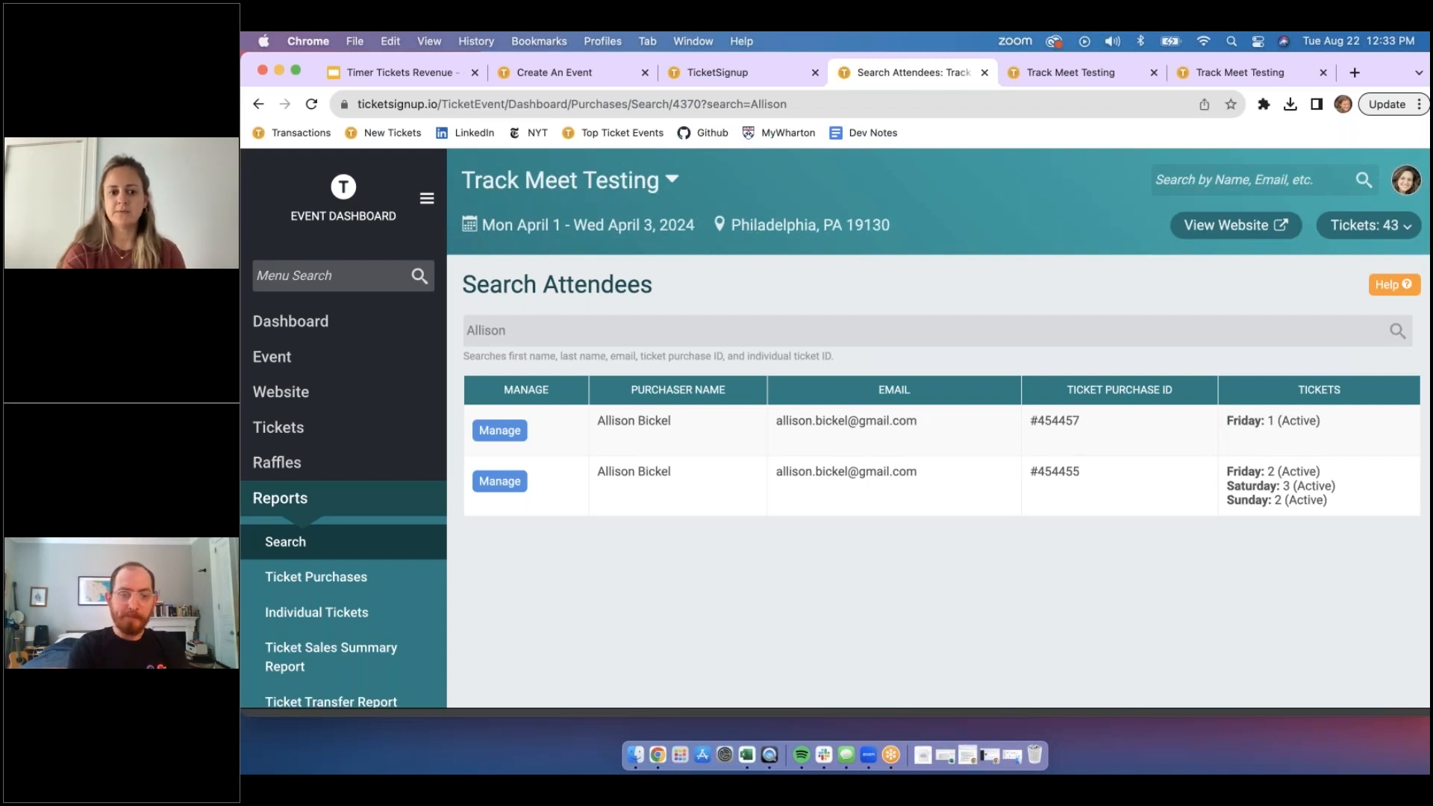
{"action": "left_click", "coordinate": [501, 483]}
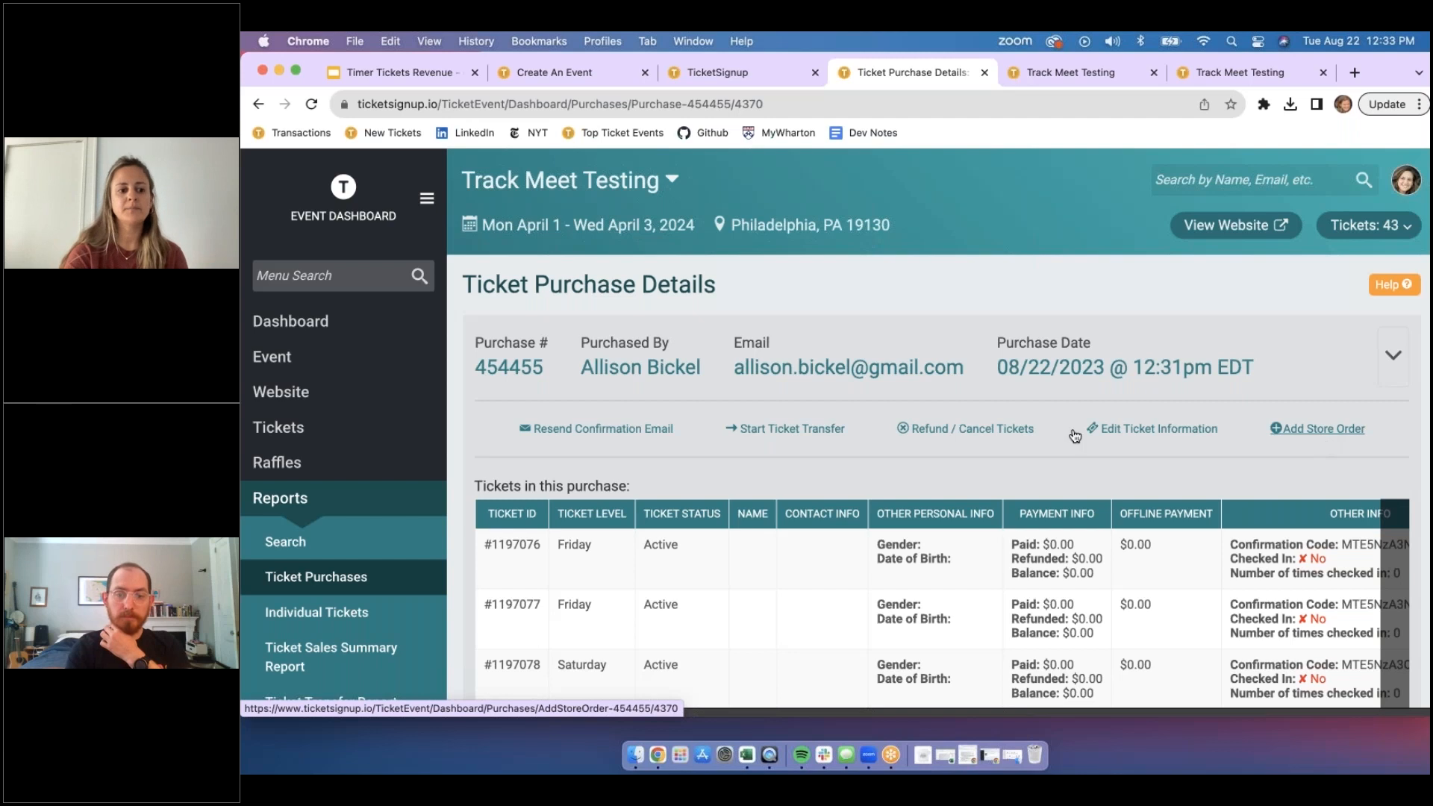
- Examine the Ticket Purchases report and the Individual Tickets report
{"action": "left_click", "coordinate": [337, 575]}
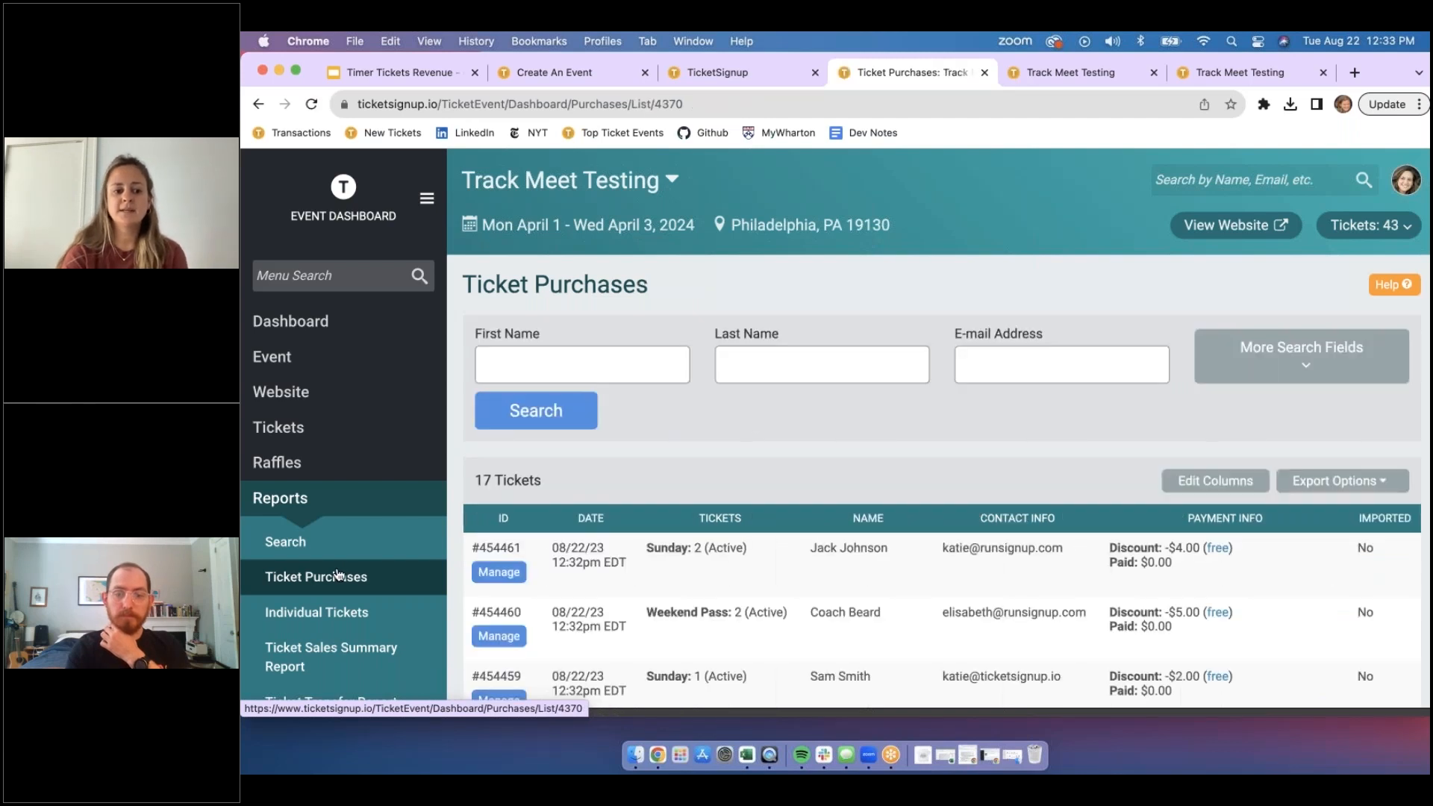
{"action": "scroll", "coordinate": [856, 562], "scroll_direction": "down", "scroll_amount": 3}
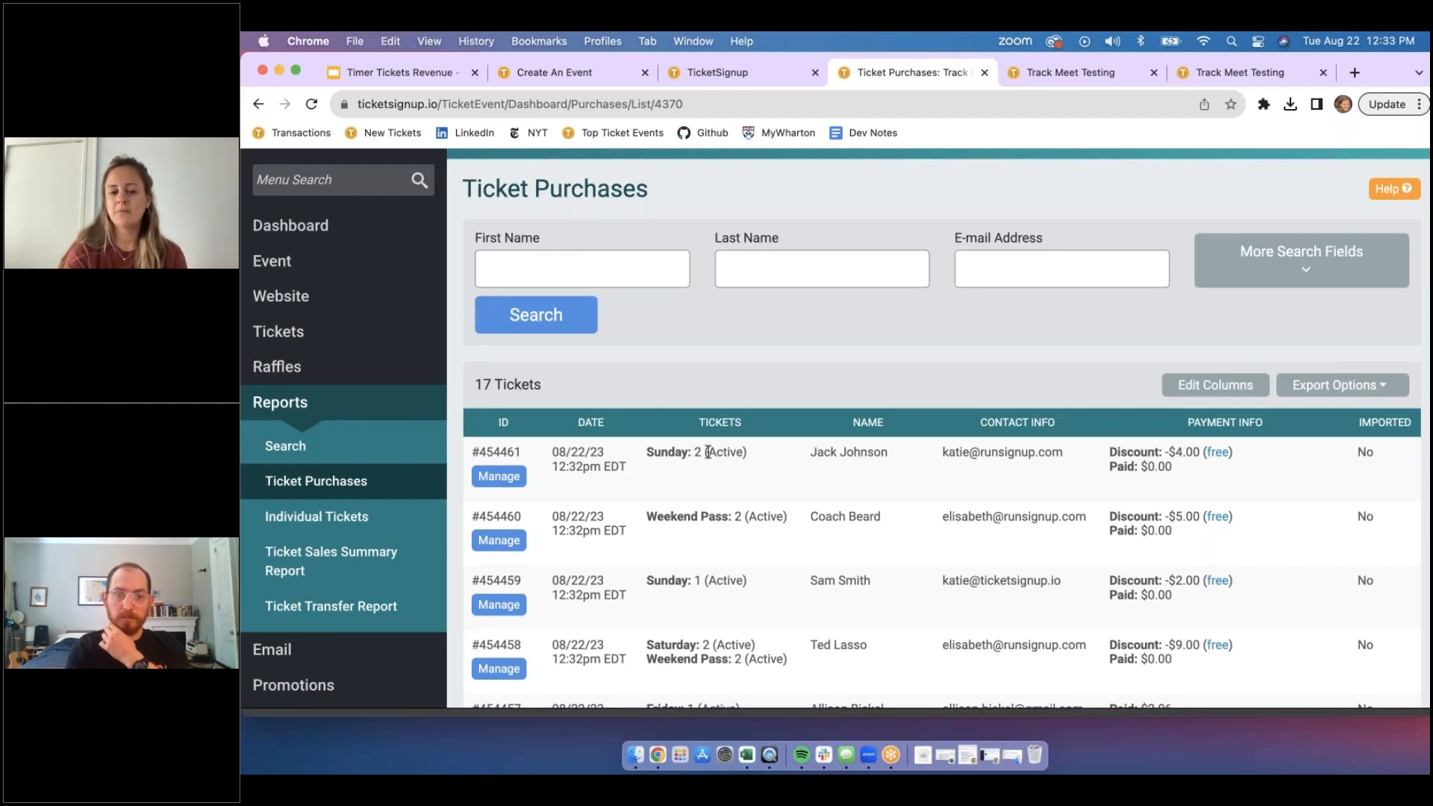
{"action": "left_click", "coordinate": [334, 517]}
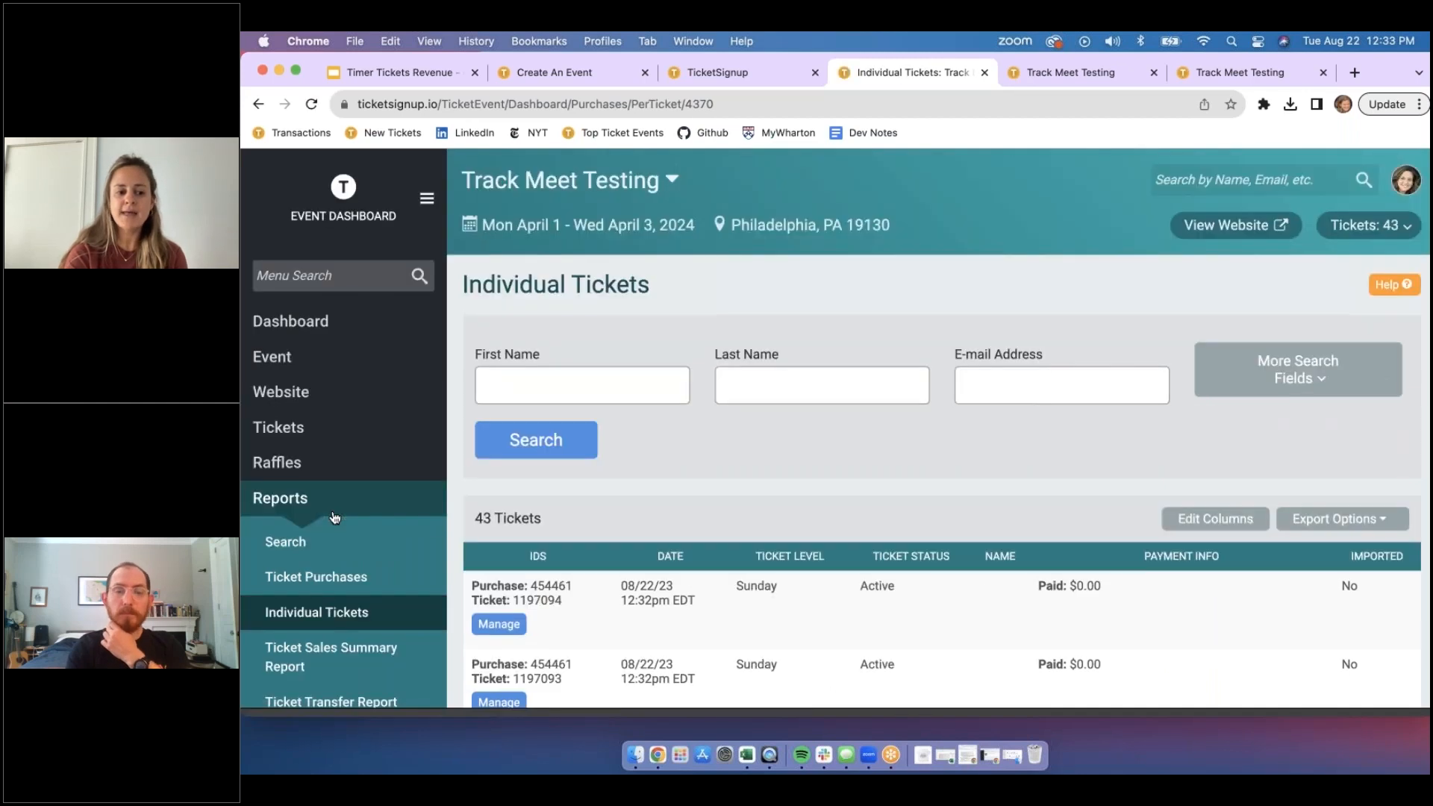
{"action": "scroll", "coordinate": [742, 558], "scroll_direction": "down", "scroll_amount": 3}
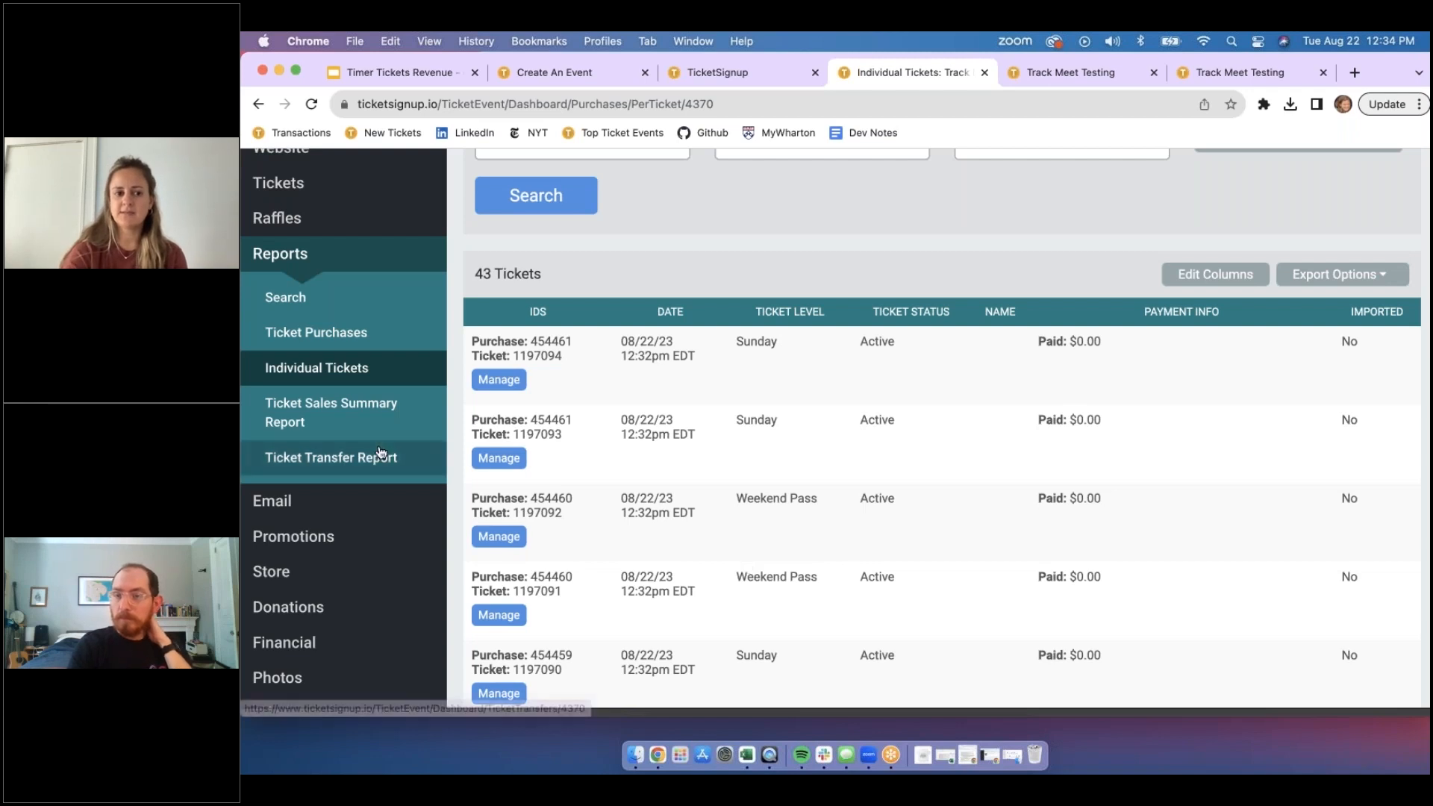
- Return to the Ticket Purchases report and inspect its additional search fields and column choices without changing them
{"action": "left_click", "coordinate": [344, 339]}
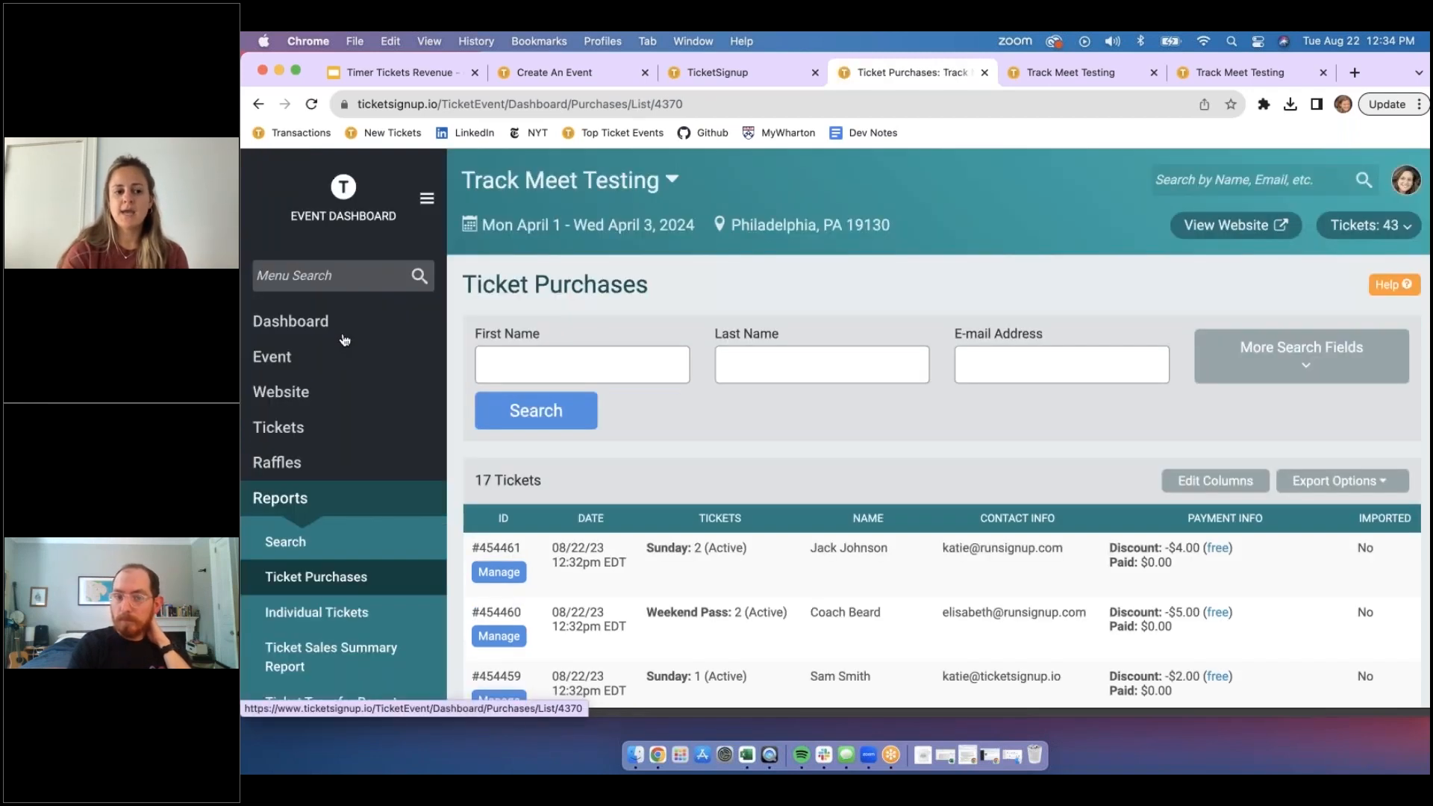
{"action": "scroll", "coordinate": [1045, 679], "scroll_direction": "down", "scroll_amount": 2}
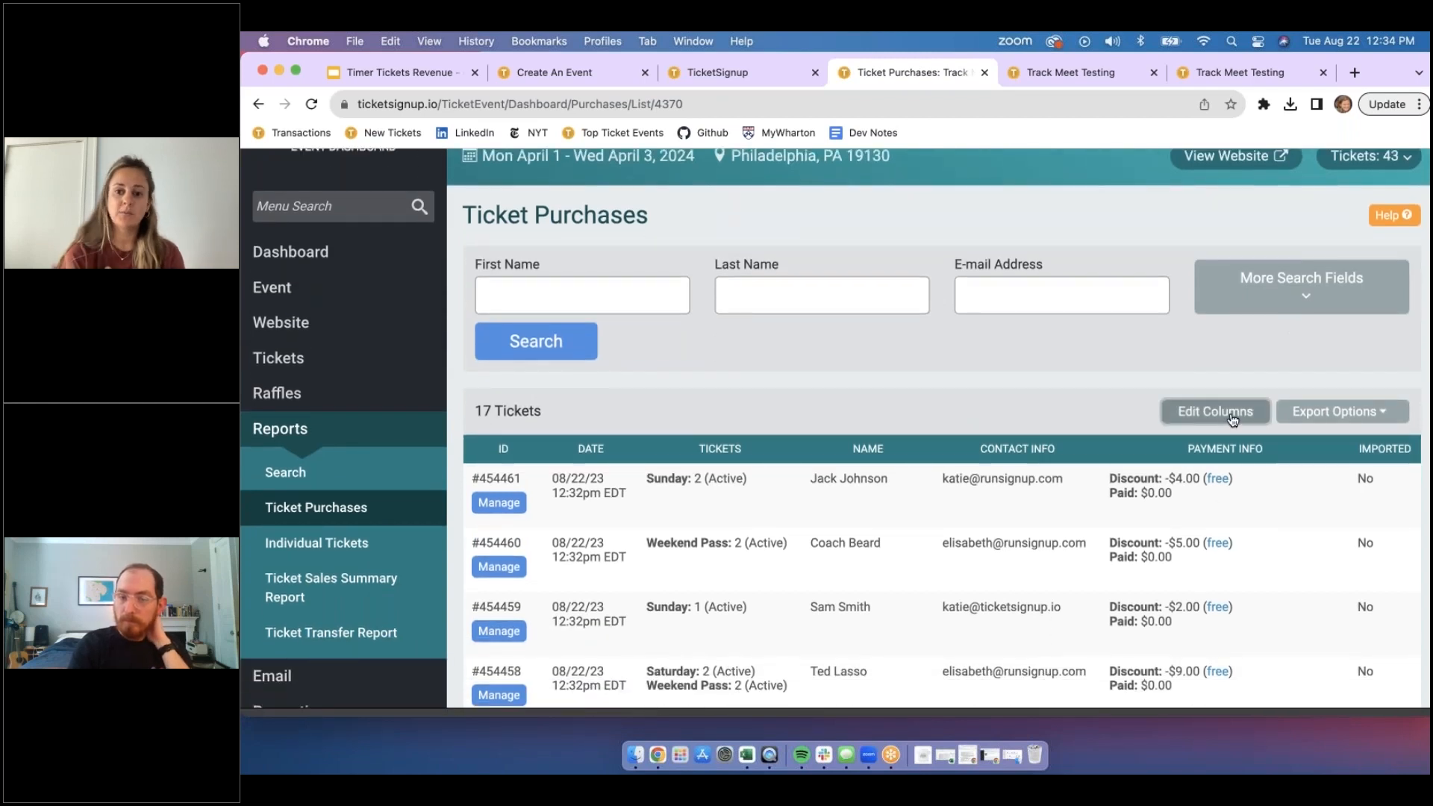
{"action": "left_click", "coordinate": [1300, 302]}
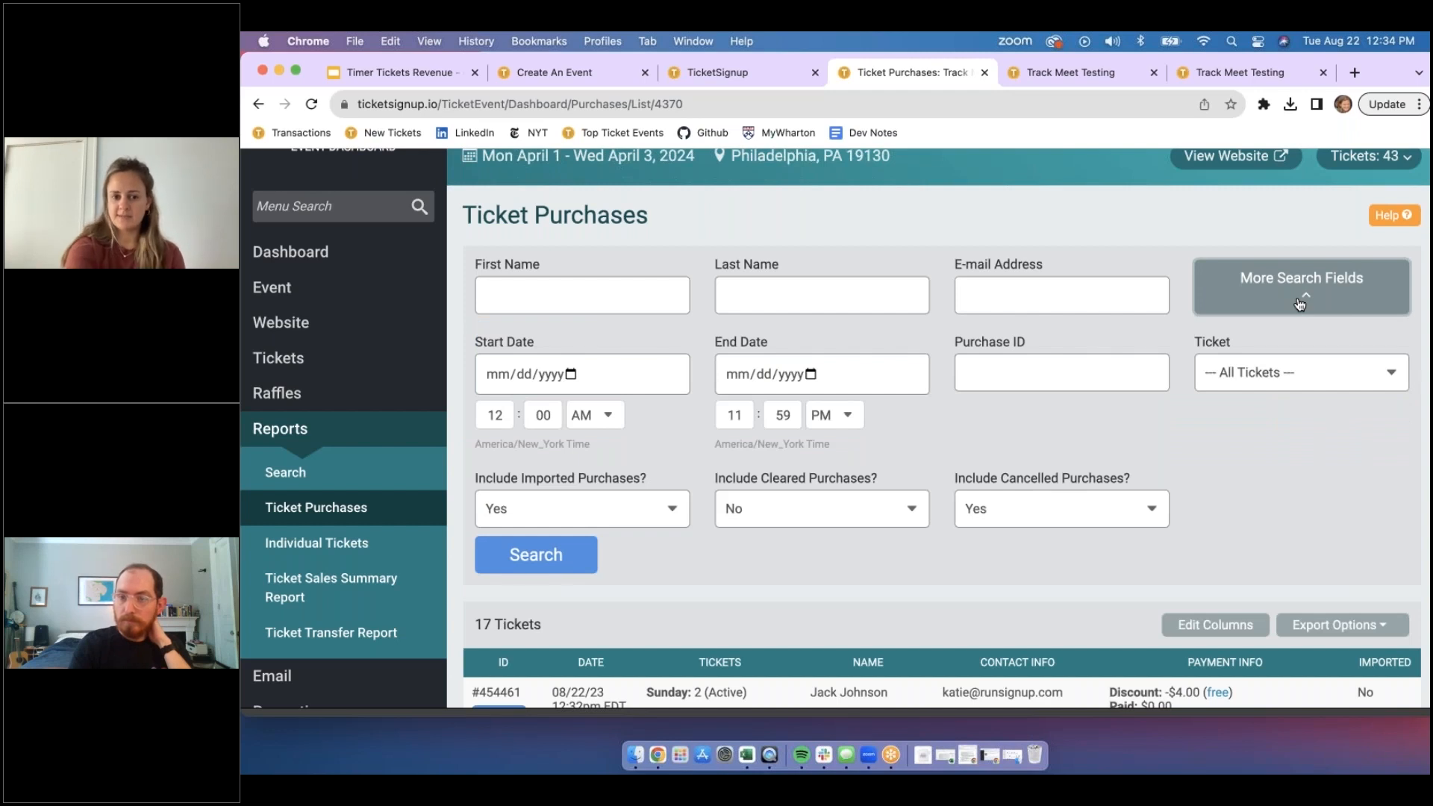
{"action": "left_click", "coordinate": [1300, 302]}
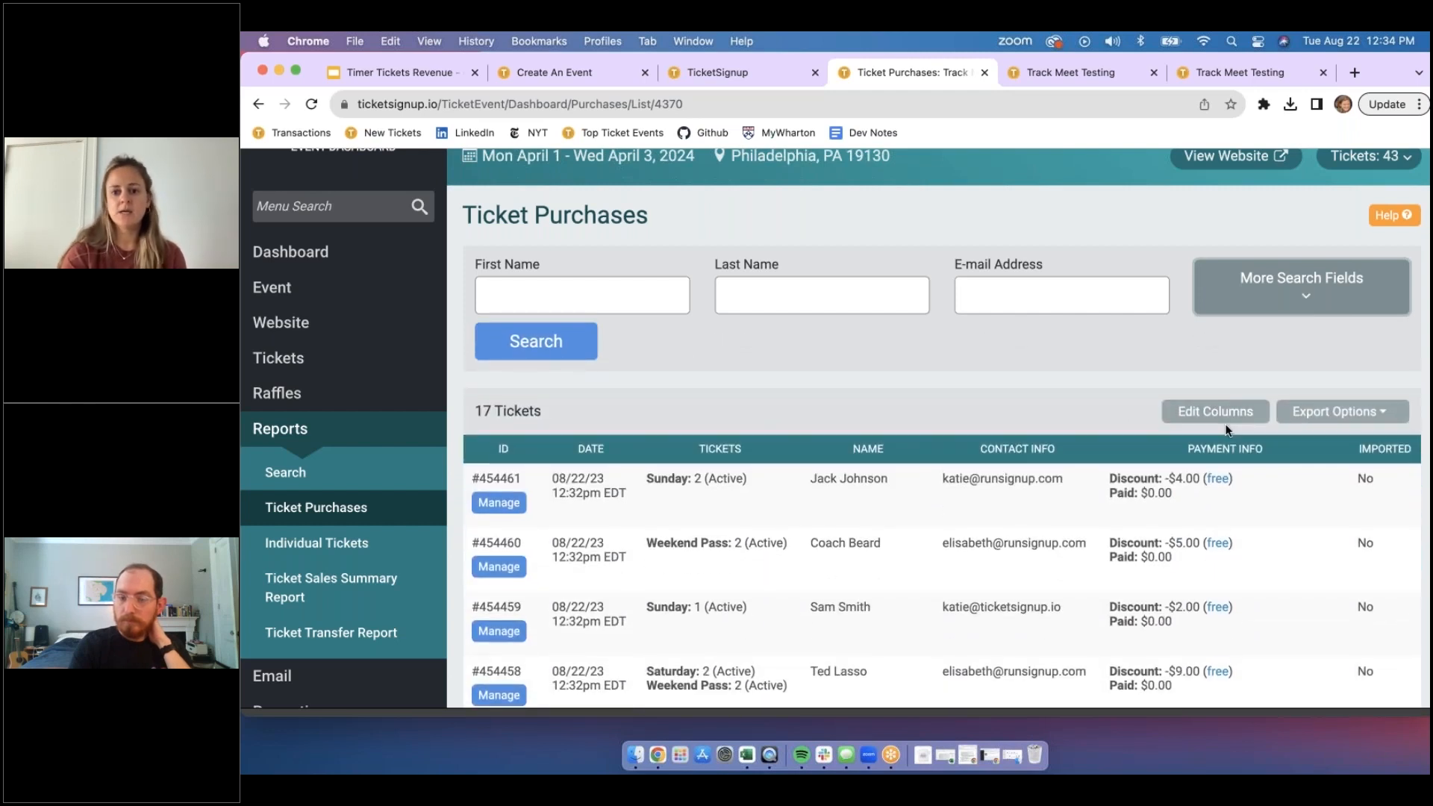
{"action": "left_click", "coordinate": [1215, 412]}
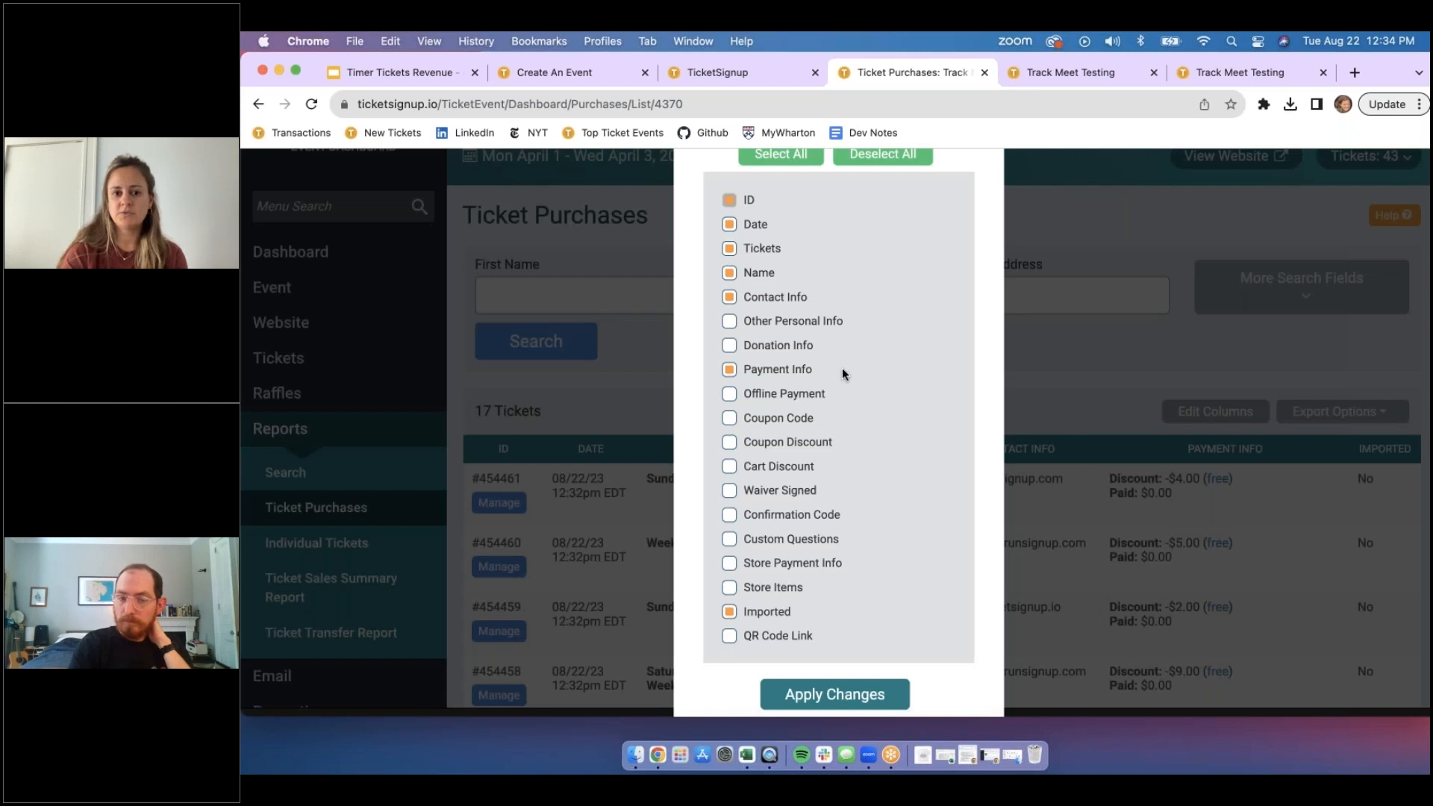
{"action": "scroll", "coordinate": [842, 367], "scroll_direction": "up", "scroll_amount": 2}
{"action": "left_click", "coordinate": [986, 170]}
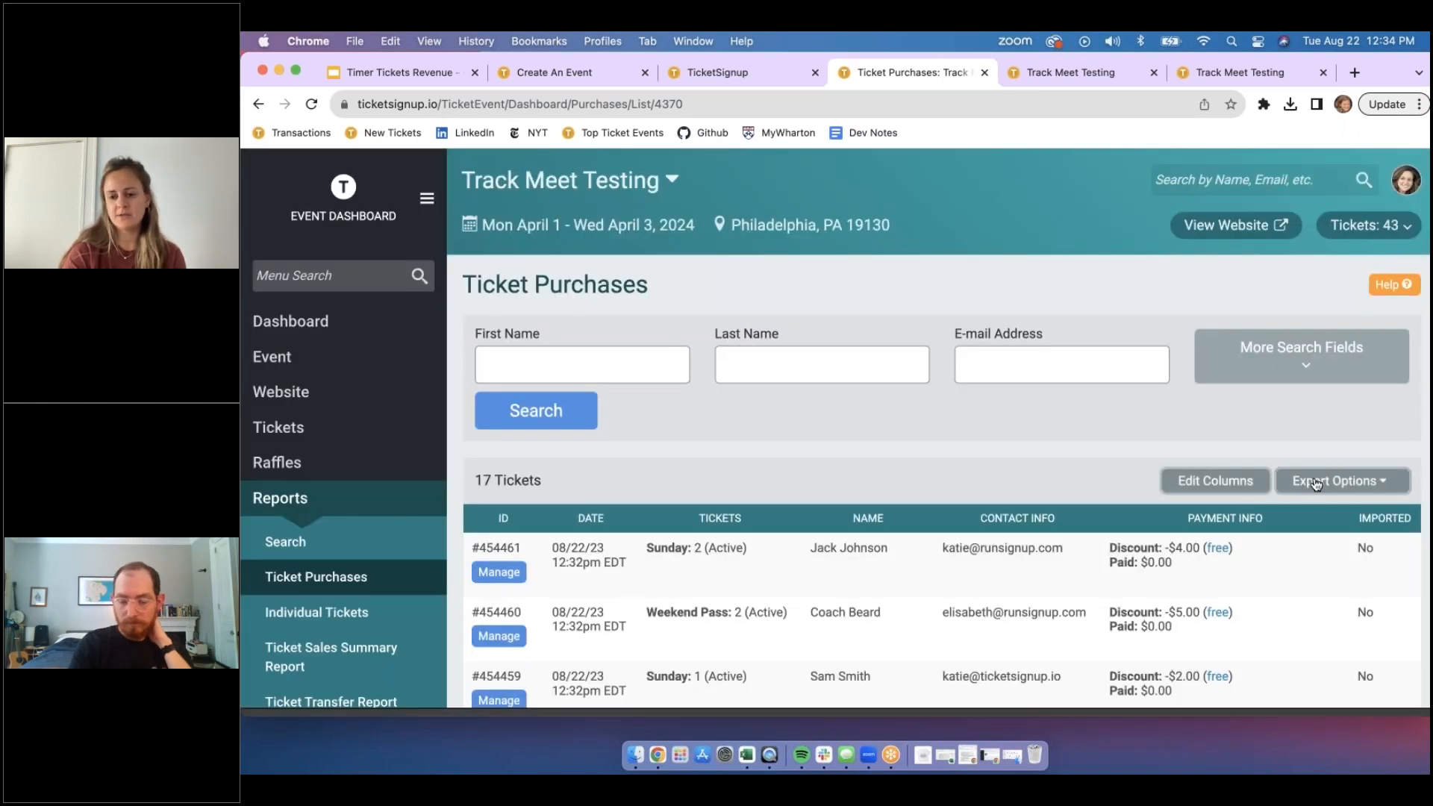
- Examine the Ticket Sales Summary Report for sales and revenue per ticket level
{"action": "left_click", "coordinate": [340, 661]}
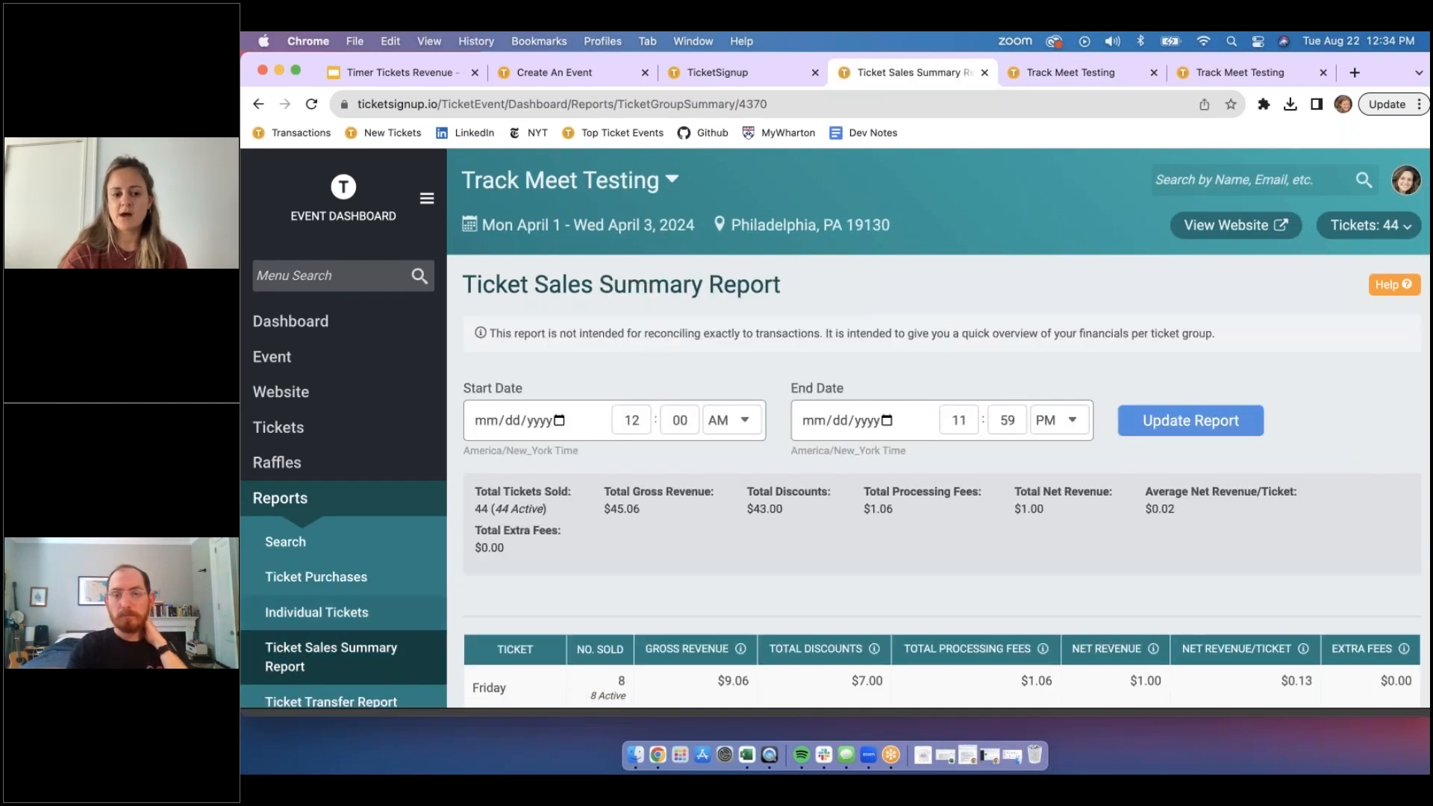
{"action": "scroll", "coordinate": [618, 614], "scroll_direction": "down", "scroll_amount": 5}
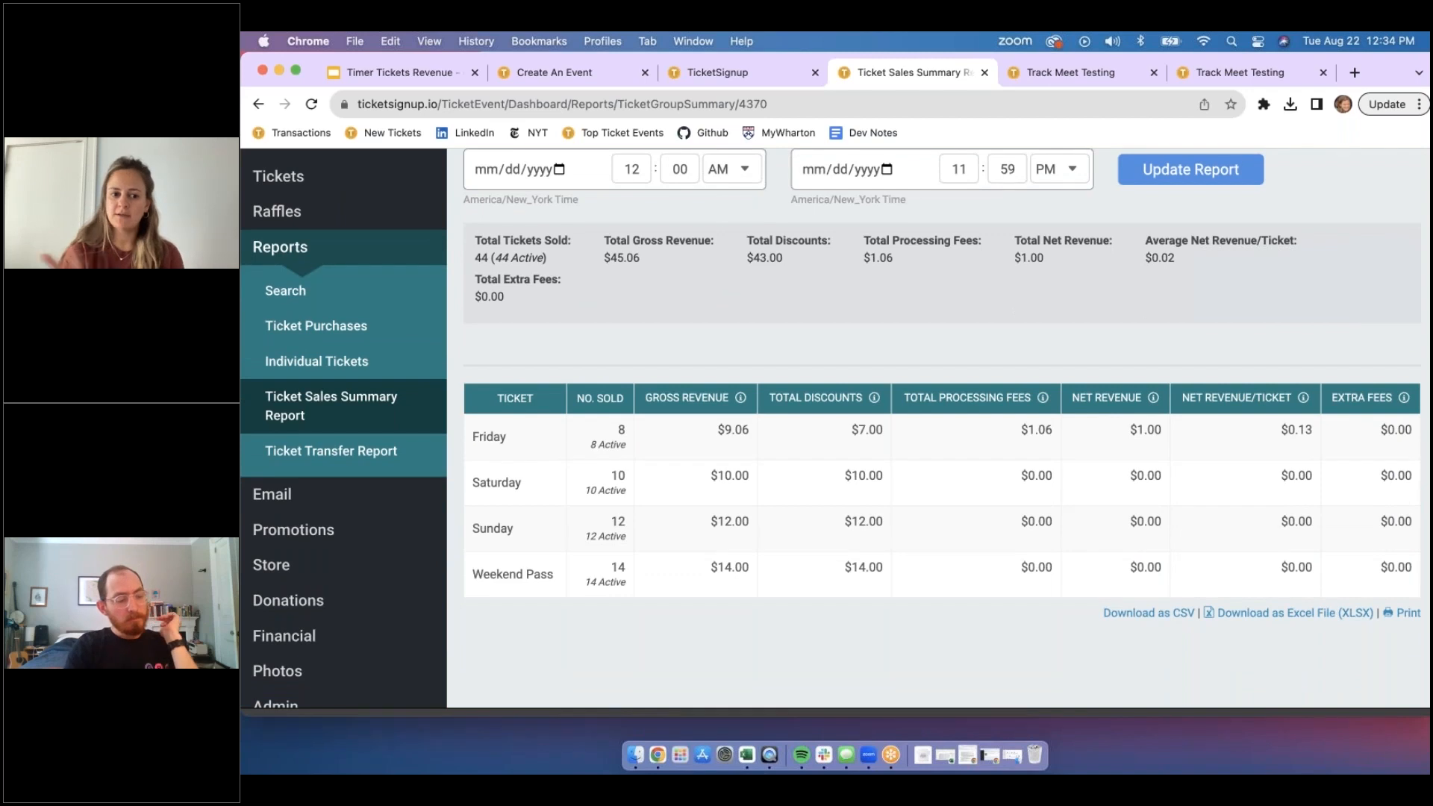
{"action": "scroll", "coordinate": [594, 564], "scroll_direction": "up", "scroll_amount": 5}
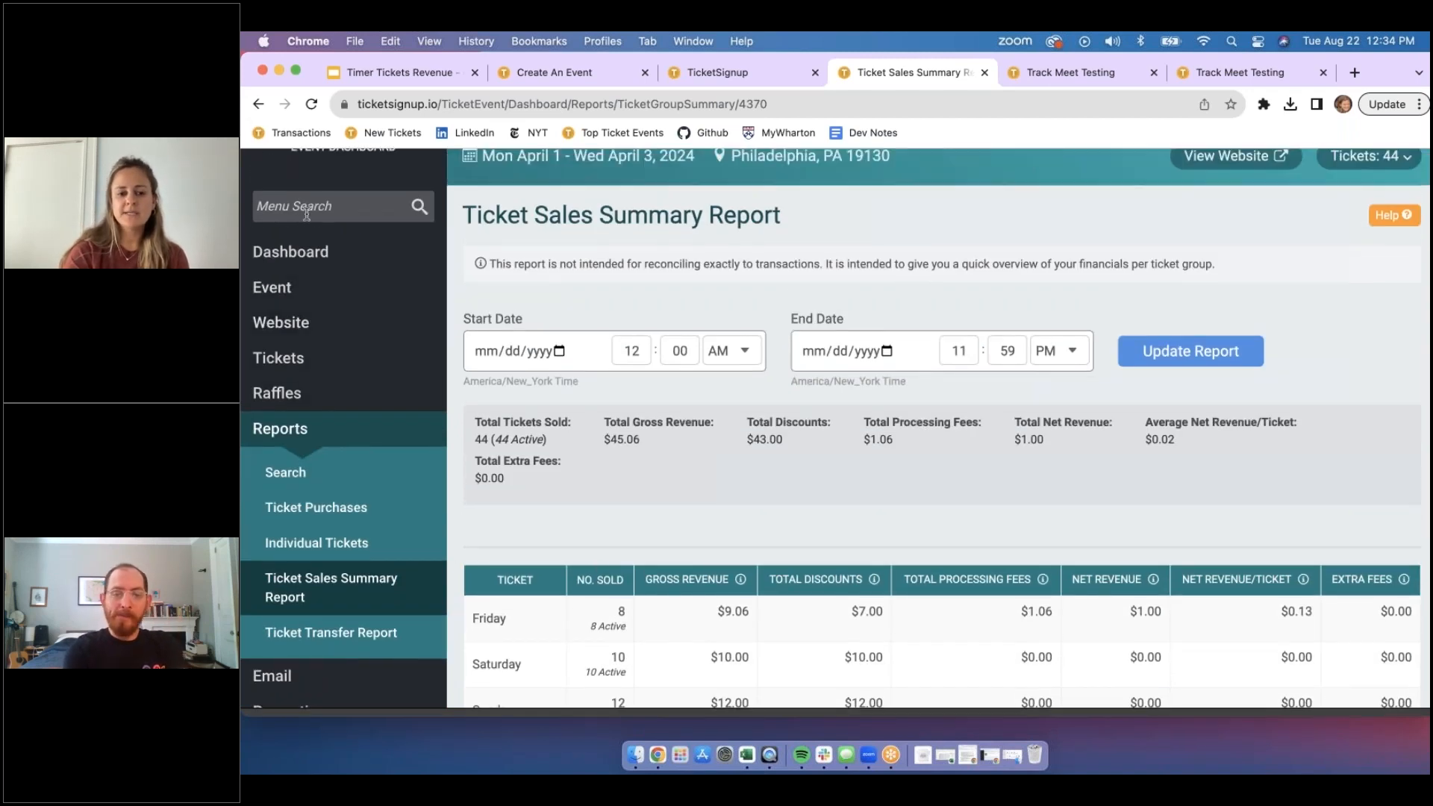
- Review the event dashboard's ticket insights, including the pageview and ticket graph and the traffic sources
{"action": "left_click", "coordinate": [318, 256]}
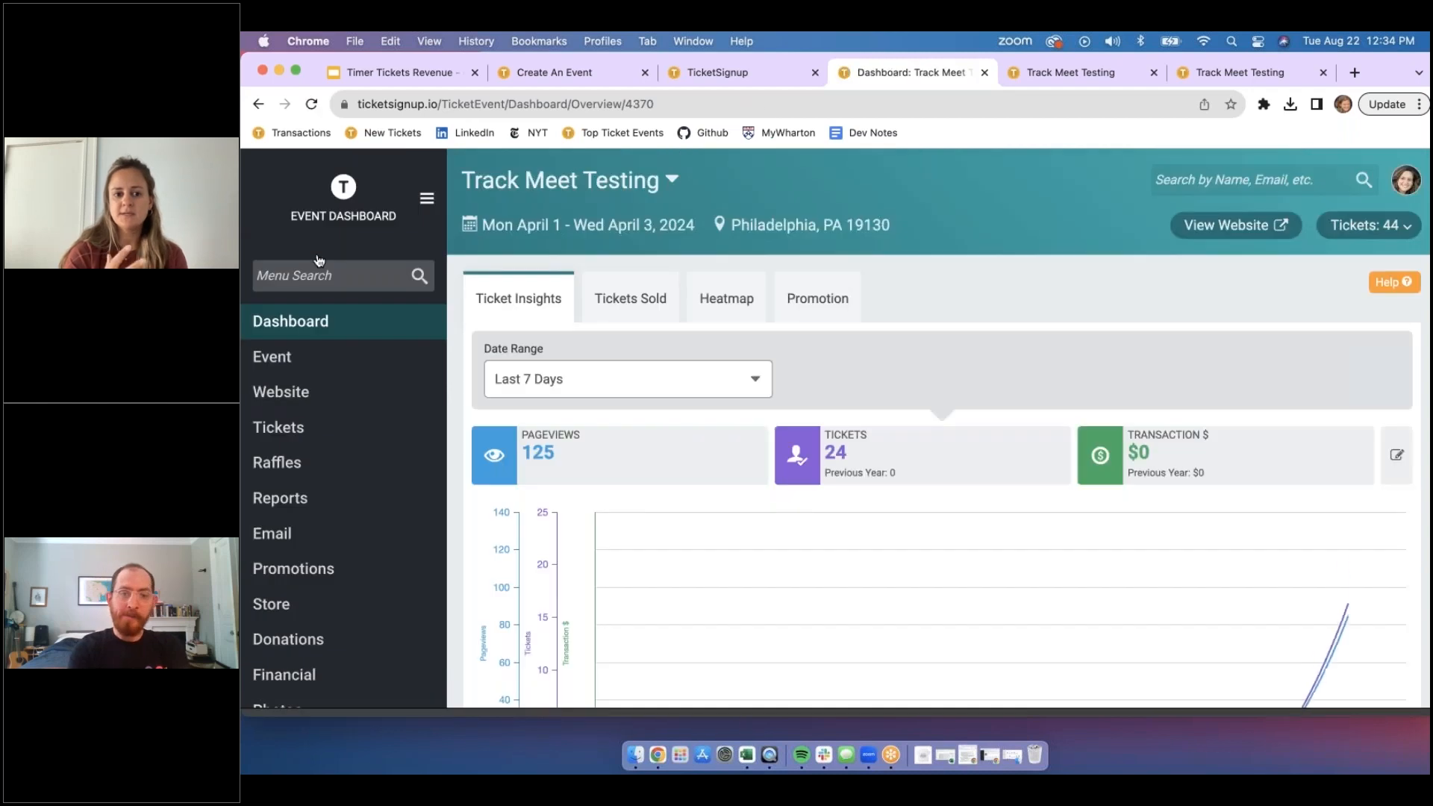
{"action": "scroll", "coordinate": [736, 598], "scroll_direction": "down", "scroll_amount": 3}
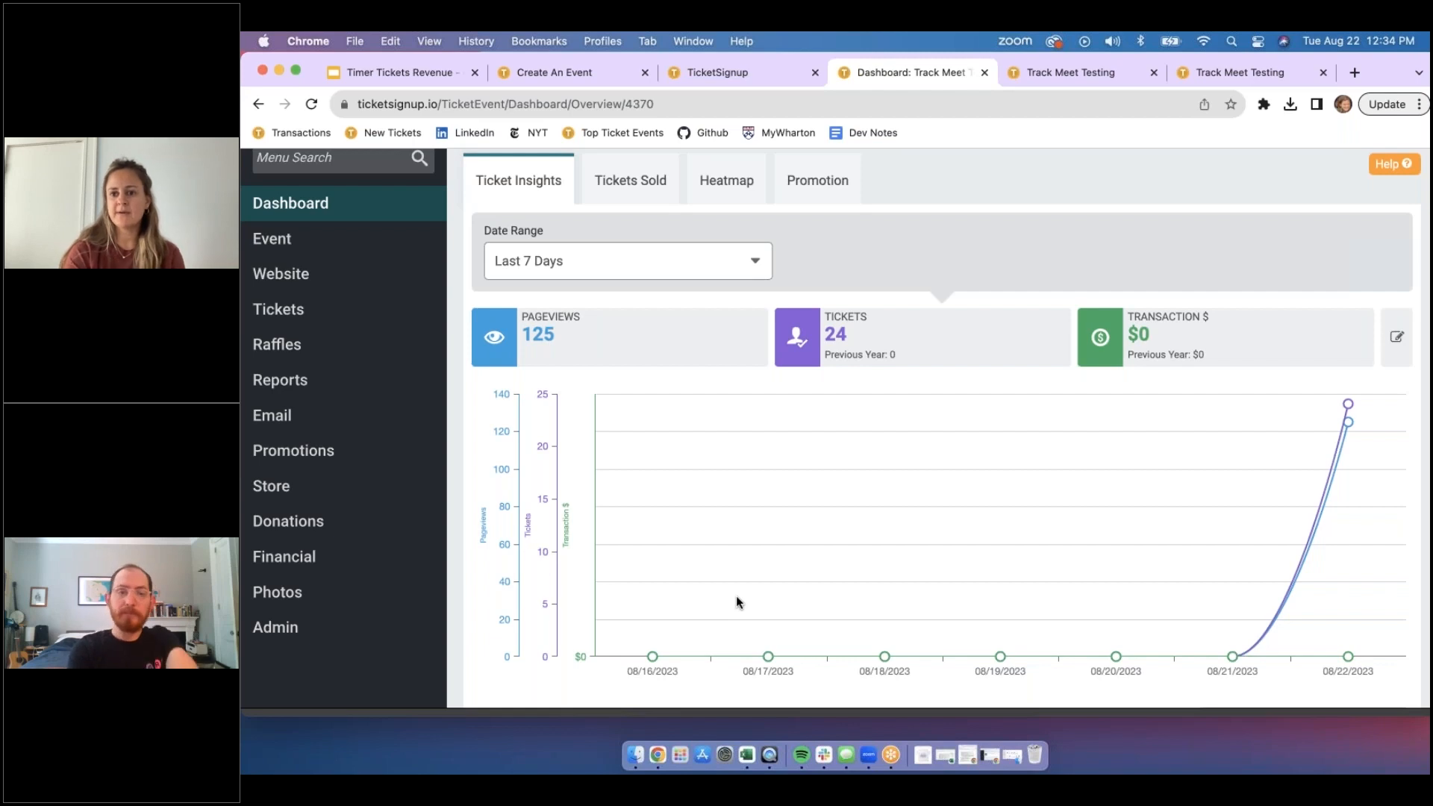
{"action": "scroll", "coordinate": [736, 602], "scroll_direction": "down", "scroll_amount": 4}
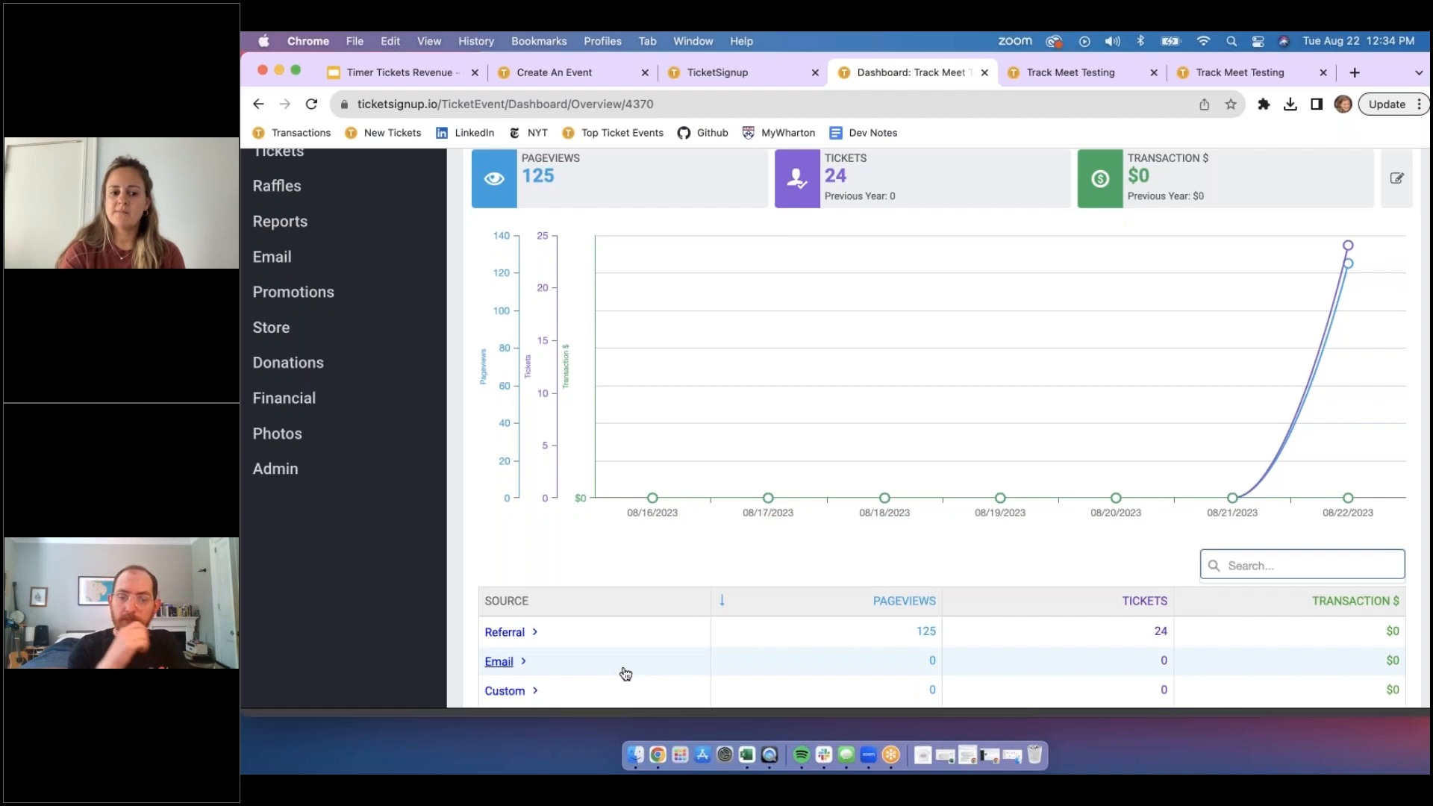
{"action": "scroll", "coordinate": [626, 674], "scroll_direction": "up", "scroll_amount": 5}
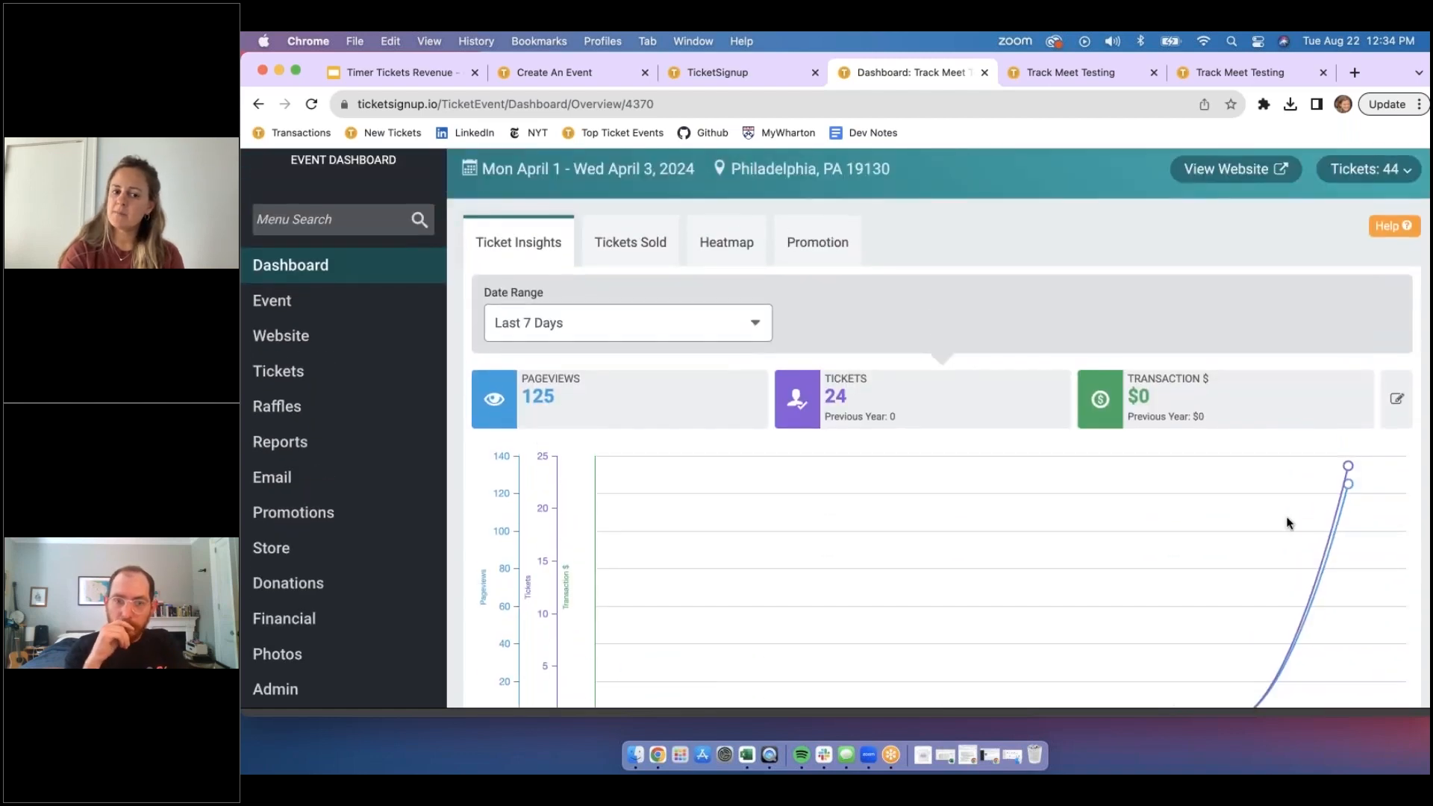
- Review the tickets sold for the capped and uncapped ticket levels on the dashboard
{"action": "left_click", "coordinate": [650, 239]}
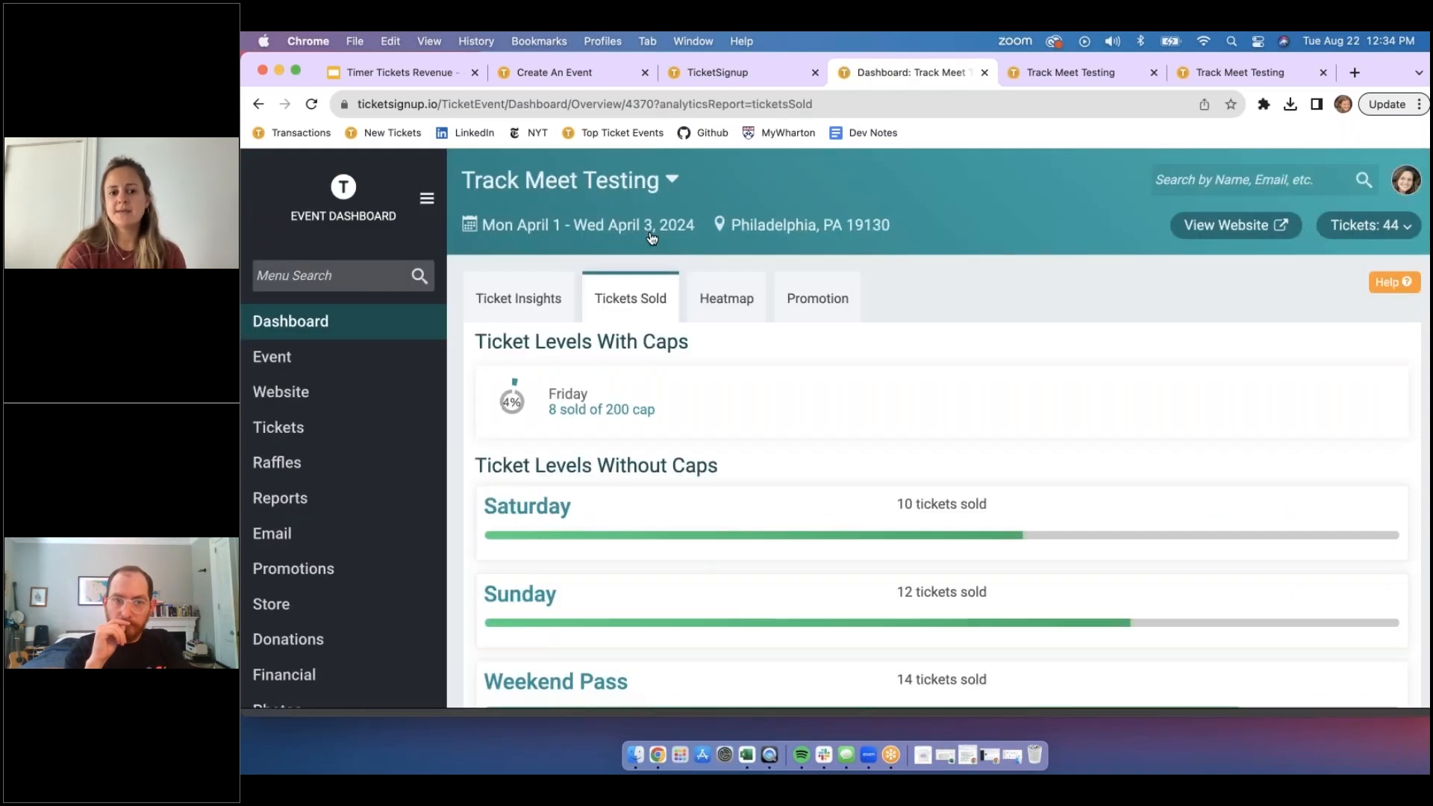
{"action": "scroll", "coordinate": [747, 448], "scroll_direction": "down", "scroll_amount": 2}
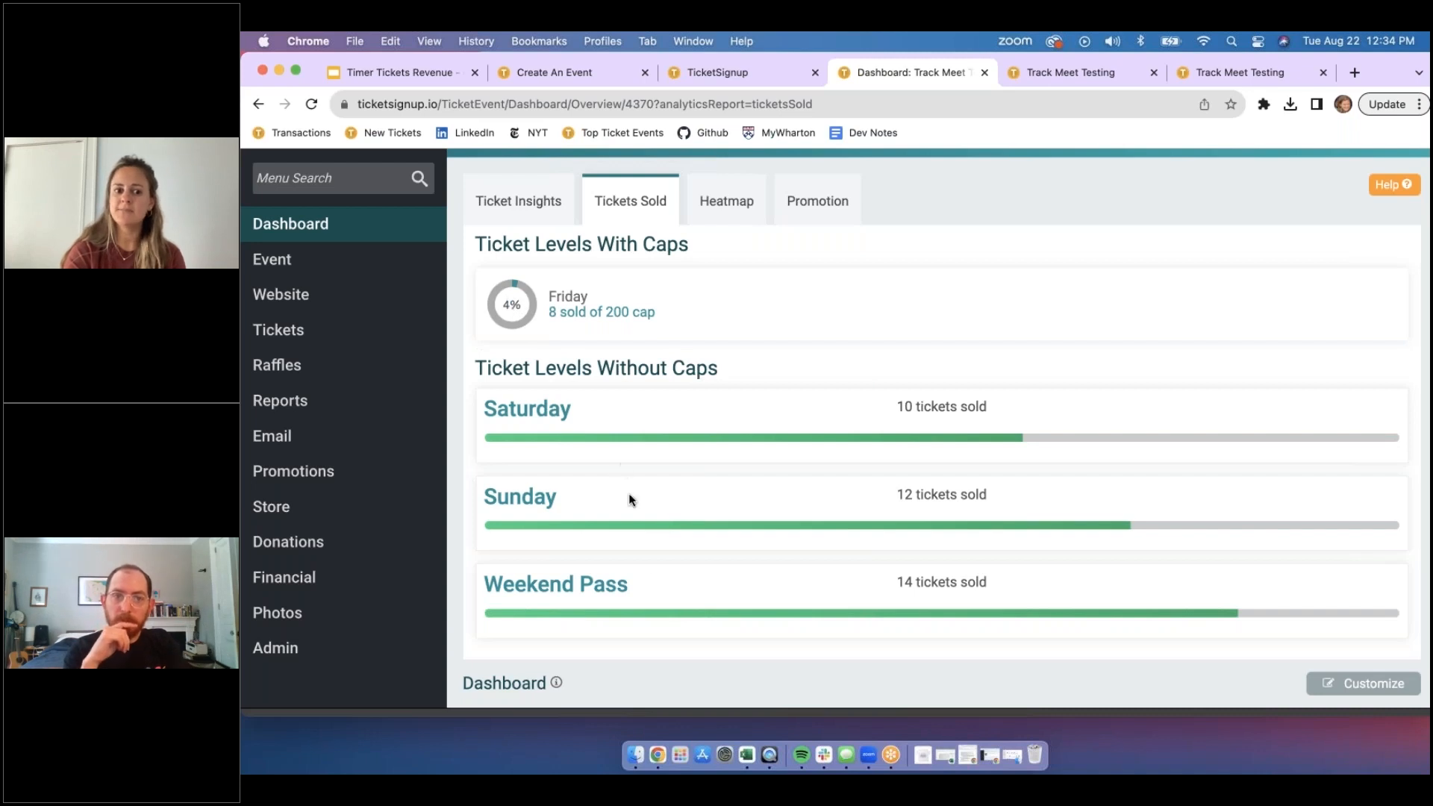
{"action": "scroll", "coordinate": [664, 644], "scroll_direction": "up", "scroll_amount": 2}
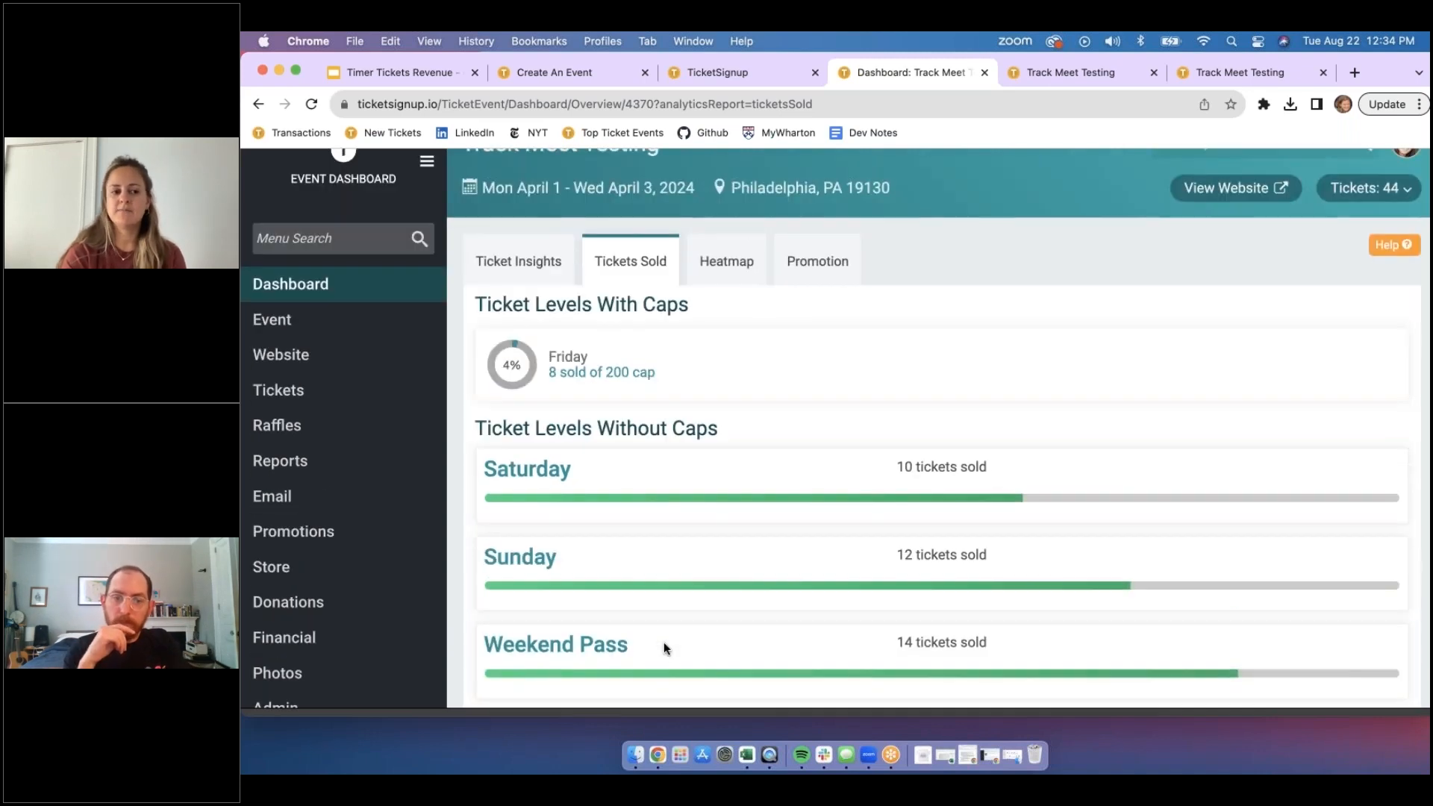